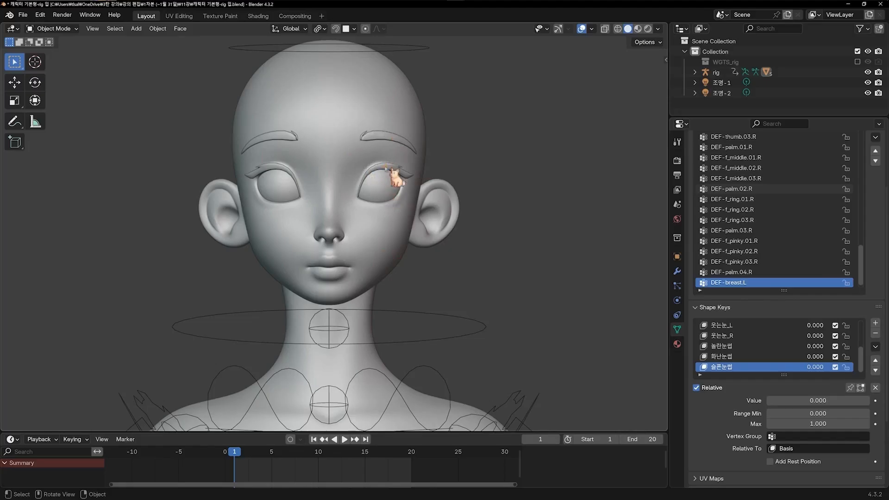
pyautogui.hotkey('ctrl', 'z')
pyautogui.hotkey('ctrl', 'z')
pyautogui.hotkey('ctrl', 'z')
pyautogui.hotkey('ctrl', 'z')
pyautogui.hotkey('ctrl', 'z')
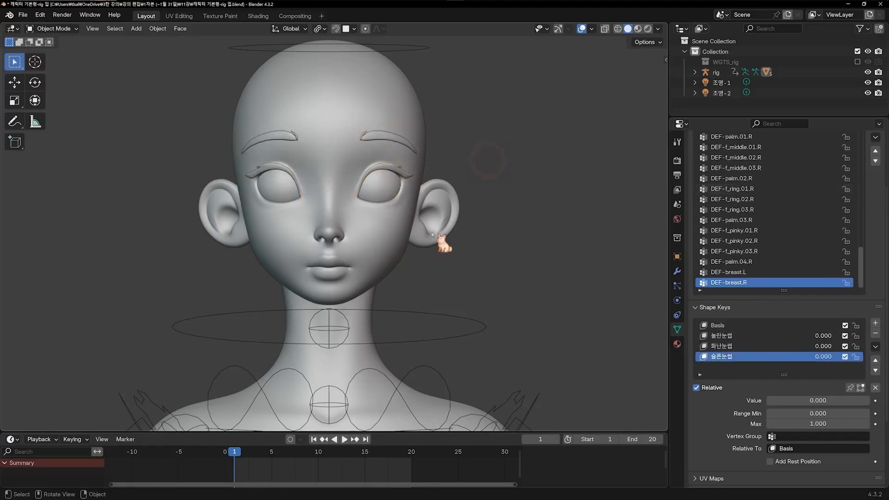
pyautogui.hotkey('ctrl', 'shift', 'z')
pyautogui.hotkey('ctrl', 'shift', 'z')
pyautogui.hotkey('ctrl', 'shift', 'z')
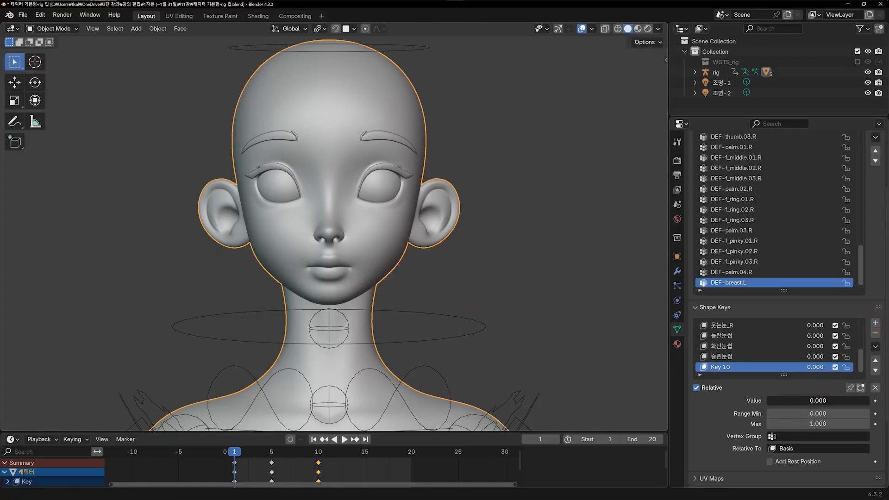
# - Set the head's new shape key, Key 10, to a value of 1.000 and switch the head to Sculpt Mode
pyautogui.moveTo(814, 401); pyautogui.dragTo(872, 401)
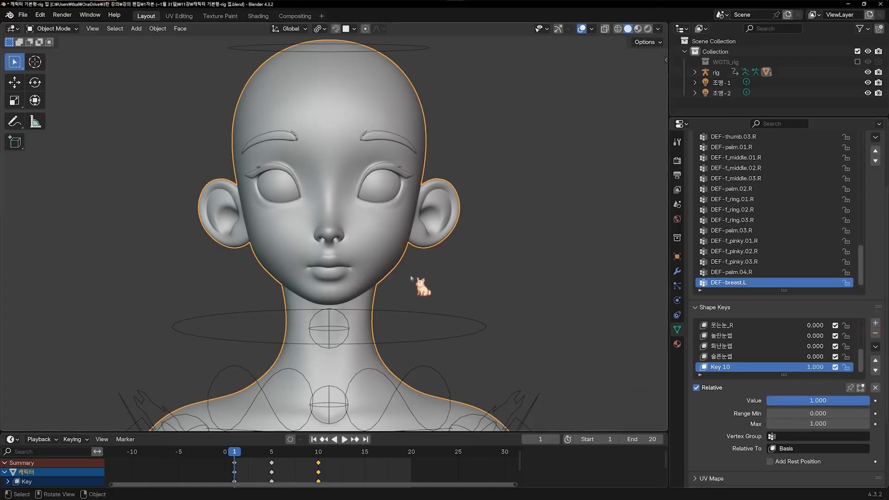
pyautogui.hotkey('ctrl', 'Tab')
pyautogui.click(433, 352)
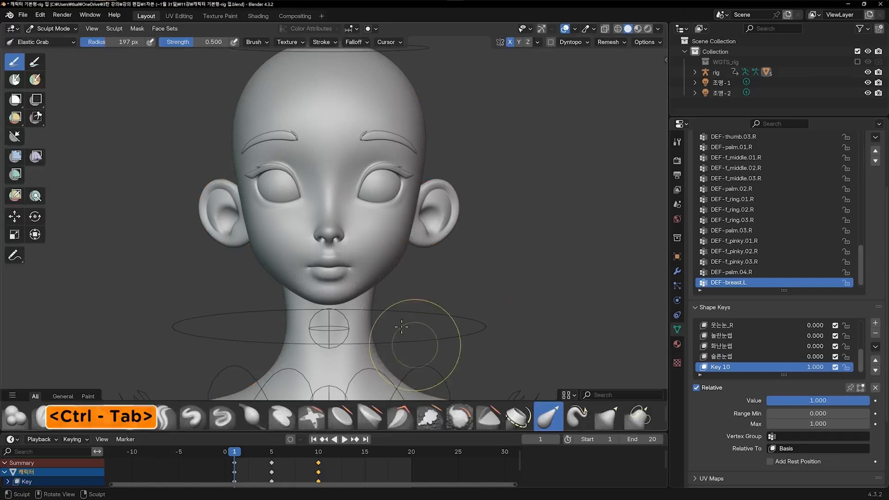
# - Try pulling the mouth corner with the Elastic Grab brush, with and without X symmetry, undoing each attempt
pyautogui.scroll(2, 400, 322)
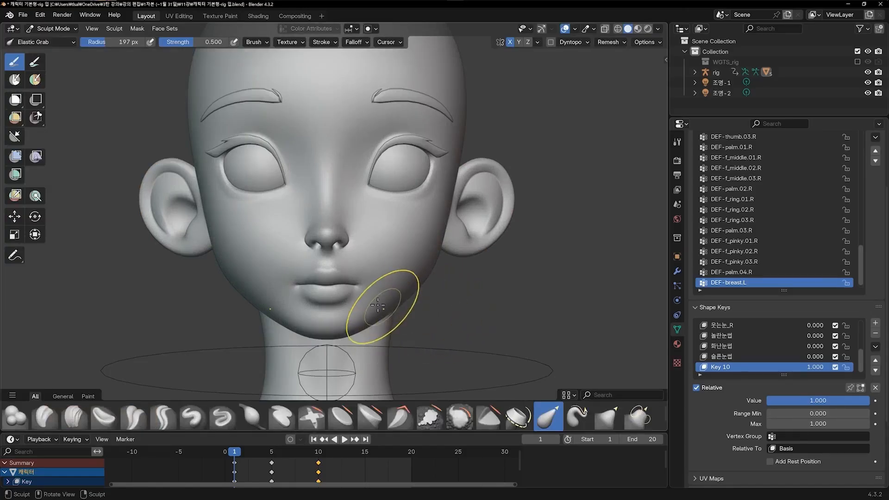
pyautogui.moveTo(367, 278)
pyautogui.mouseDown()
pyautogui.moveTo(369, 307)
pyautogui.moveTo(351, 309)
pyautogui.moveTo(349, 301)
pyautogui.mouseUp()
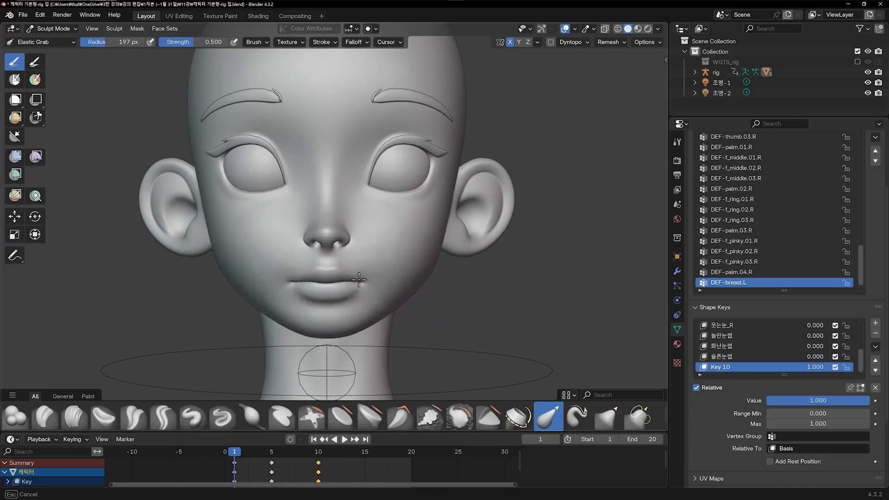
pyautogui.hotkey('ctrl', 'z')
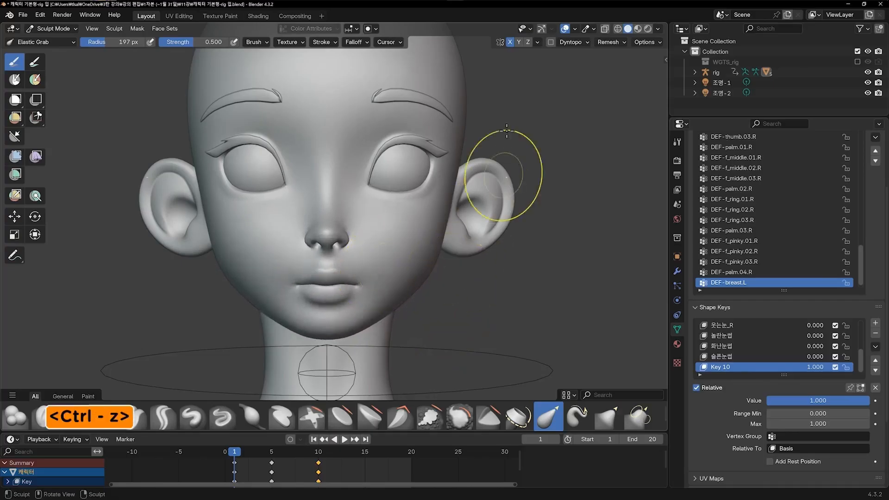
pyautogui.click(509, 41)
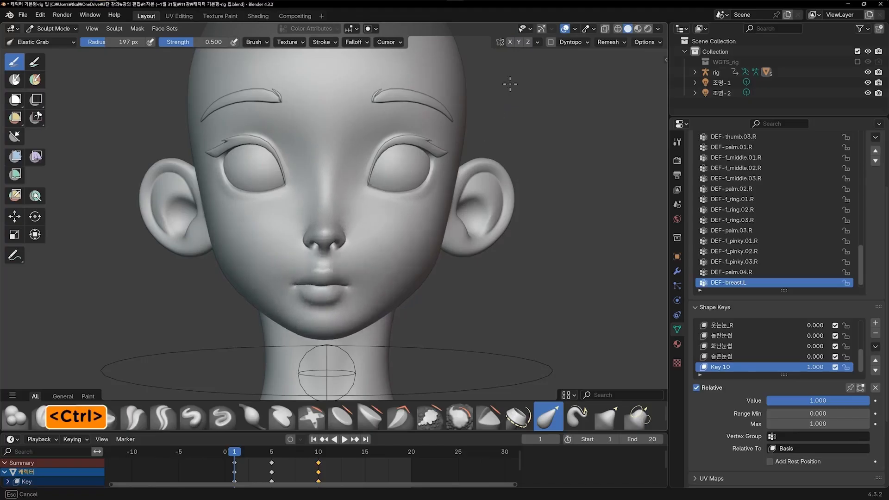
pyautogui.hotkey('ctrl', 'z')
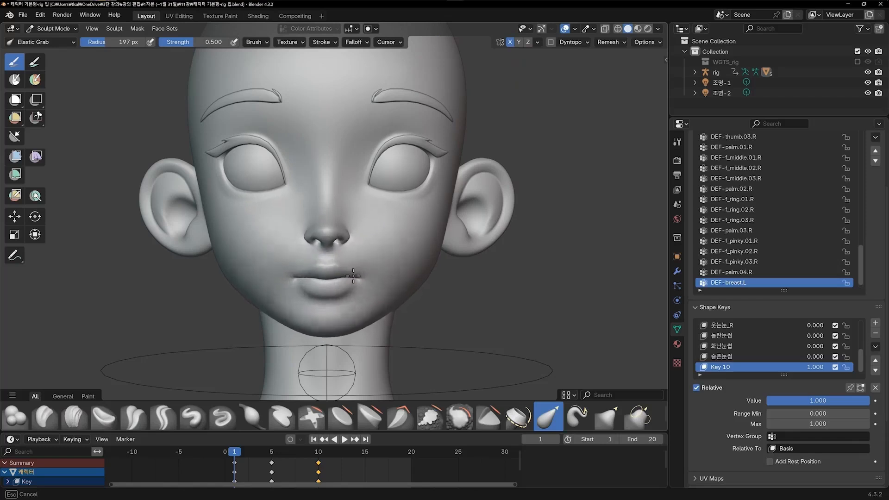
pyautogui.moveTo(352, 266)
pyautogui.mouseDown()
pyautogui.moveTo(383, 266)
pyautogui.moveTo(353, 278)
pyautogui.moveTo(371, 288)
pyautogui.mouseUp()
pyautogui.hotkey('ctrl', 'z')
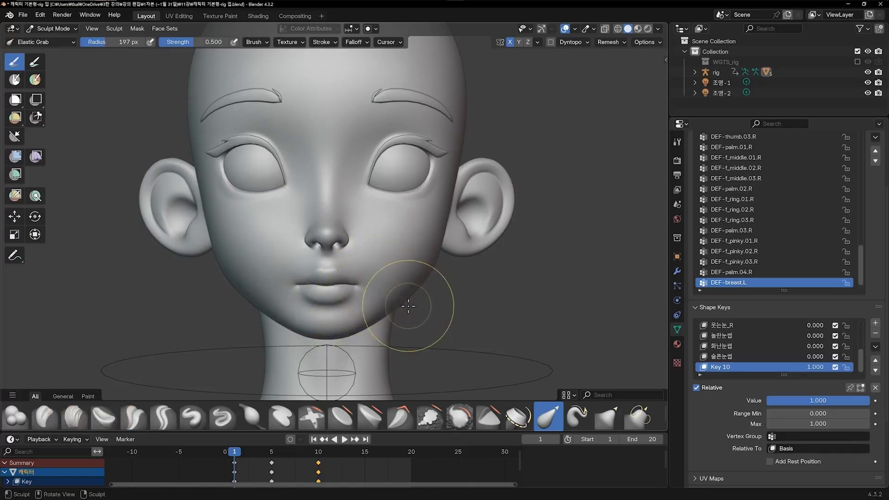
# - Pull the mouth corners outward and upward into a smile with the mirrored Elastic Grab brush, shaping them from side and front
pyautogui.scroll(2, 403, 294)
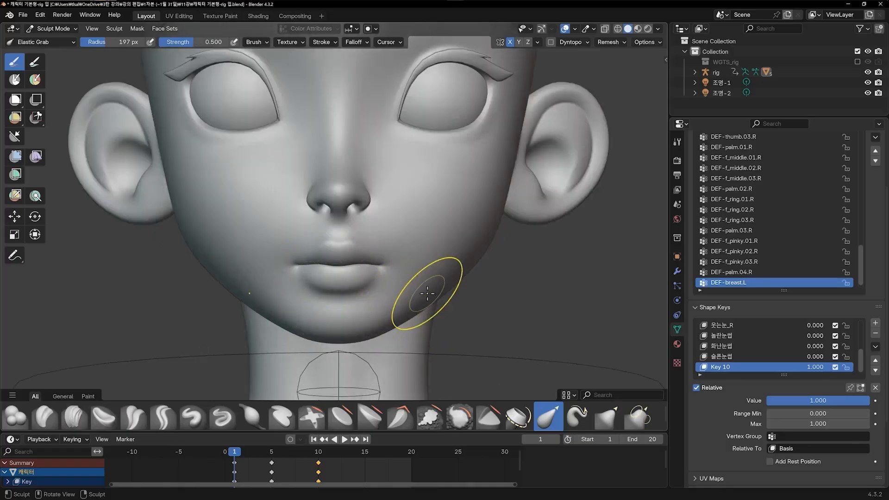
pyautogui.moveTo(427, 293); pyautogui.dragTo(423, 289, button='middle')
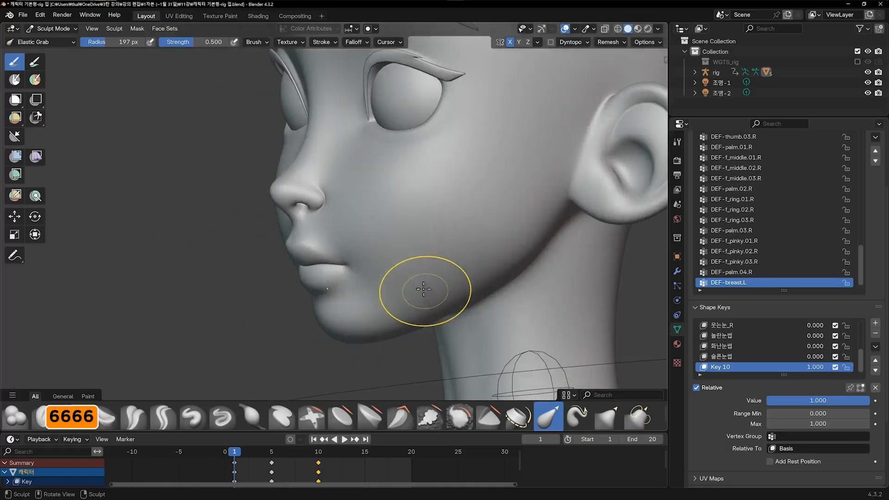
pyautogui.scroll(2, 415, 285)
pyautogui.keyDown('shift'); pyautogui.moveTo(366, 297); pyautogui.dragTo(365, 264, button='middle'); pyautogui.keyUp('shift')
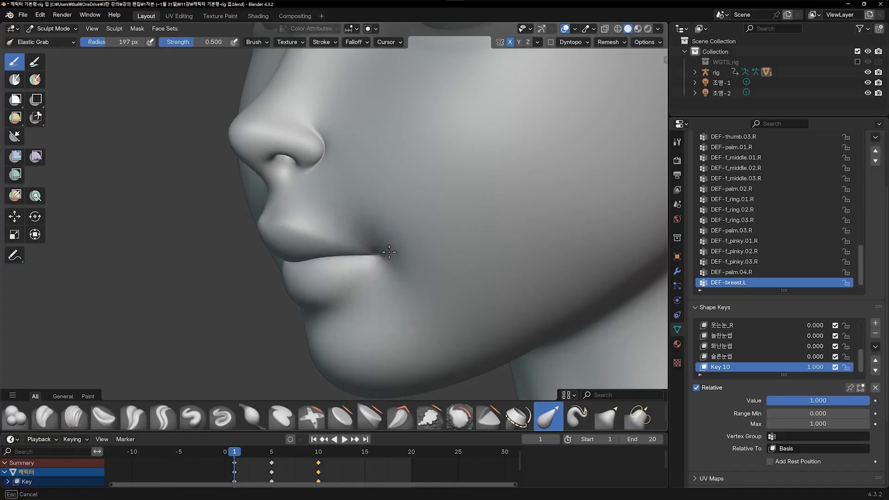
pyautogui.moveTo(395, 248)
pyautogui.mouseDown(button='middle')
pyautogui.moveTo(383, 264)
pyautogui.moveTo(418, 264)
pyautogui.moveTo(395, 250)
pyautogui.moveTo(438, 250)
pyautogui.moveTo(414, 244)
pyautogui.mouseUp(button='middle')
pyautogui.scroll(-2, 390, 252)
pyautogui.scroll(4, 395, 251)
pyautogui.moveTo(429, 237); pyautogui.dragTo(430, 236)
pyautogui.scroll(-3, 430, 237)
pyautogui.moveTo(429, 237); pyautogui.dragTo(436, 247, button='middle')
pyautogui.moveTo(399, 240); pyautogui.dragTo(399, 240)
pyautogui.moveTo(399, 240)
pyautogui.mouseDown(button='middle')
pyautogui.moveTo(486, 244)
pyautogui.moveTo(372, 238)
pyautogui.moveTo(443, 249)
pyautogui.mouseUp(button='middle')
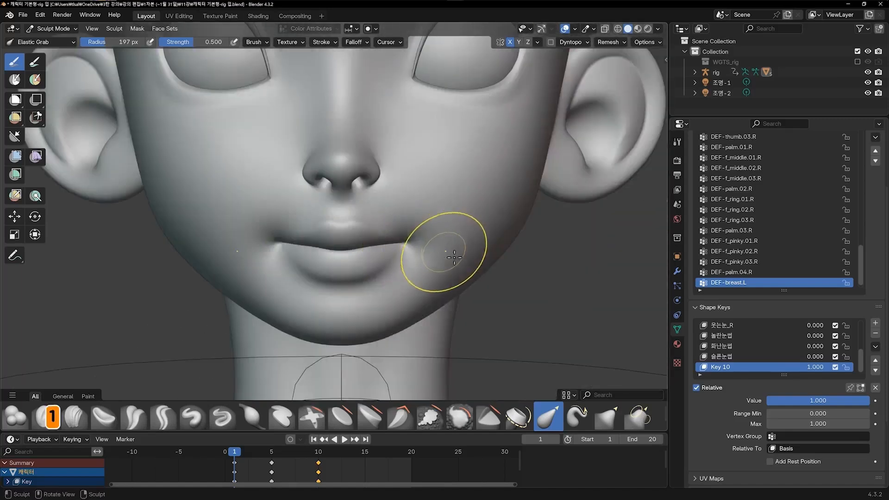
# - Reshape the line between the lips into a smooth upward smile curve with the Elastic Grab brush
pyautogui.scroll(2, 451, 264)
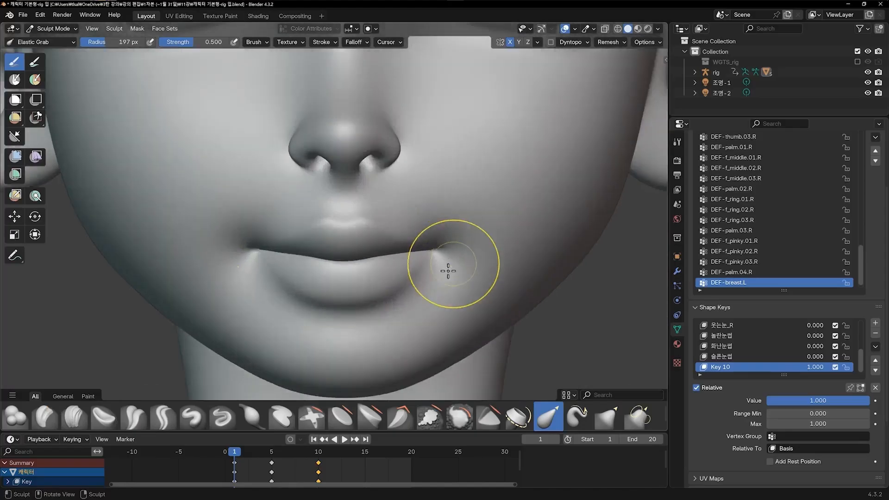
pyautogui.keyDown('shift'); pyautogui.moveTo(440, 252); pyautogui.dragTo(424, 237, button='middle'); pyautogui.keyUp('shift')
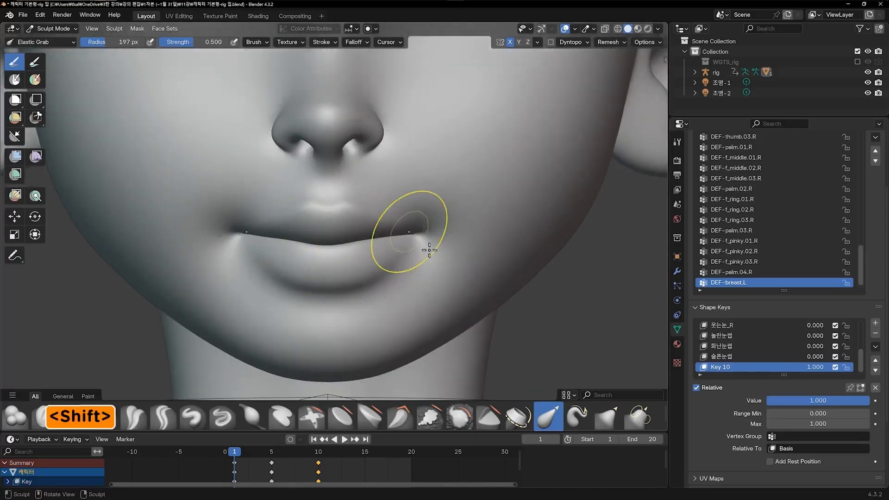
pyautogui.scroll(2, 442, 247)
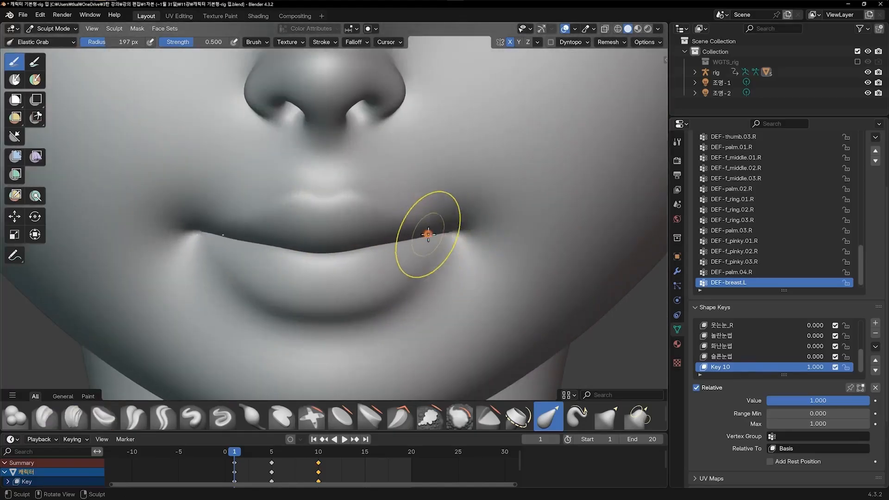
pyautogui.moveTo(384, 241); pyautogui.dragTo(333, 253)
pyautogui.moveTo(455, 235); pyautogui.dragTo(428, 238)
pyautogui.moveTo(334, 257); pyautogui.dragTo(334, 254)
pyautogui.moveTo(452, 234); pyautogui.dragTo(458, 235)
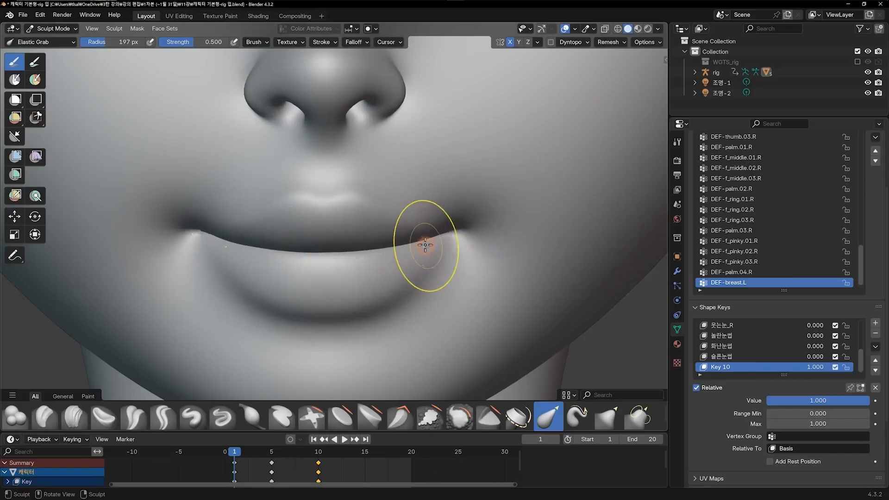
# - Return to Object Mode and check the smile shape from several angles by varying the value of Key 10
pyautogui.scroll(-6, 509, 238)
pyautogui.moveTo(506, 241)
pyautogui.keyDown('shift'); pyautogui.mouseDown(button='middle')
pyautogui.moveTo(452, 250)
pyautogui.moveTo(440, 278)
pyautogui.mouseUp(button='middle'); pyautogui.keyUp('shift')
pyautogui.hotkey('ctrl', 'Tab')
pyautogui.click(516, 299)
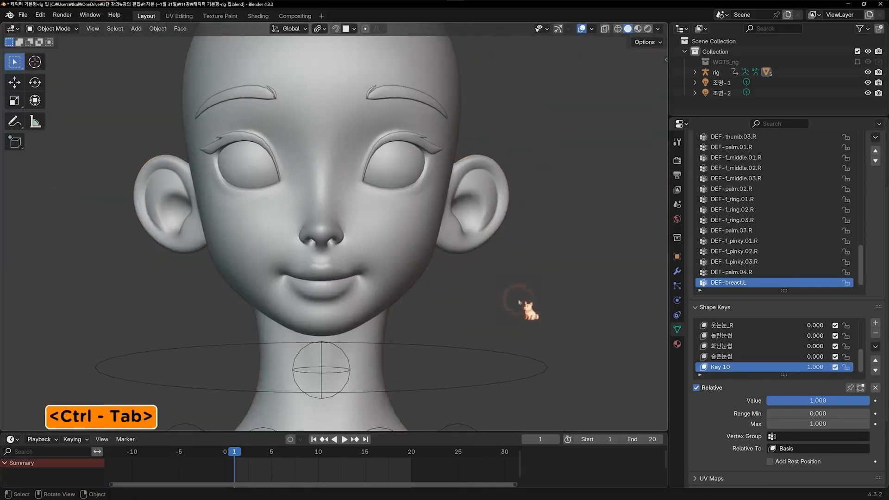
pyautogui.press('KP_4')
pyautogui.press('KP_4')
pyautogui.press('KP_4')
pyautogui.press('KP_4')
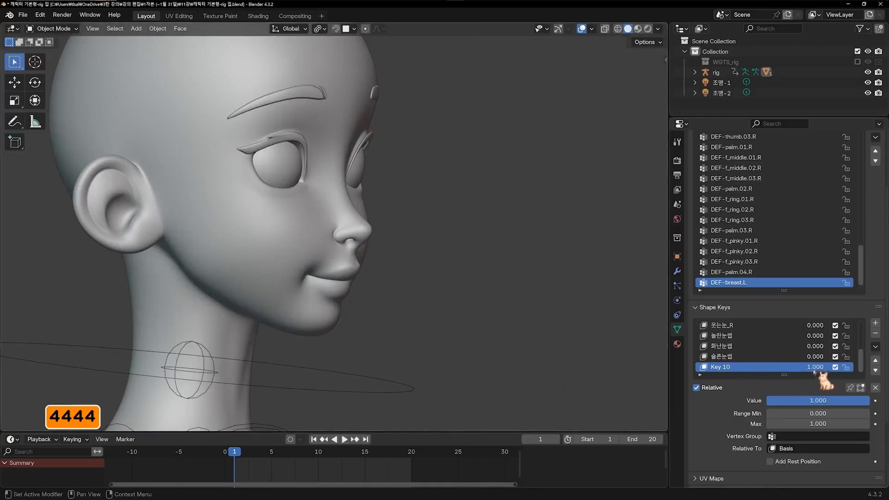
pyautogui.moveTo(811, 368)
pyautogui.mouseDown()
pyautogui.moveTo(766, 368)
pyautogui.moveTo(817, 368)
pyautogui.mouseUp()
pyautogui.moveTo(599, 350)
pyautogui.mouseDown(button='middle')
pyautogui.moveTo(506, 353)
pyautogui.moveTo(345, 337)
pyautogui.moveTo(390, 333)
pyautogui.moveTo(396, 280)
pyautogui.mouseUp(button='middle')
pyautogui.press('KP_1')
# - Switch back to Sculpt Mode and smooth the creases around the mouth corners, undoing unwanted strokes
pyautogui.hotkey('ctrl', 'Tab')
pyautogui.click(410, 340)
pyautogui.keyDown('shift'); pyautogui.moveTo(415, 327); pyautogui.dragTo(388, 301, button='middle'); pyautogui.keyUp('shift')
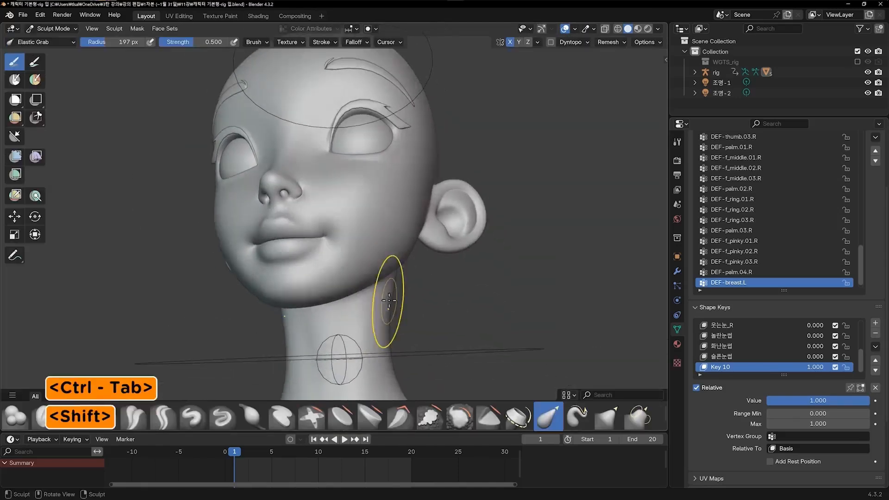
pyautogui.scroll(5, 389, 300)
pyautogui.hotkey('ctrl', 'z')
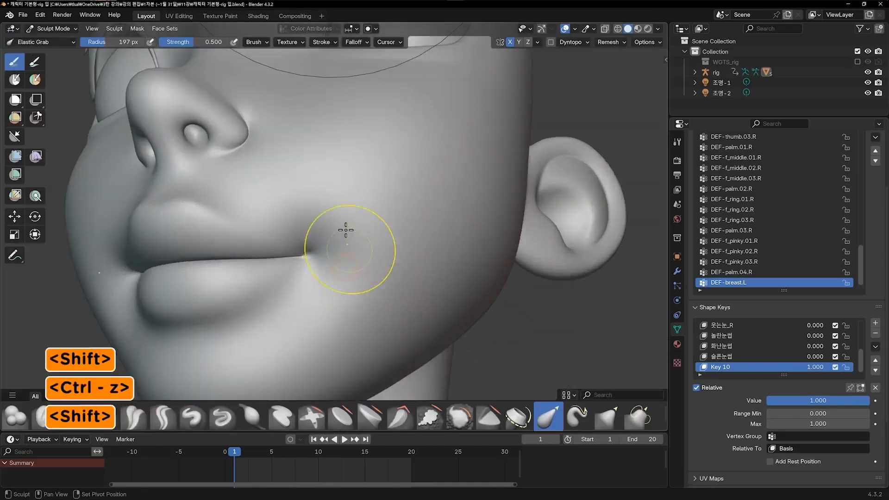
pyautogui.keyDown('shift'); pyautogui.moveTo(346, 230); pyautogui.dragTo(317, 212); pyautogui.keyUp('shift')
pyautogui.keyDown('shift'); pyautogui.moveTo(353, 242); pyautogui.dragTo(333, 200); pyautogui.keyUp('shift')
pyautogui.scroll(-3, 433, 288)
pyautogui.moveTo(435, 290); pyautogui.dragTo(411, 285, button='middle')
pyautogui.scroll(3, 406, 285)
pyautogui.moveTo(367, 275)
pyautogui.keyDown('shift'); pyautogui.mouseDown()
pyautogui.moveTo(362, 298)
pyautogui.moveTo(360, 282)
pyautogui.mouseUp(); pyautogui.keyUp('shift')
pyautogui.hotkey('ctrl', 'z')
pyautogui.scroll(-3, 416, 322)
pyautogui.moveTo(407, 322)
pyautogui.mouseDown(button='middle')
pyautogui.moveTo(438, 316)
pyautogui.moveTo(440, 293)
pyautogui.mouseUp(button='middle')
pyautogui.scroll(3, 438, 316)
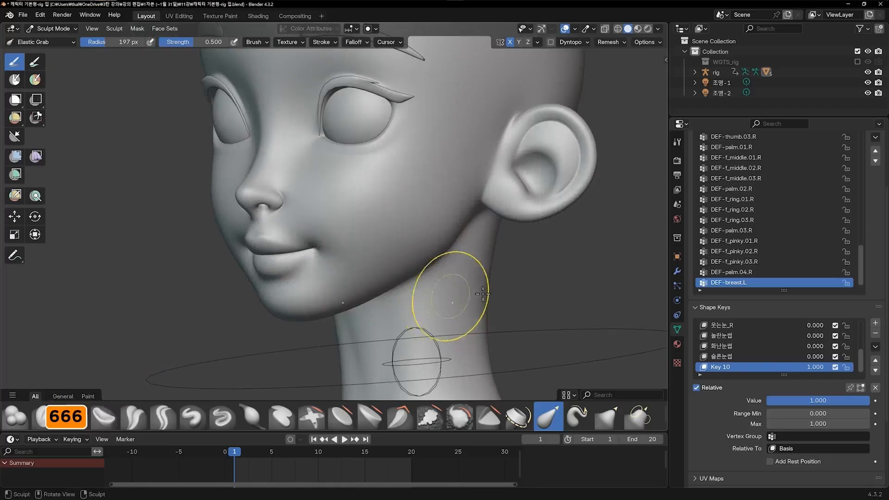
# - Leave Sculpt Mode and compare the smoothed mouth corners with the neutral face by varying Key 10's value from angled views
pyautogui.hotkey('ctrl', 'Tab')
pyautogui.click(373, 301)
pyautogui.moveTo(829, 365)
pyautogui.mouseDown()
pyautogui.moveTo(778, 366)
pyautogui.moveTo(829, 366)
pyautogui.mouseUp()
pyautogui.moveTo(399, 319); pyautogui.dragTo(301, 279, button='middle')
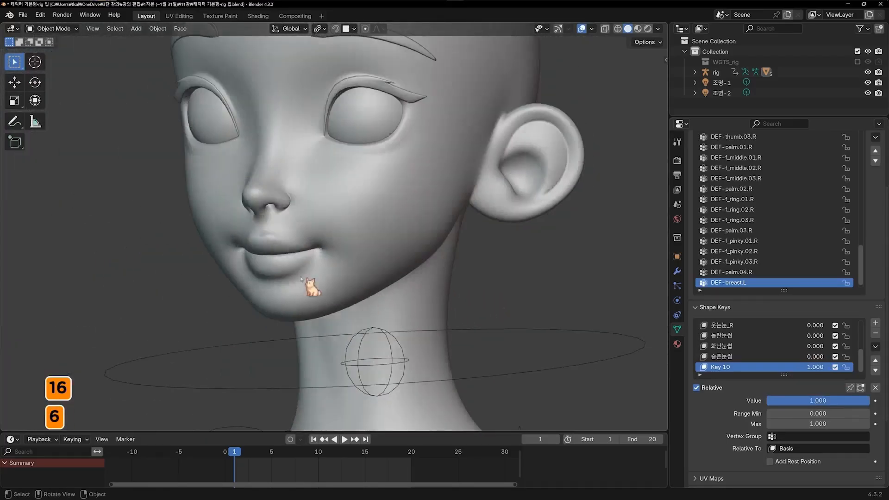
pyautogui.press('KP_6')
pyautogui.press('KP_6')
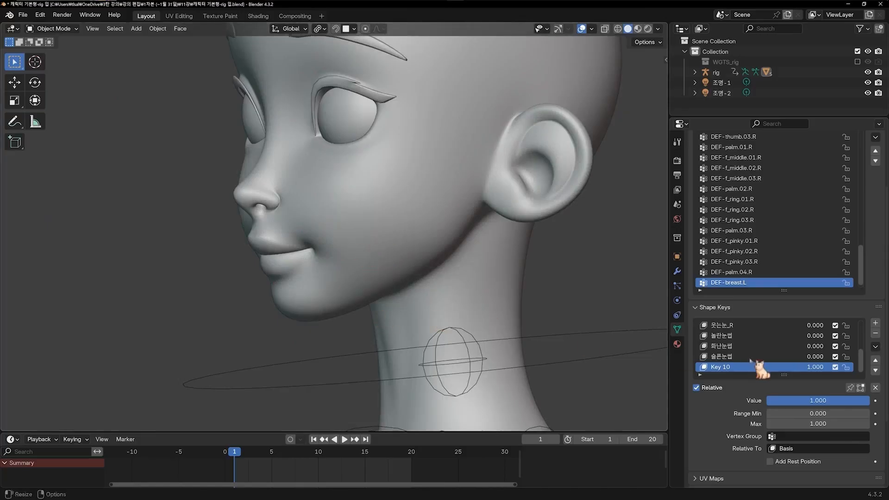
pyautogui.moveTo(389, 258); pyautogui.dragTo(395, 254, button='middle')
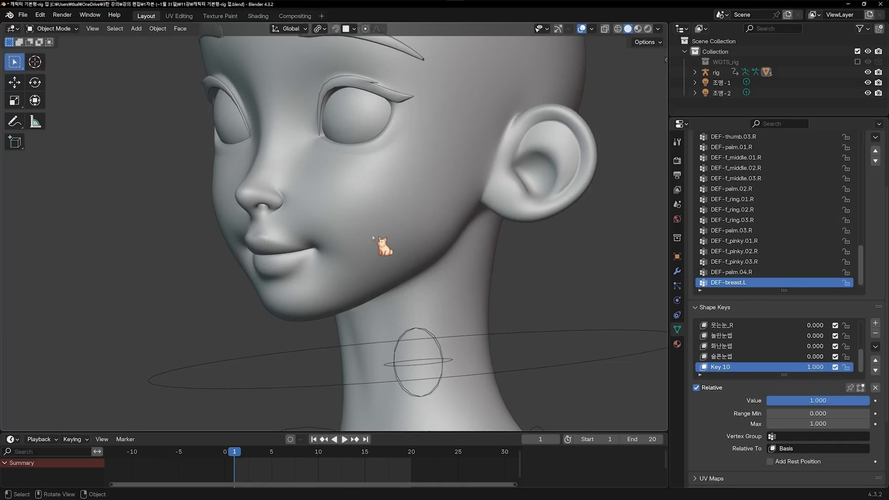
# - Select the head, enter Sculpt Mode and choose the Draw brush with a radius of 242 px
pyautogui.click(373, 237)
pyautogui.hotkey('ctrl', 'Tab')
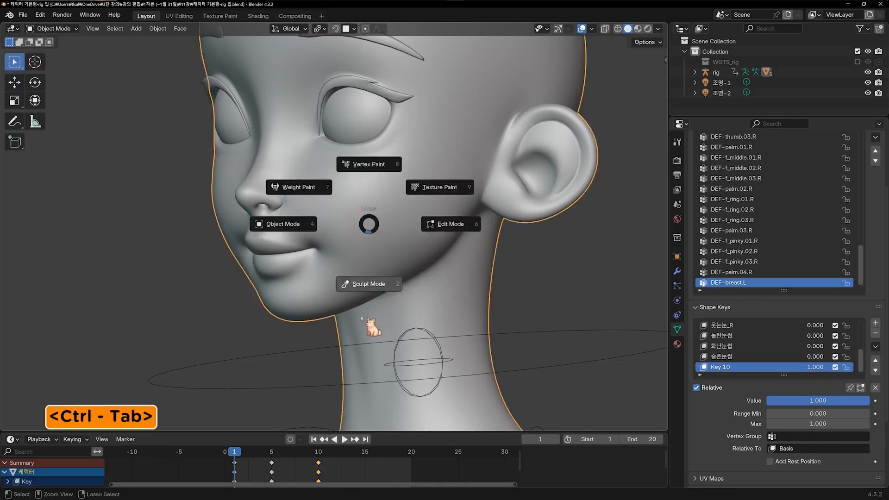
pyautogui.click(373, 280)
pyautogui.press('v')
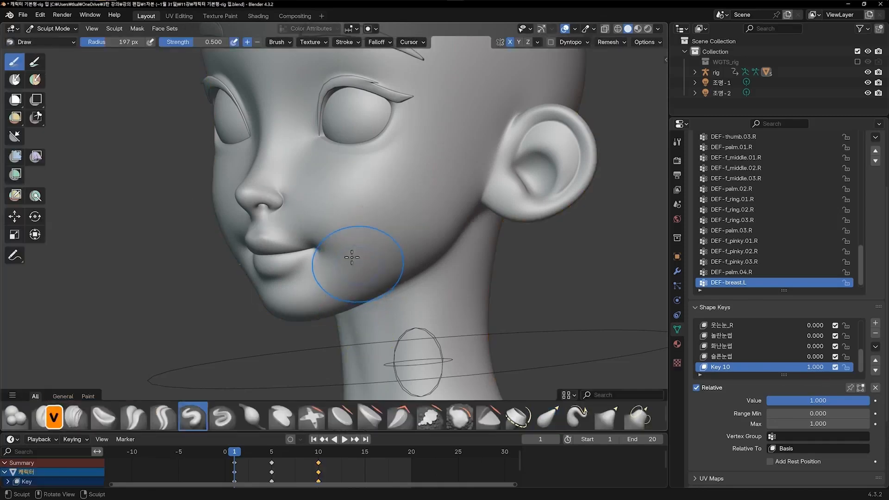
pyautogui.press(']')
pyautogui.press(']')
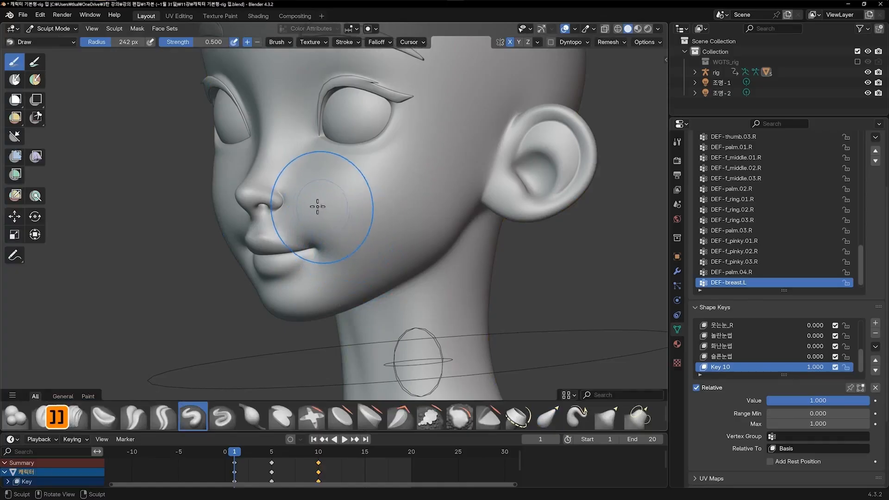
# - Build up the cheek beside the mouth corner with the Draw brush, undoing unwanted strokes, and smooth the added volume
pyautogui.hotkey('ctrl', 'z')
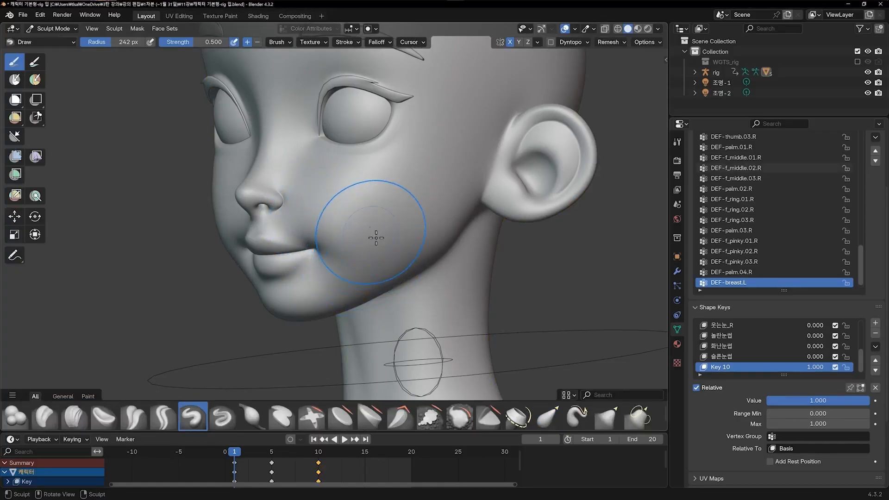
pyautogui.hotkey('ctrl', 'z')
pyautogui.hotkey('ctrl', 'z')
pyautogui.hotkey('ctrl', 'z')
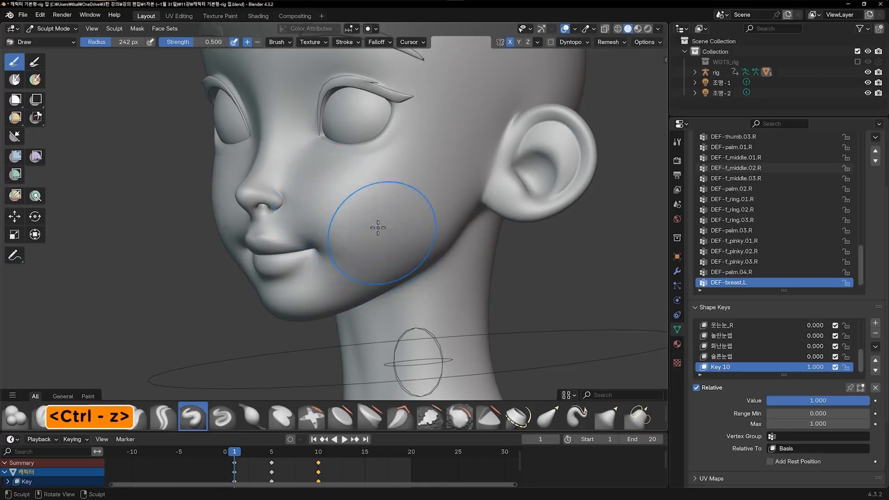
pyautogui.hotkey('ctrl', 'z')
pyautogui.hotkey('ctrl', 'z')
pyautogui.press('shift')
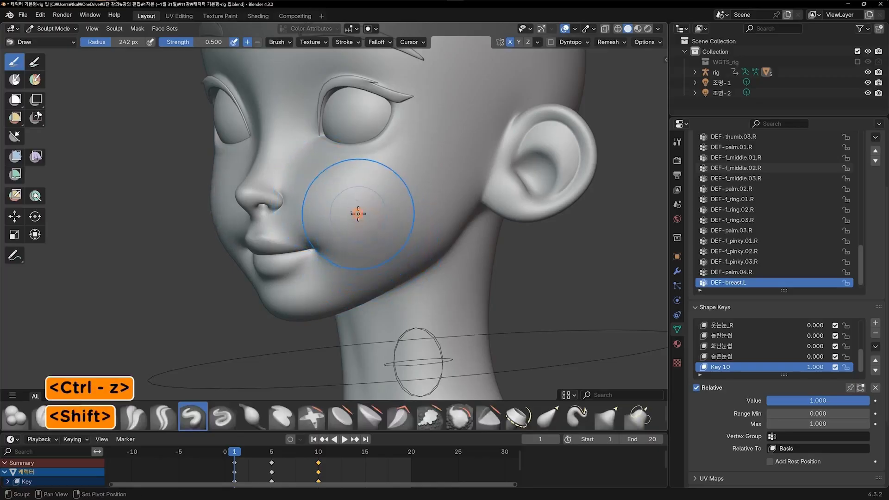
pyautogui.keyDown('shift'); pyautogui.moveTo(376, 220); pyautogui.dragTo(411, 273); pyautogui.keyUp('shift')
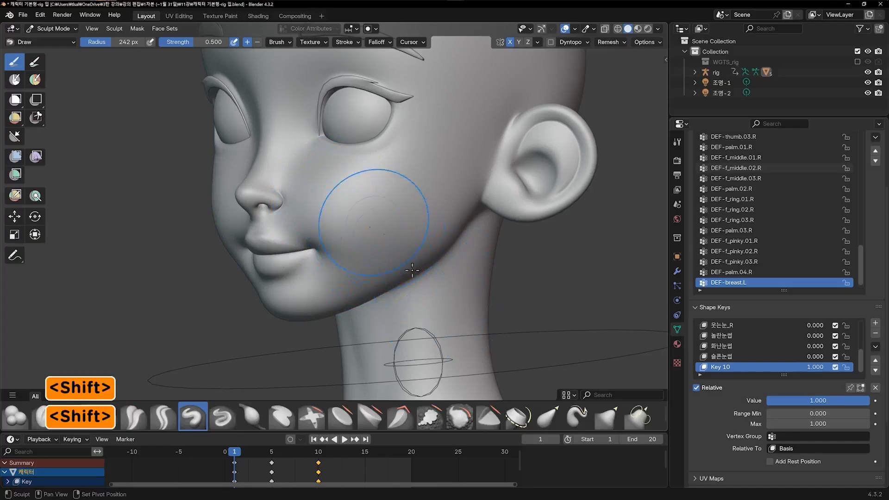
# - Return to Object Mode, compare the fuller cheeks by varying Key 10's value, and select the head in front view
pyautogui.hotkey('ctrl', 'Tab')
pyautogui.click(318, 299)
pyautogui.click(581, 339)
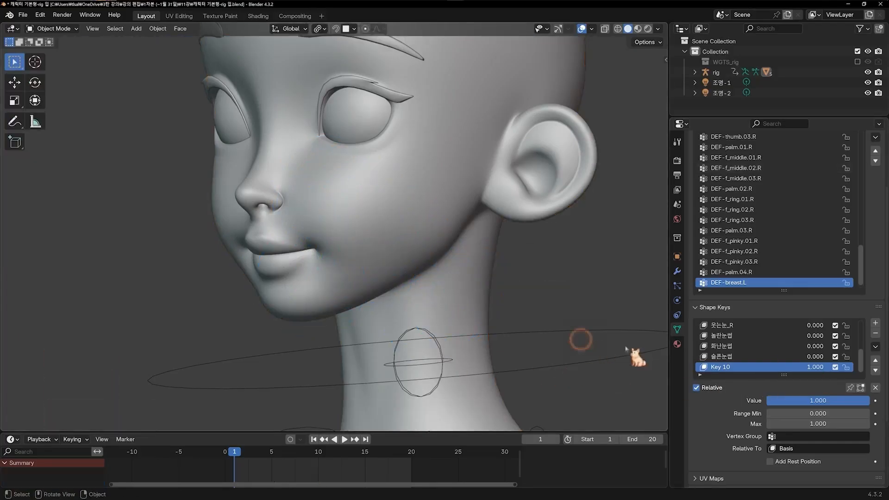
pyautogui.moveTo(810, 368)
pyautogui.mouseDown()
pyautogui.moveTo(773, 367)
pyautogui.moveTo(815, 367)
pyautogui.mouseUp()
pyautogui.moveTo(287, 322); pyautogui.dragTo(391, 312, button='middle')
pyautogui.press('KP_1')
pyautogui.click(386, 238)
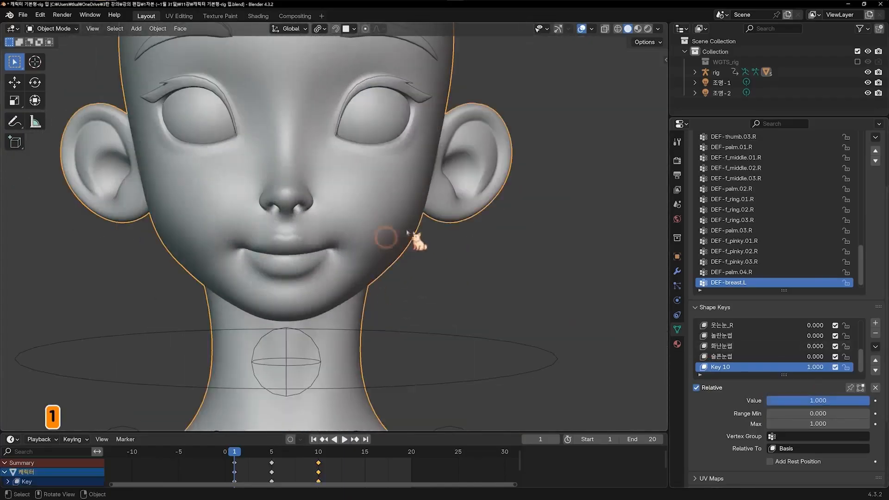
# - Soften the cheek beside the mouth corner in Sculpt Mode with the Draw brush, undoing unwanted strokes, and return to Object Mode
pyautogui.hotkey('ctrl', 'Tab')
pyautogui.click(398, 259)
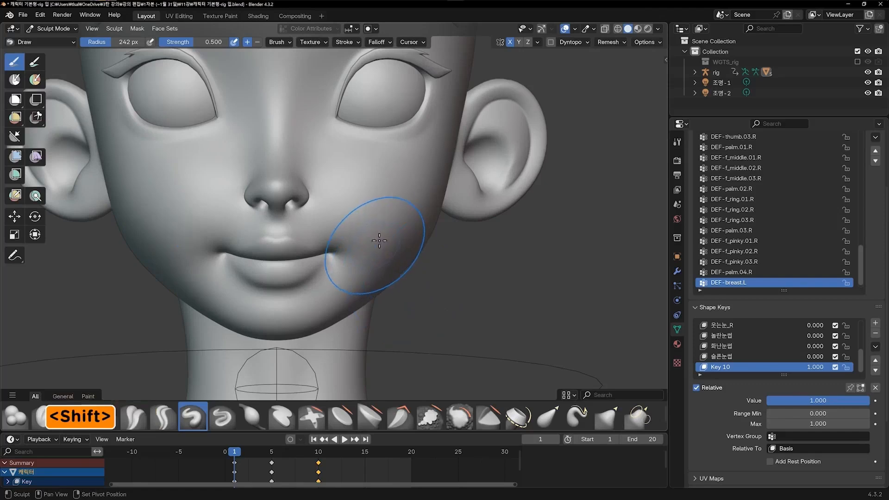
pyautogui.hotkey('ctrl', 'z')
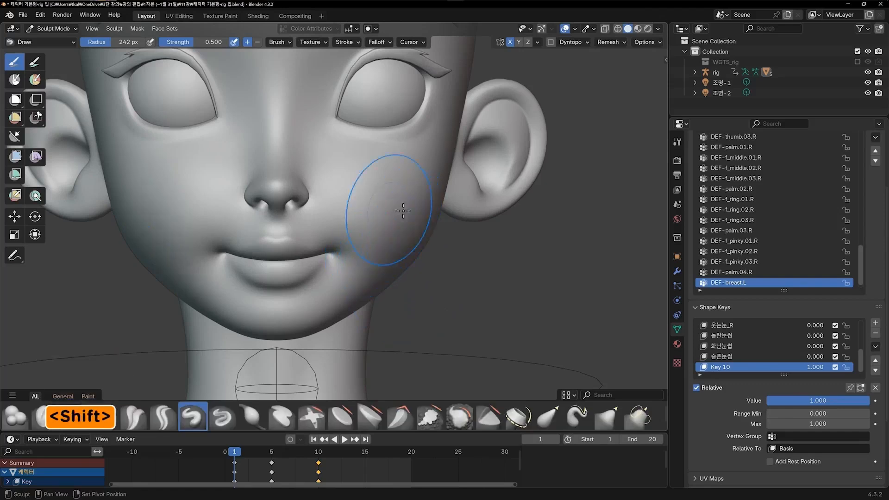
pyautogui.hotkey('ctrl', 'z')
pyautogui.hotkey('ctrl', 'z')
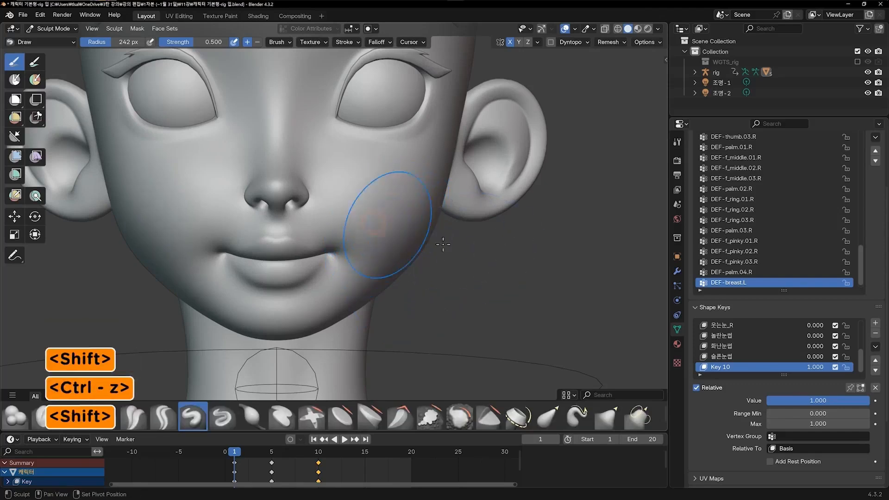
pyautogui.hotkey('ctrl', 'z')
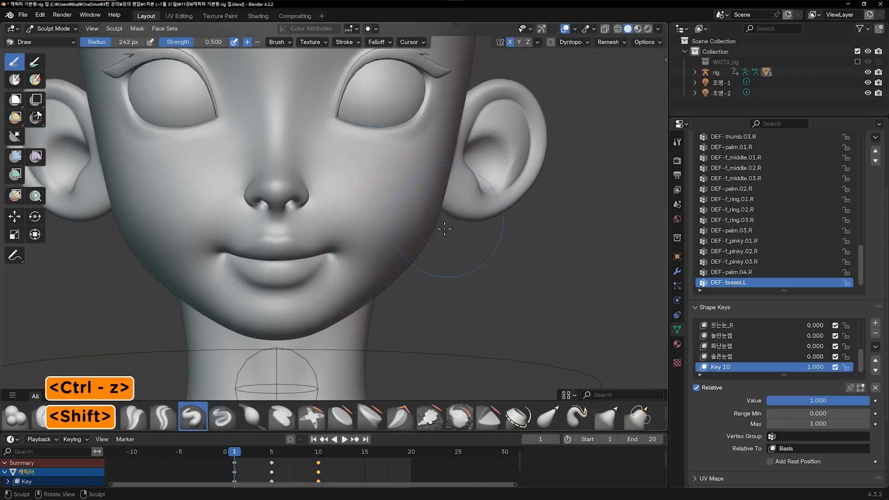
pyautogui.scroll(-3, 494, 257)
pyautogui.hotkey('ctrl', 'Tab')
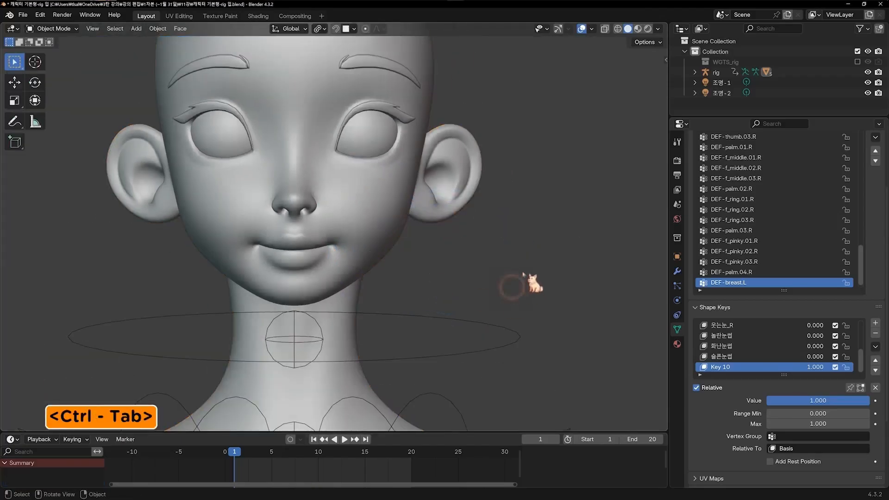
# - Compare the smile with the neutral face by varying Key 10's value from angled and front views
pyautogui.press('KP_5')
pyautogui.press('KP_6')
pyautogui.press('KP_6')
pyautogui.press('KP_6')
pyautogui.moveTo(828, 367)
pyautogui.mouseDown()
pyautogui.moveTo(778, 367)
pyautogui.moveTo(824, 366)
pyautogui.mouseUp()
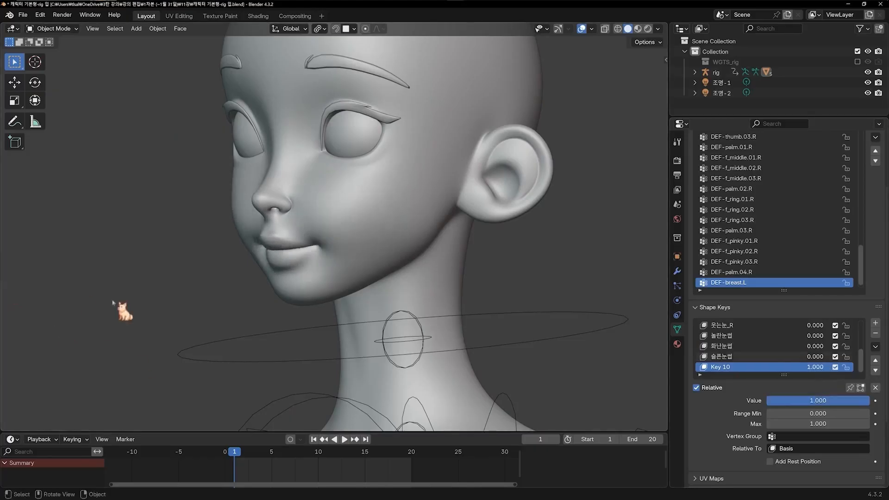
pyautogui.moveTo(124, 311); pyautogui.dragTo(237, 302, button='middle')
pyautogui.press('KP_1')
pyautogui.moveTo(817, 366)
pyautogui.mouseDown()
pyautogui.moveTo(783, 367)
pyautogui.moveTo(823, 367)
pyautogui.mouseUp()
# - Rename the shape key Key 10 as 웃는입꼬리
pyautogui.doubleClick(724, 366)
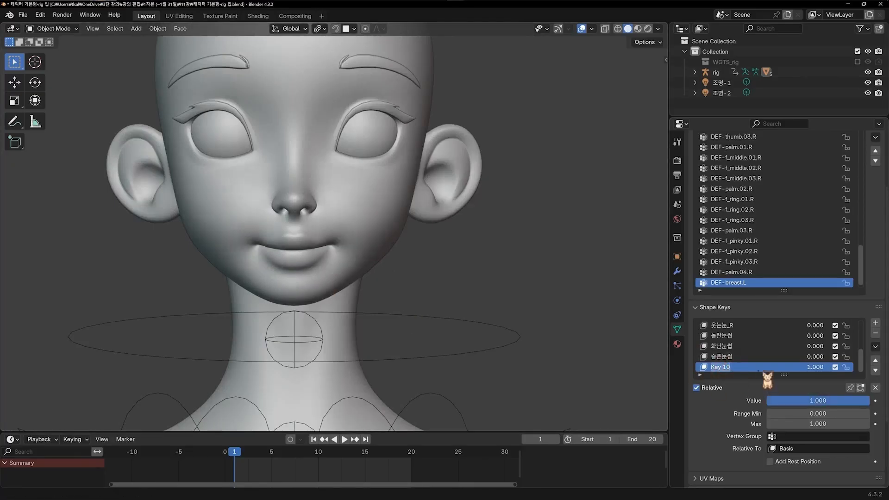
pyautogui.write('d')
pyautogui.press('BackSpace')
pyautogui.press('Hangul')
pyautogui.write('웃는ㅇ')
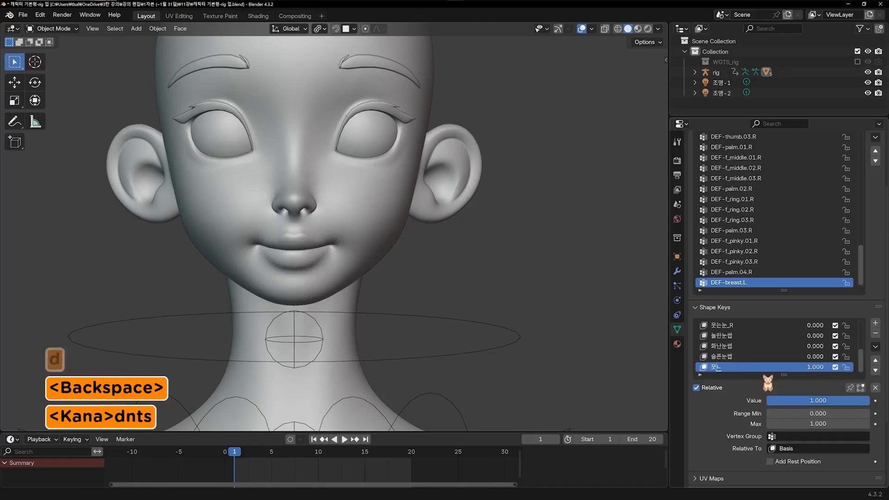
pyautogui.write('ㅣㅂ꼬리')
pyautogui.press('Return')
pyautogui.press('Return')
pyautogui.press('Hangul')
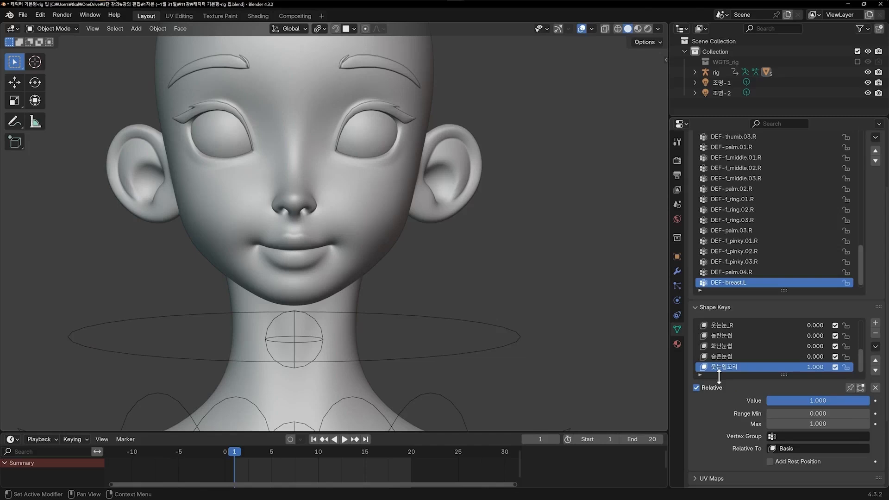
# - Set the value of 웃는입꼬리 to 0 and add a new shape key with its value at 1
pyautogui.moveTo(817, 367); pyautogui.dragTo(750, 367)
pyautogui.click(875, 323)
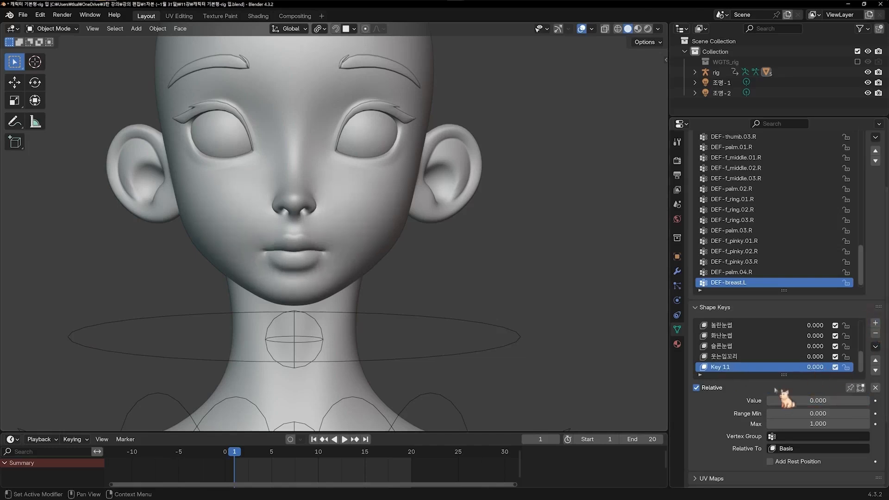
pyautogui.moveTo(817, 368); pyautogui.dragTo(865, 367)
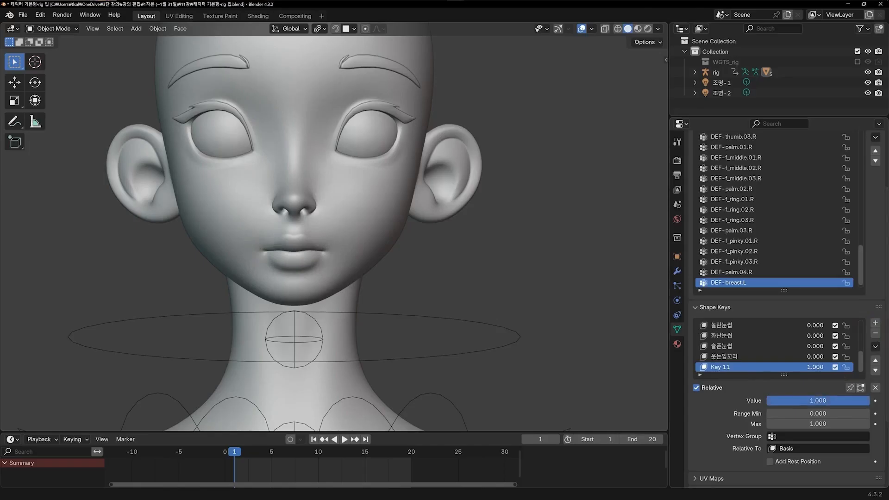
# - Enter Sculpt Mode, choose the Elastic Grab brush, and pull the mouth corner slightly back in side view
pyautogui.hotkey('ctrl', 'Tab')
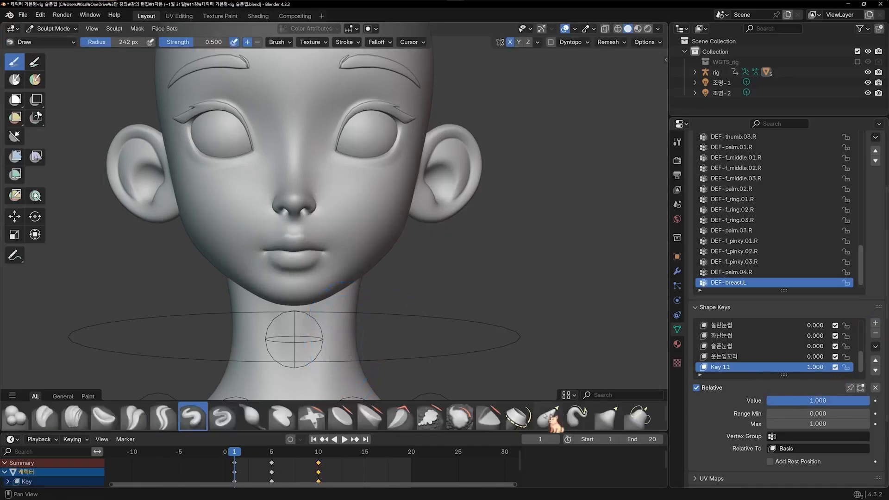
pyautogui.click(548, 416)
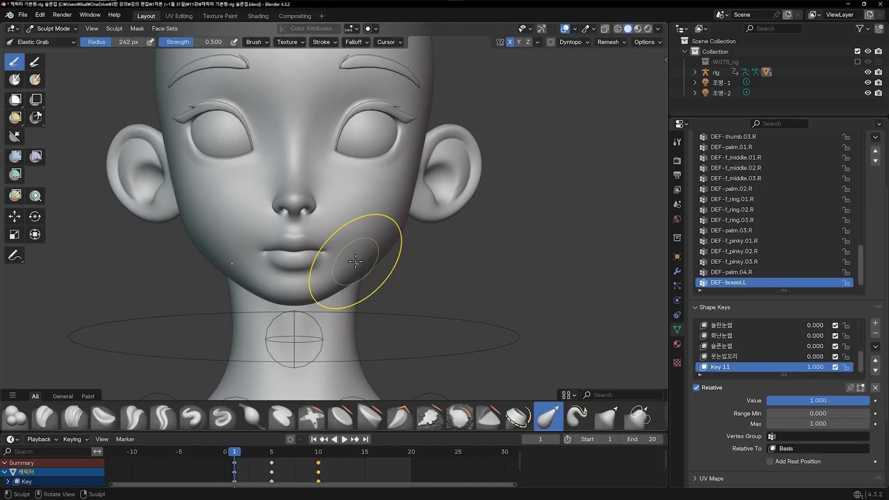
pyautogui.scroll(2, 356, 261)
pyautogui.moveTo(367, 235); pyautogui.dragTo(320, 220, button='middle')
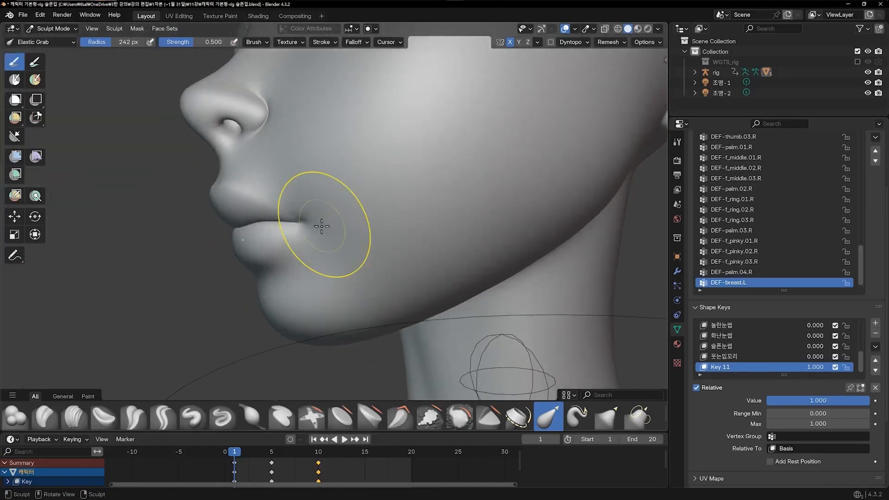
pyautogui.moveTo(311, 225)
pyautogui.mouseDown()
pyautogui.moveTo(301, 220)
pyautogui.moveTo(317, 225)
pyautogui.mouseUp()
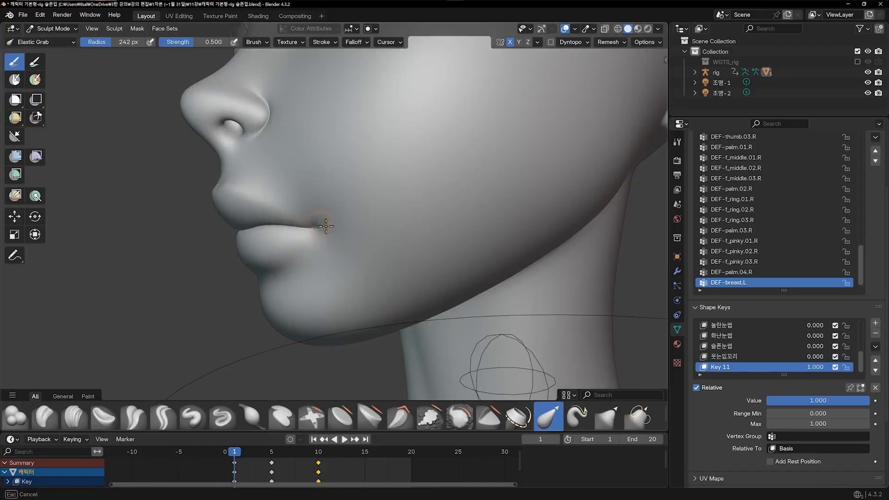
# - Pull the mouth corners down and raise the middle of the lip line with Elastic Grab in front view
pyautogui.moveTo(317, 225); pyautogui.dragTo(419, 229, button='middle')
pyautogui.scroll(2, 418, 229)
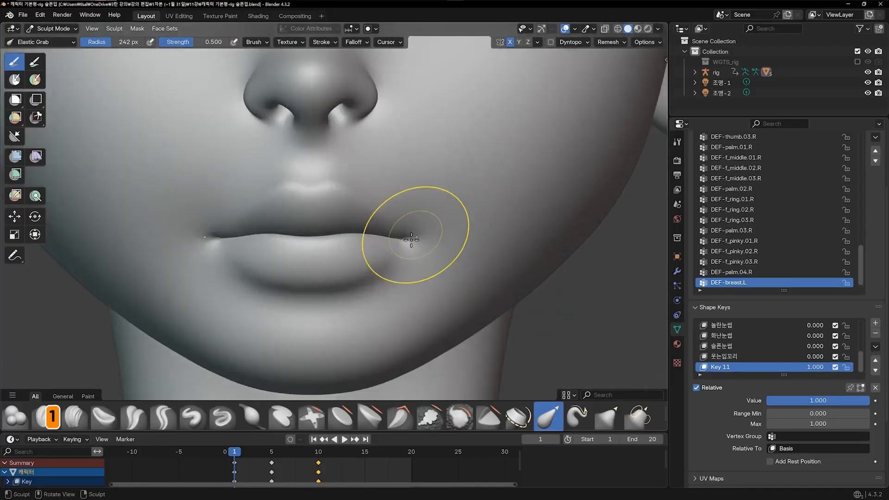
pyautogui.moveTo(414, 240); pyautogui.dragTo(415, 244)
pyautogui.moveTo(416, 241); pyautogui.dragTo(418, 245)
pyautogui.scroll(-3, 453, 292)
pyautogui.scroll(3, 313, 236)
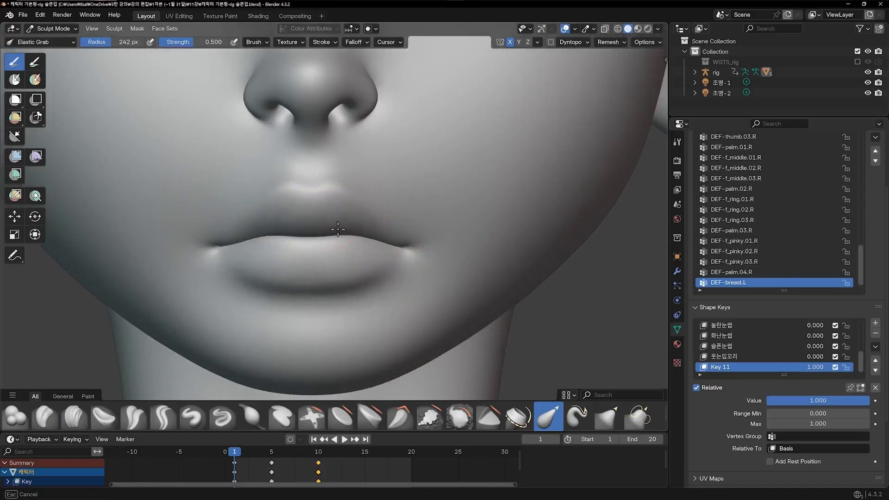
pyautogui.moveTo(337, 228); pyautogui.dragTo(337, 226)
pyautogui.moveTo(334, 237); pyautogui.dragTo(334, 230)
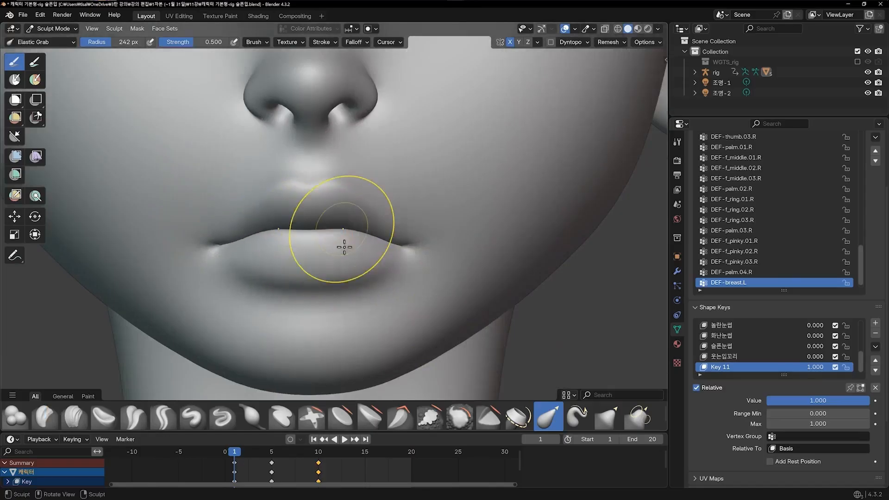
pyautogui.moveTo(408, 235); pyautogui.dragTo(412, 241)
pyautogui.scroll(-2, 410, 292)
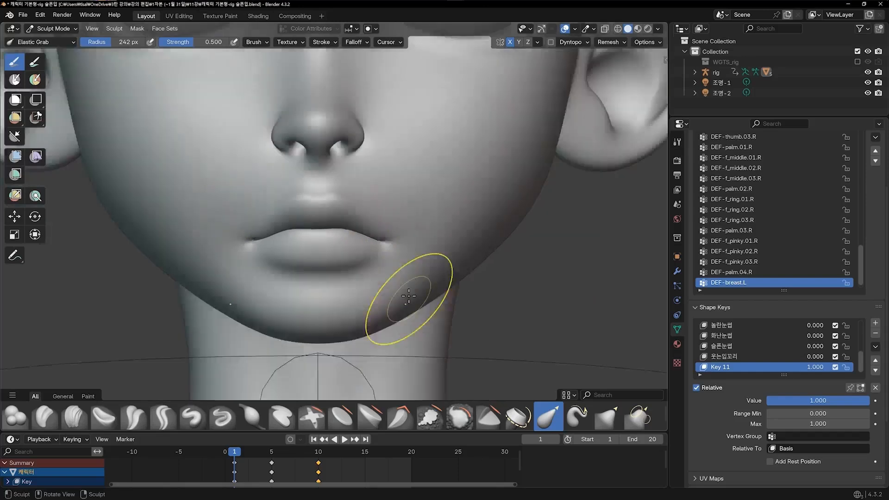
# - Adjust the depth of the lowered mouth corner from angled views with Elastic Grab
pyautogui.scroll(-1, 408, 294)
pyautogui.scroll(3, 407, 289)
pyautogui.moveTo(389, 254); pyautogui.dragTo(319, 220, button='middle')
pyautogui.moveTo(300, 205); pyautogui.dragTo(311, 204)
pyautogui.moveTo(312, 205)
pyautogui.mouseDown(button='middle')
pyautogui.moveTo(426, 224)
pyautogui.moveTo(381, 220)
pyautogui.mouseUp(button='middle')
pyautogui.moveTo(365, 224); pyautogui.dragTo(362, 226)
# - Pull the drooping mouth corners slightly inward and up with Elastic Grab in a close front view
pyautogui.moveTo(409, 232); pyautogui.dragTo(321, 232, button='middle')
pyautogui.press('KP_1')
pyautogui.scroll(3, 440, 252)
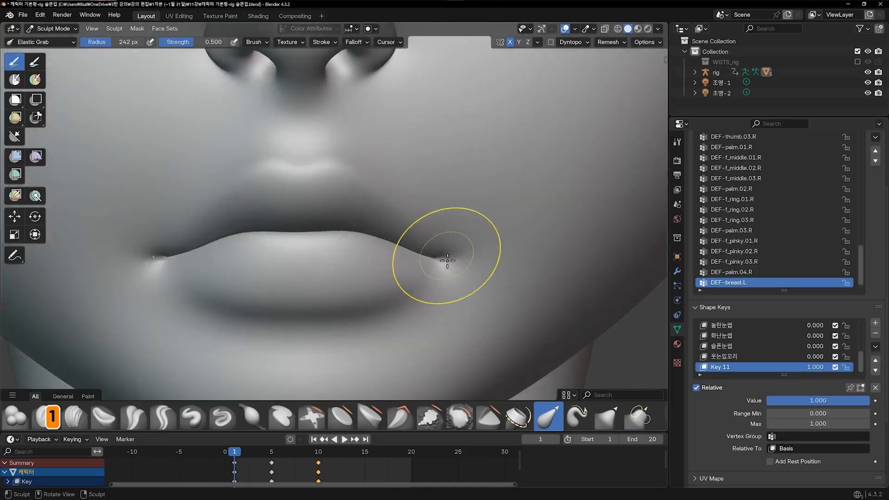
pyautogui.moveTo(449, 264); pyautogui.dragTo(442, 261)
pyautogui.moveTo(445, 262); pyautogui.dragTo(443, 258)
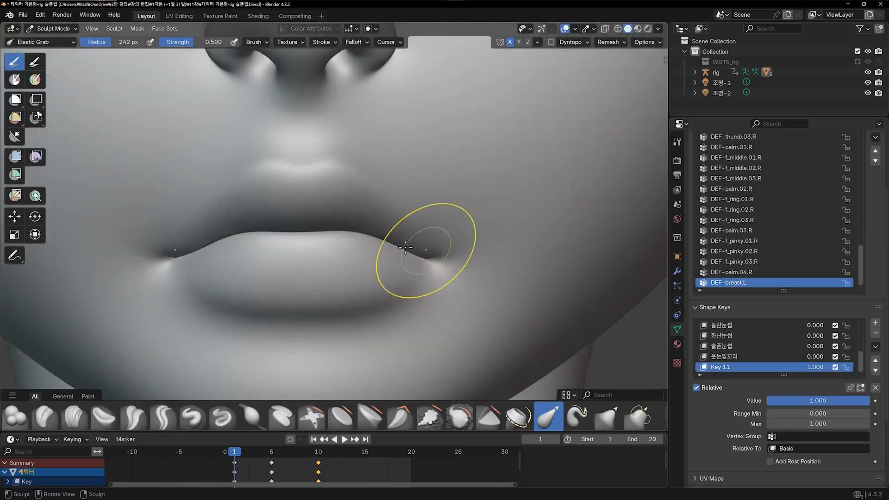
# - Return to Object Mode, deselect the head, and compare the sad mouth with the neutral face by varying Key 11's value
pyautogui.scroll(-3, 493, 245)
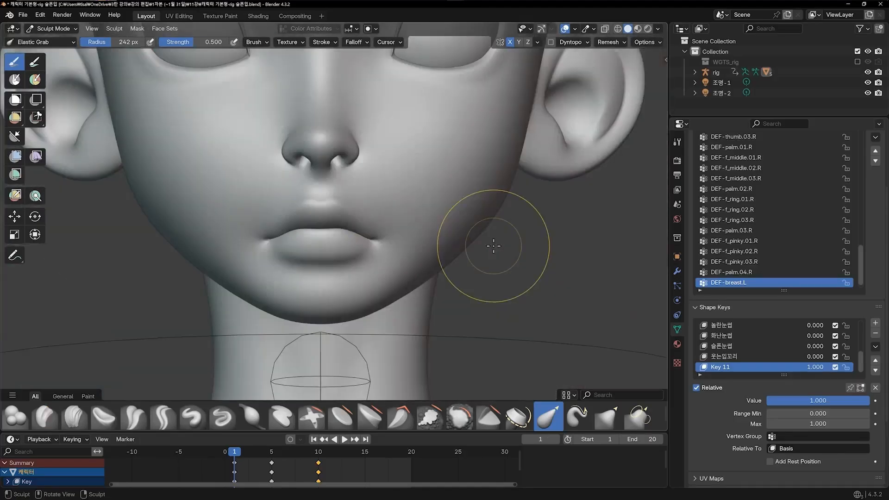
pyautogui.scroll(-4, 494, 246)
pyautogui.keyDown('shift'); pyautogui.moveTo(470, 237); pyautogui.dragTo(456, 277, button='middle'); pyautogui.keyUp('shift')
pyautogui.scroll(1, 456, 277)
pyautogui.hotkey('ctrl', 'Tab')
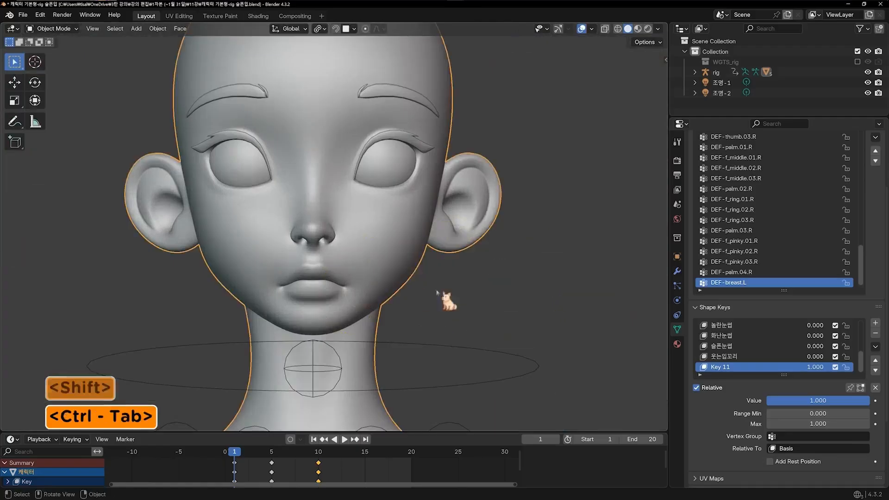
pyautogui.click(511, 299)
pyautogui.moveTo(814, 368)
pyautogui.mouseDown()
pyautogui.moveTo(776, 368)
pyautogui.moveTo(814, 369)
pyautogui.mouseUp()
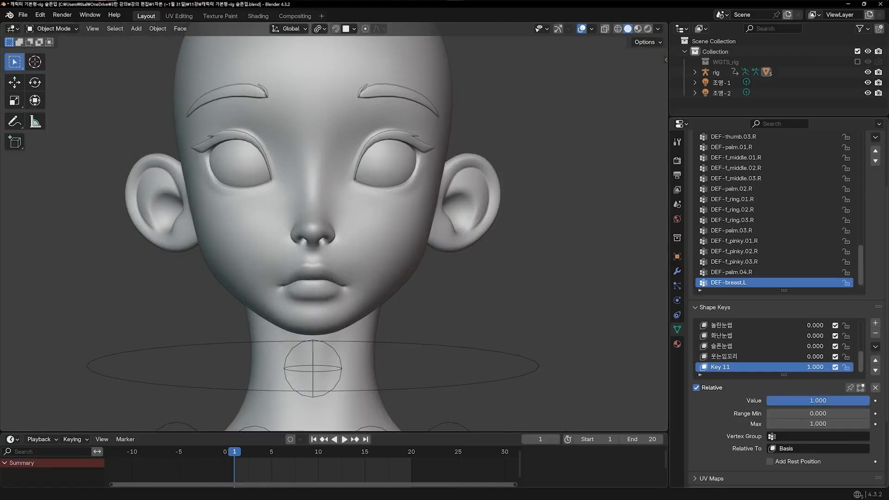
# - Rename the shape key Key 11 as 슬픈입꼬리
pyautogui.write('f')
pyautogui.press('BackSpace')
pyautogui.press('Hangul')
pyautogui.write('슬')
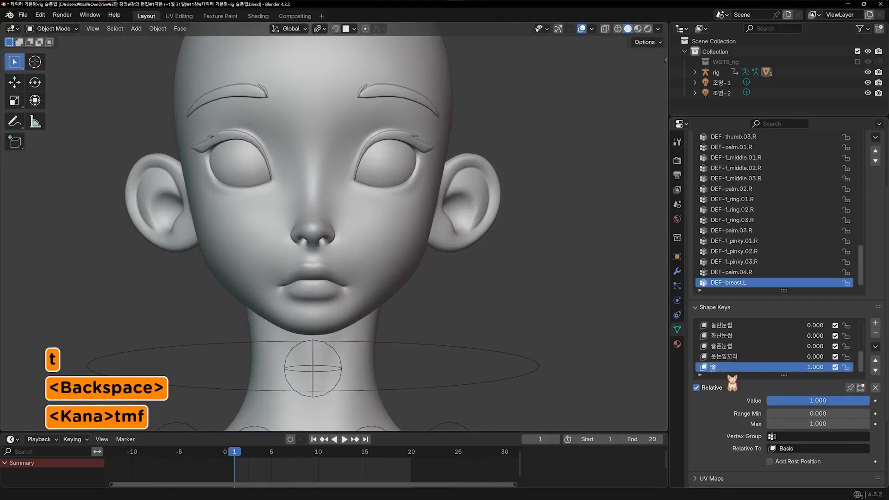
pyautogui.write('픈입꼴l')
pyautogui.press('Return')
pyautogui.press('Return')
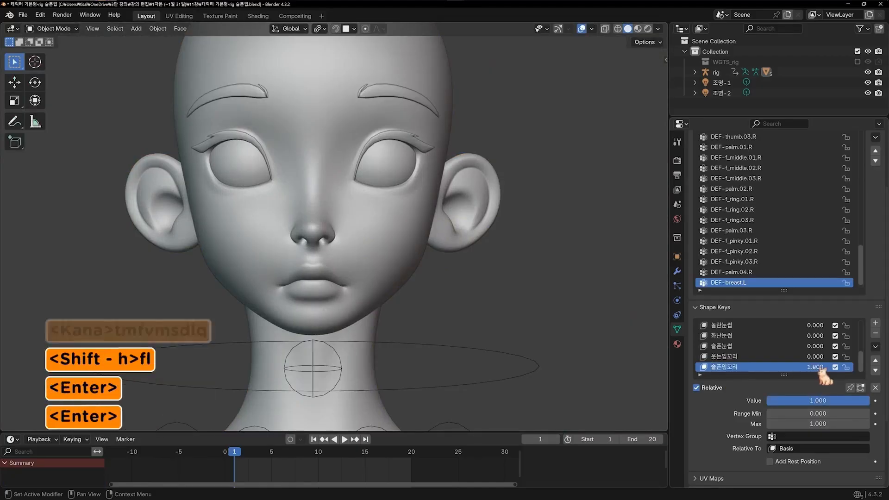
# - Reset 슬픈입꼬리 to 0, add another shape key, and set the new key's value to 1
pyautogui.moveTo(815, 367); pyautogui.dragTo(761, 368)
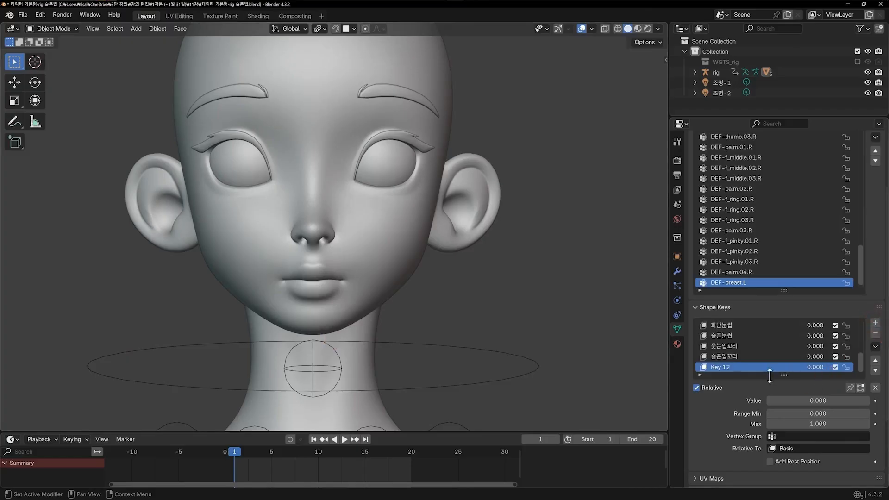
pyautogui.moveTo(803, 397); pyautogui.dragTo(851, 398)
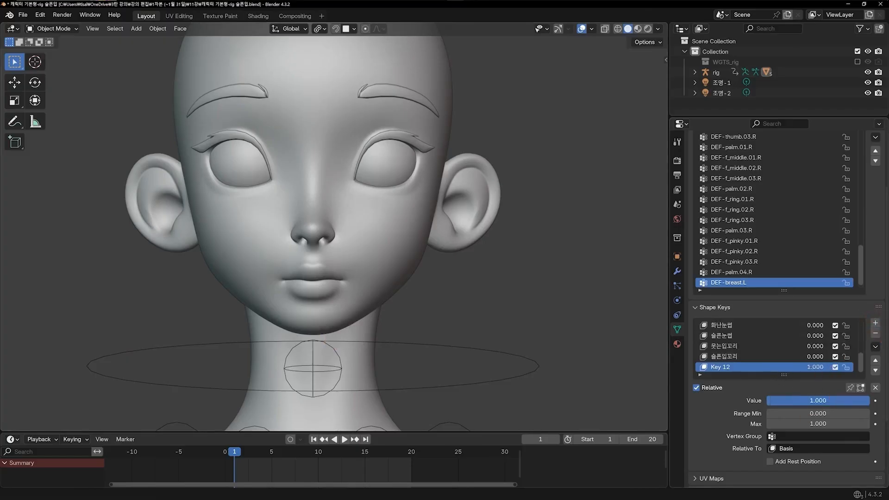
# - Enter Edit Mode on the head and select the centre vertex on the upper lip's lower edge
pyautogui.click(370, 285)
pyautogui.press('Tab')
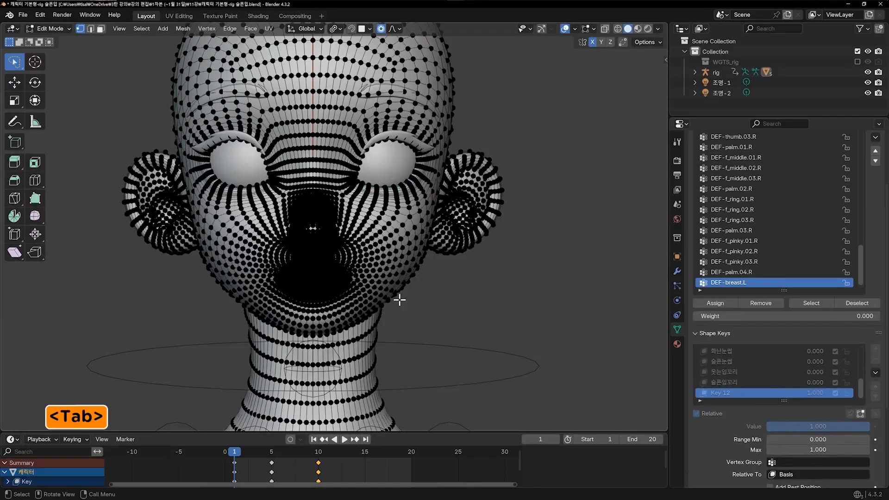
pyautogui.keyDown('shift'); pyautogui.moveTo(377, 318); pyautogui.dragTo(415, 293, button='middle'); pyautogui.keyUp('shift')
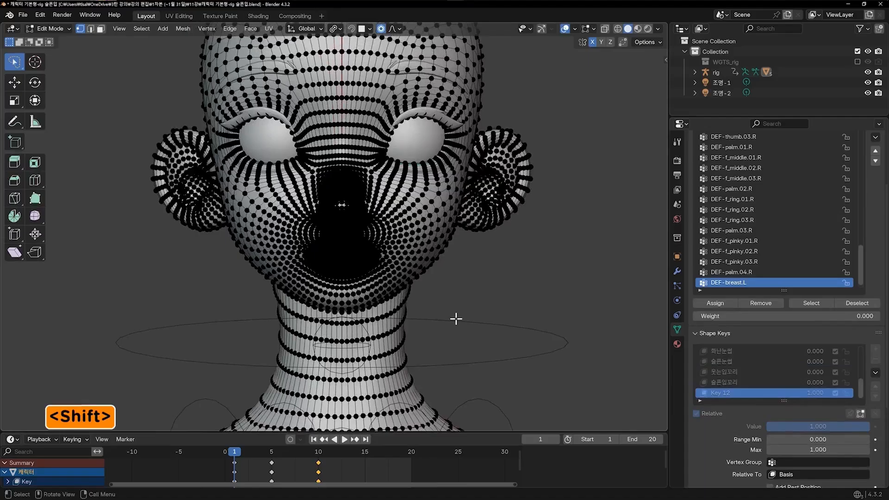
pyautogui.scroll(6, 441, 341)
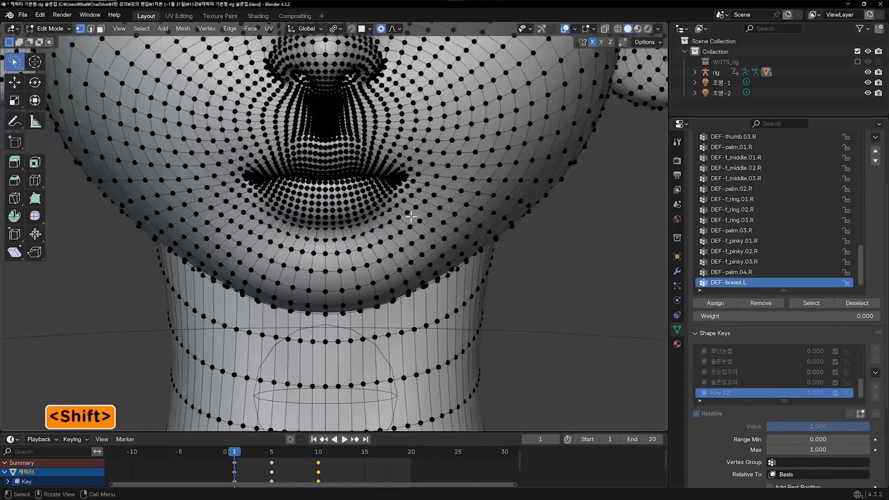
pyautogui.scroll(3, 411, 217)
pyautogui.keyDown('shift'); pyautogui.moveTo(411, 217); pyautogui.dragTo(472, 283, button='middle'); pyautogui.keyUp('shift')
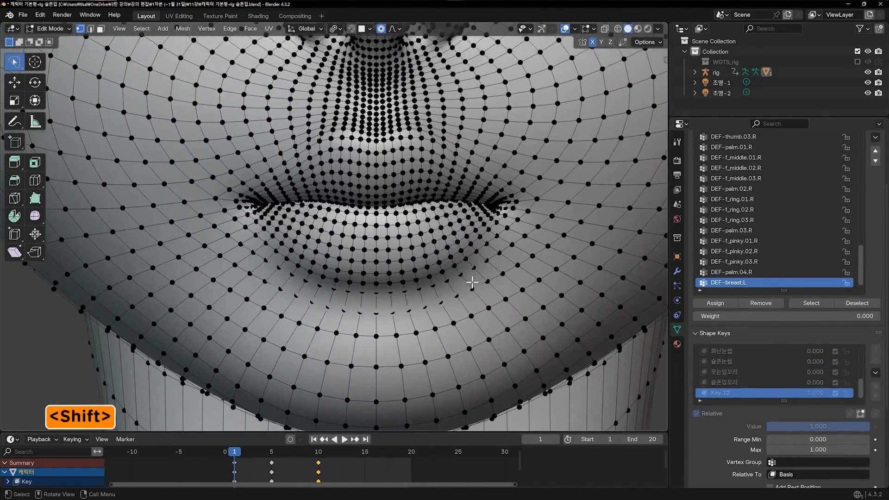
pyautogui.press('shift')
pyautogui.keyDown('shift'); pyautogui.rightClick(376, 204); pyautogui.keyUp('shift')
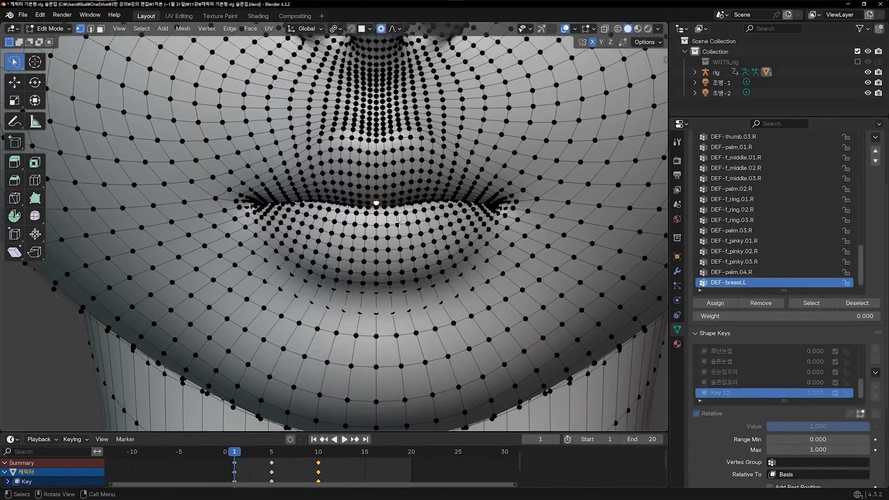
# - Try raising the selected upper-lip vertex with proportional editing using the Smooth falloff
pyautogui.click(396, 28)
pyautogui.press('g')
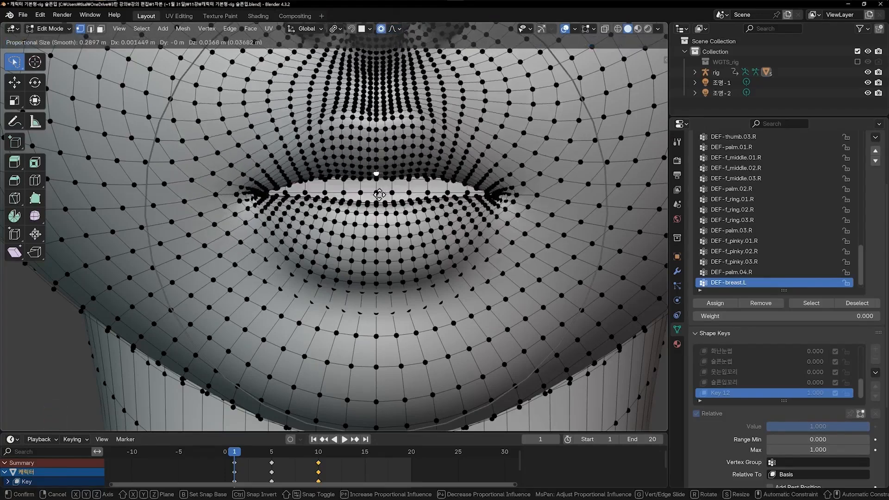
pyautogui.press('Escape')
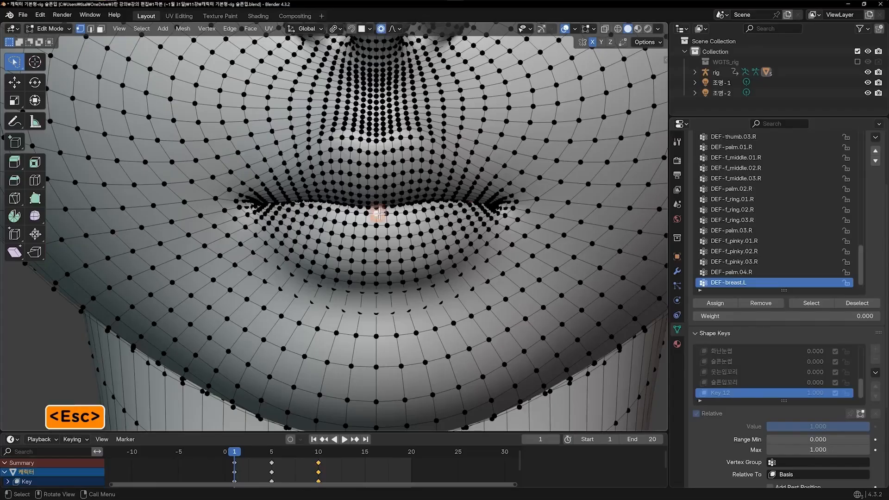
pyautogui.press('g')
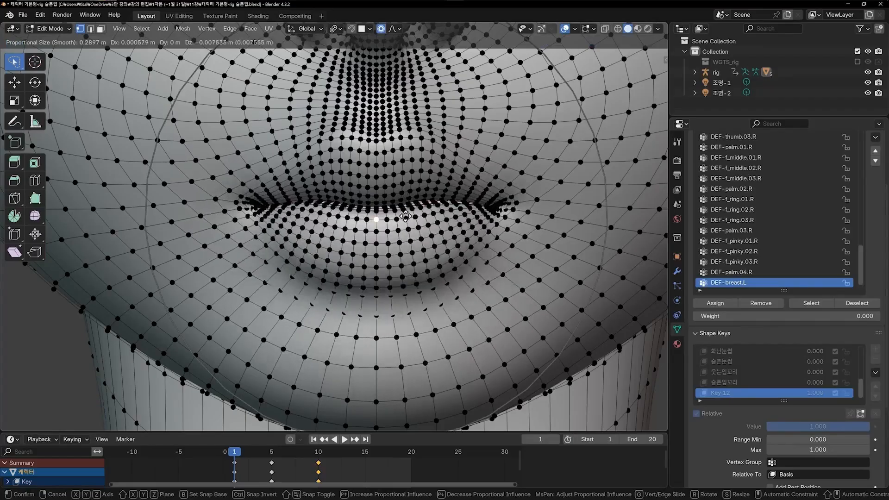
pyautogui.press('Escape')
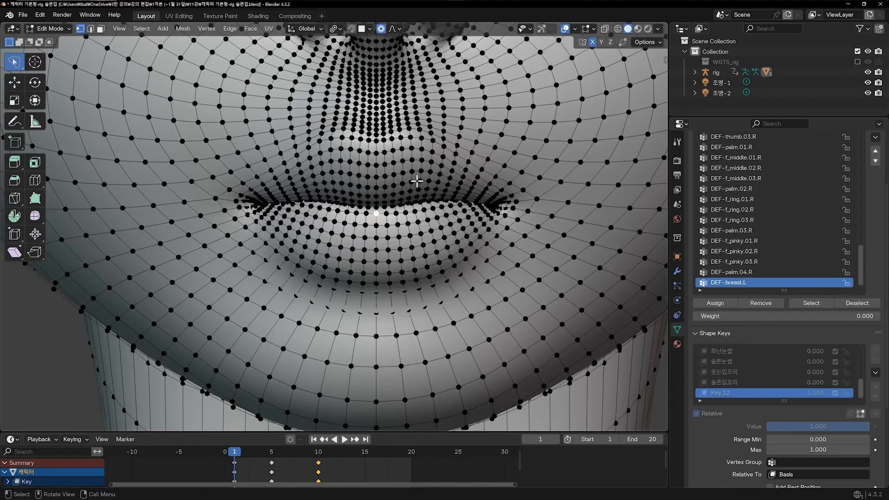
pyautogui.press('g')
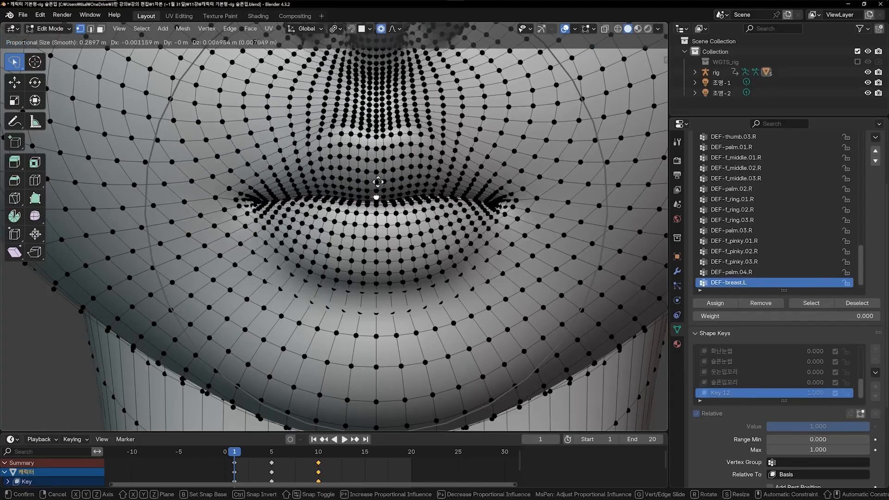
pyautogui.press('Escape')
pyautogui.press('g')
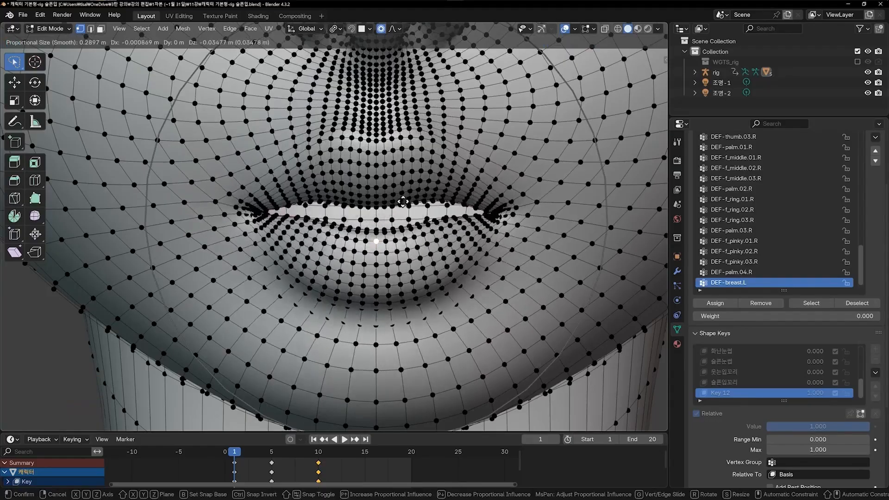
pyautogui.press('Escape')
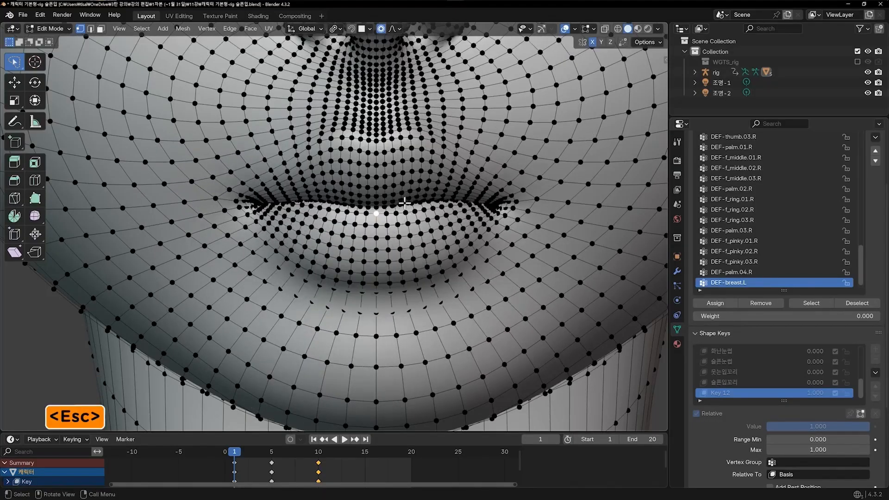
pyautogui.press('g')
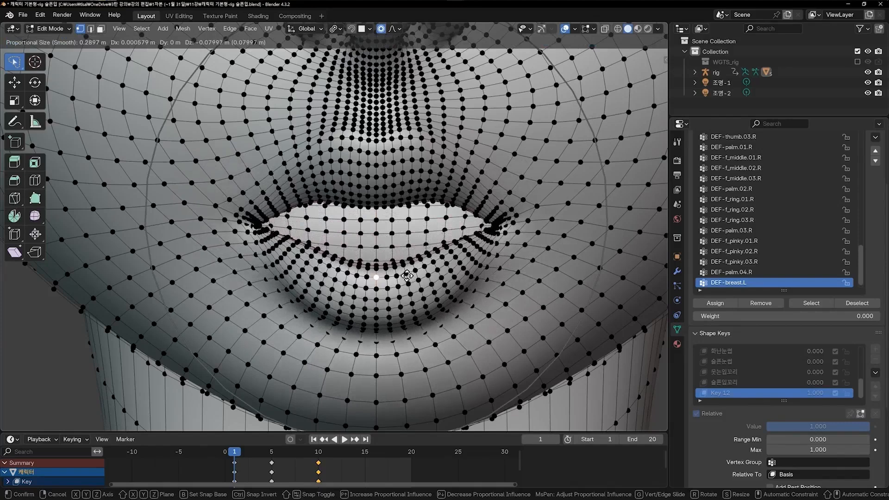
pyautogui.hotkey('ctrl', 'z')
pyautogui.press('g')
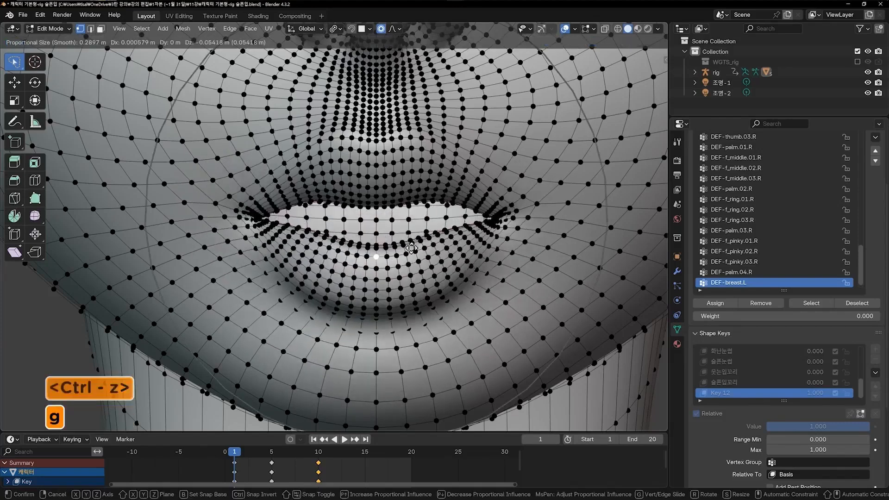
pyautogui.press('z')
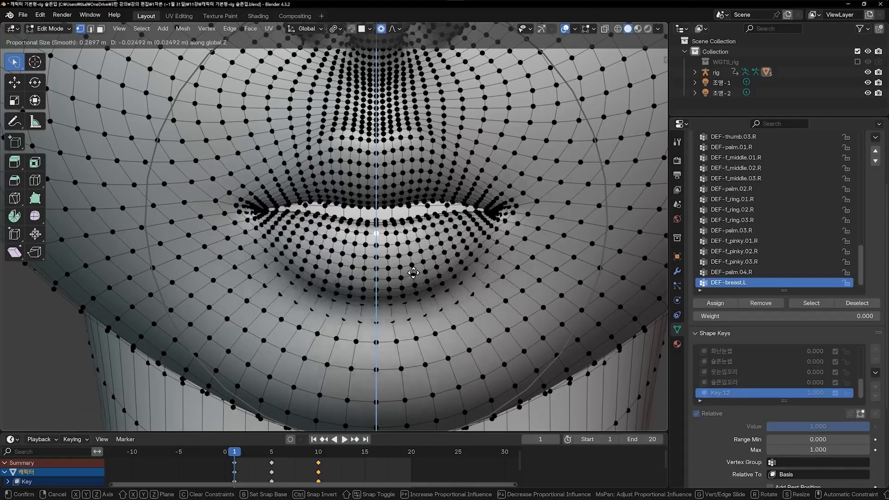
pyautogui.press('Escape')
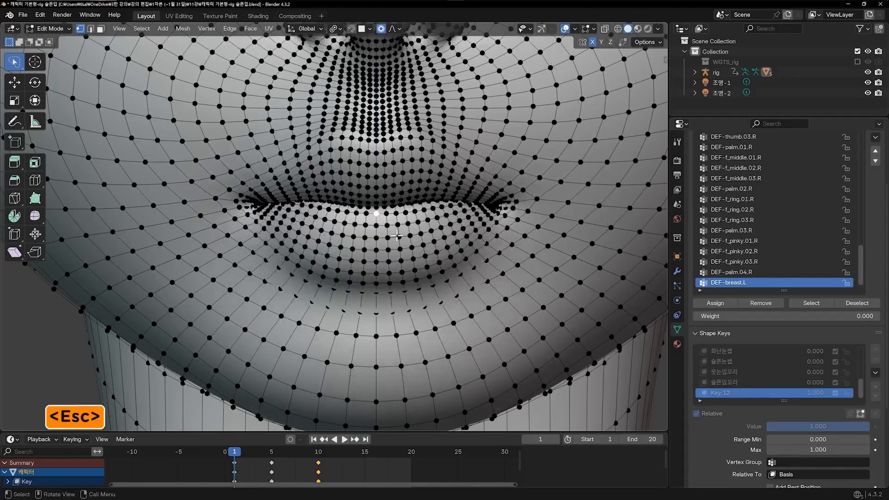
pyautogui.press('g')
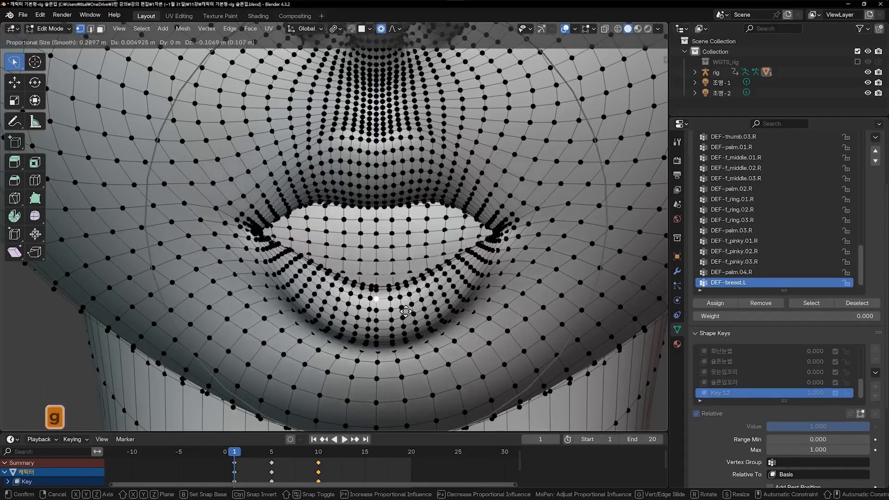
pyautogui.press('z')
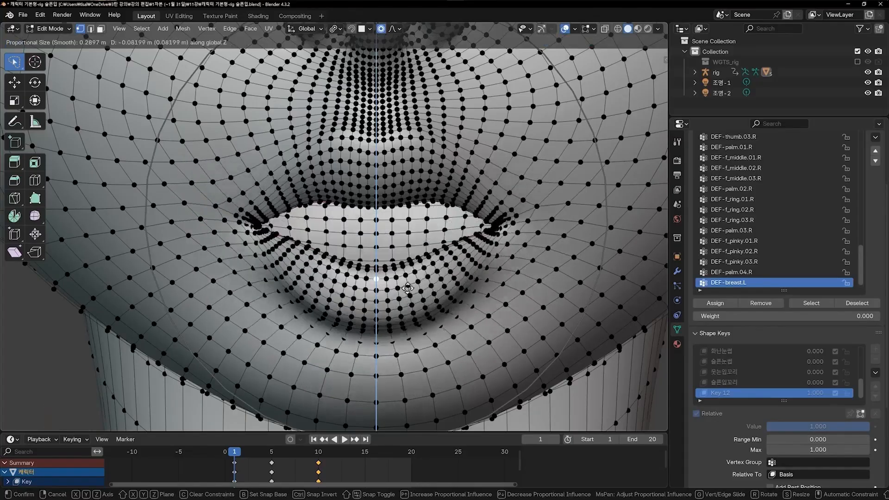
pyautogui.press('Escape')
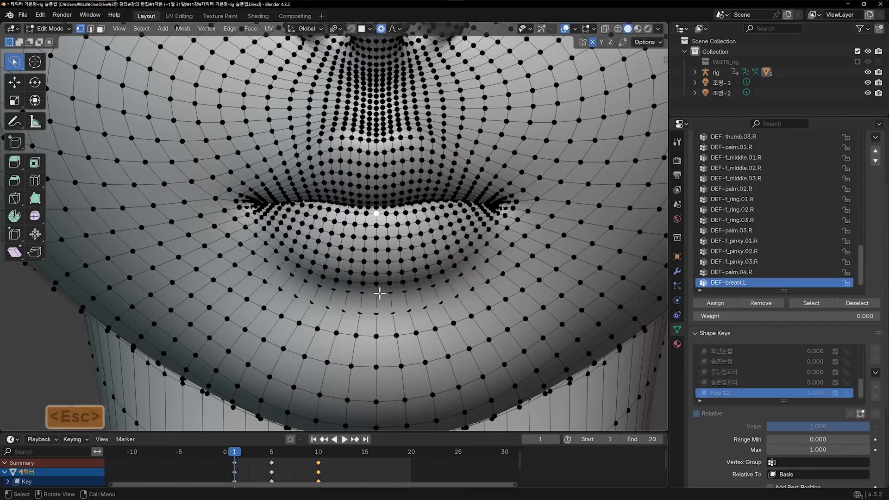
# - Add the centre vertex just below the lower lip to the selection and try moving both vertices along Z with proportional editing
pyautogui.keyDown('shift'); pyautogui.click(375, 293); pyautogui.keyUp('shift')
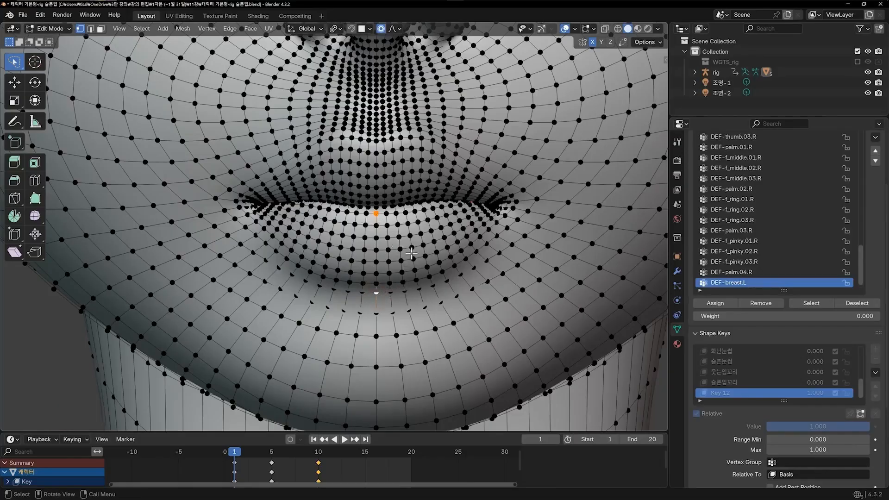
pyautogui.press('g')
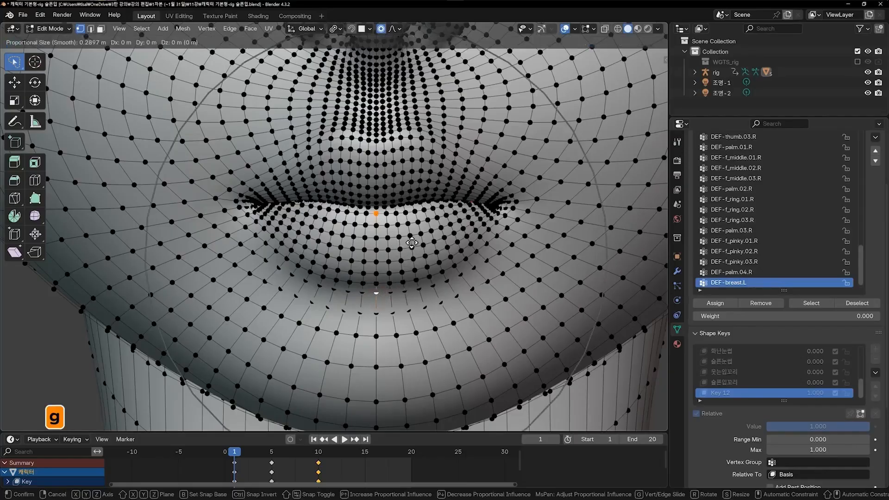
pyautogui.press('z')
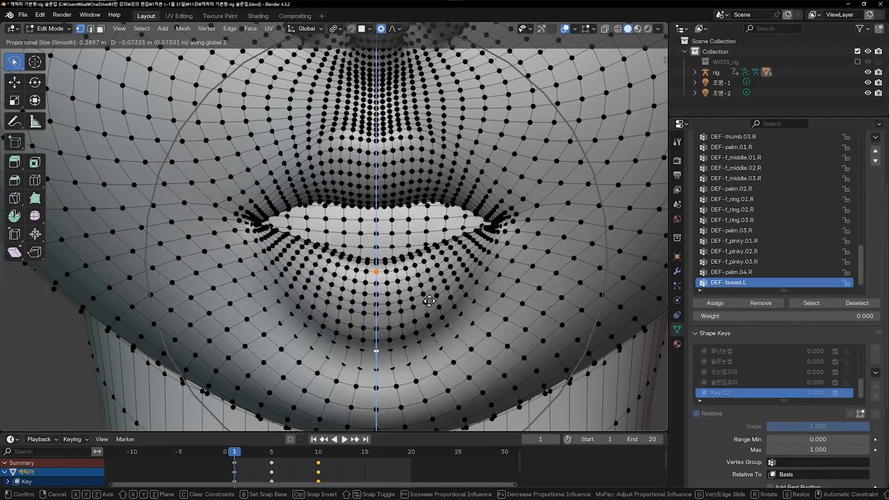
pyautogui.press('Escape')
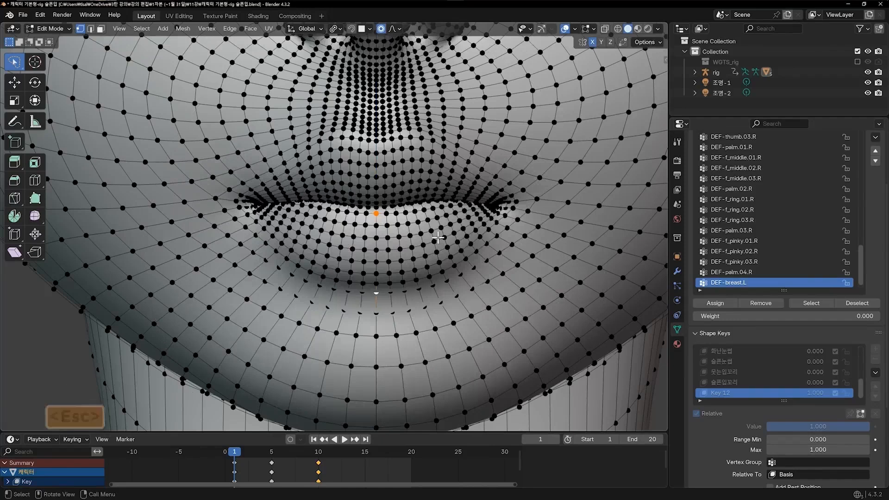
pyautogui.scroll(-3, 438, 238)
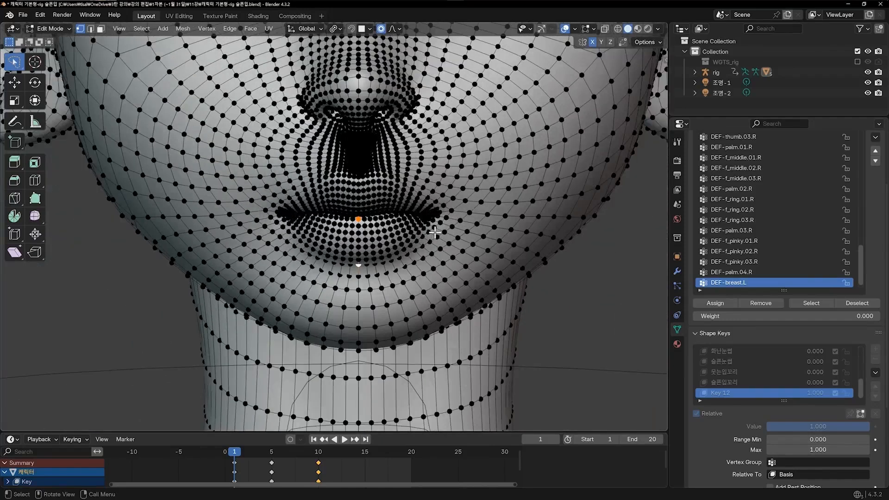
pyautogui.press('g')
pyautogui.press('z')
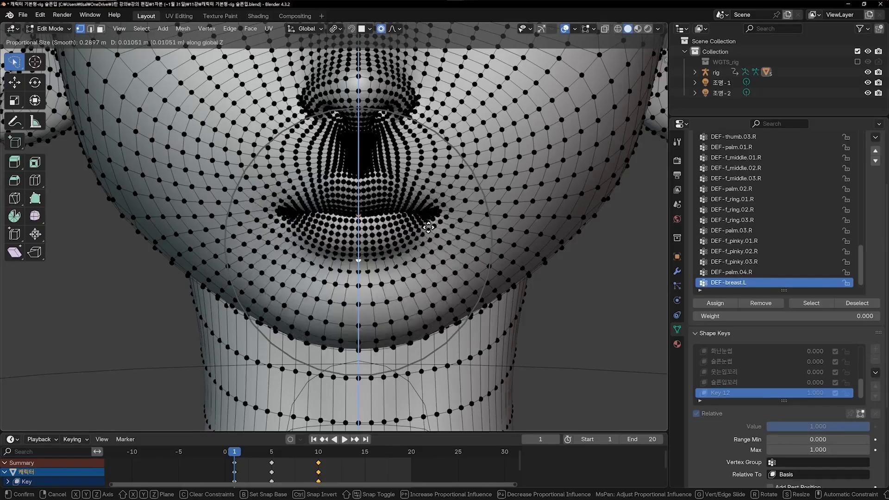
pyautogui.press('Escape')
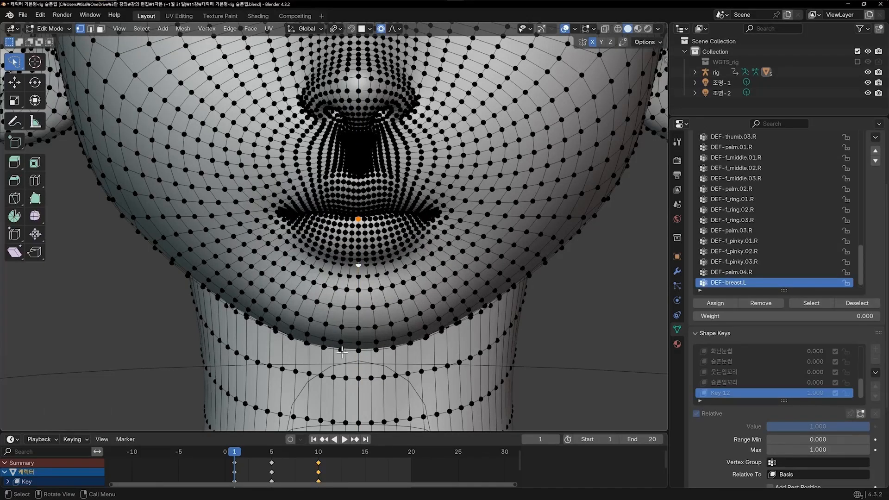
# - Add three central vertices under the chin to the selection and try moving the lip and chin vertices along Z
pyautogui.moveTo(341, 350); pyautogui.dragTo(338, 289, button='middle')
pyautogui.keyDown('shift'); pyautogui.click(340, 277); pyautogui.keyUp('shift')
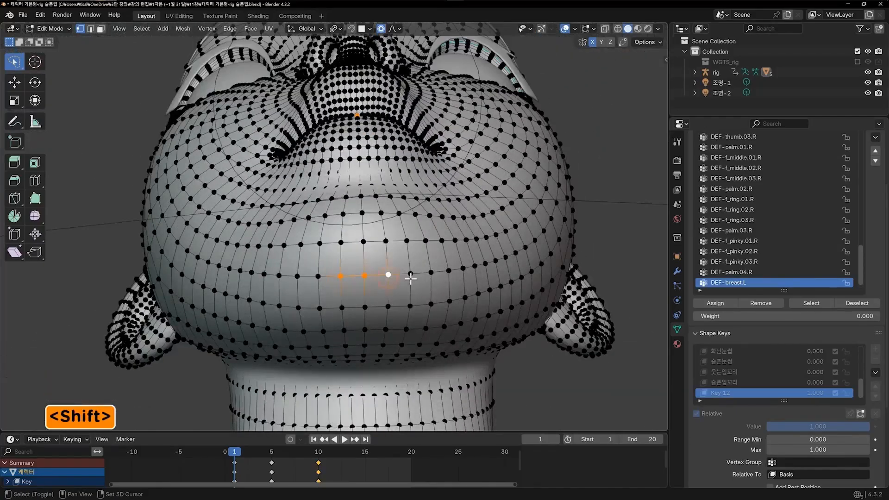
pyautogui.moveTo(410, 278); pyautogui.dragTo(407, 317, button='middle')
pyautogui.press('1')
pyautogui.press('g')
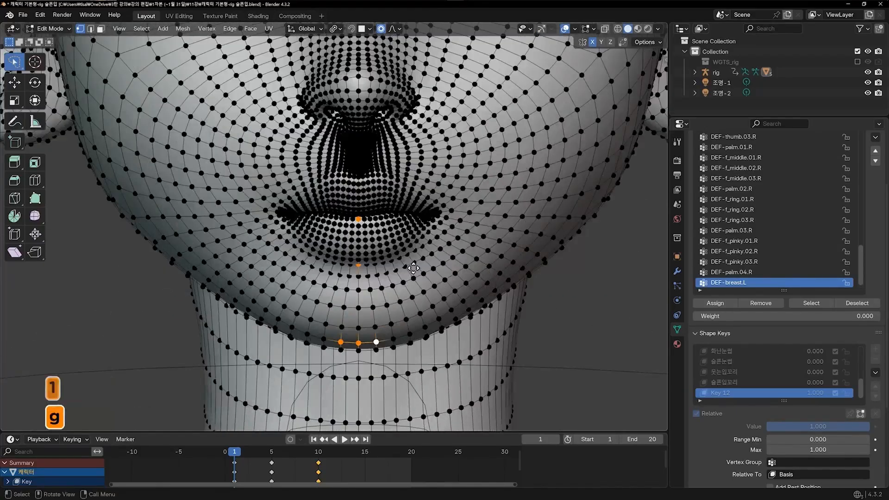
pyautogui.press('z')
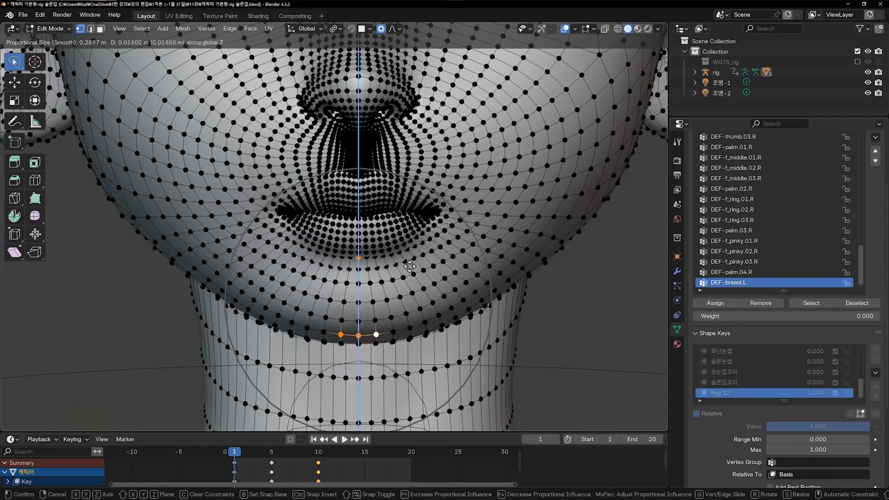
pyautogui.press('Escape')
# - Lower the selected lower-lip and chin vertices about 0.044 m along Z with proportional editing to open the mouth
pyautogui.keyDown('shift'); pyautogui.moveTo(407, 297); pyautogui.dragTo(402, 270, button='middle'); pyautogui.keyUp('shift')
pyautogui.scroll(1, 401, 271)
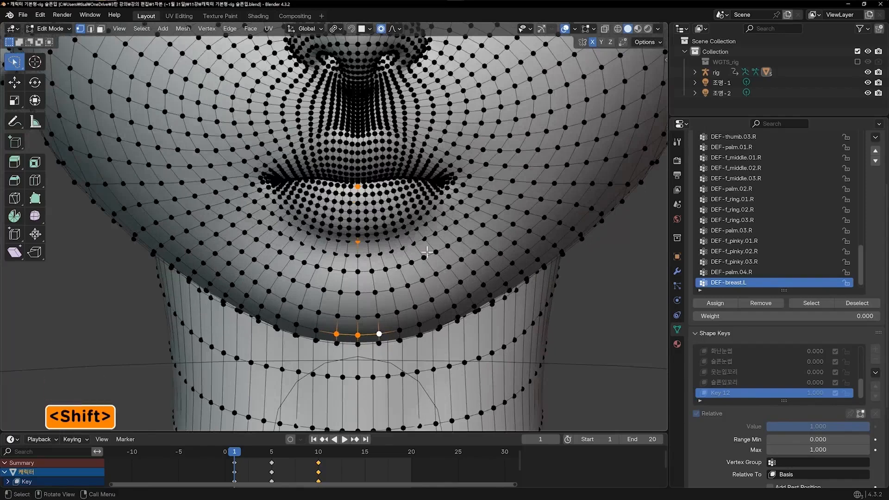
pyautogui.press('g')
pyautogui.press('z')
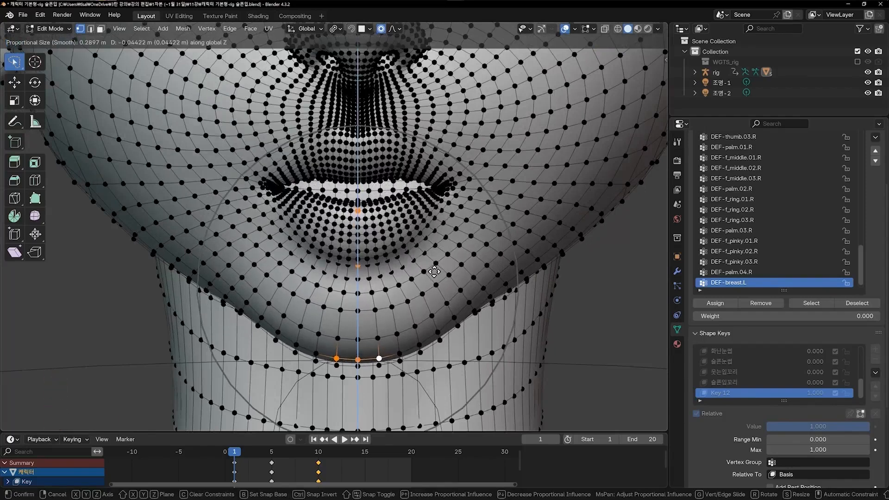
pyautogui.click(437, 270)
# - Select the centre vertices on the upper lip's lower and upper edges and raise them slightly along Z with proportional editing
pyautogui.keyDown('shift'); pyautogui.moveTo(375, 189); pyautogui.dragTo(376, 252, button='middle'); pyautogui.keyUp('shift')
pyautogui.scroll(2, 376, 253)
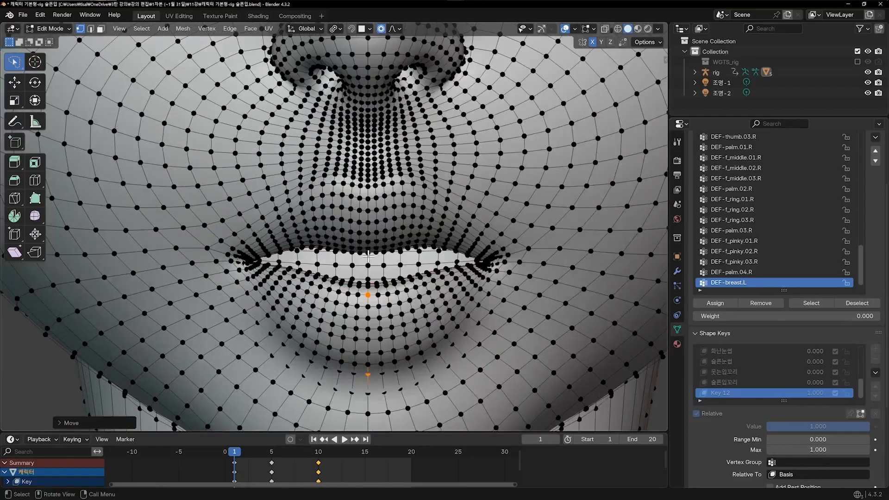
pyautogui.click(368, 253)
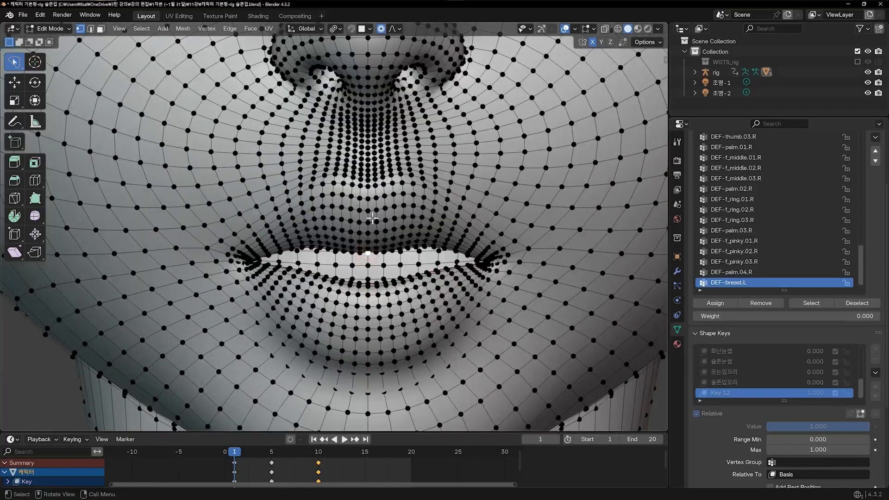
pyautogui.keyDown('shift'); pyautogui.click(367, 187); pyautogui.keyUp('shift')
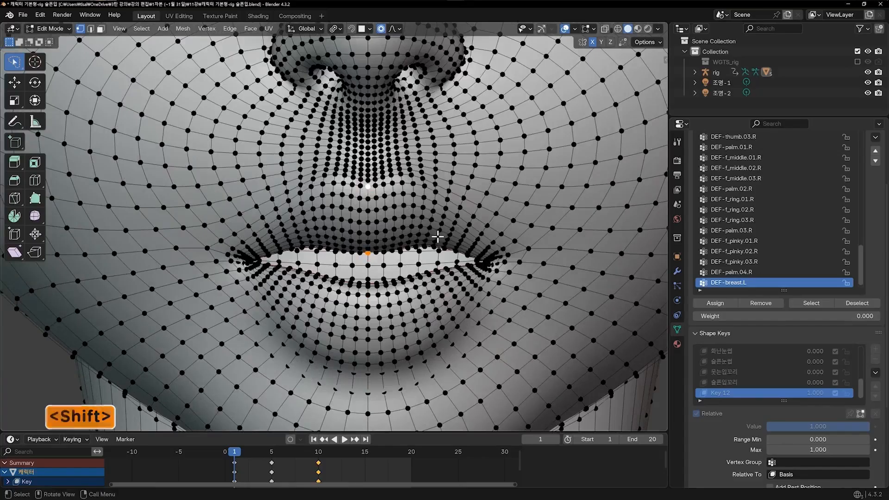
pyautogui.press('g')
pyautogui.press('z')
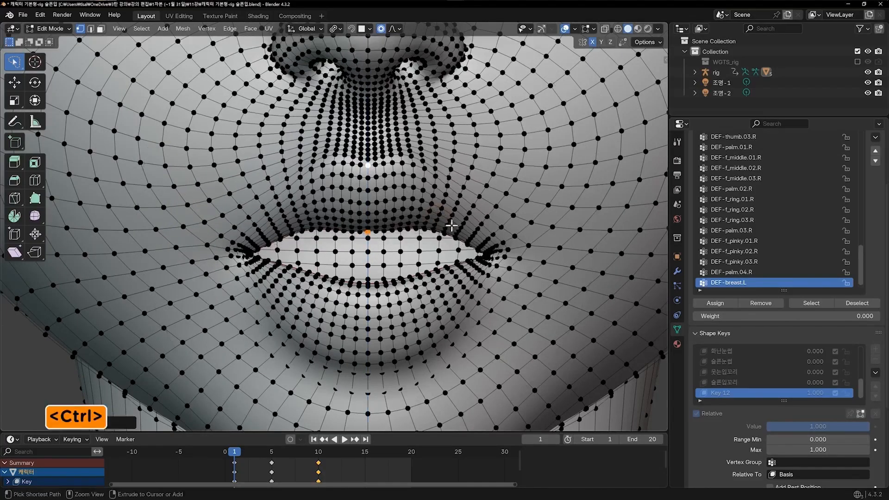
pyautogui.hotkey('ctrl', 'z')
pyautogui.press('g')
pyautogui.press('z')
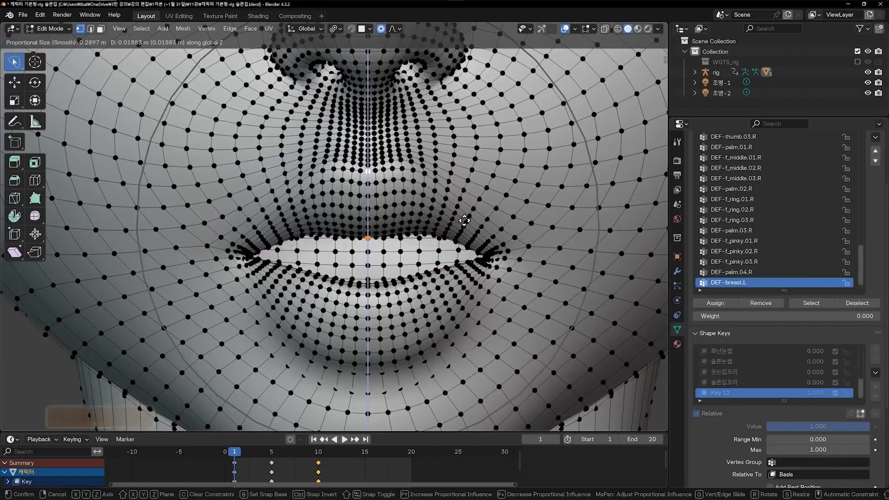
pyautogui.click(462, 225)
# - Select the mirrored vertices midway along each half of the lower lip's edge and lower them about 0.008 m along Z with proportional editing
pyautogui.scroll(-5, 462, 227)
pyautogui.scroll(5, 462, 227)
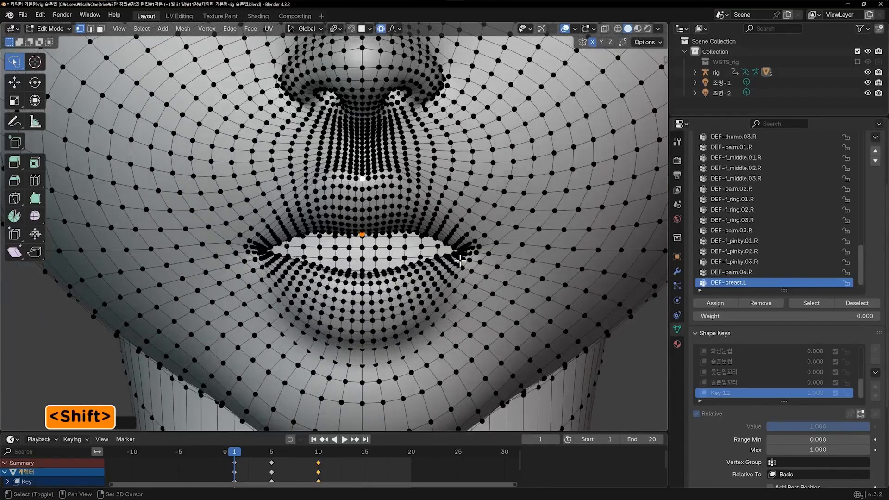
pyautogui.keyDown('shift'); pyautogui.moveTo(460, 260); pyautogui.dragTo(437, 248, button='middle'); pyautogui.keyUp('shift')
pyautogui.scroll(2, 425, 258)
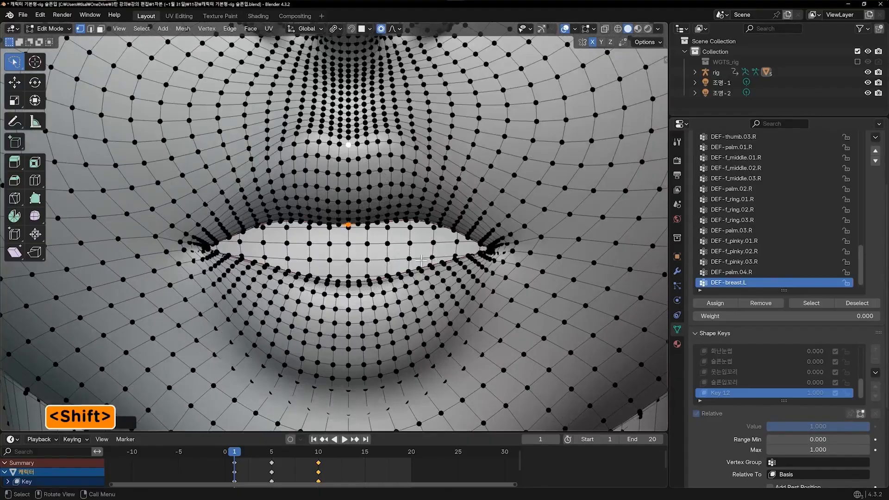
pyautogui.keyDown('shift'); pyautogui.click(419, 267); pyautogui.keyUp('shift')
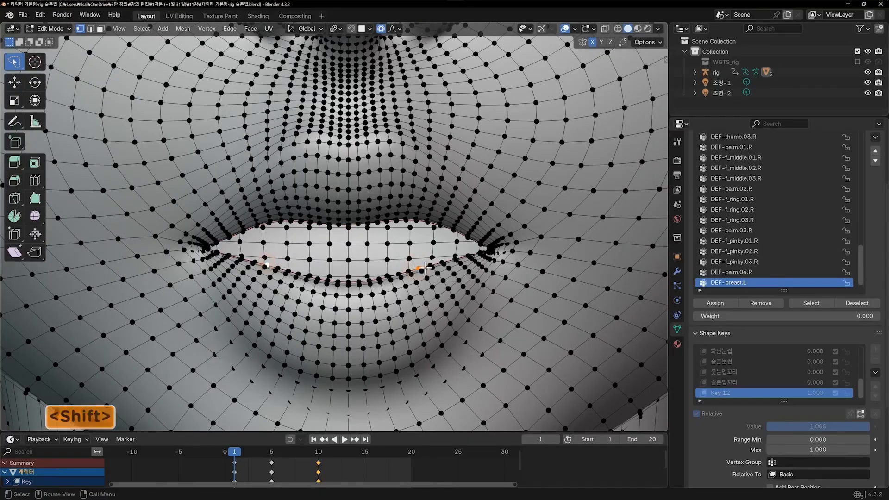
pyautogui.keyDown('shift'); pyautogui.moveTo(441, 281); pyautogui.dragTo(426, 215, button='middle'); pyautogui.keyUp('shift')
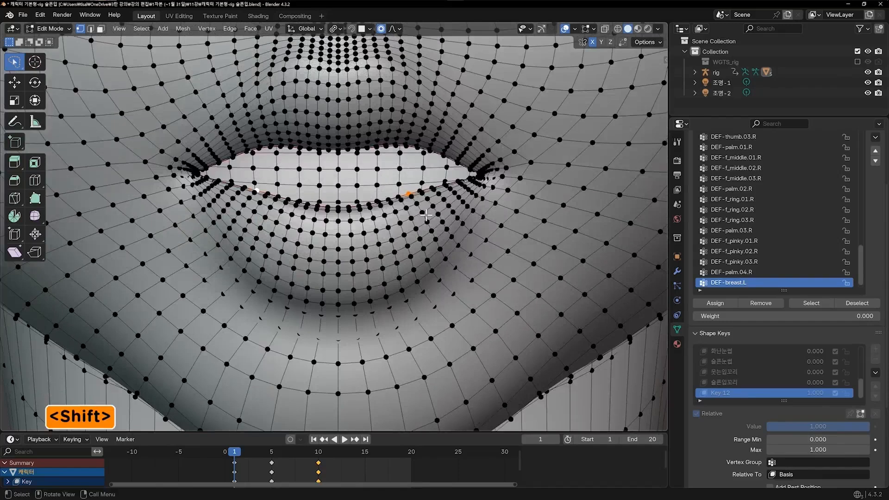
pyautogui.press('g')
pyautogui.press('z')
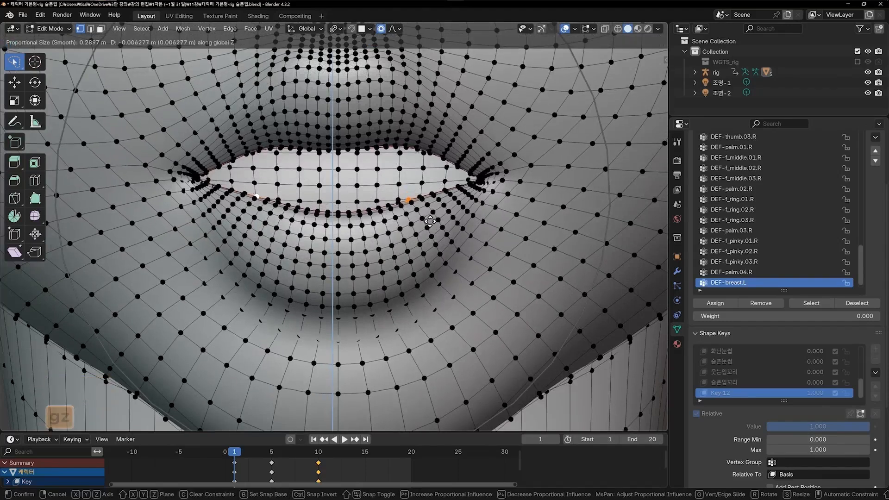
pyautogui.scroll(8, 430, 225)
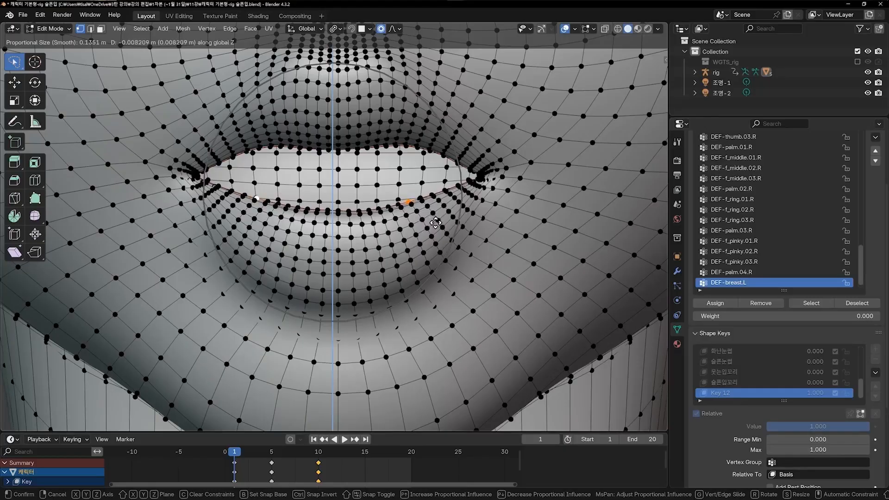
pyautogui.click(435, 222)
# - Return to Object Mode and examine the open mouth from an angle and the front, scrubbing the Key 12 shape key value
pyautogui.scroll(-4, 513, 237)
pyautogui.keyDown('shift'); pyautogui.moveTo(448, 224); pyautogui.dragTo(445, 242, button='middle'); pyautogui.keyUp('shift')
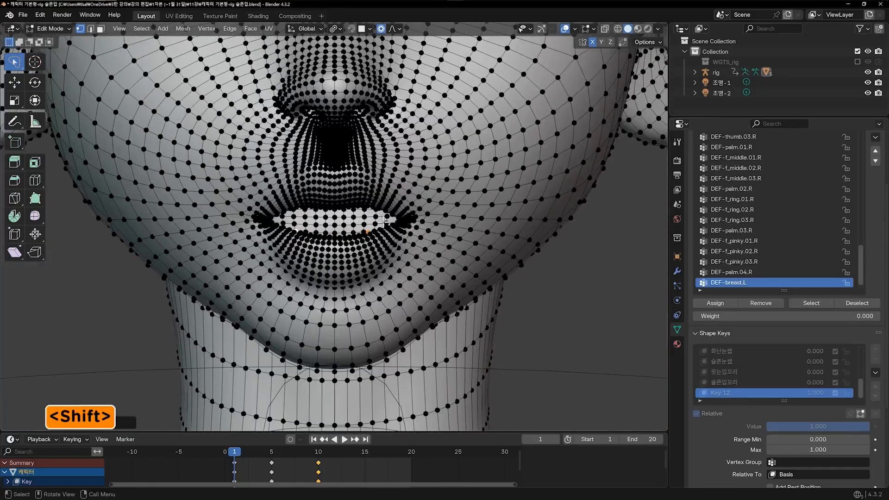
pyautogui.press('Tab')
pyautogui.scroll(-4, 391, 264)
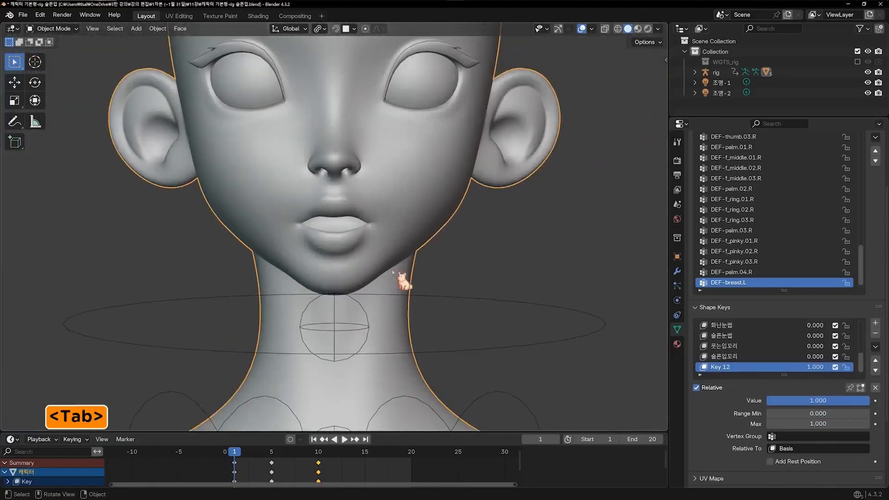
pyautogui.moveTo(402, 283); pyautogui.dragTo(351, 264, button='middle')
pyautogui.press('KP_1')
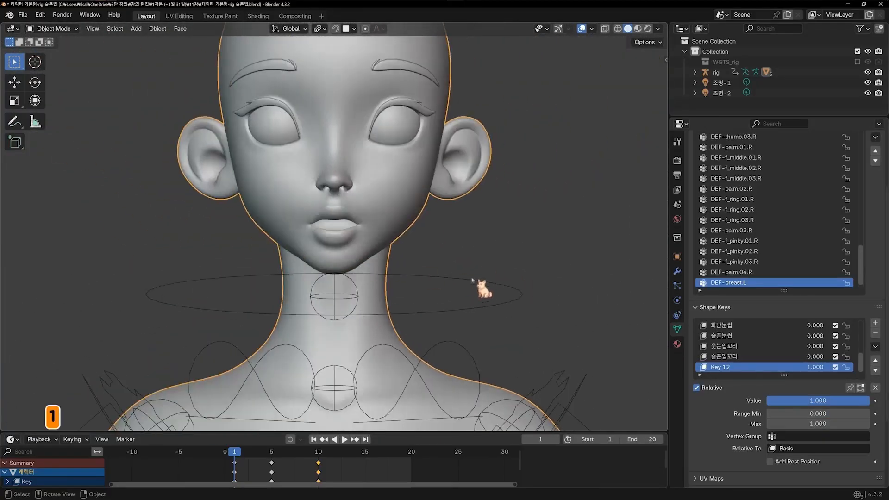
pyautogui.moveTo(817, 367)
pyautogui.mouseDown()
pyautogui.moveTo(783, 367)
pyautogui.moveTo(816, 367)
pyautogui.mouseUp()
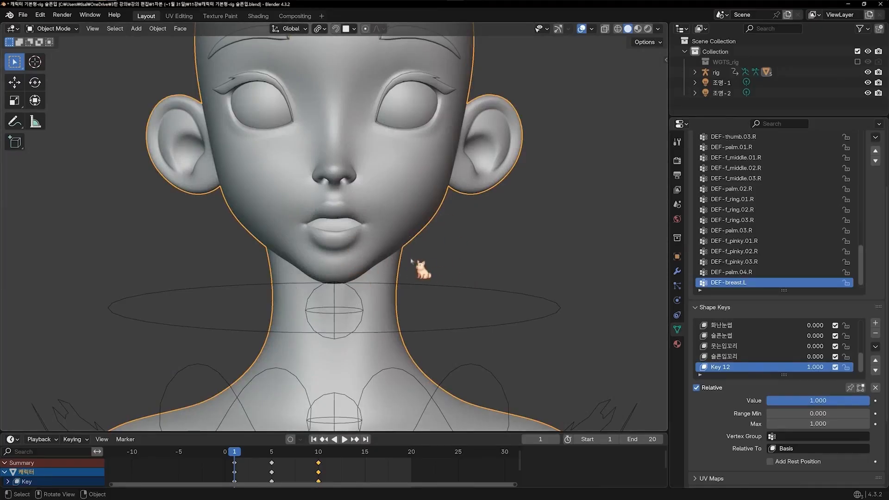
# - Switch to Sculpt Mode and reshape the jawline and chin with the Elastic Grab brush from the front and side
pyautogui.hotkey('ctrl', 'Tab')
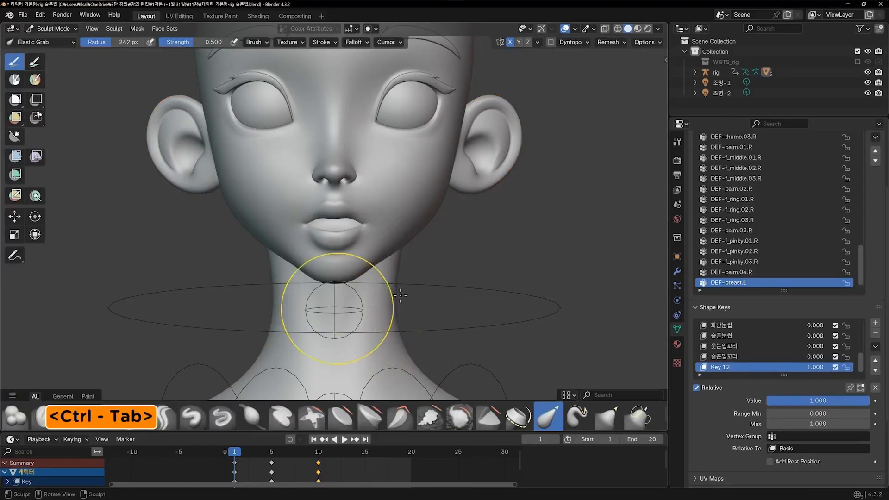
pyautogui.scroll(3, 400, 316)
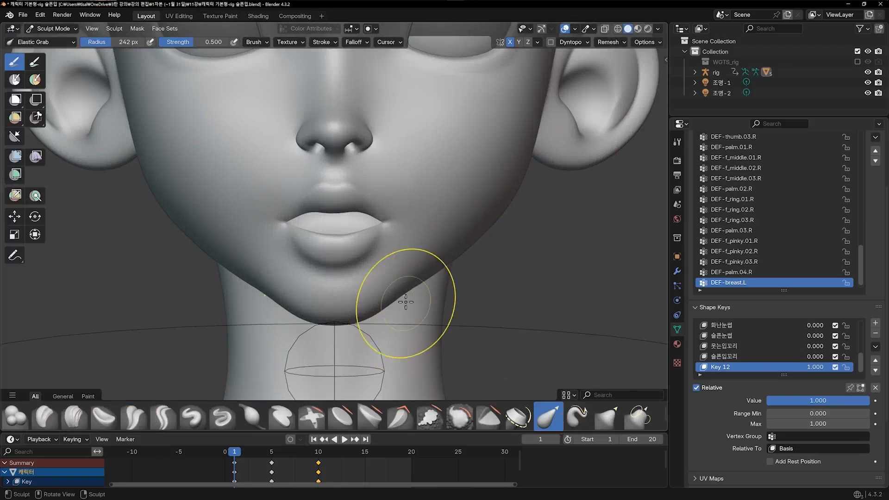
pyautogui.moveTo(401, 292); pyautogui.dragTo(431, 275)
pyautogui.moveTo(439, 263); pyautogui.dragTo(443, 266)
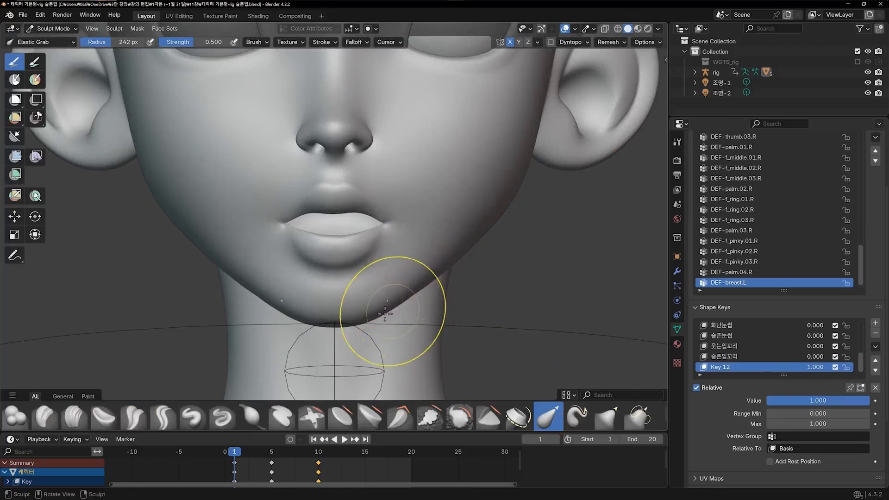
pyautogui.moveTo(371, 315); pyautogui.dragTo(376, 320)
pyautogui.moveTo(427, 325)
pyautogui.mouseDown(button='middle')
pyautogui.moveTo(357, 298)
pyautogui.moveTo(366, 302)
pyautogui.mouseUp(button='middle')
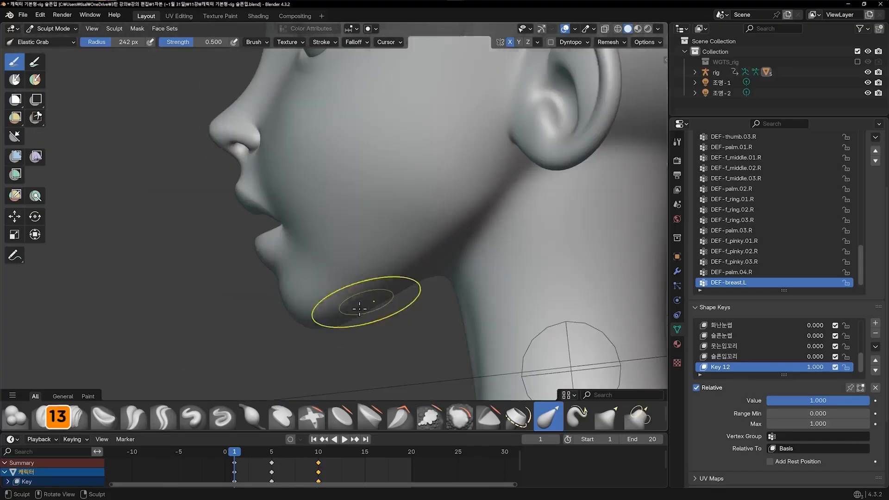
pyautogui.moveTo(289, 299); pyautogui.dragTo(293, 318)
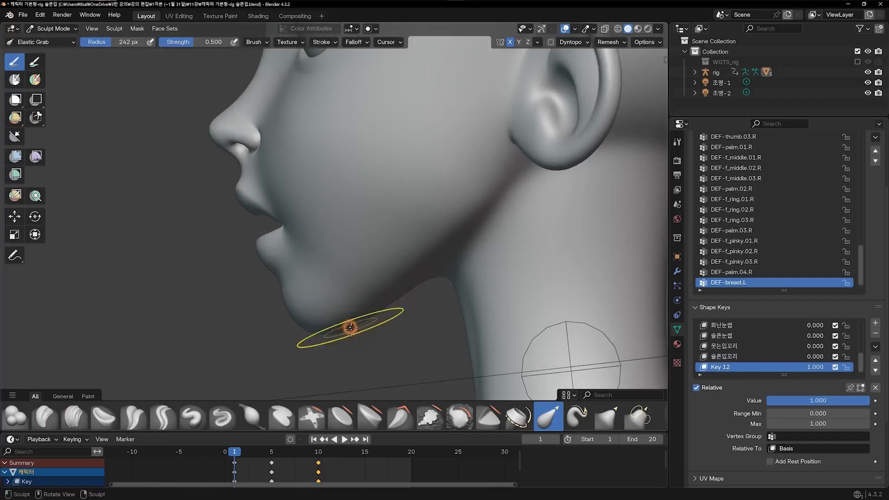
# - Refine the curve of the lower lip's upper edge with Elastic Grab and check the mouth from several angles
pyautogui.moveTo(280, 275); pyautogui.dragTo(421, 240, button='middle')
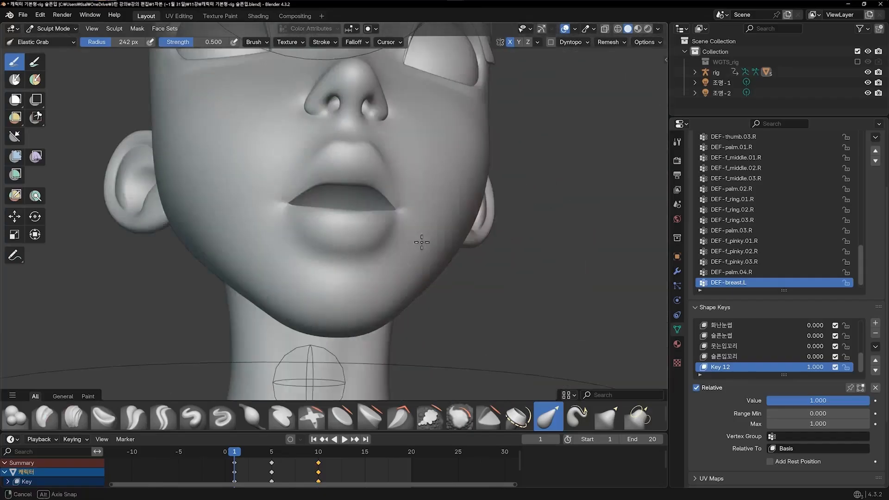
pyautogui.scroll(5, 363, 234)
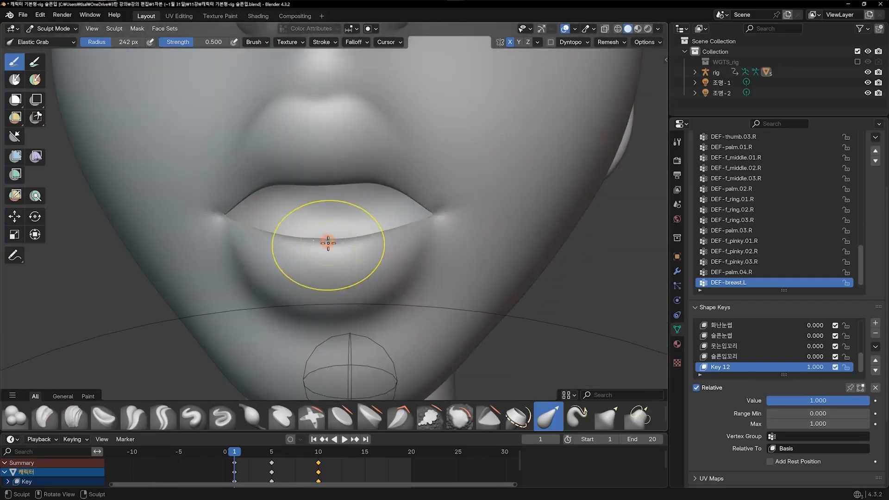
pyautogui.moveTo(328, 243); pyautogui.dragTo(363, 246)
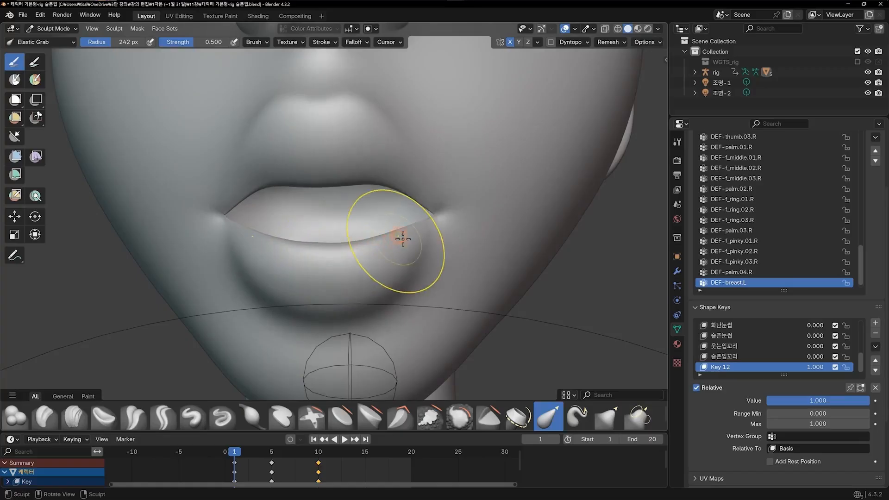
pyautogui.scroll(4, 440, 278)
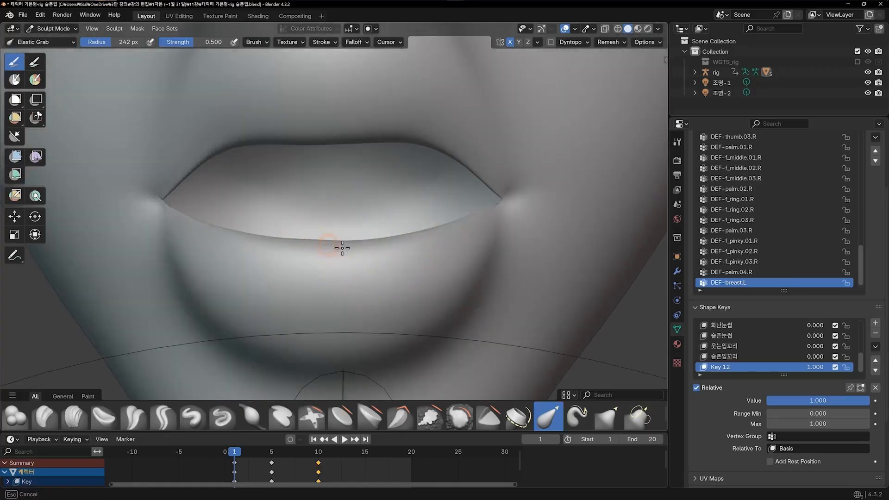
pyautogui.scroll(-5, 342, 248)
pyautogui.moveTo(377, 229); pyautogui.dragTo(468, 269, button='middle')
pyautogui.press('KP_6')
pyautogui.press('KP_6')
pyautogui.press('KP_6')
pyautogui.press('KP_6')
pyautogui.press('KP_1')
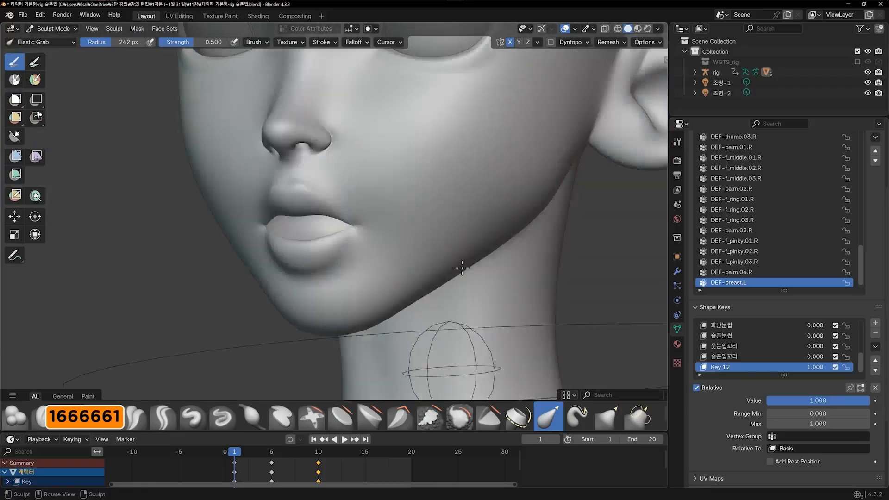
# - Refine the jaw and lower cheek contour with Elastic Grab in front view
pyautogui.scroll(1, 504, 252)
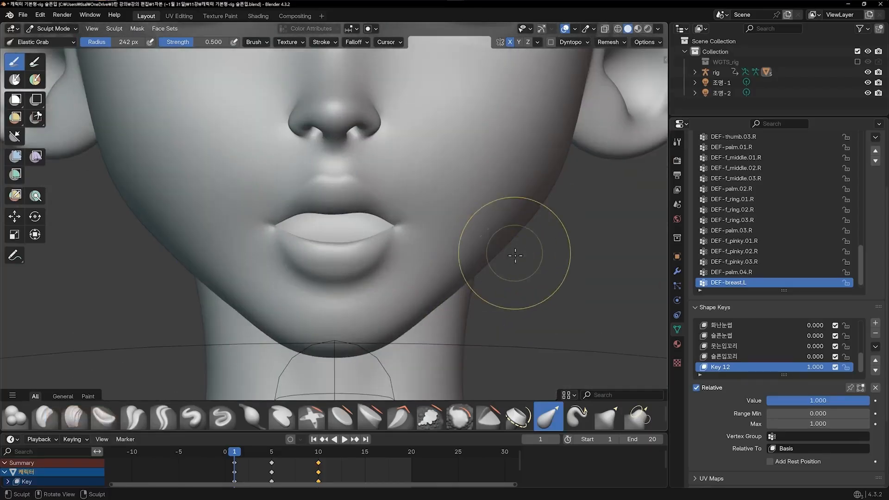
pyautogui.scroll(-6, 513, 257)
pyautogui.scroll(5, 502, 257)
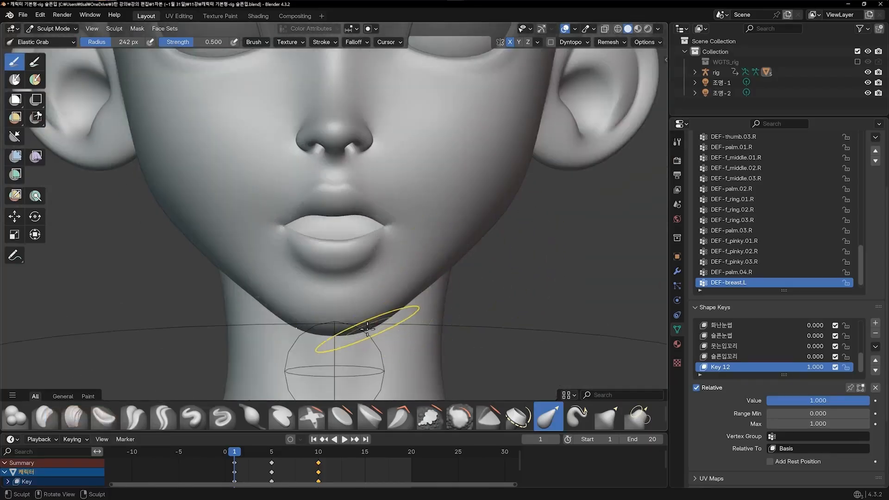
pyautogui.keyDown('shift'); pyautogui.moveTo(367, 327); pyautogui.dragTo(365, 295, button='middle'); pyautogui.keyUp('shift')
pyautogui.scroll(2, 376, 309)
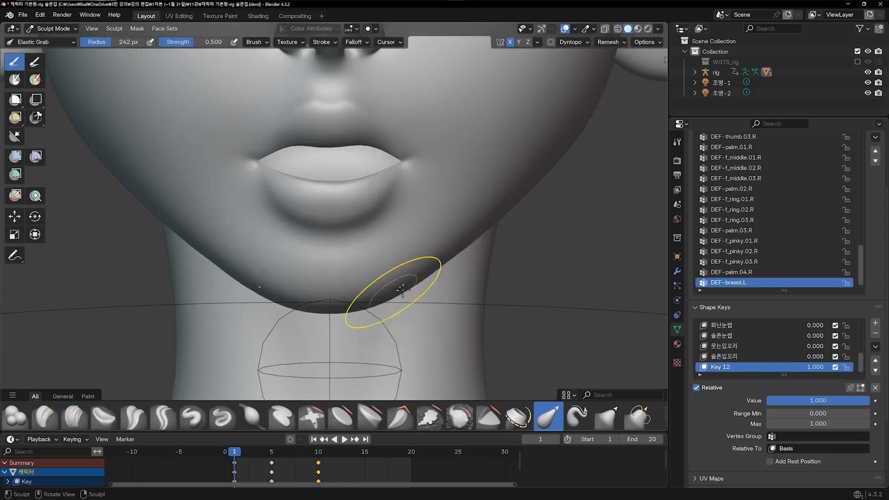
pyautogui.scroll(-5, 406, 258)
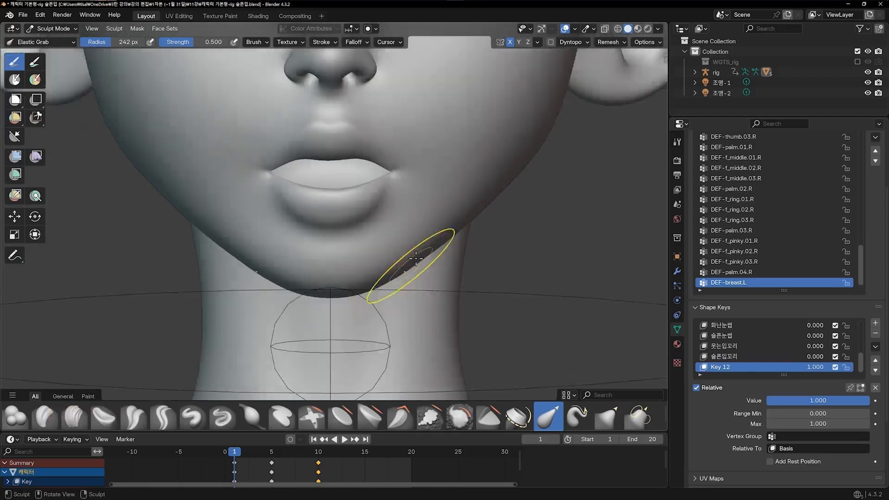
pyautogui.scroll(3, 406, 278)
pyautogui.scroll(-1, 406, 274)
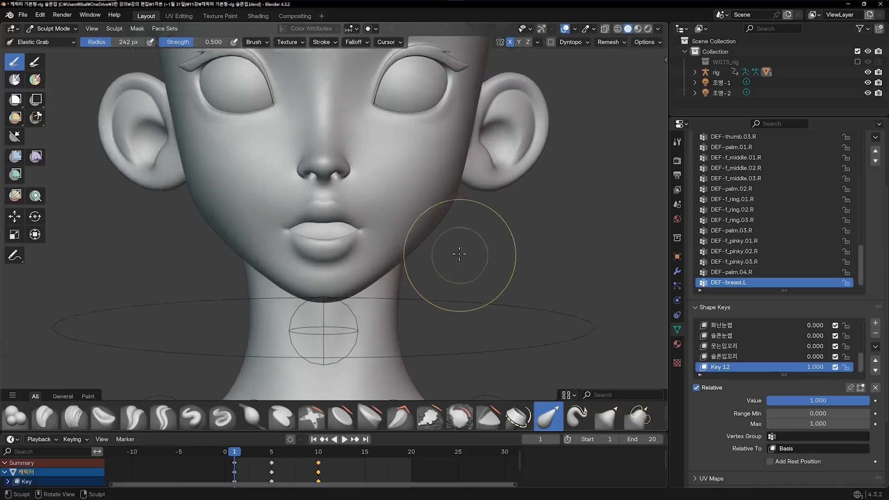
pyautogui.moveTo(432, 233); pyautogui.dragTo(428, 233)
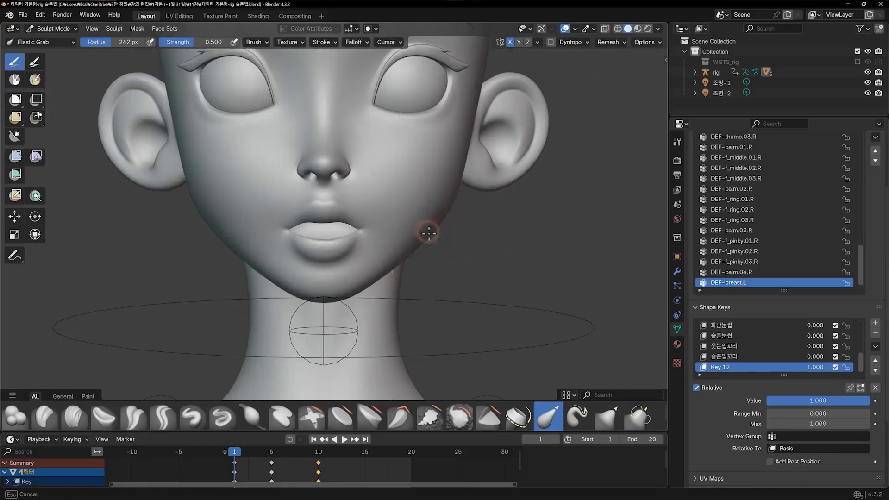
pyautogui.scroll(-2, 458, 257)
pyautogui.keyDown('shift'); pyautogui.moveTo(458, 257); pyautogui.dragTo(453, 269, button='middle'); pyautogui.keyUp('shift')
pyautogui.scroll(2, 452, 268)
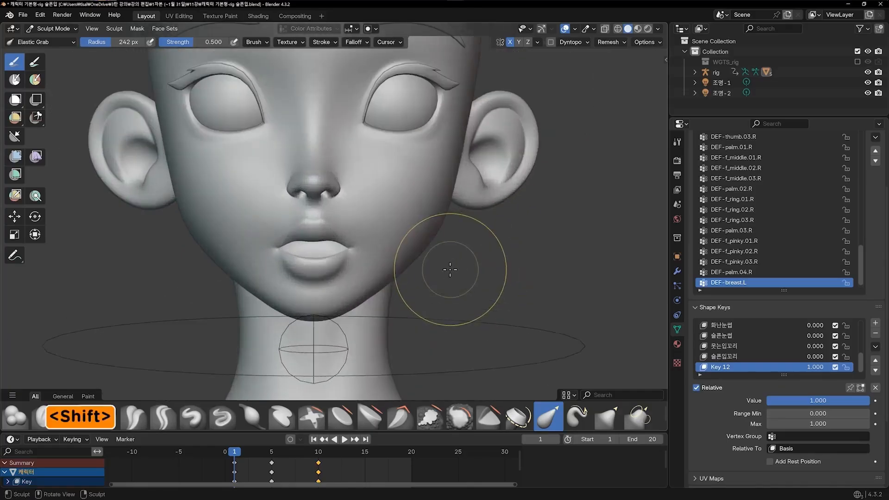
# - Leave and re-enter Sculpt Mode, and pull the mouth corners outward with Elastic Grab from a three-quarter view
pyautogui.press('Tab')
pyautogui.moveTo(344, 278)
pyautogui.mouseDown(button='middle')
pyautogui.moveTo(376, 267)
pyautogui.moveTo(285, 265)
pyautogui.mouseUp(button='middle')
pyautogui.hotkey('ctrl', 'Tab')
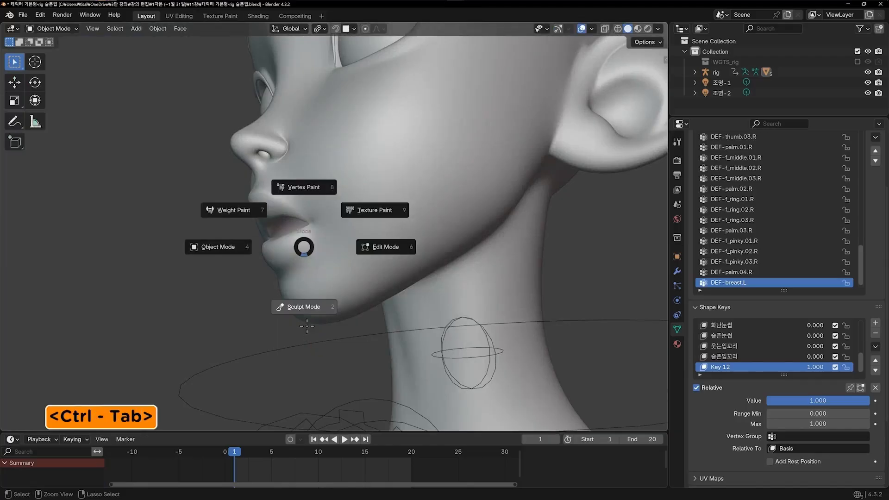
pyautogui.click(305, 306)
pyautogui.scroll(4, 325, 275)
pyautogui.scroll(2, 326, 274)
pyautogui.moveTo(264, 223)
pyautogui.mouseDown()
pyautogui.moveTo(346, 195)
pyautogui.moveTo(318, 198)
pyautogui.mouseUp()
pyautogui.moveTo(317, 199); pyautogui.dragTo(356, 230, button='middle')
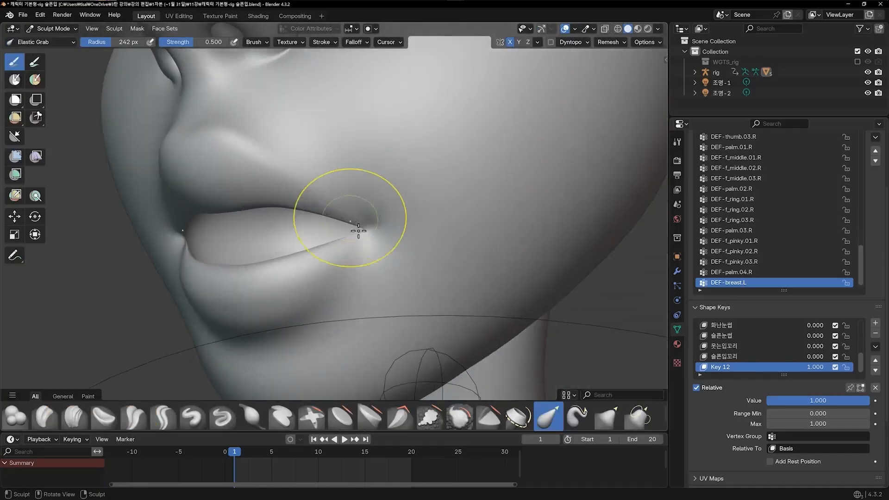
pyautogui.moveTo(365, 229); pyautogui.dragTo(377, 222)
# - Reshape the lower lip's edge from the mouth corner toward the middle with Elastic Grab
pyautogui.keyDown('shift'); pyautogui.moveTo(361, 254); pyautogui.dragTo(357, 222, button='middle'); pyautogui.keyUp('shift')
pyautogui.scroll(2, 357, 222)
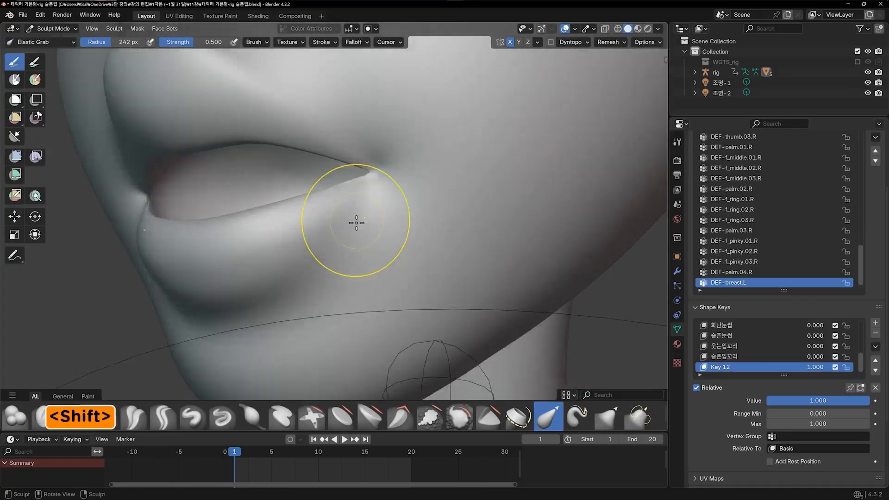
pyautogui.moveTo(350, 179)
pyautogui.mouseDown()
pyautogui.moveTo(338, 195)
pyautogui.moveTo(279, 199)
pyautogui.moveTo(278, 212)
pyautogui.mouseUp()
pyautogui.moveTo(257, 206); pyautogui.dragTo(254, 215)
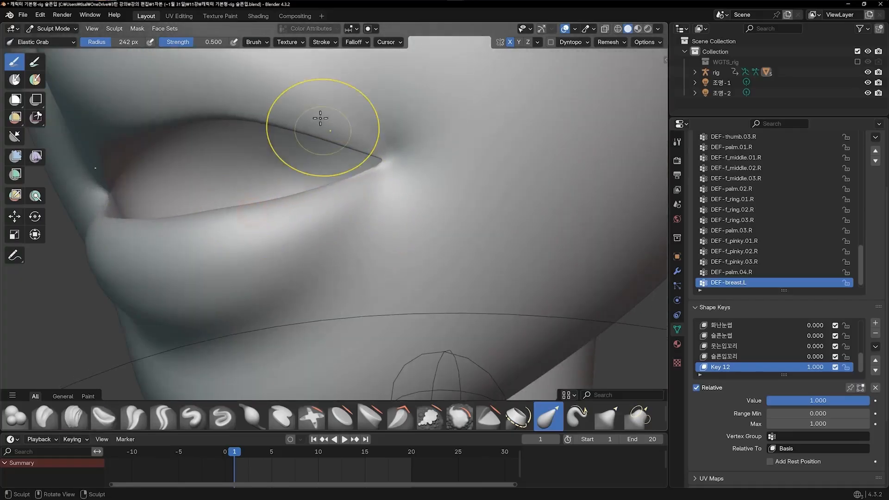
# - Adjust the upper and lower lip edges close to the mouth corner with Elastic Grab to round the opening
pyautogui.scroll(-4, 321, 127)
pyautogui.keyDown('shift'); pyautogui.moveTo(323, 135); pyautogui.dragTo(349, 185, button='middle'); pyautogui.keyUp('shift')
pyautogui.scroll(2, 347, 181)
pyautogui.scroll(1, 346, 183)
pyautogui.moveTo(314, 201); pyautogui.dragTo(357, 211)
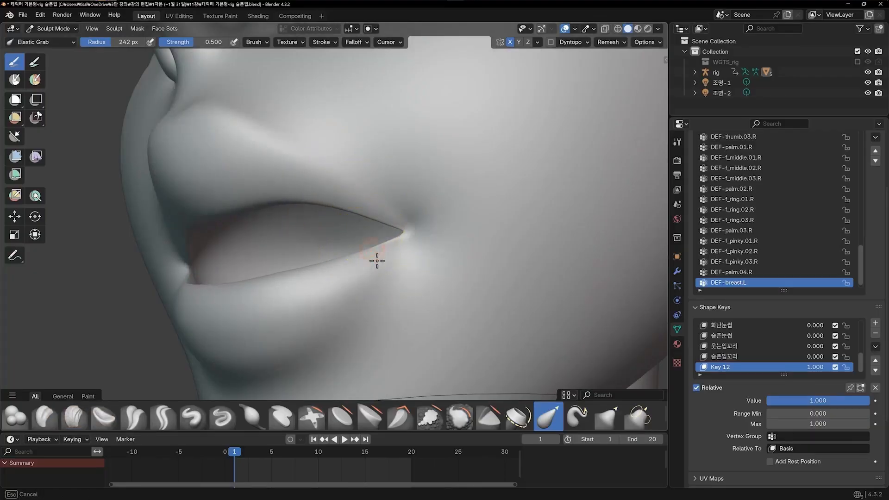
pyautogui.moveTo(396, 261); pyautogui.dragTo(400, 259)
# - Undo the last two smoothing strokes around the mouth corner, working in a close front view
pyautogui.scroll(-3, 413, 250)
pyautogui.moveTo(413, 246)
pyautogui.mouseDown(button='middle')
pyautogui.moveTo(466, 253)
pyautogui.moveTo(440, 199)
pyautogui.moveTo(454, 206)
pyautogui.mouseUp(button='middle')
pyautogui.press('1')
pyautogui.scroll(3, 460, 256)
pyautogui.scroll(2, 436, 242)
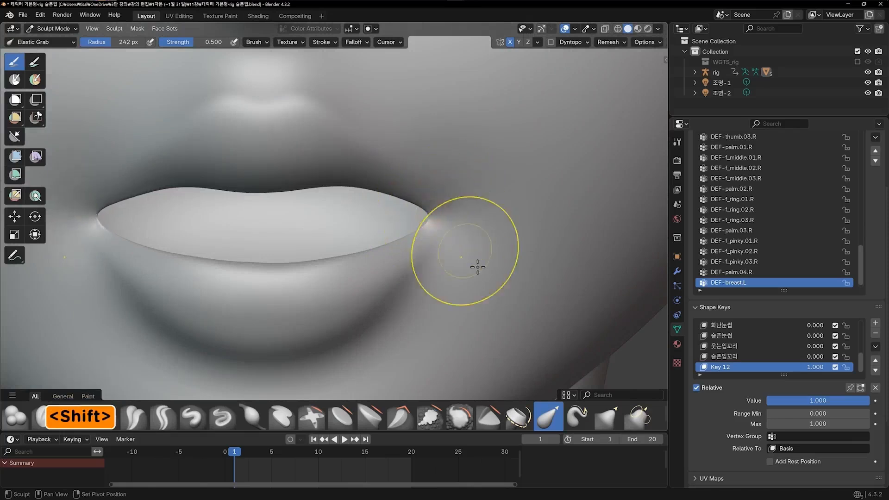
pyautogui.hotkey('ctrl', 'z')
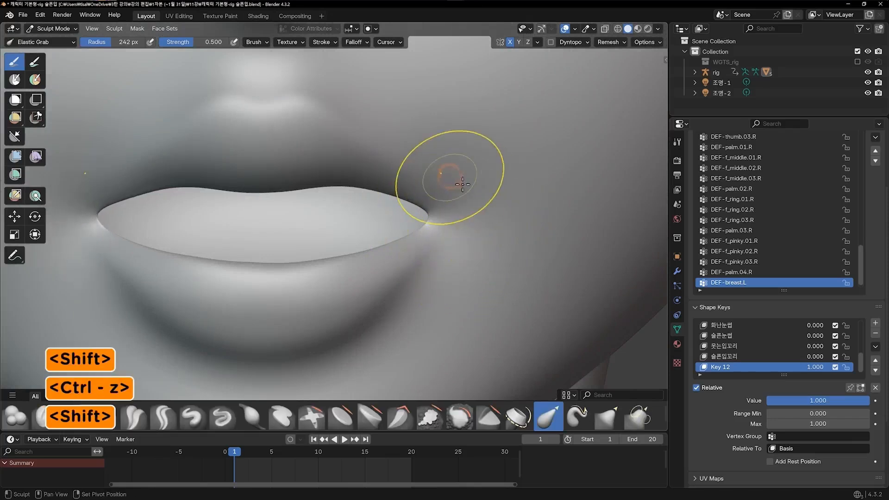
pyautogui.hotkey('ctrl', 'z')
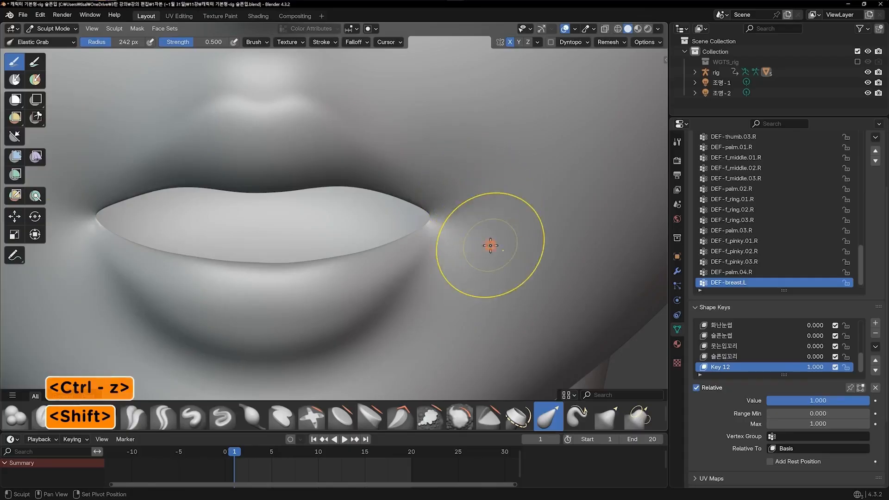
# - Adjust the upper lip and the middle of the lower lip with Elastic Grab, comparing both against the whole face
pyautogui.scroll(-3, 426, 172)
pyautogui.scroll(4, 393, 176)
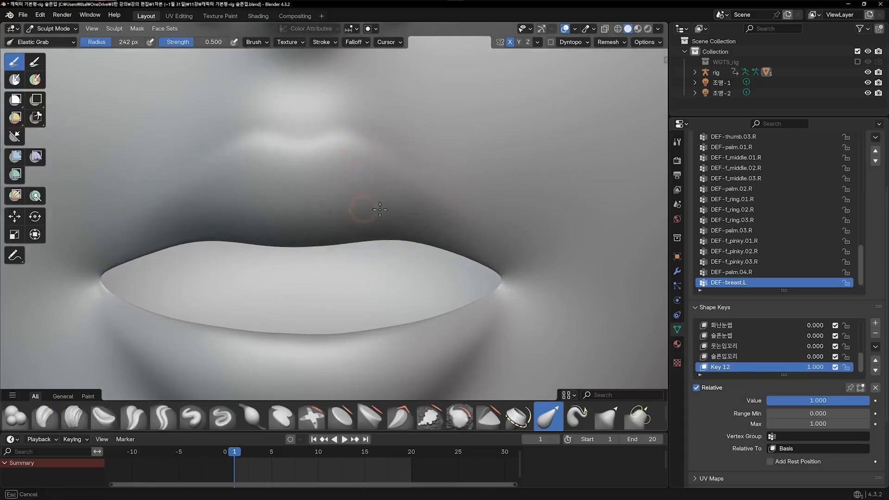
pyautogui.scroll(-4, 352, 144)
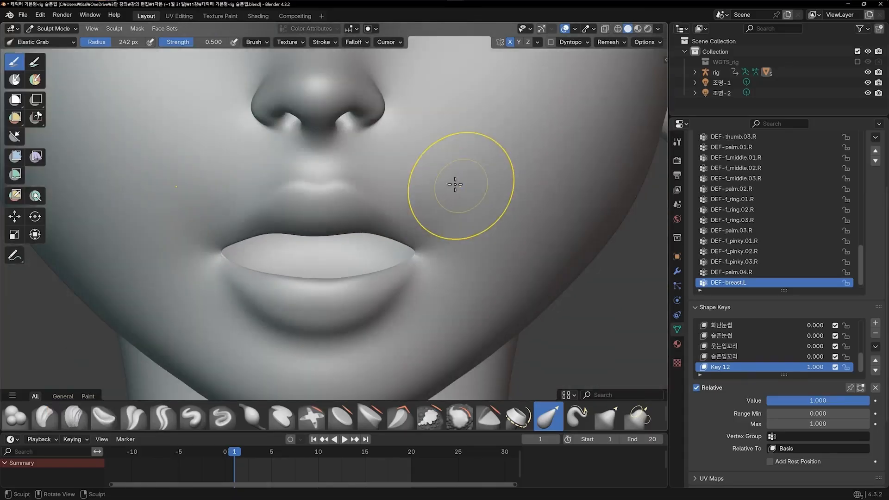
pyautogui.moveTo(340, 295)
pyautogui.mouseDown()
pyautogui.moveTo(339, 305)
pyautogui.moveTo(320, 300)
pyautogui.moveTo(330, 306)
pyautogui.mouseUp()
pyautogui.keyDown('shift'); pyautogui.moveTo(390, 294); pyautogui.dragTo(394, 239, button='middle'); pyautogui.keyUp('shift')
pyautogui.scroll(5, 393, 244)
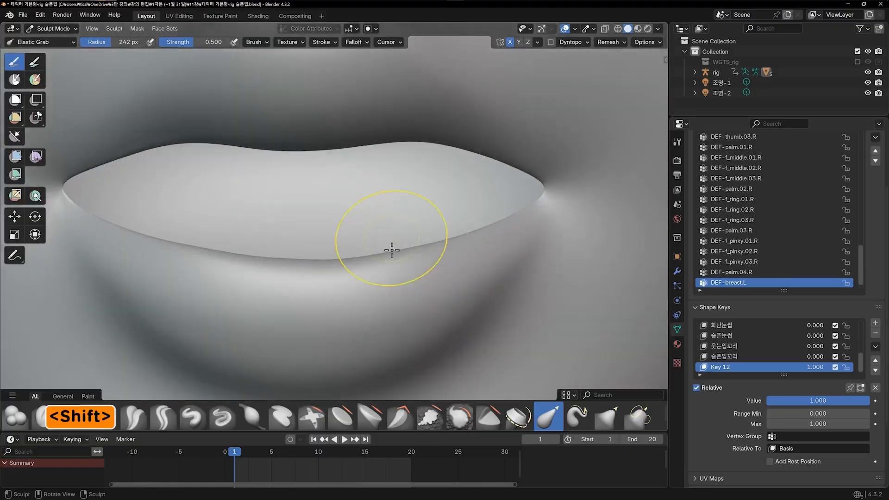
pyautogui.scroll(-5, 473, 249)
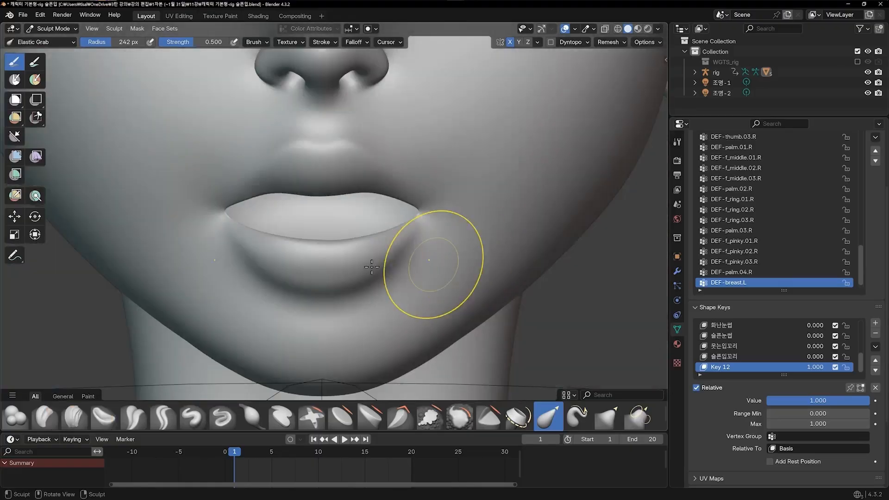
pyautogui.scroll(-6, 406, 272)
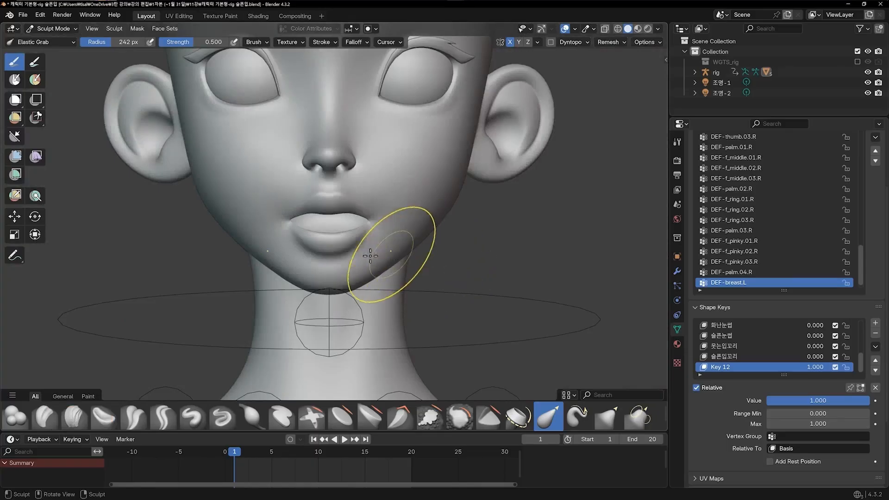
# - Reshape the lower lip's outer contour below the mouth corner with small Elastic Grab strokes from the front
pyautogui.scroll(5, 378, 256)
pyautogui.moveTo(378, 256)
pyautogui.keyDown('shift'); pyautogui.mouseDown(button='middle')
pyautogui.moveTo(379, 188)
pyautogui.moveTo(381, 203)
pyautogui.mouseUp(button='middle'); pyautogui.keyUp('shift')
pyautogui.scroll(1, 380, 202)
pyautogui.scroll(1, 370, 213)
pyautogui.moveTo(348, 252); pyautogui.dragTo(349, 250)
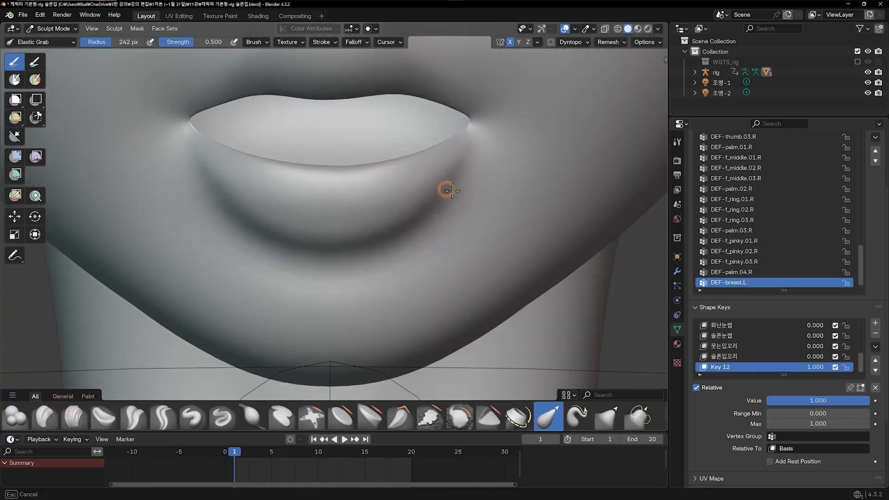
pyautogui.scroll(-3, 493, 225)
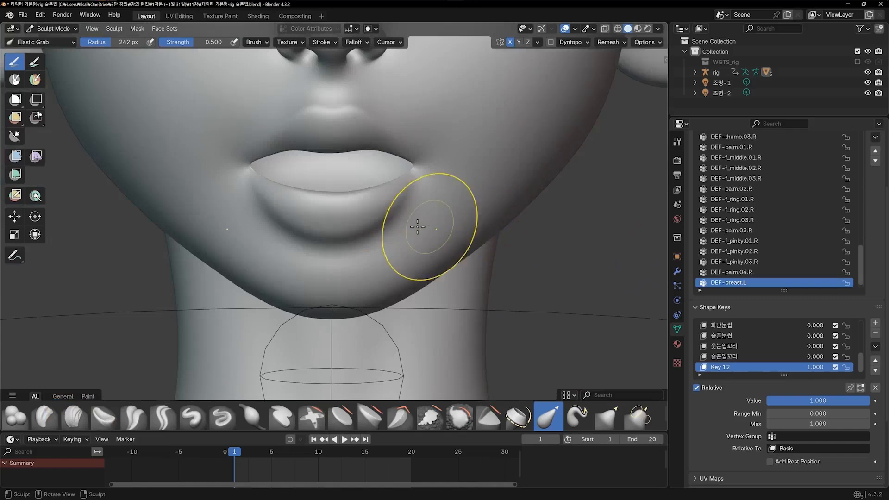
# - Refine and smooth the lower lip's edge near the mouth corner, working from below and from a three-quarter view
pyautogui.scroll(3, 417, 226)
pyautogui.moveTo(413, 227)
pyautogui.mouseDown(button='middle')
pyautogui.moveTo(510, 233)
pyautogui.moveTo(438, 255)
pyautogui.moveTo(308, 246)
pyautogui.moveTo(398, 254)
pyautogui.moveTo(419, 267)
pyautogui.moveTo(377, 260)
pyautogui.moveTo(377, 155)
pyautogui.moveTo(389, 279)
pyautogui.mouseUp(button='middle')
pyautogui.scroll(-3, 510, 233)
pyautogui.scroll(3, 393, 278)
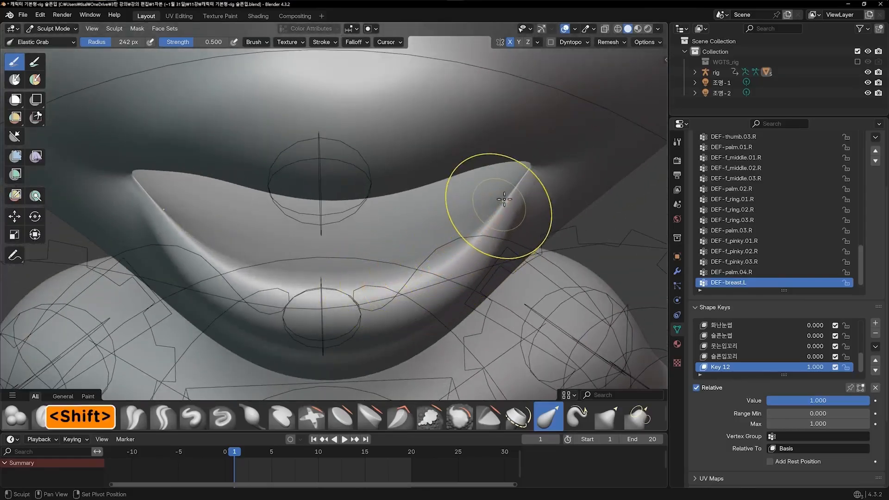
pyautogui.scroll(-3, 451, 311)
pyautogui.moveTo(450, 311)
pyautogui.mouseDown(button='middle')
pyautogui.moveTo(343, 258)
pyautogui.moveTo(404, 261)
pyautogui.moveTo(387, 279)
pyautogui.moveTo(416, 273)
pyautogui.moveTo(367, 268)
pyautogui.moveTo(434, 282)
pyautogui.moveTo(371, 276)
pyautogui.moveTo(404, 226)
pyautogui.mouseUp(button='middle')
pyautogui.scroll(2, 367, 268)
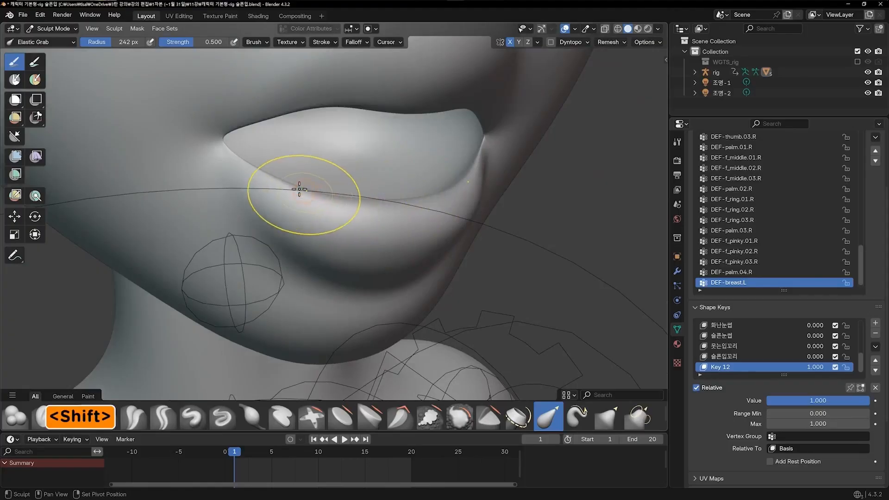
pyautogui.moveTo(466, 224)
pyautogui.mouseDown(button='middle')
pyautogui.moveTo(502, 198)
pyautogui.moveTo(463, 208)
pyautogui.mouseUp(button='middle')
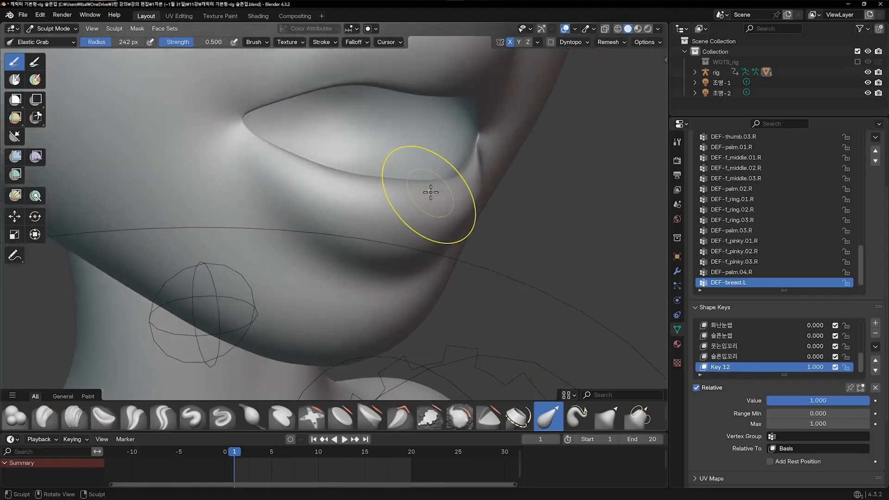
# - Try sculpting the lower lip with the Draw brush from three-quarter views, and undo the strokes
pyautogui.press('v')
pyautogui.moveTo(425, 240); pyautogui.dragTo(417, 208, button='middle')
pyautogui.hotkey('ctrl', 'z')
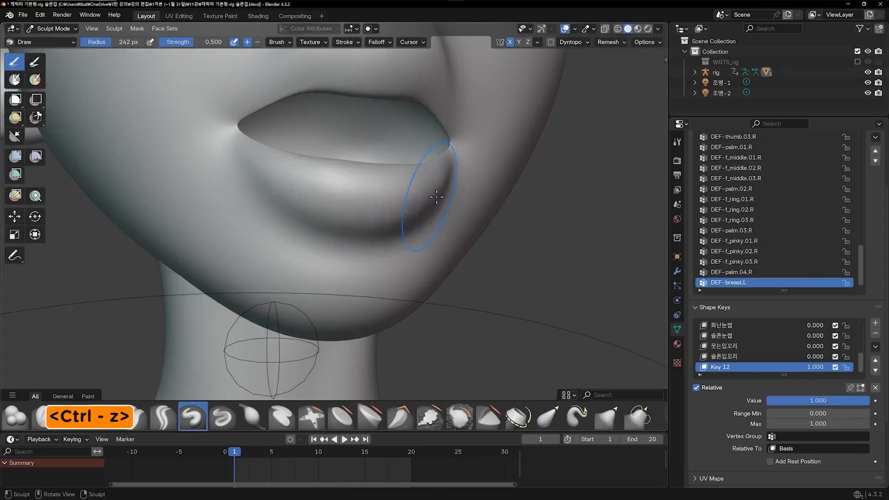
pyautogui.moveTo(436, 197); pyautogui.dragTo(352, 185, button='middle')
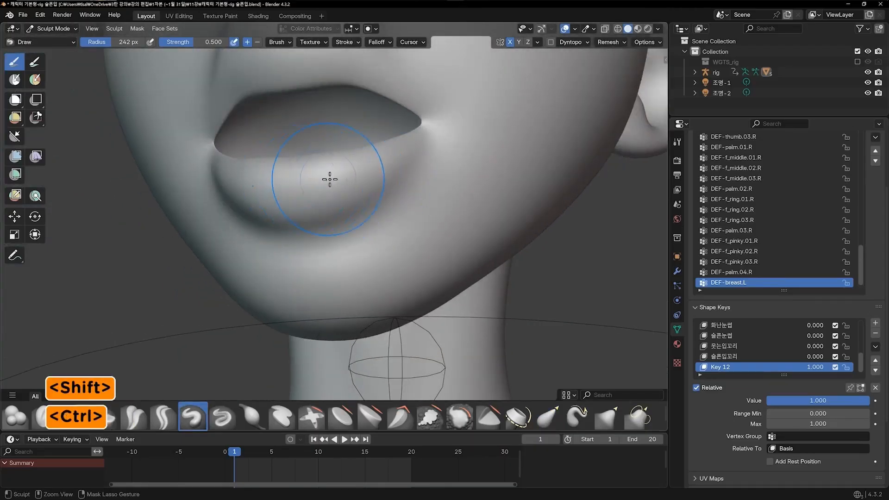
pyautogui.hotkey('ctrl', 'z')
pyautogui.moveTo(484, 185); pyautogui.dragTo(270, 338, button='middle')
pyautogui.hotkey('ctrl', 'z')
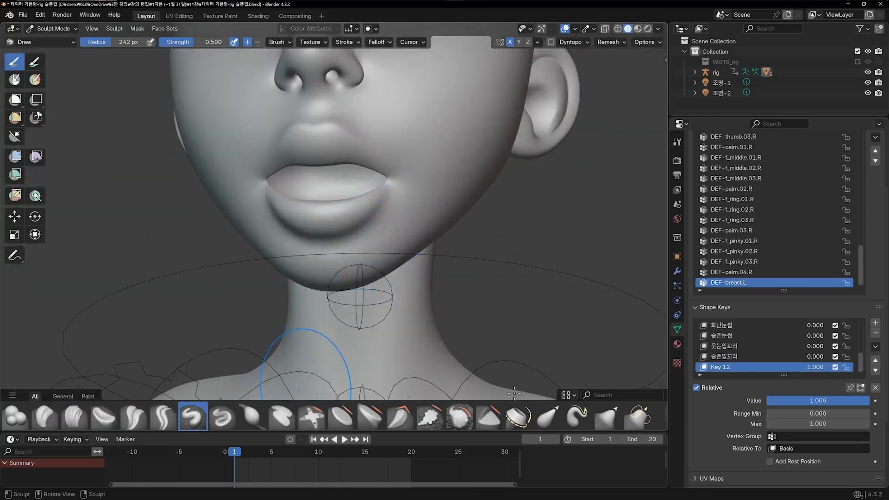
# - Switch back to Elastic Grab and reshape the lower lip's inner edge from a low three-quarter view
pyautogui.click(543, 420)
pyautogui.scroll(2, 318, 205)
pyautogui.moveTo(377, 236)
pyautogui.mouseDown(button='middle')
pyautogui.moveTo(318, 204)
pyautogui.moveTo(377, 255)
pyautogui.moveTo(374, 197)
pyautogui.mouseUp(button='middle')
pyautogui.scroll(2, 374, 196)
pyautogui.moveTo(374, 197); pyautogui.dragTo(373, 189)
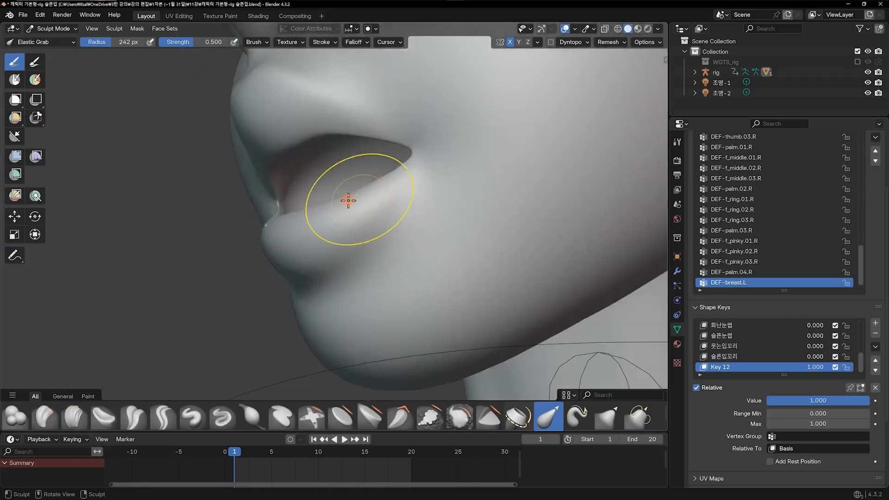
pyautogui.moveTo(286, 223); pyautogui.dragTo(288, 225)
pyautogui.scroll(-2, 416, 256)
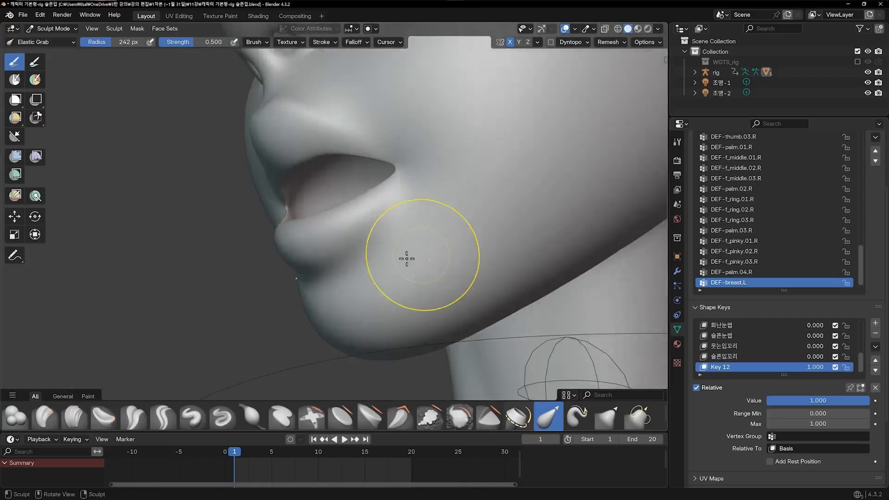
# - Adjust the protruding tip of the lower lip with Elastic Grab in the side profile
pyautogui.moveTo(405, 258)
pyautogui.mouseDown(button='middle')
pyautogui.moveTo(342, 239)
pyautogui.moveTo(377, 258)
pyautogui.moveTo(403, 287)
pyautogui.moveTo(390, 308)
pyautogui.moveTo(508, 296)
pyautogui.moveTo(373, 296)
pyautogui.mouseUp(button='middle')
pyautogui.scroll(-4, 412, 311)
pyautogui.scroll(1, 389, 305)
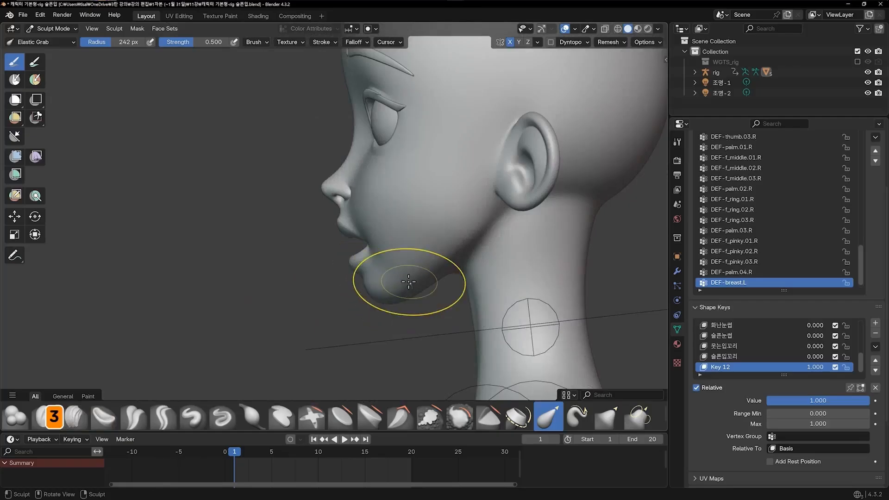
pyautogui.scroll(3, 389, 273)
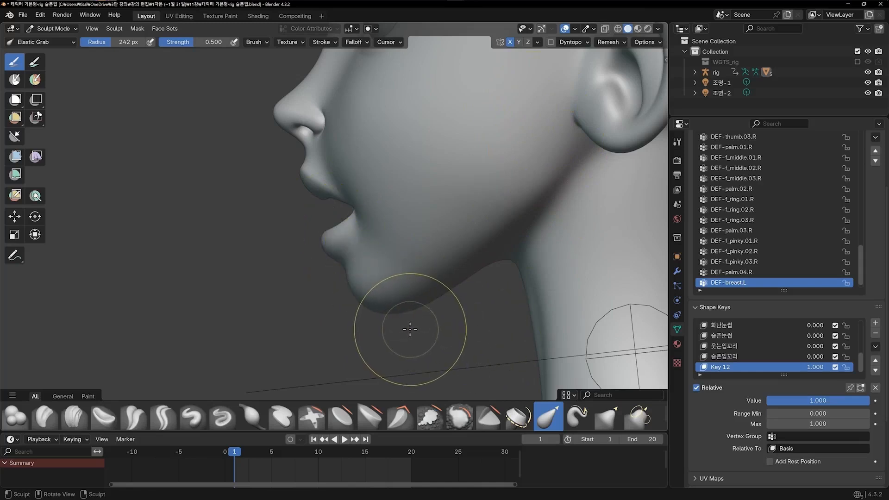
pyautogui.keyDown('shift'); pyautogui.moveTo(391, 325); pyautogui.dragTo(364, 294, button='middle'); pyautogui.keyUp('shift')
pyautogui.scroll(2, 346, 277)
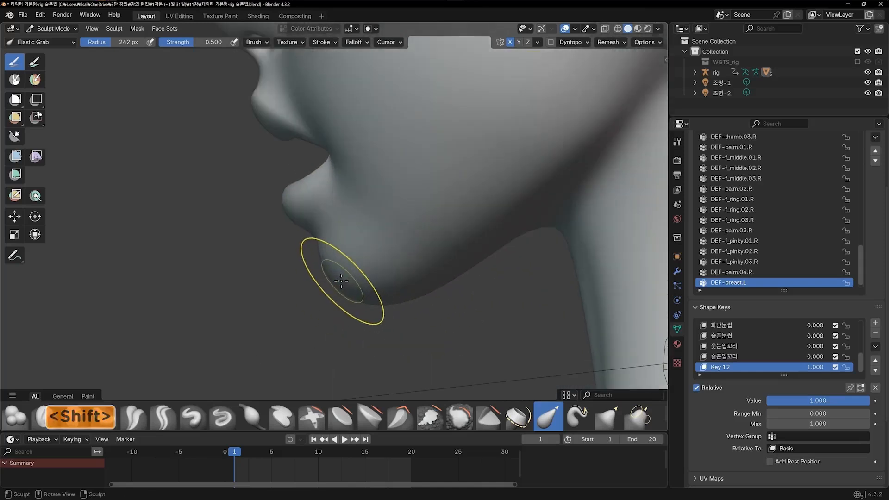
pyautogui.keyDown('shift'); pyautogui.moveTo(315, 221); pyautogui.dragTo(360, 272, button='middle'); pyautogui.keyUp('shift')
pyautogui.scroll(3, 361, 272)
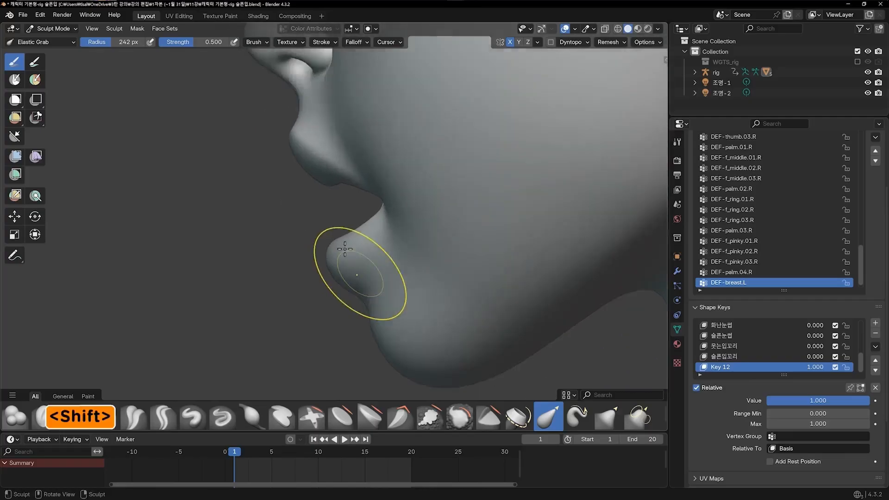
pyautogui.moveTo(341, 247); pyautogui.dragTo(333, 257)
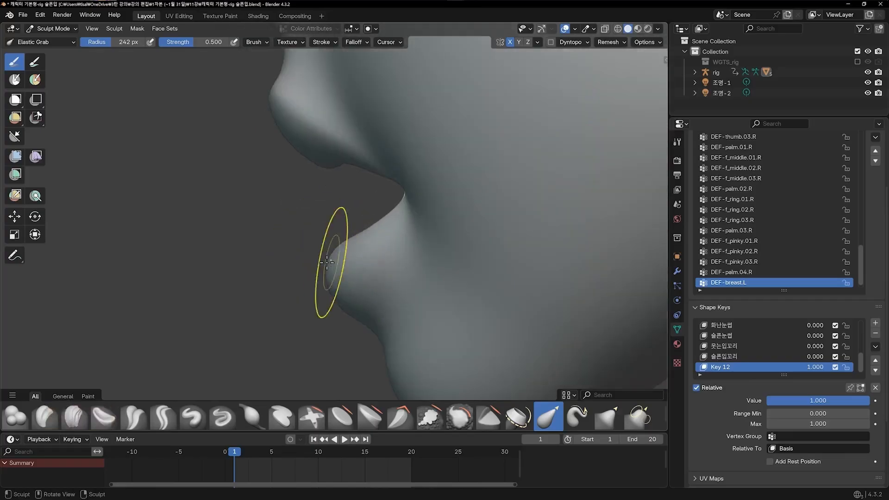
pyautogui.scroll(-4, 332, 277)
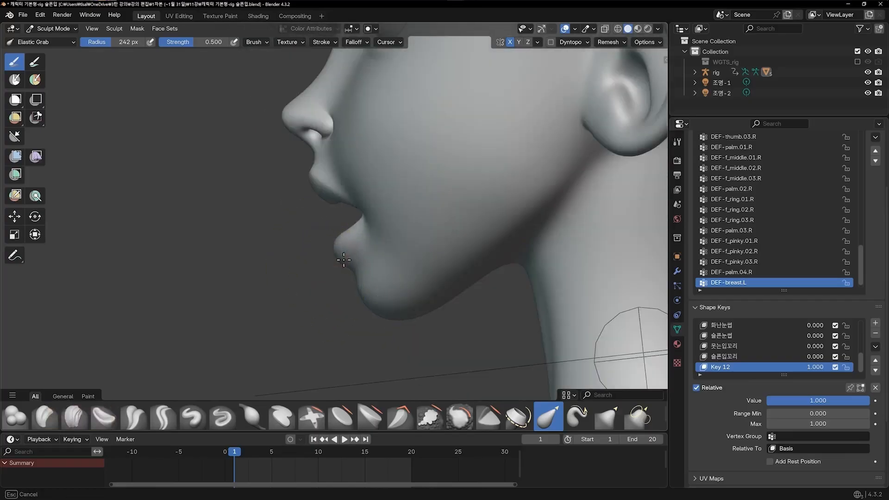
# - Undo the last lip stroke, and reshape the lower lip, chin and jaw underside in profile with Elastic Grab
pyautogui.hotkey('ctrl', 'z')
pyautogui.moveTo(336, 260); pyautogui.dragTo(343, 265)
pyautogui.moveTo(388, 305); pyautogui.dragTo(391, 310)
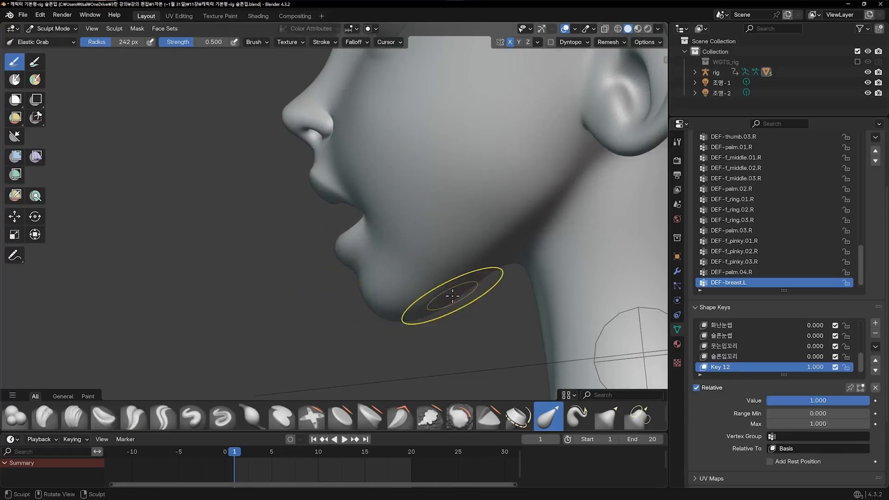
pyautogui.moveTo(452, 296); pyautogui.dragTo(427, 311)
pyautogui.moveTo(373, 304); pyautogui.dragTo(359, 278)
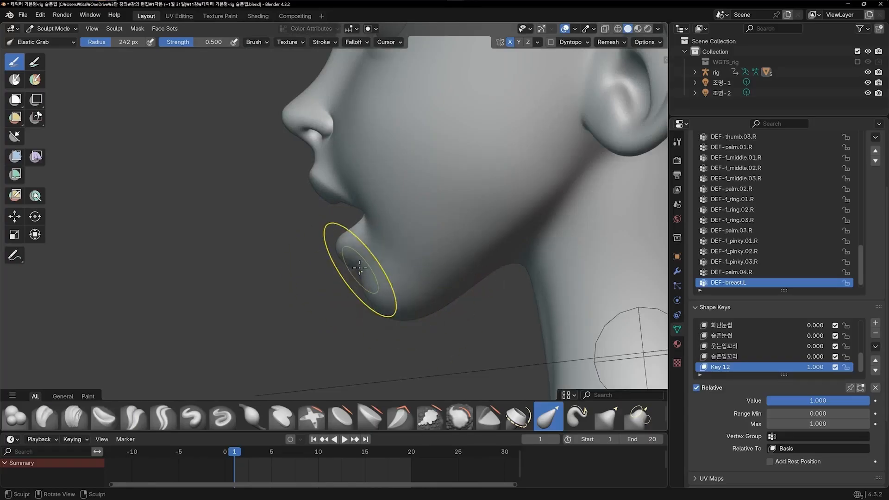
pyautogui.scroll(5, 366, 276)
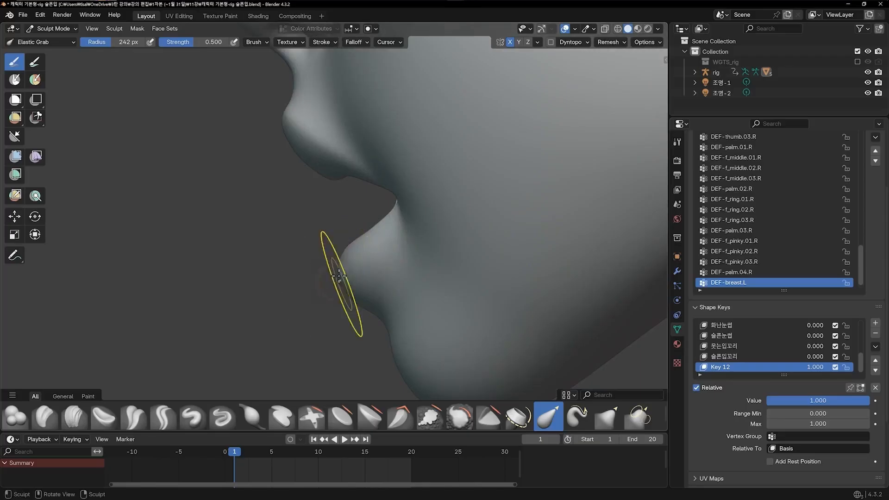
pyautogui.moveTo(347, 278); pyautogui.dragTo(348, 279)
# - Reshape the upper lip's edge from the middle toward the mouth corner with Elastic Grab in the front view
pyautogui.scroll(-8, 396, 298)
pyautogui.press('1')
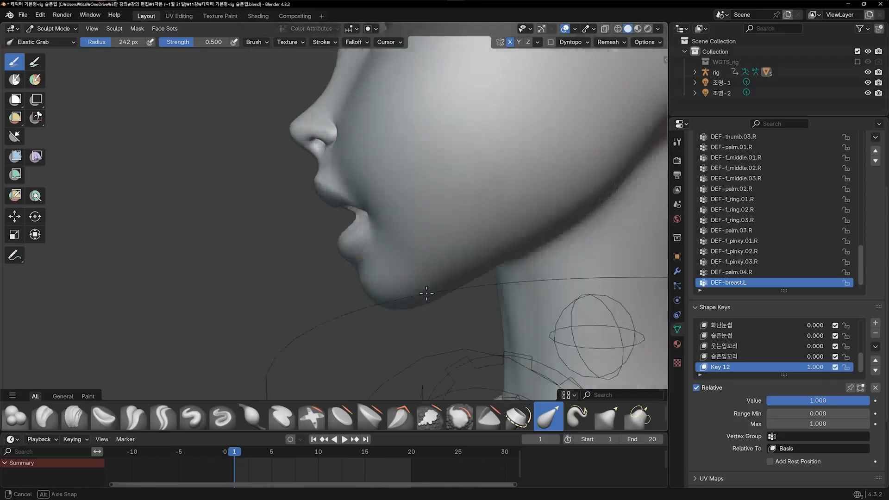
pyautogui.scroll(4, 479, 290)
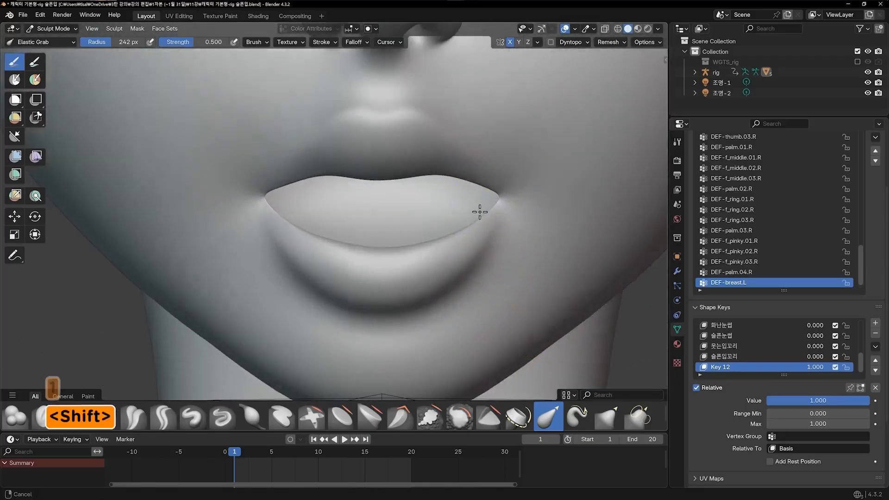
pyautogui.keyDown('shift'); pyautogui.moveTo(478, 210); pyautogui.dragTo(383, 205, button='middle'); pyautogui.keyUp('shift')
pyautogui.moveTo(402, 216); pyautogui.dragTo(403, 210)
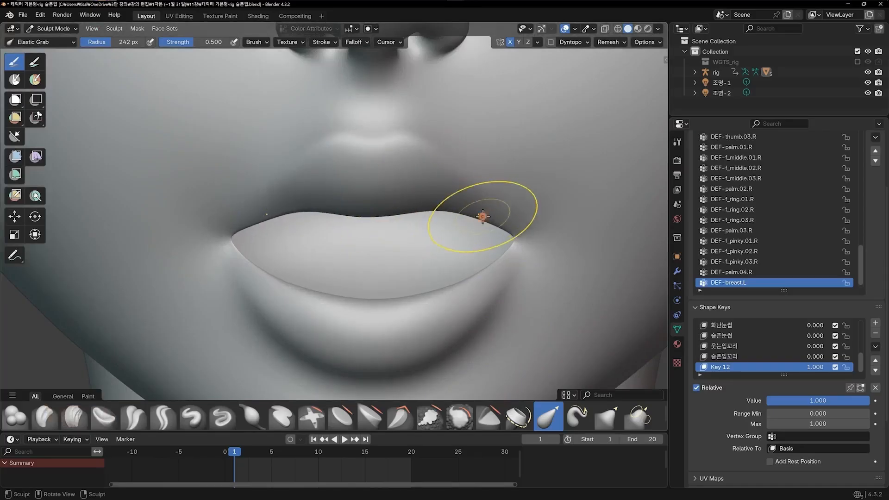
pyautogui.moveTo(485, 217); pyautogui.dragTo(513, 226)
# - Nudge the mouth corner outward and adjust the upper lip with Elastic Grab, checking the mouth against the whole face
pyautogui.scroll(-6, 514, 231)
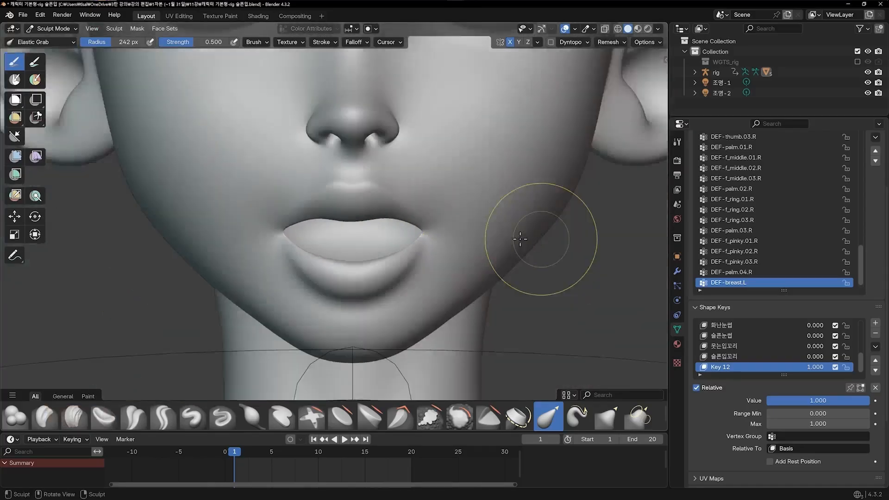
pyautogui.scroll(5, 468, 259)
pyautogui.moveTo(445, 267); pyautogui.dragTo(463, 259)
pyautogui.scroll(-6, 470, 254)
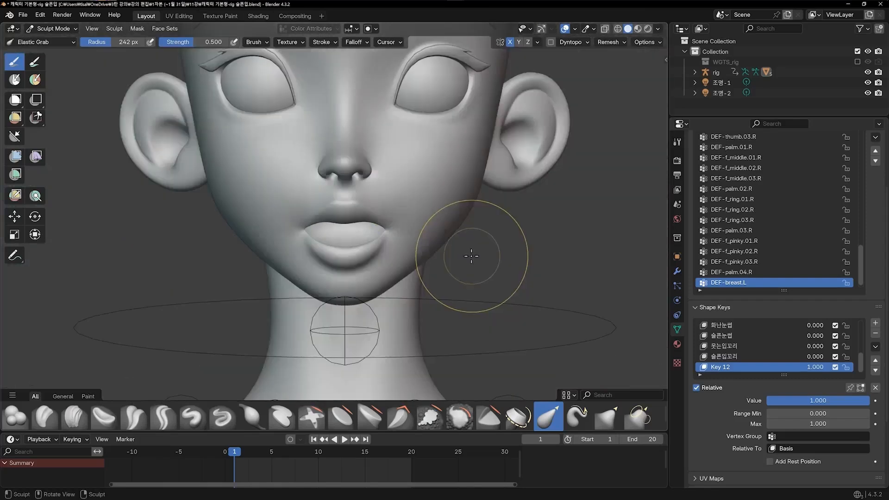
pyautogui.scroll(6, 436, 258)
pyautogui.moveTo(376, 260); pyautogui.dragTo(384, 263)
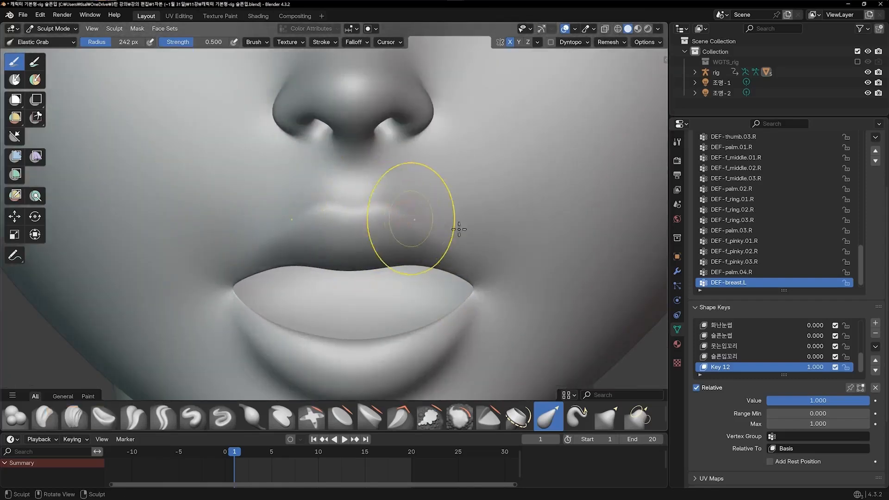
# - Pull the crease under the lower lip into a rounder curve, from the middle toward the mouth corner, with Elastic Grab
pyautogui.scroll(-2, 444, 248)
pyautogui.keyDown('shift'); pyautogui.moveTo(436, 254); pyautogui.dragTo(435, 163, button='middle'); pyautogui.keyUp('shift')
pyautogui.scroll(3, 422, 218)
pyautogui.moveTo(373, 274); pyautogui.dragTo(376, 278)
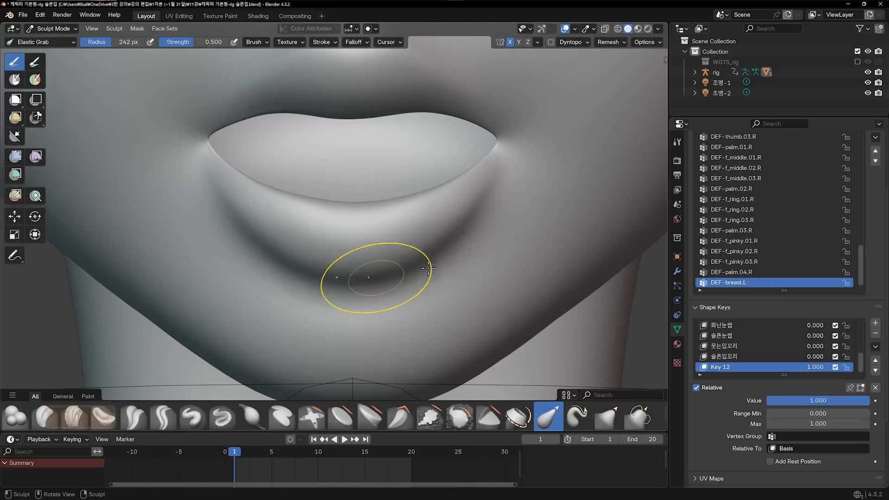
pyautogui.moveTo(419, 256)
pyautogui.mouseDown()
pyautogui.moveTo(390, 266)
pyautogui.moveTo(456, 243)
pyautogui.mouseUp()
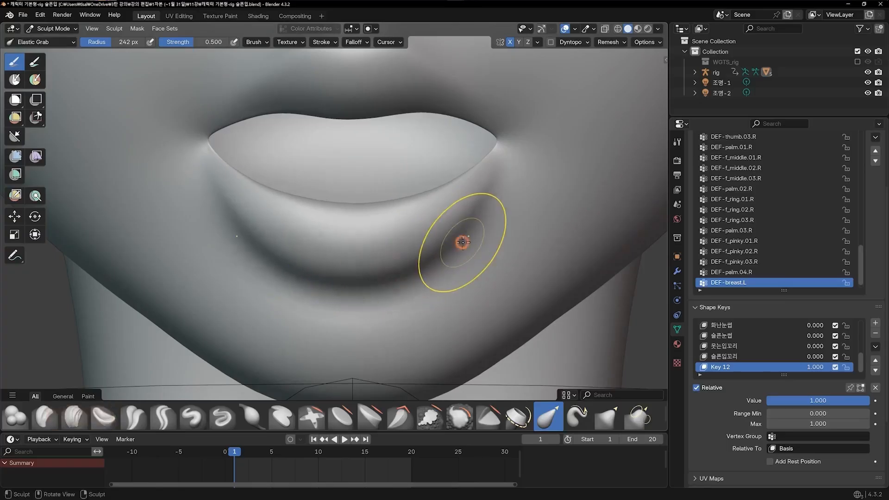
# - Return to Object Mode with the whole face in view, and adjust Key 12's value to check the open mouth
pyautogui.scroll(-3, 476, 240)
pyautogui.scroll(-1, 476, 243)
pyautogui.keyDown('shift'); pyautogui.moveTo(457, 234); pyautogui.dragTo(457, 271, button='middle'); pyautogui.keyUp('shift')
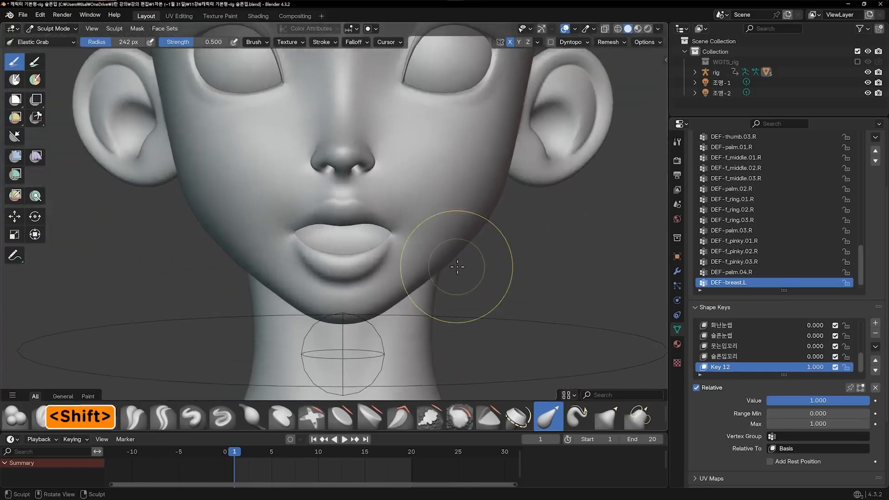
pyautogui.scroll(-2, 484, 270)
pyautogui.hotkey('ctrl', 'Tab')
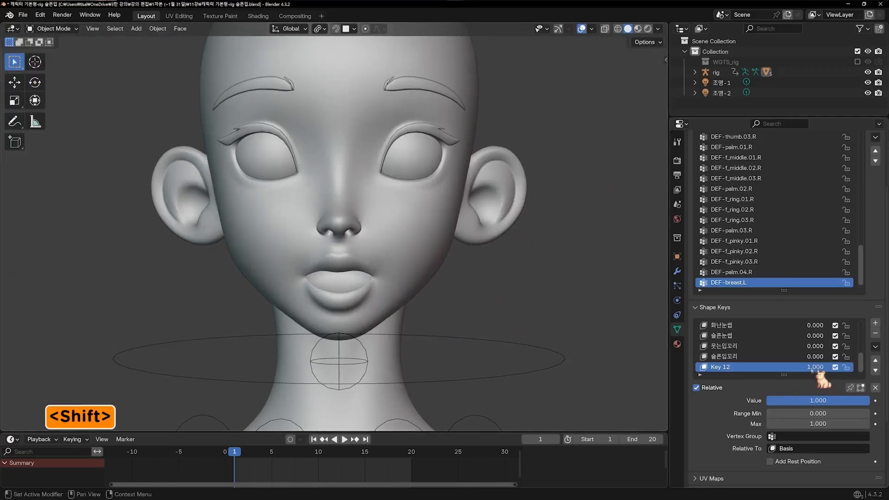
pyautogui.moveTo(817, 367)
pyautogui.mouseDown()
pyautogui.moveTo(738, 367)
pyautogui.moveTo(818, 366)
pyautogui.mouseUp()
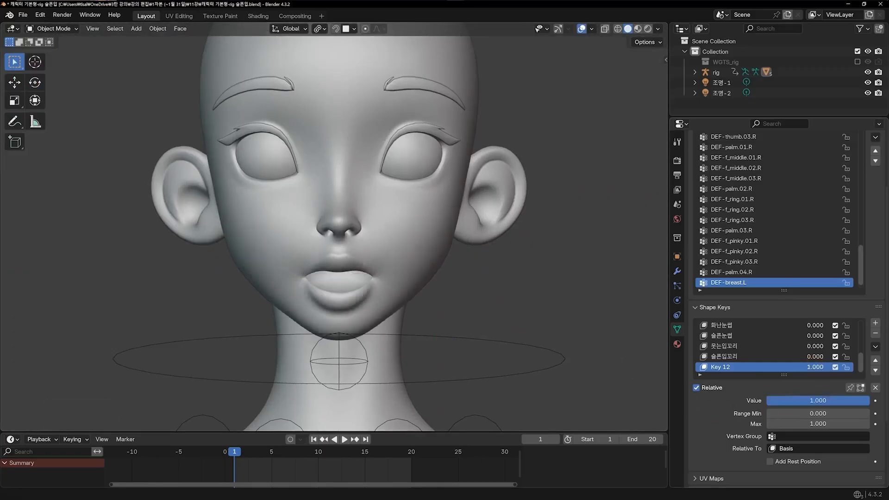
# - Inspect the open mouth from several angles around the face, varying Key 12's value and returning it to 1.000
pyautogui.moveTo(543, 328); pyautogui.dragTo(588, 330, button='middle')
pyautogui.press('1')
pyautogui.press('4')
pyautogui.press('4')
pyautogui.press('4')
pyautogui.press('4')
pyautogui.press('4')
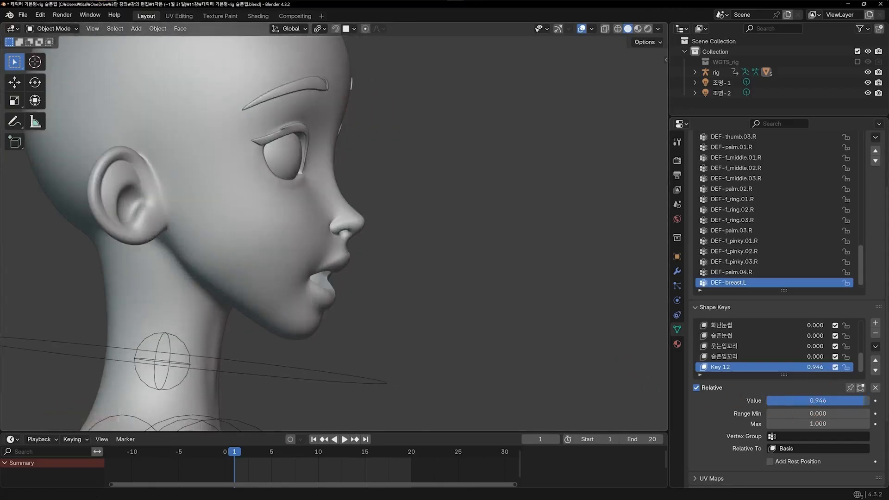
pyautogui.moveTo(824, 401); pyautogui.dragTo(861, 400)
# - Enter Sculpt Mode on the character mesh and refine the upper lip's profile with Elastic Grab from the side
pyautogui.moveTo(480, 337)
pyautogui.mouseDown(button='middle')
pyautogui.moveTo(268, 338)
pyautogui.moveTo(326, 331)
pyautogui.moveTo(365, 201)
pyautogui.mouseUp(button='middle')
pyautogui.click(327, 265)
pyautogui.hotkey('ctrl', 'Tab')
pyautogui.click(325, 330)
pyautogui.scroll(6, 319, 318)
pyautogui.scroll(2, 385, 262)
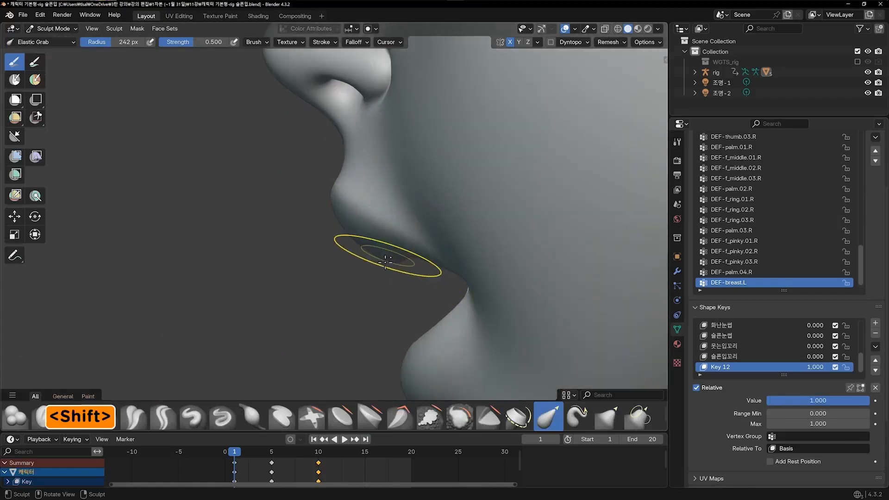
pyautogui.moveTo(369, 262); pyautogui.dragTo(375, 274, button='middle')
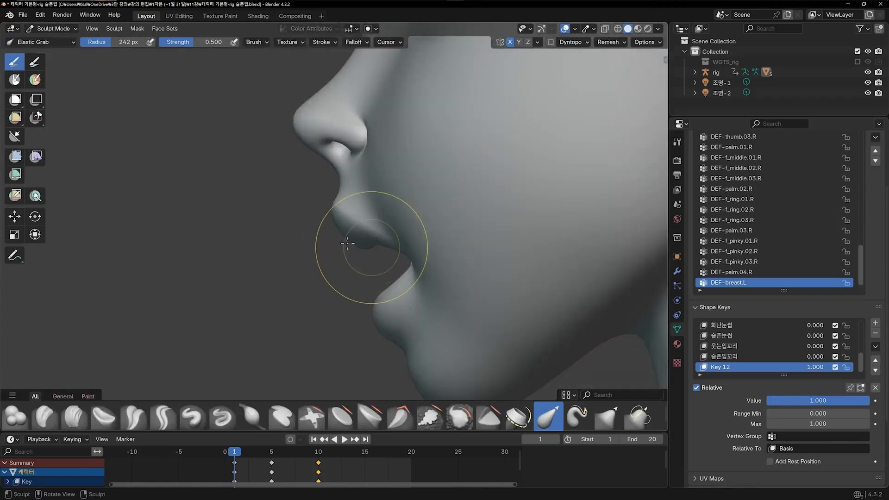
pyautogui.moveTo(348, 243); pyautogui.dragTo(349, 241)
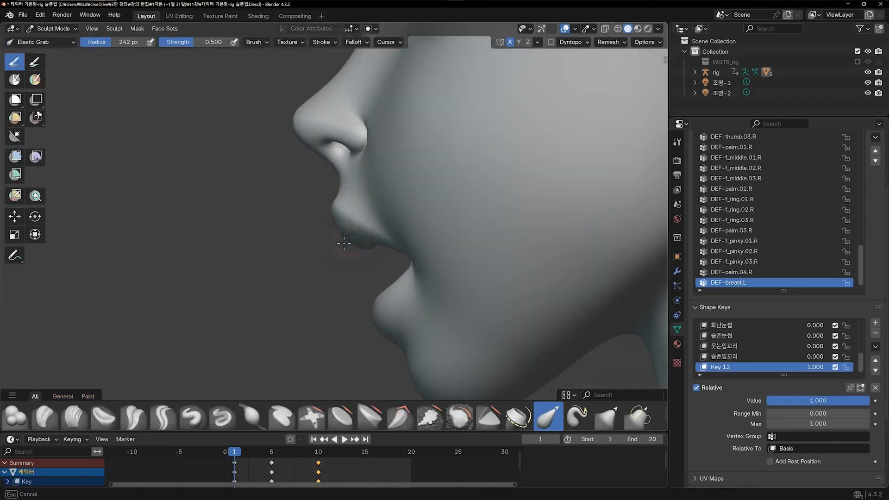
pyautogui.moveTo(347, 245); pyautogui.dragTo(377, 258)
pyautogui.moveTo(377, 258); pyautogui.dragTo(362, 287, button='middle')
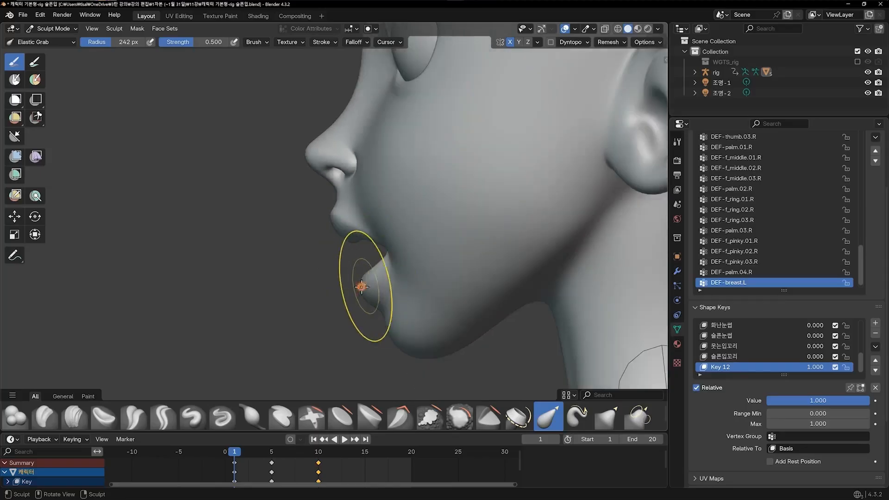
pyautogui.moveTo(338, 213); pyautogui.dragTo(337, 209)
# - Lower the mouth corner slightly and adjust the adjoining upper lip edge with Elastic Grab in the front view
pyautogui.moveTo(433, 298); pyautogui.dragTo(484, 298, button='middle')
pyautogui.press('KP_1')
pyautogui.scroll(5, 452, 278)
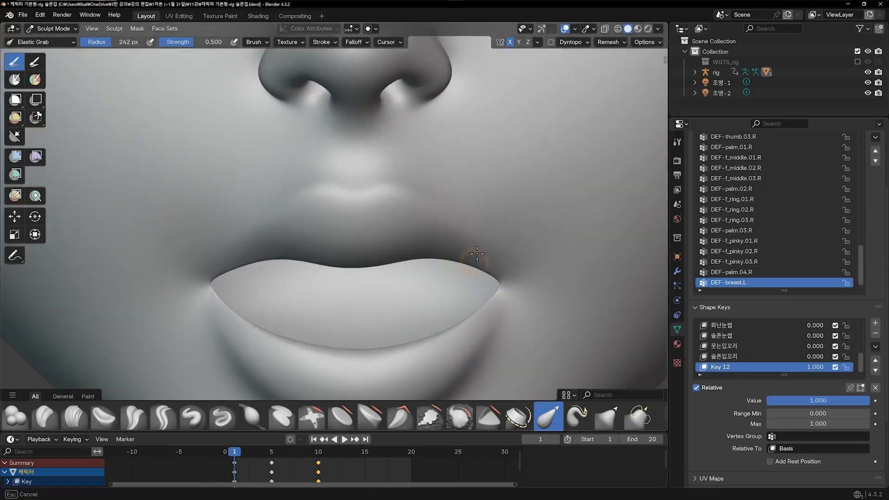
pyautogui.moveTo(488, 311); pyautogui.dragTo(490, 282)
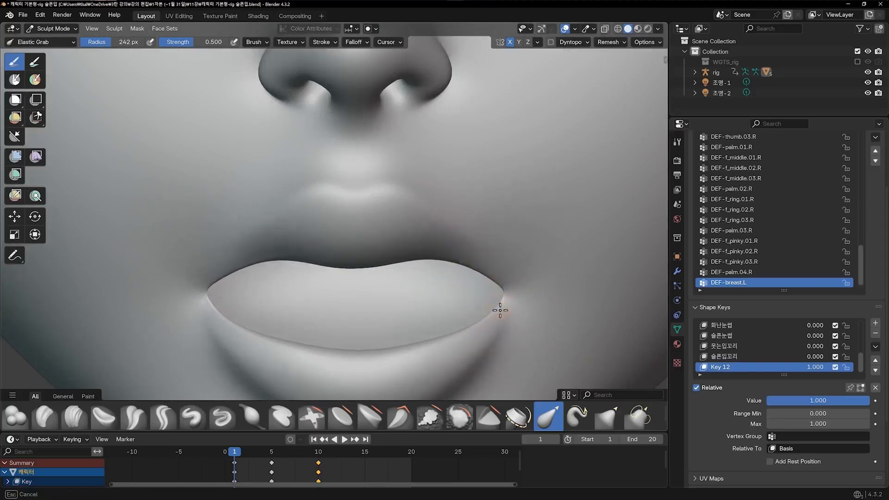
pyautogui.scroll(-5, 502, 292)
pyautogui.scroll(-1, 510, 284)
pyautogui.scroll(5, 467, 278)
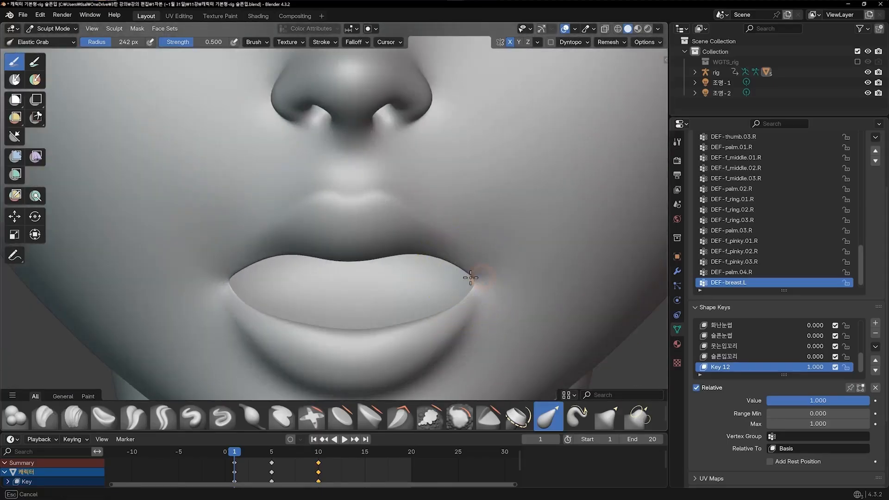
pyautogui.moveTo(456, 258); pyautogui.dragTo(463, 264)
pyautogui.scroll(-6, 492, 278)
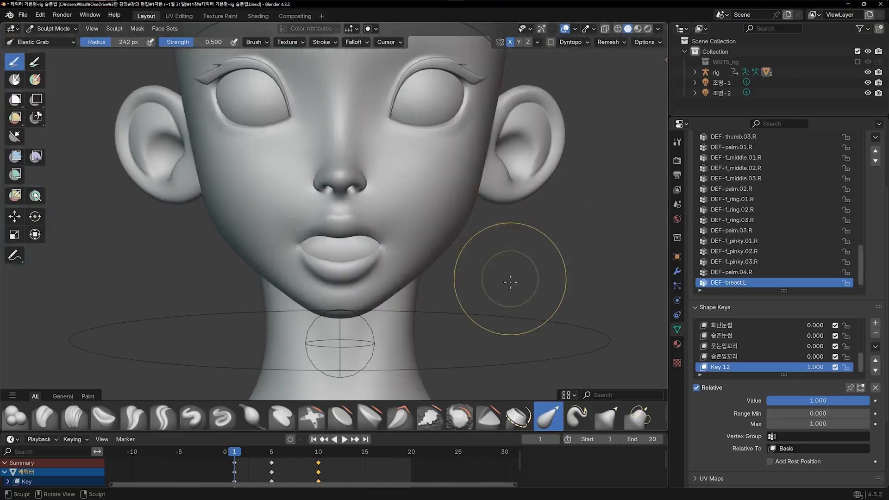
# - Refine the mouth's edge near the corner once more with Elastic Grab, and return to Object Mode with the whole face in view
pyautogui.hotkey('ctrl', 'Tab')
pyautogui.click(334, 288)
pyautogui.hotkey('ctrl', 'Tab')
pyautogui.click(347, 304)
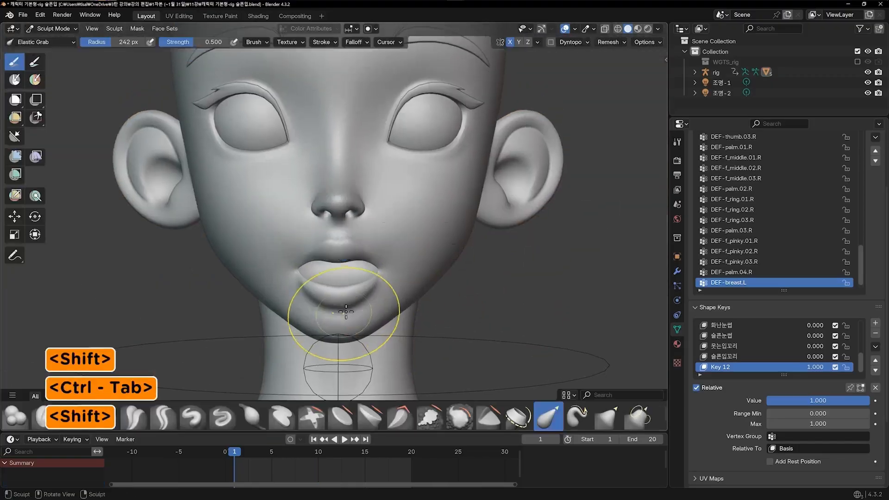
pyautogui.scroll(6, 351, 259)
pyautogui.scroll(1, 400, 231)
pyautogui.moveTo(395, 215); pyautogui.dragTo(369, 206)
pyautogui.moveTo(449, 207); pyautogui.dragTo(480, 206)
pyautogui.scroll(-7, 494, 212)
pyautogui.hotkey('ctrl', 'Tab')
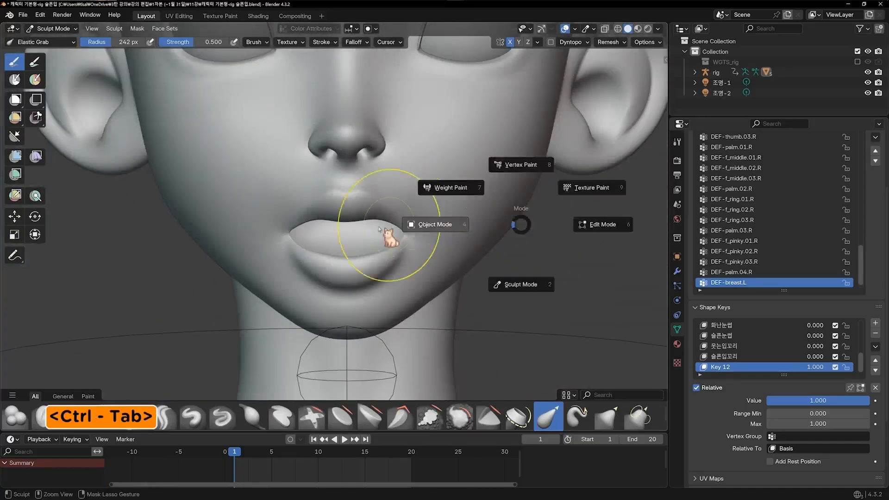
pyautogui.click(382, 229)
pyautogui.scroll(-5, 439, 226)
pyautogui.keyDown('shift'); pyautogui.moveTo(440, 227); pyautogui.dragTo(438, 256, button='middle'); pyautogui.keyUp('shift')
pyautogui.scroll(3, 439, 256)
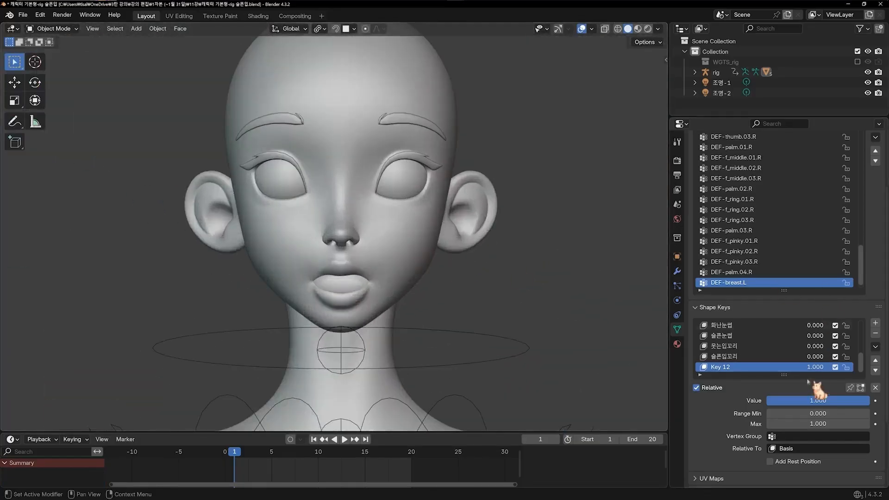
# - Compare the closed and open mouth from the front and side by varying Key 12's value between 0.000 and 1.000
pyautogui.moveTo(814, 367)
pyautogui.mouseDown()
pyautogui.moveTo(782, 367)
pyautogui.moveTo(816, 367)
pyautogui.mouseUp()
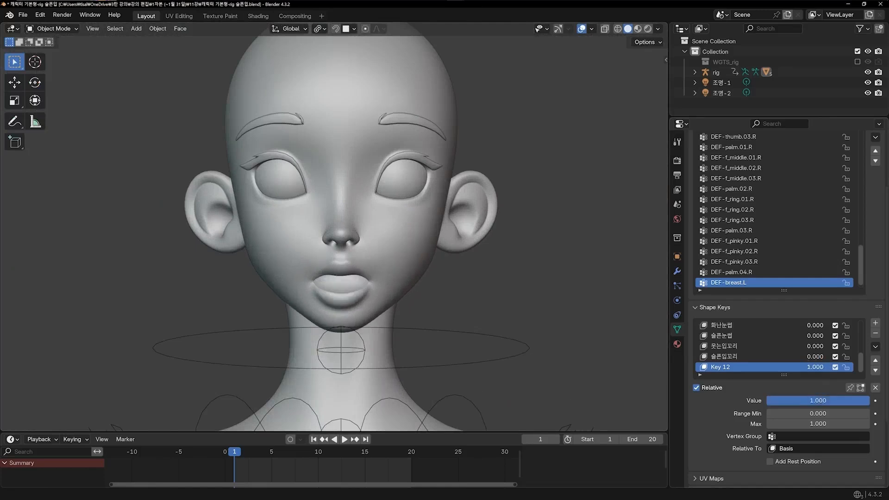
pyautogui.press('KP_4')
pyautogui.press('KP_4')
pyautogui.press('KP_4')
pyautogui.press('KP_4')
pyautogui.press('KP_4')
pyautogui.press('KP_4')
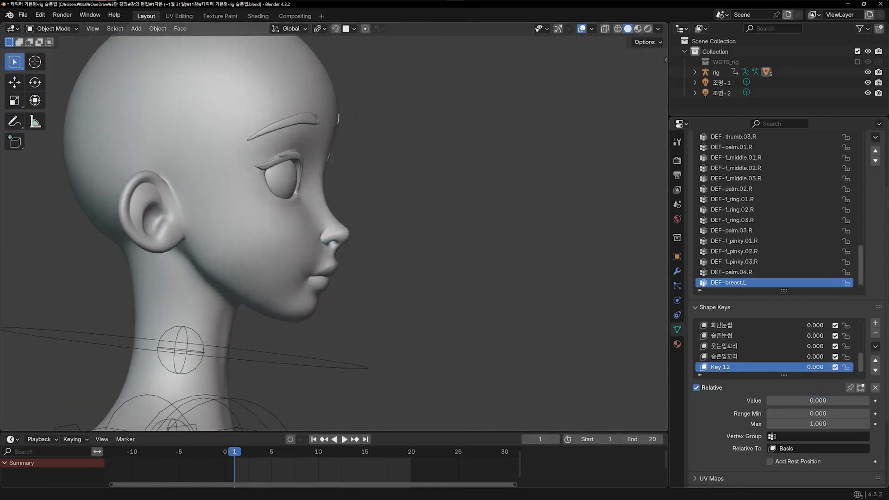
pyautogui.moveTo(816, 367)
pyautogui.mouseDown()
pyautogui.moveTo(784, 367)
pyautogui.moveTo(829, 371)
pyautogui.mouseUp()
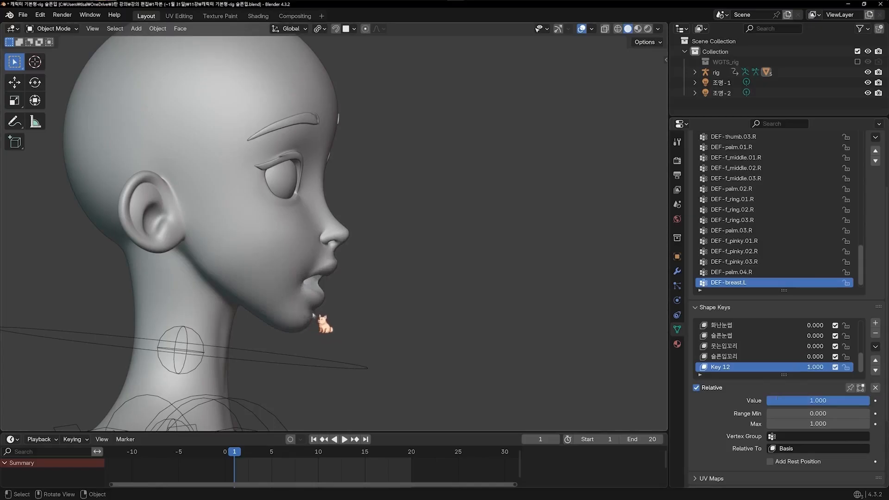
# - Examine the jaw and lip movement up close from both sides, sweeping Key 12's value and ending at 1.000
pyautogui.keyDown('shift'); pyautogui.moveTo(358, 283); pyautogui.dragTo(366, 235, button='middle'); pyautogui.keyUp('shift')
pyautogui.scroll(4, 367, 235)
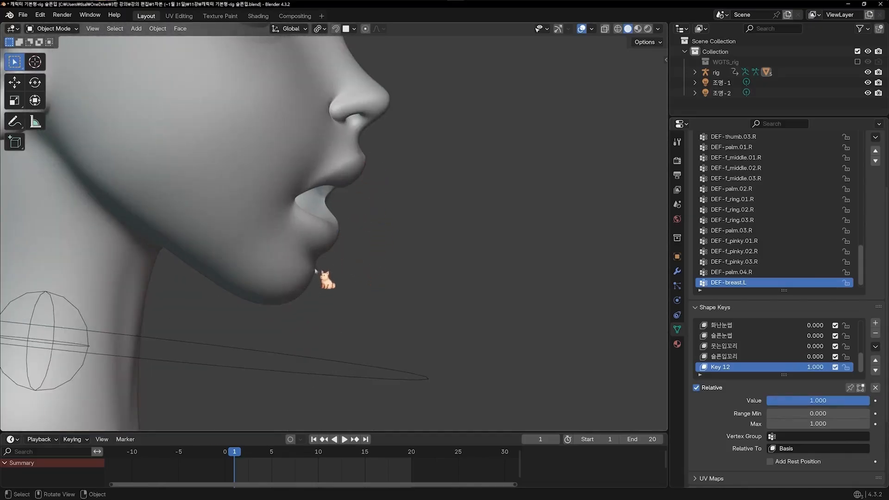
pyautogui.moveTo(825, 370); pyautogui.dragTo(795, 371)
pyautogui.moveTo(476, 293); pyautogui.dragTo(347, 284, button='middle')
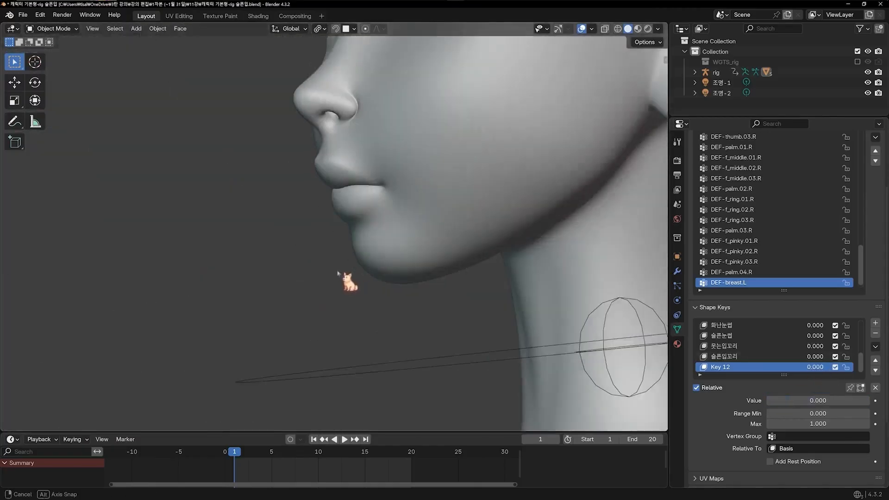
pyautogui.moveTo(795, 367)
pyautogui.mouseDown()
pyautogui.moveTo(825, 367)
pyautogui.moveTo(795, 367)
pyautogui.mouseUp()
pyautogui.moveTo(467, 238); pyautogui.dragTo(482, 262, button='middle')
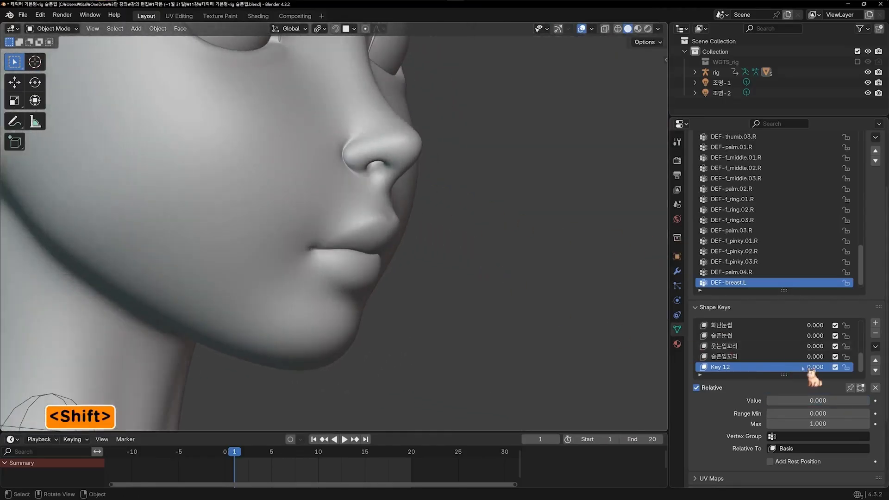
pyautogui.moveTo(796, 366); pyautogui.dragTo(825, 367)
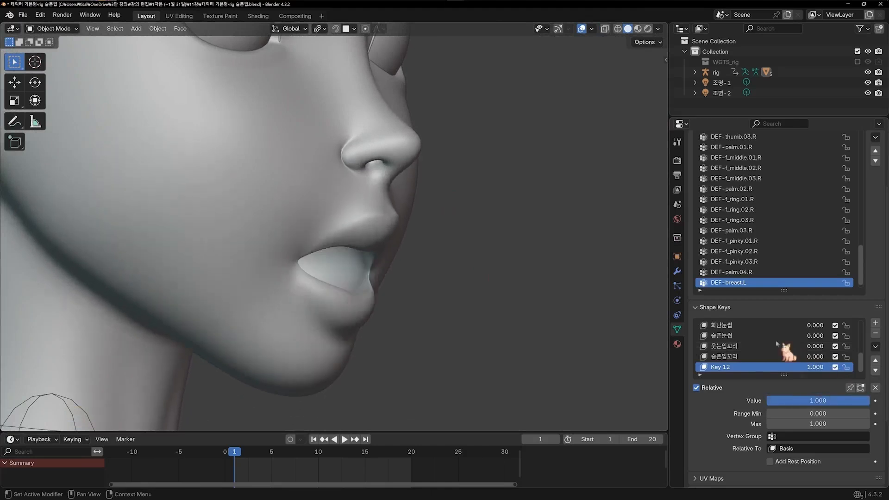
# - Adjust the nose bridge and the area beneath the nose with Elastic Grab in profile, then check Key 12's value in Object Mode
pyautogui.press('KP_1')
pyautogui.press('KP_3')
pyautogui.scroll(-1, 312, 159)
pyautogui.keyDown('shift'); pyautogui.moveTo(330, 189); pyautogui.dragTo(384, 249, button='middle'); pyautogui.keyUp('shift')
pyautogui.scroll(2, 385, 249)
pyautogui.click(380, 172)
pyautogui.hotkey('ctrl', 'Tab')
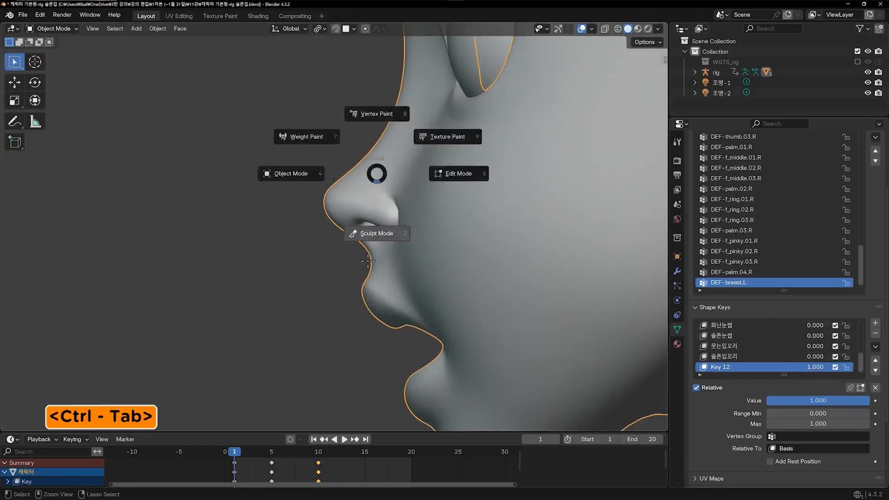
pyautogui.click(371, 234)
pyautogui.scroll(3, 367, 189)
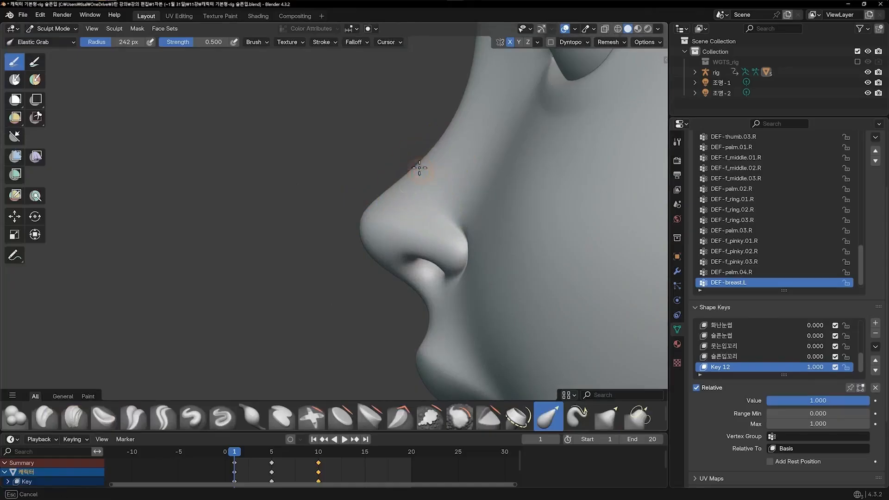
pyautogui.moveTo(402, 282); pyautogui.dragTo(420, 299)
pyautogui.scroll(-4, 445, 278)
pyautogui.keyDown('shift'); pyautogui.moveTo(459, 270); pyautogui.dragTo(396, 230, button='middle'); pyautogui.keyUp('shift')
pyautogui.hotkey('ctrl', 'Tab')
pyautogui.click(384, 238)
pyautogui.scroll(-1, 394, 277)
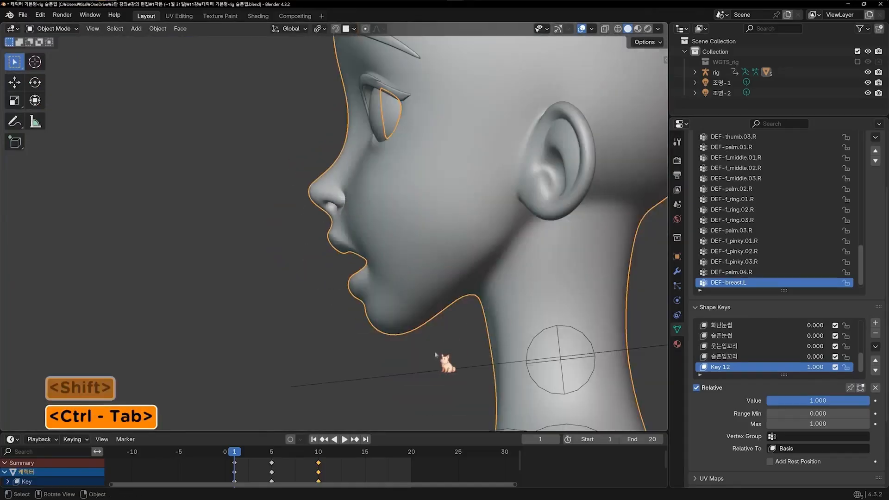
pyautogui.click(435, 355)
pyautogui.moveTo(866, 401)
pyautogui.mouseDown()
pyautogui.moveTo(767, 401)
pyautogui.moveTo(869, 401)
pyautogui.mouseUp()
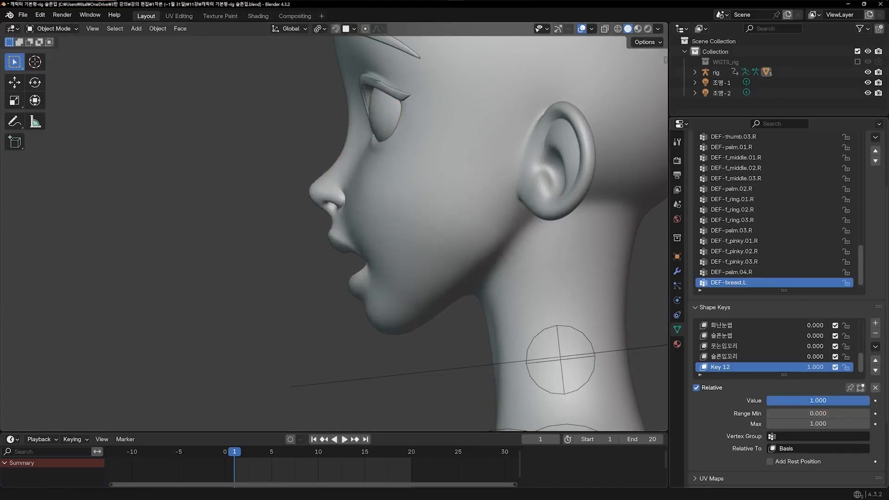
# - Sculpt the nose bridge and the base of the nose again with Elastic Grab in profile, and return to Object Mode
pyautogui.keyDown('shift'); pyautogui.moveTo(479, 247); pyautogui.dragTo(491, 297, button='middle'); pyautogui.keyUp('shift')
pyautogui.scroll(3, 492, 296)
pyautogui.click(393, 246)
pyautogui.hotkey('ctrl', 'Tab')
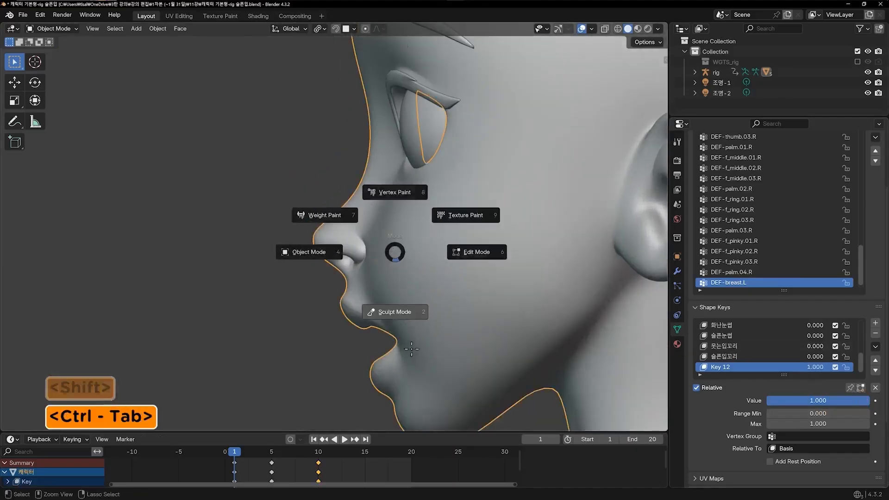
pyautogui.click(393, 309)
pyautogui.scroll(2, 348, 198)
pyautogui.moveTo(348, 198); pyautogui.dragTo(336, 211)
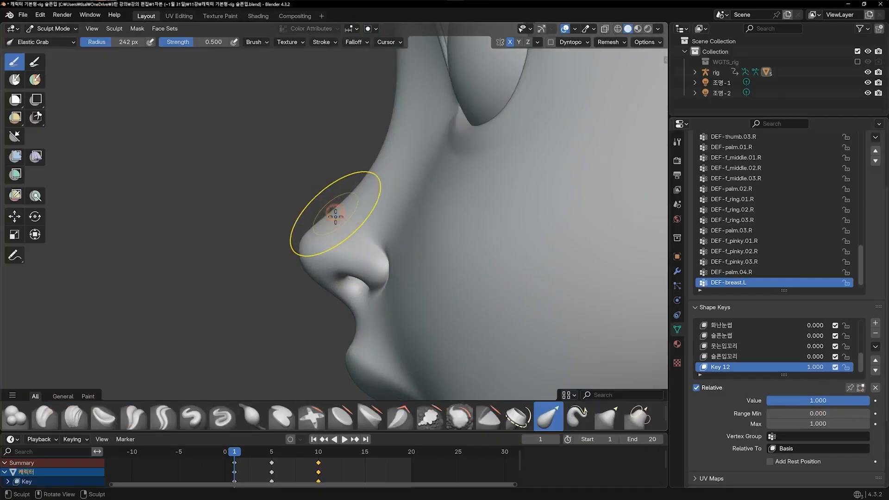
pyautogui.moveTo(349, 309); pyautogui.dragTo(341, 301)
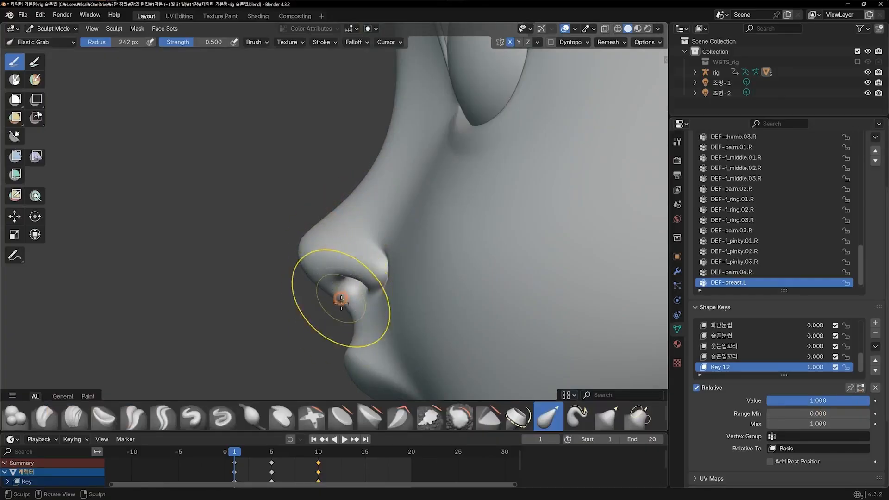
pyautogui.scroll(-6, 452, 312)
pyautogui.hotkey('ctrl', 'Tab')
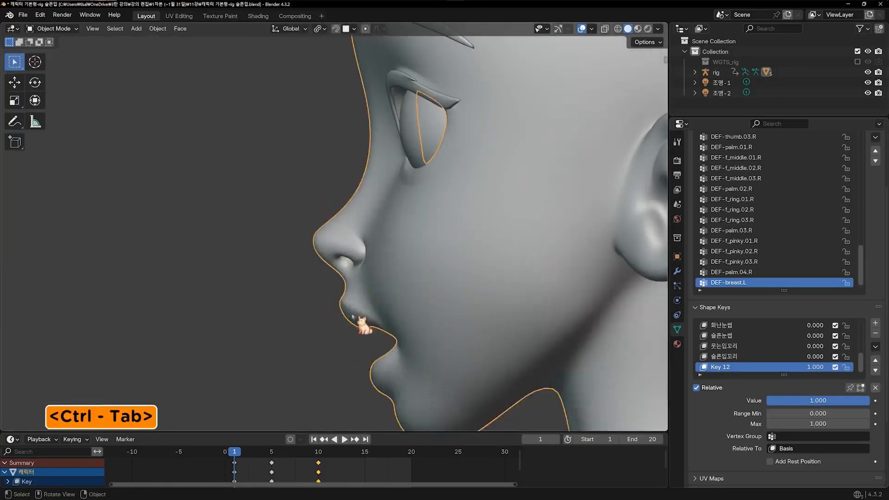
pyautogui.click(298, 305)
# - Examine the open mouth and nose while orbiting around the whole head, sweeping Key 12's value and ending at 1.000
pyautogui.scroll(2, 298, 305)
pyautogui.moveTo(298, 305); pyautogui.dragTo(399, 325, button='middle')
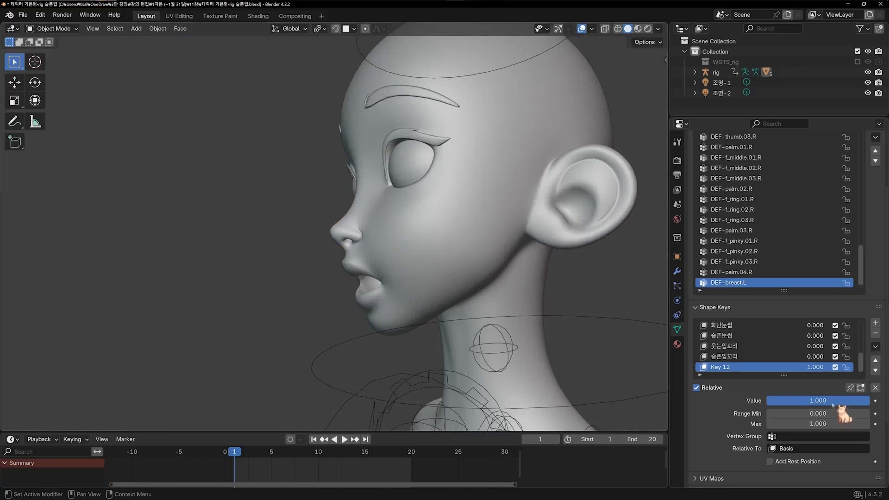
pyautogui.moveTo(832, 401); pyautogui.dragTo(869, 400)
pyautogui.press('KP_1')
pyautogui.press('KP_4')
pyautogui.press('KP_4')
pyautogui.press('KP_4')
pyautogui.press('KP_4')
pyautogui.press('KP_4')
pyautogui.press('KP_4')
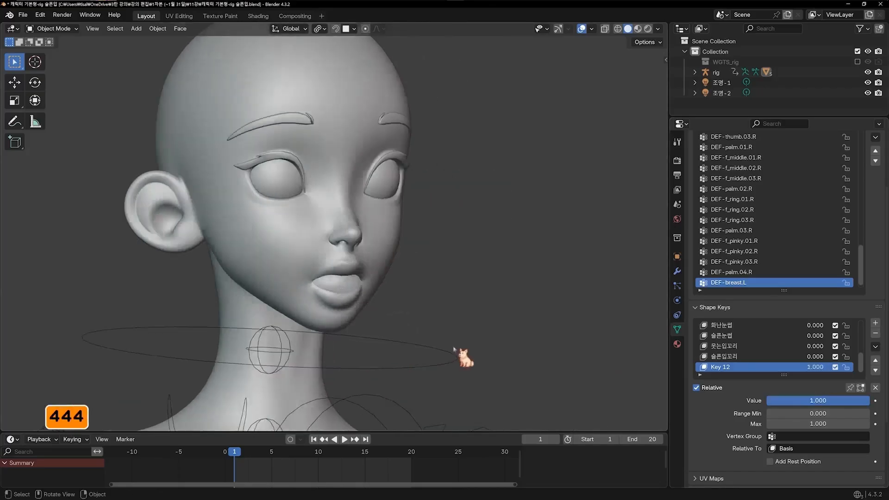
pyautogui.press('KP_6')
pyautogui.press('KP_6')
pyautogui.press('KP_6')
pyautogui.press('KP_6')
pyautogui.press('KP_6')
pyautogui.press('KP_6')
pyautogui.press('KP_6')
pyautogui.press('KP_6')
pyautogui.press('KP_6')
pyautogui.press('KP_6')
pyautogui.press('KP_6')
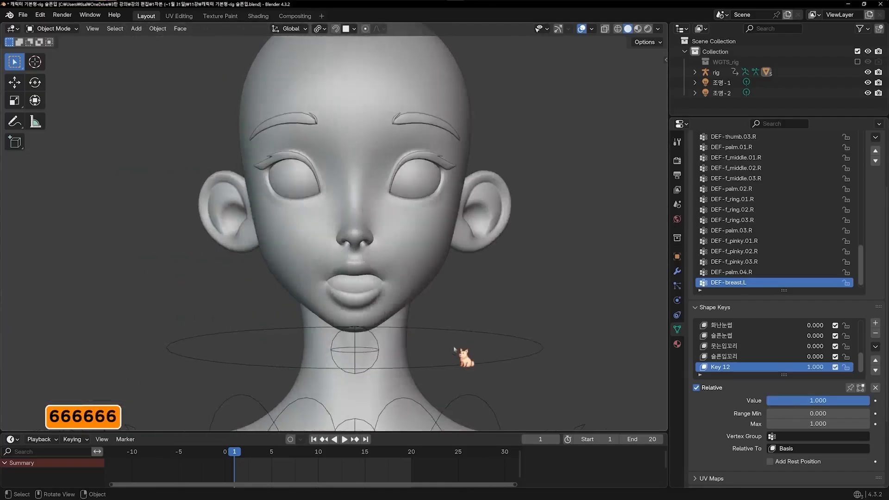
pyautogui.press('KP_4')
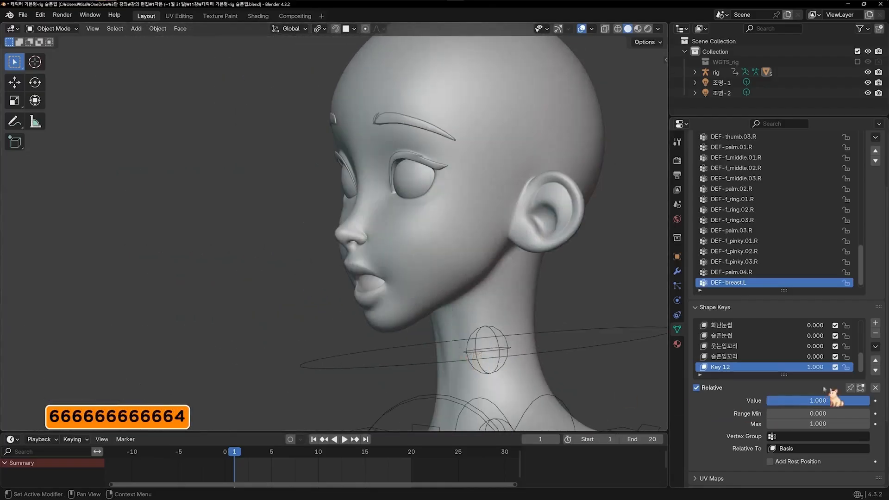
# - Compare the closed and open mouth in three-quarter views with Key 12 between 0.000 and 1.000, ending in the front view
pyautogui.moveTo(833, 400); pyautogui.dragTo(766, 401)
pyautogui.moveTo(834, 400); pyautogui.dragTo(766, 400)
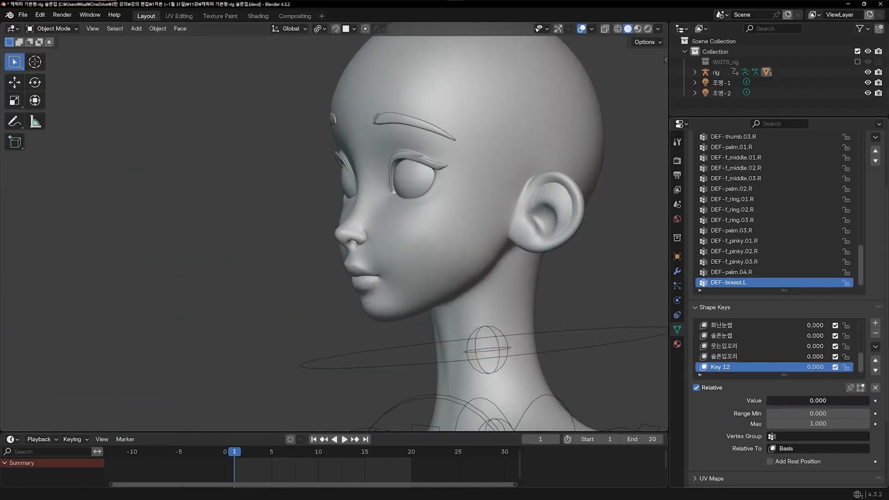
pyautogui.moveTo(461, 340); pyautogui.dragTo(643, 365, button='middle')
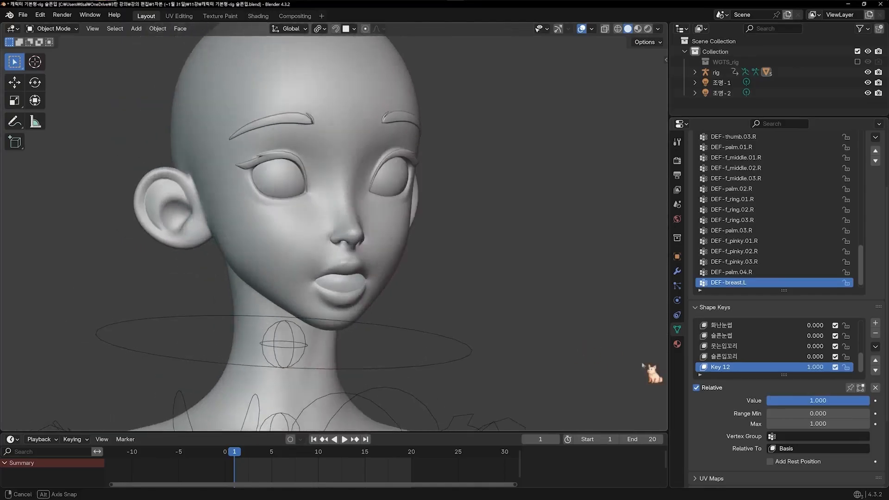
pyautogui.moveTo(830, 400); pyautogui.dragTo(870, 401)
pyautogui.press('KP_1')
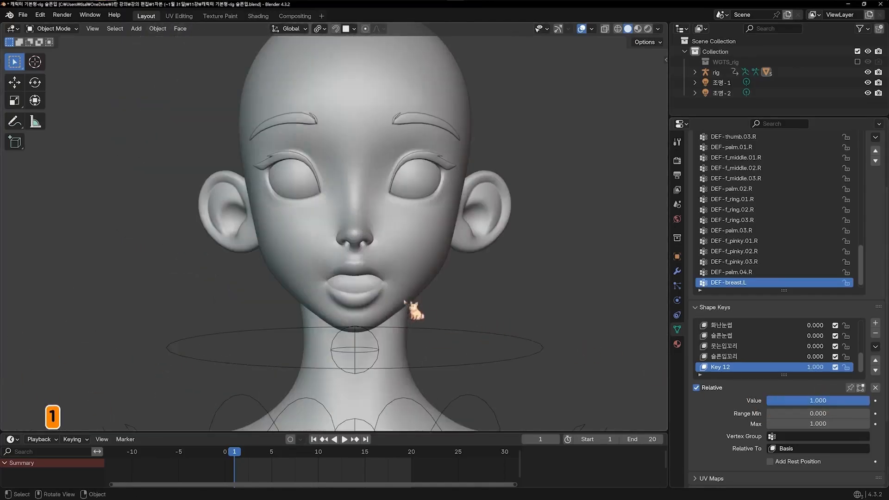
# - Switch to Sculpt Mode and examine the open mouth's corners and lower lip up close from the front and in three-quarter view
pyautogui.keyDown('shift'); pyautogui.moveTo(420, 326); pyautogui.dragTo(386, 222, button='middle'); pyautogui.keyUp('shift')
pyautogui.scroll(5, 413, 293)
pyautogui.click(416, 238)
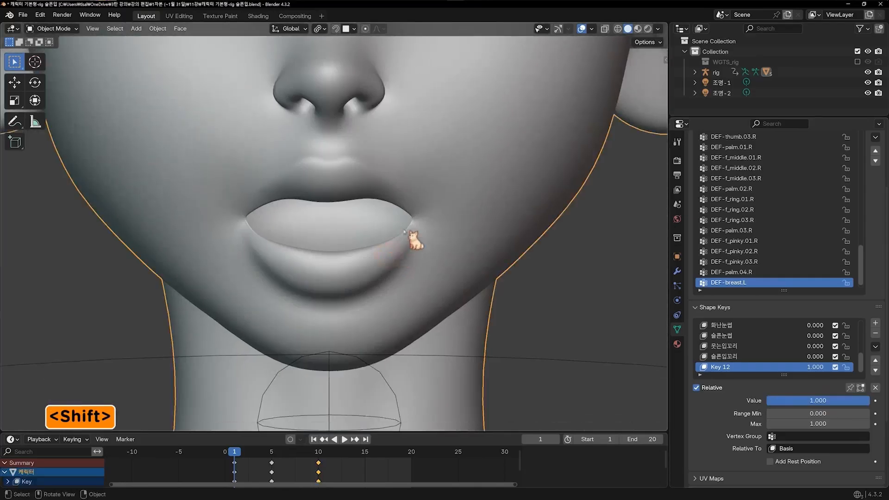
pyautogui.hotkey('ctrl', 'Tab')
pyautogui.click(408, 314)
pyautogui.scroll(2, 430, 295)
pyautogui.scroll(1, 448, 260)
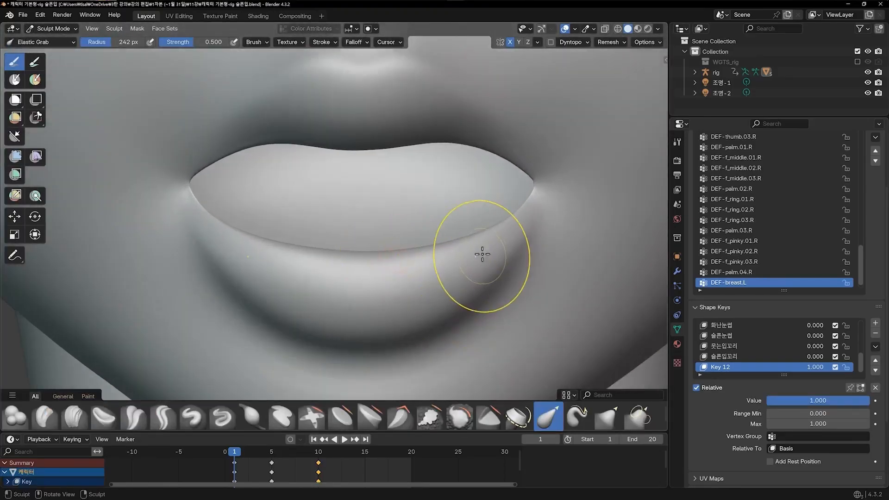
pyautogui.scroll(-3, 485, 255)
pyautogui.press('KP_4')
pyautogui.press('KP_4')
pyautogui.press('KP_4')
pyautogui.press('KP_4')
pyautogui.scroll(4, 423, 252)
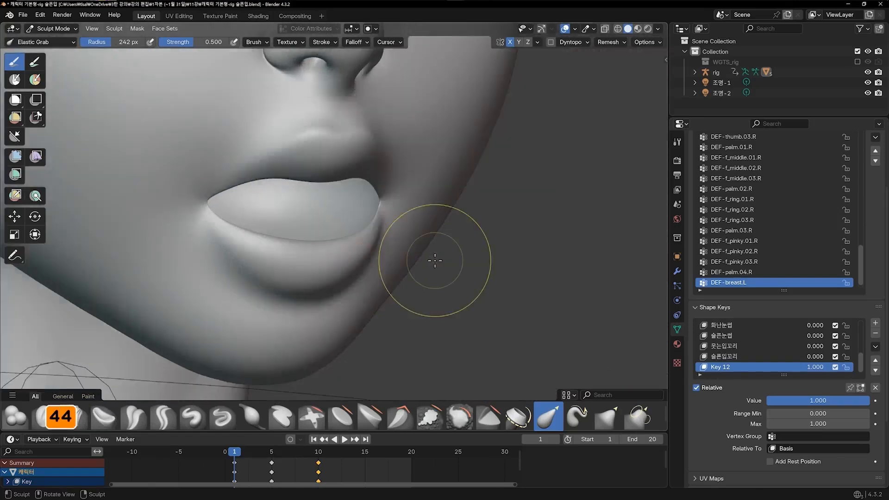
pyautogui.keyDown('shift'); pyautogui.moveTo(371, 232); pyautogui.dragTo(452, 234, button='middle'); pyautogui.keyUp('shift')
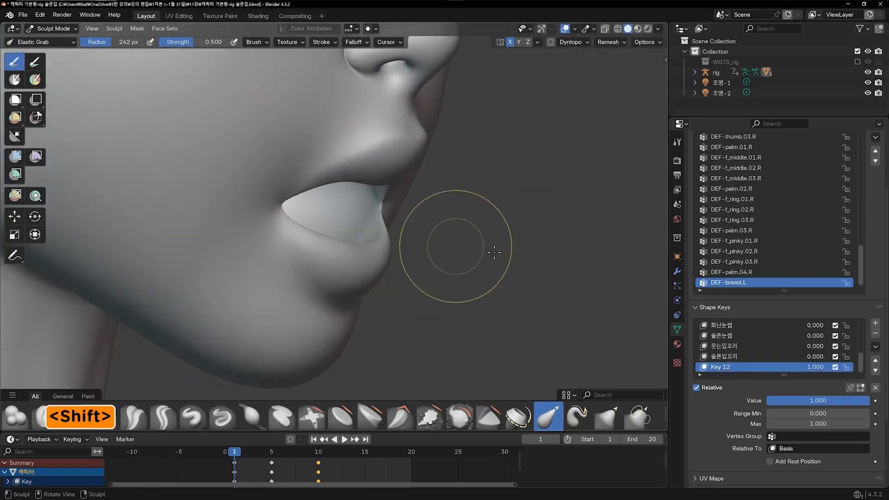
pyautogui.scroll(5, 415, 251)
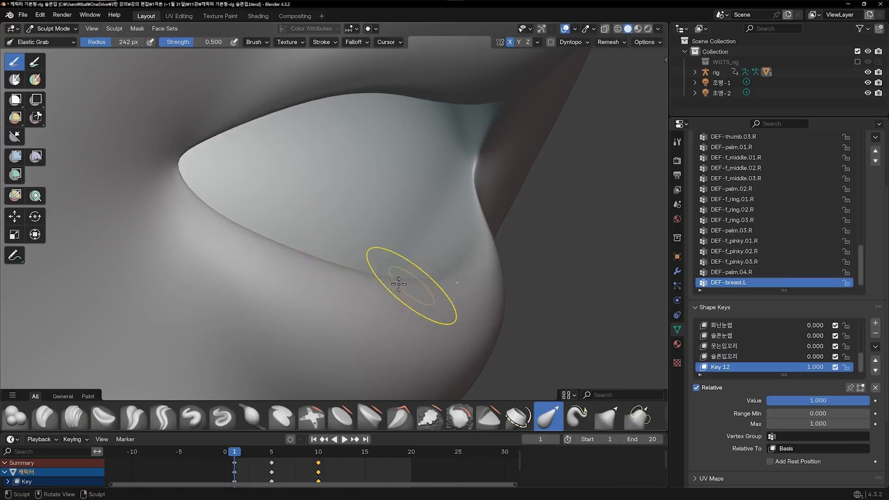
# - Check the open mouth from the opposite three-quarter view while sweeping Key 12's value, ending at 1.000
pyautogui.scroll(-5, 536, 280)
pyautogui.moveTo(500, 262); pyautogui.dragTo(427, 258, button='middle')
pyautogui.press('KP_1')
pyautogui.press('KP_6')
pyautogui.press('KP_6')
pyautogui.press('KP_6')
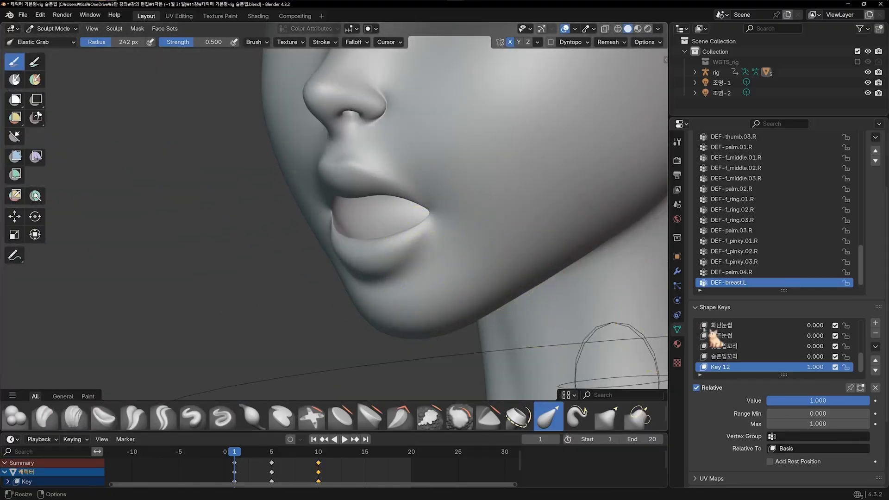
pyautogui.moveTo(818, 401); pyautogui.dragTo(868, 401)
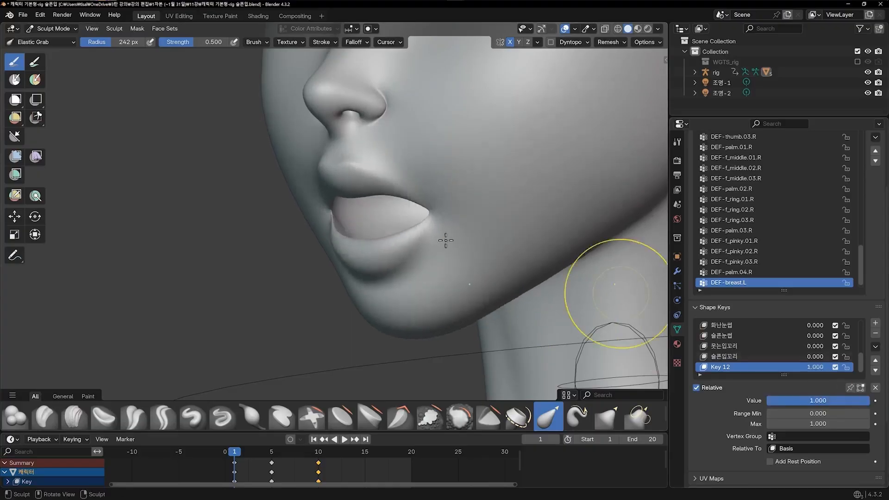
# - Return to Object Mode and examine the open mouth on the whole head from both sides, ending in the front view
pyautogui.press('1')
pyautogui.scroll(-4, 546, 234)
pyautogui.keyDown('shift'); pyautogui.moveTo(489, 234); pyautogui.dragTo(474, 301, button='middle'); pyautogui.keyUp('shift')
pyautogui.hotkey('ctrl', 'Tab')
pyautogui.press('KP_4')
pyautogui.press('KP_4')
pyautogui.press('KP_4')
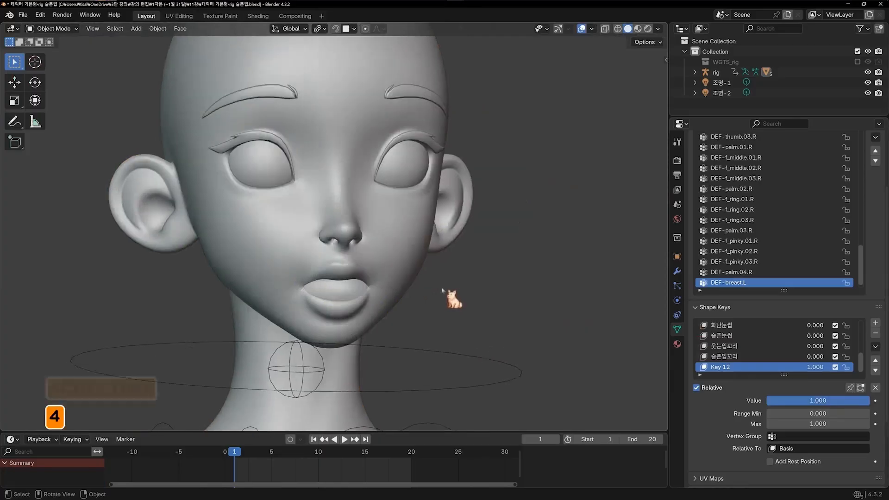
pyautogui.press('KP_4')
pyautogui.press('KP_4')
pyautogui.press('KP_6')
pyautogui.press('KP_6')
pyautogui.press('KP_6')
pyautogui.press('KP_6')
pyautogui.press('KP_6')
pyautogui.press('KP_6')
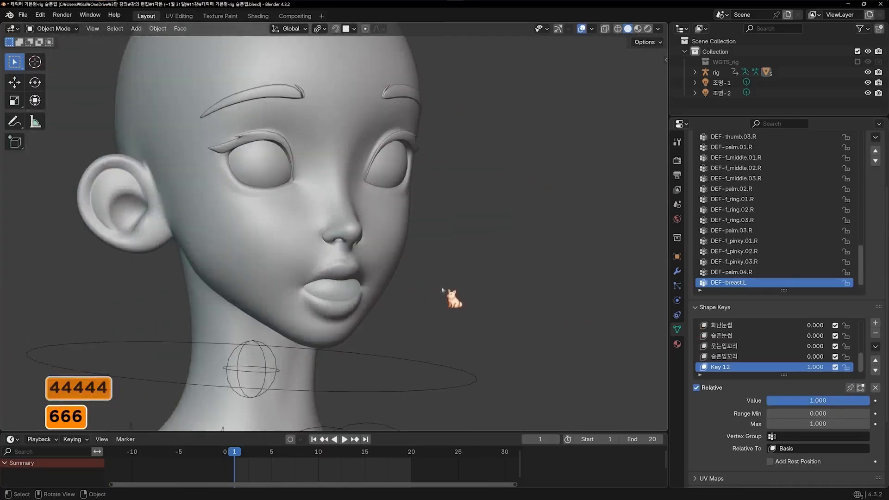
pyautogui.press('KP_6')
pyautogui.press('KP_6')
pyautogui.press('KP_6')
pyautogui.press('KP_6')
pyautogui.press('KP_6')
pyautogui.press('KP_1')
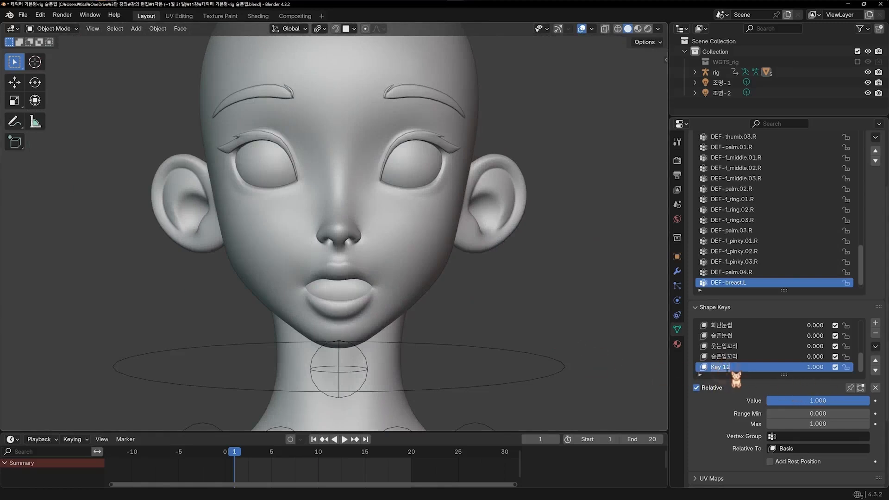
# - Rename the Key 12 shape key as 벌린입 and test its value, ending at 1.000
pyautogui.press('BackSpace')
pyautogui.press('BackSpace')
pyautogui.write('린입')
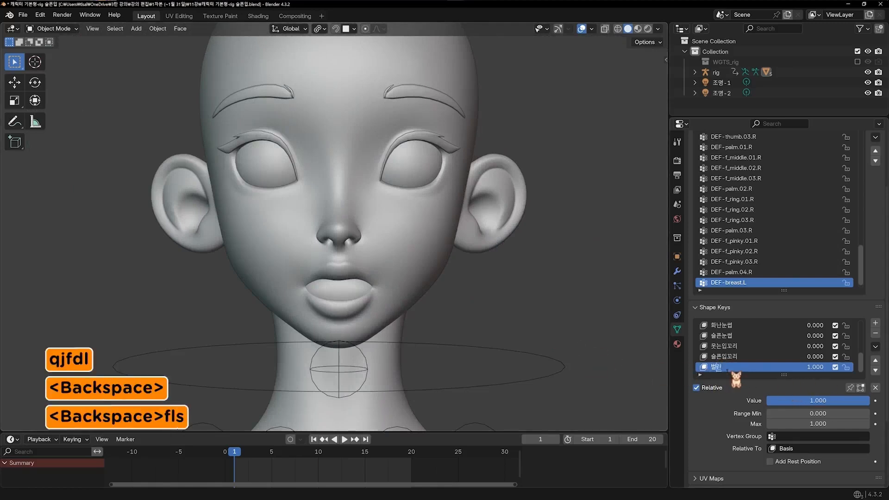
pyautogui.press('Return')
pyautogui.press('Return')
pyautogui.moveTo(818, 401); pyautogui.dragTo(868, 401)
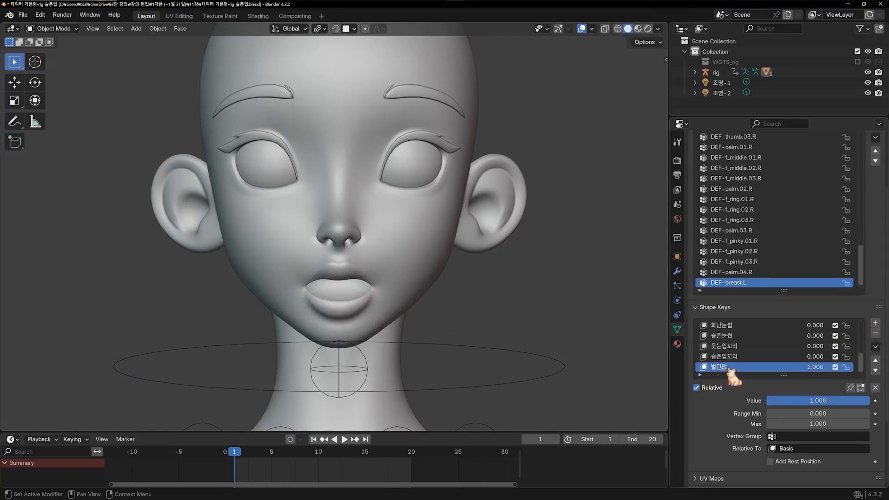
# - Add another shape key after 벌린입, set its value to 1.000 and switch to Sculpt Mode
pyautogui.click(874, 323)
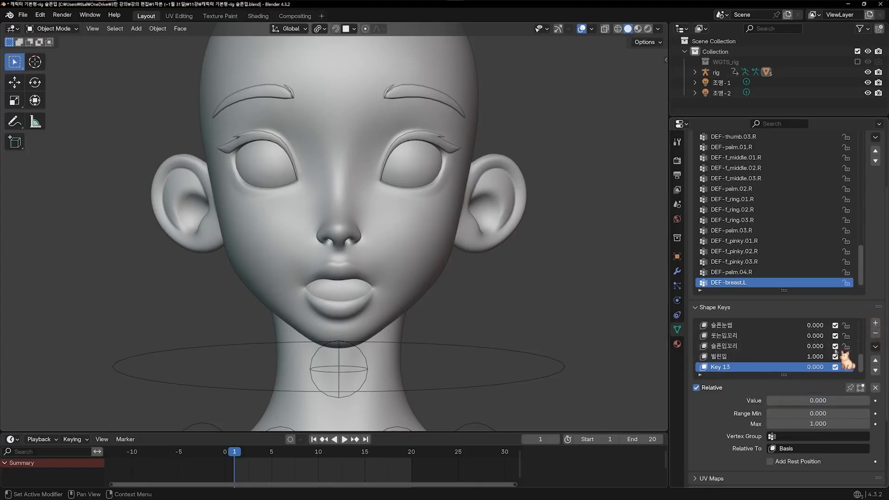
pyautogui.moveTo(812, 368); pyautogui.dragTo(832, 369)
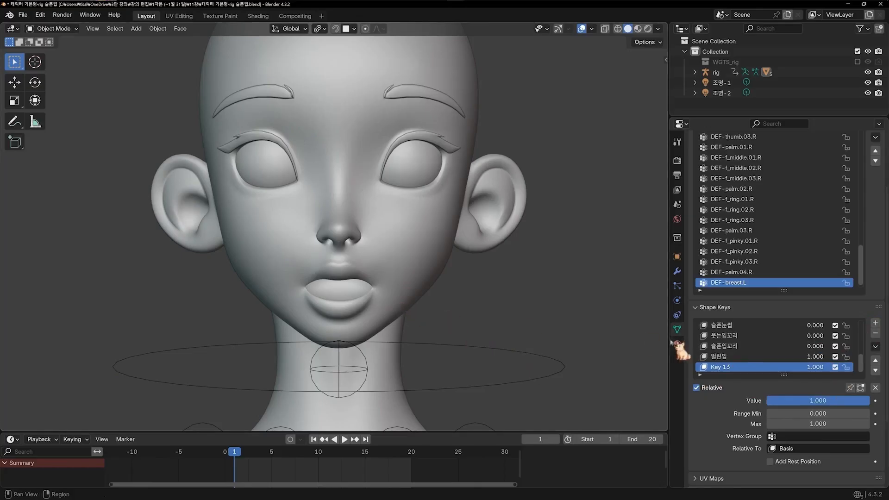
pyautogui.hotkey('ctrl', 'Tab')
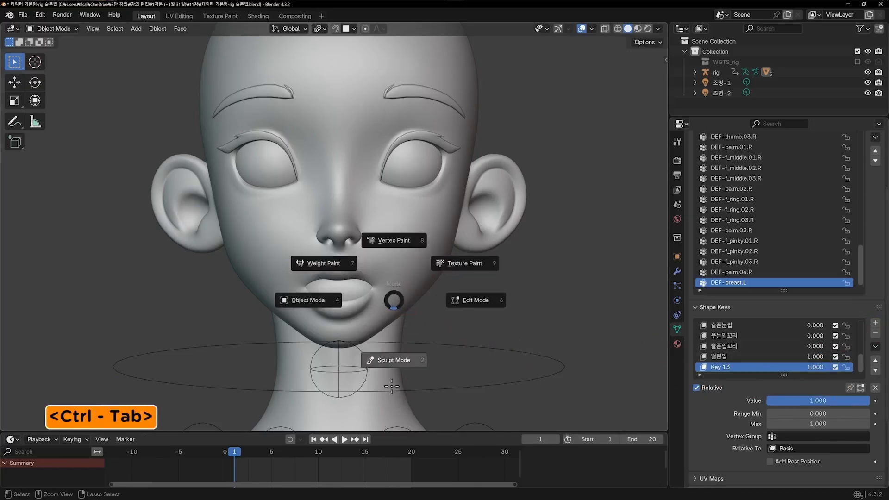
pyautogui.click(389, 362)
# - Pull the open mouth's corners up, outward and back with Elastic Grab to form an open smile, redoing one stroke
pyautogui.scroll(6, 410, 303)
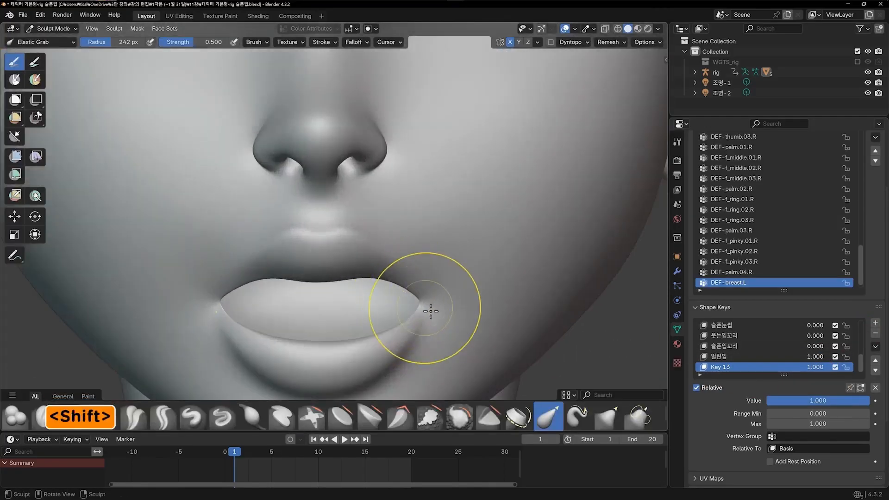
pyautogui.moveTo(407, 287)
pyautogui.mouseDown(button='middle')
pyautogui.moveTo(396, 284)
pyautogui.moveTo(432, 292)
pyautogui.mouseUp(button='middle')
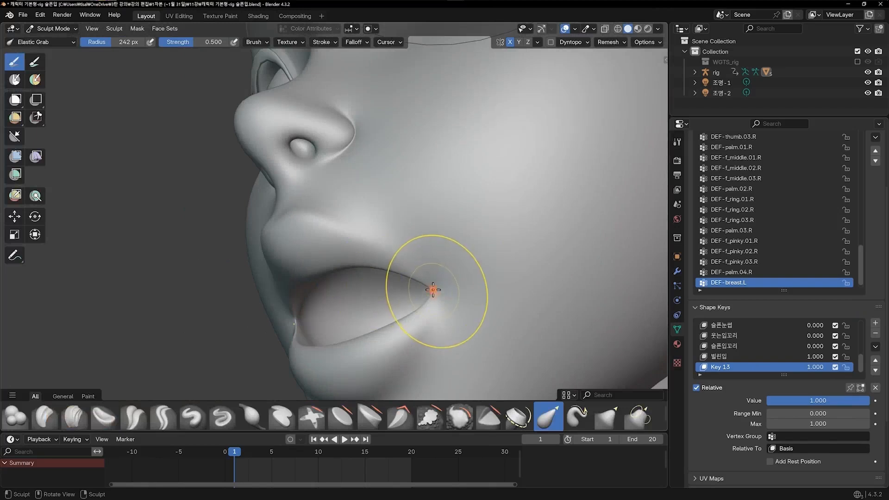
pyautogui.moveTo(492, 244); pyautogui.dragTo(462, 261, button='middle')
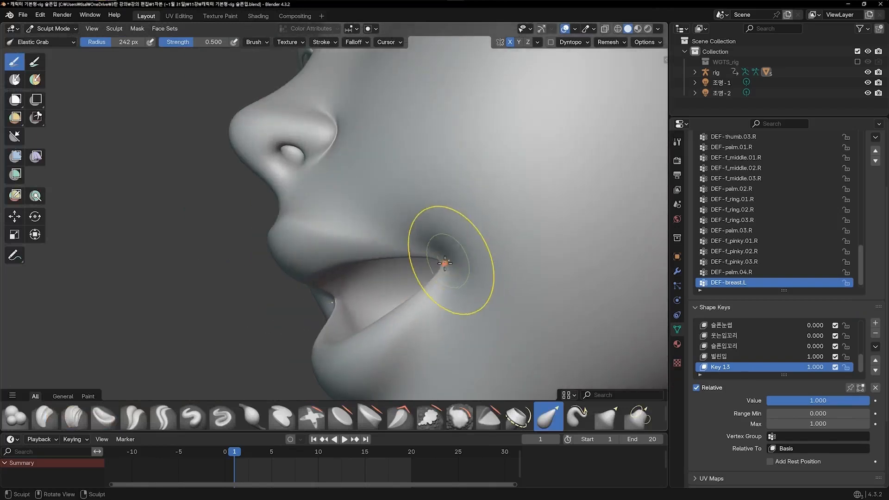
pyautogui.moveTo(483, 252)
pyautogui.mouseDown(button='middle')
pyautogui.moveTo(532, 254)
pyautogui.moveTo(490, 278)
pyautogui.moveTo(396, 250)
pyautogui.moveTo(387, 234)
pyautogui.moveTo(411, 250)
pyautogui.mouseUp(button='middle')
pyautogui.scroll(3, 389, 240)
pyautogui.scroll(3, 410, 250)
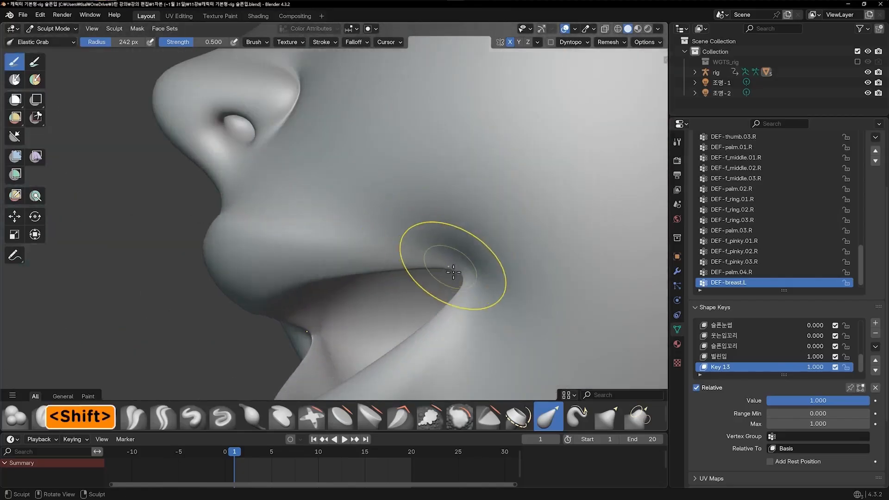
pyautogui.moveTo(456, 274); pyautogui.dragTo(466, 270)
pyautogui.hotkey('ctrl', 'z')
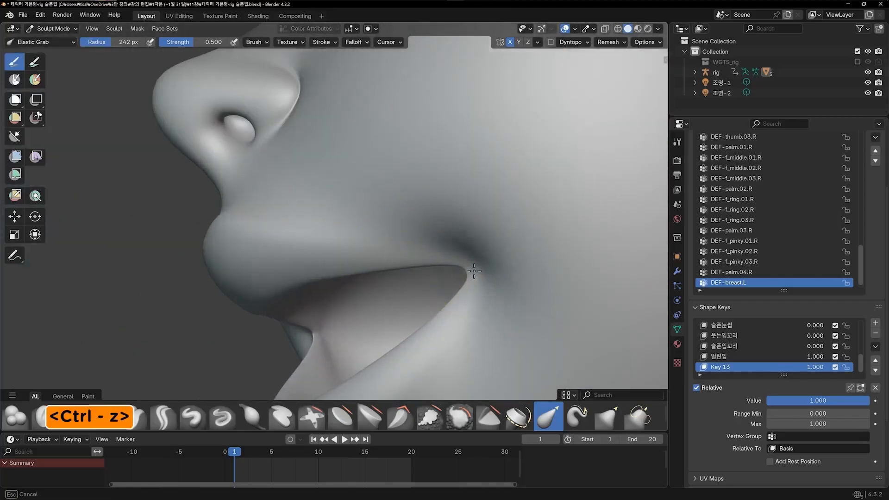
pyautogui.moveTo(472, 268); pyautogui.dragTo(538, 268, button='middle')
pyautogui.press('1')
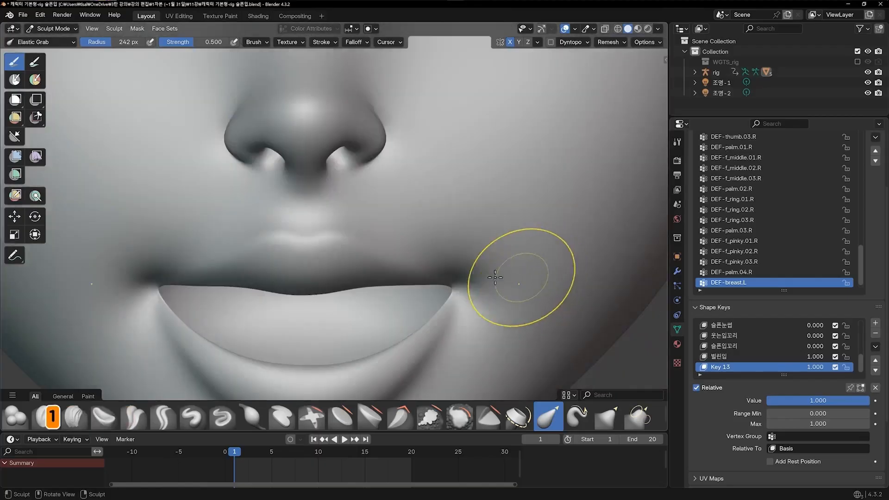
# - Reshape the middle of the upper lip and the raised mouth corners with Elastic Grab from the front
pyautogui.keyDown('shift'); pyautogui.moveTo(463, 278); pyautogui.dragTo(398, 261, button='middle'); pyautogui.keyUp('shift')
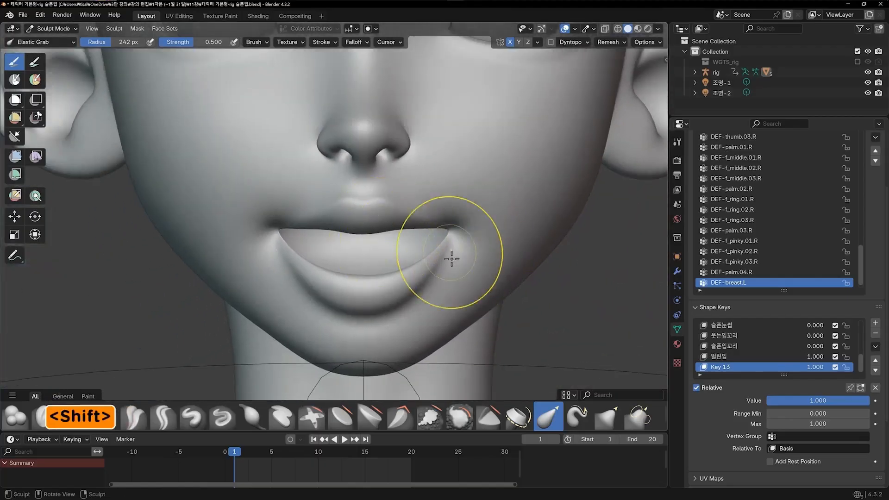
pyautogui.scroll(3, 416, 259)
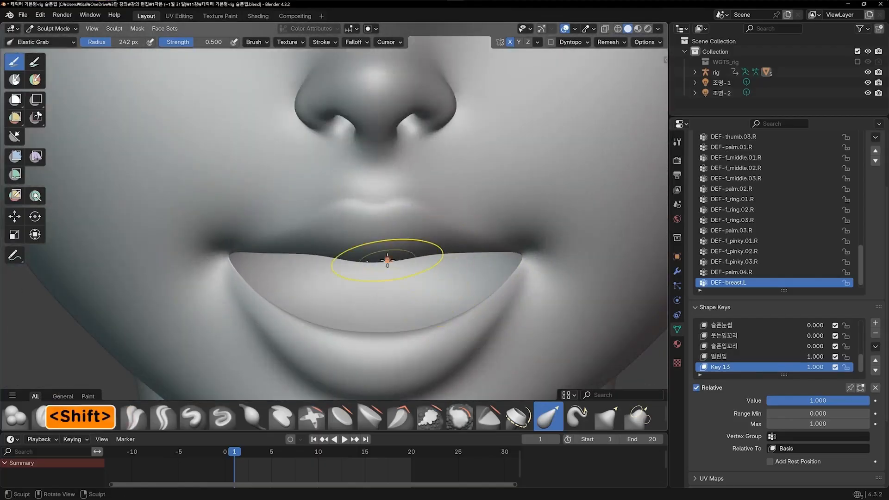
pyautogui.moveTo(387, 259); pyautogui.dragTo(389, 252)
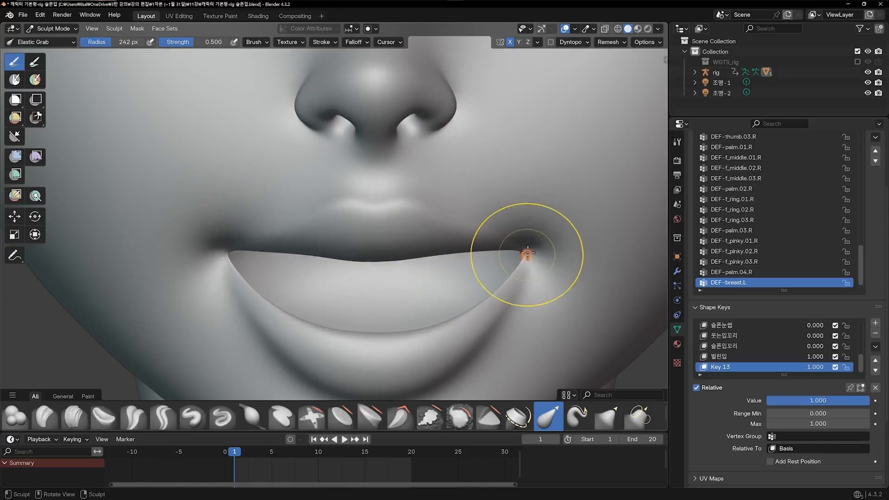
pyautogui.scroll(-2, 524, 274)
pyautogui.scroll(-6, 526, 275)
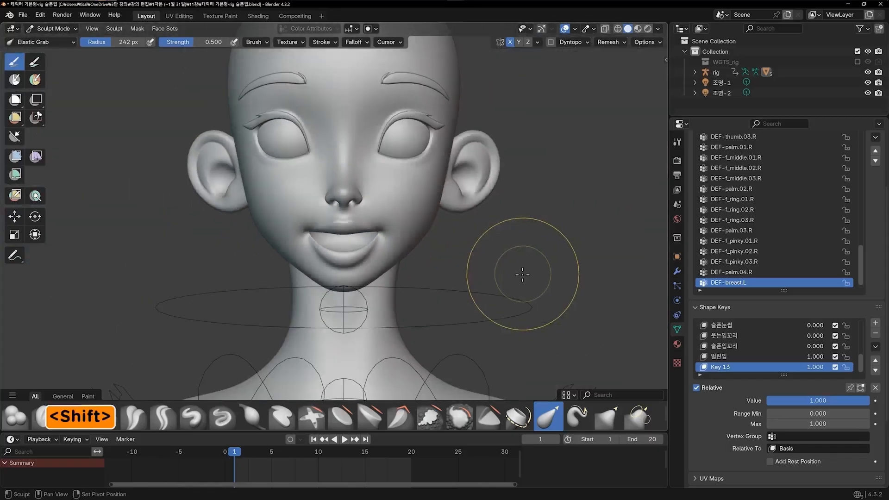
# - Sharpen the smiling mouth corner with close-up Elastic Grab strokes in side and three-quarter views
pyautogui.moveTo(522, 276)
pyautogui.keyDown('shift'); pyautogui.mouseDown(button='middle')
pyautogui.moveTo(501, 297)
pyautogui.moveTo(410, 268)
pyautogui.moveTo(439, 288)
pyautogui.mouseUp(button='middle'); pyautogui.keyUp('shift')
pyautogui.scroll(3, 467, 300)
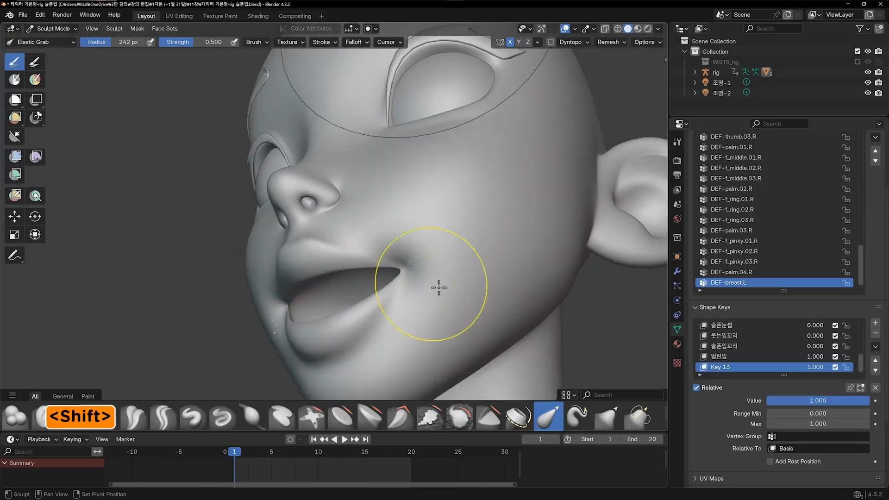
pyautogui.scroll(2, 438, 287)
pyautogui.scroll(8, 407, 254)
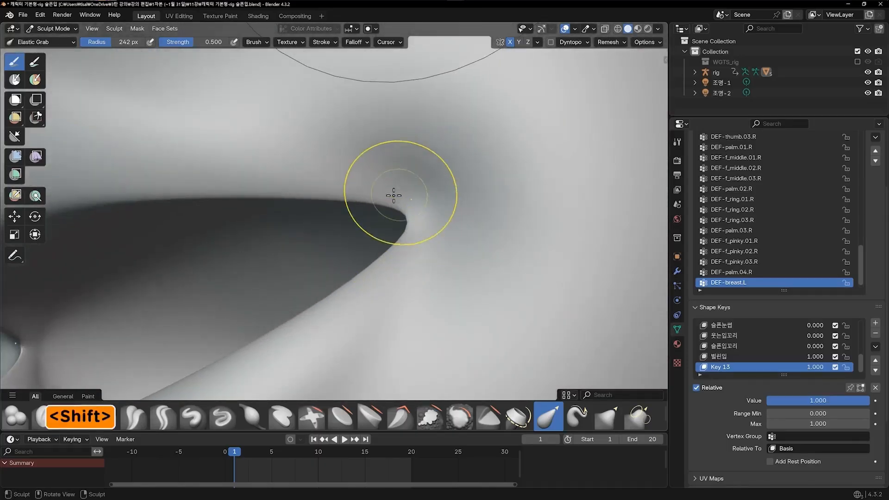
pyautogui.moveTo(391, 197)
pyautogui.mouseDown()
pyautogui.moveTo(402, 225)
pyautogui.moveTo(416, 232)
pyautogui.moveTo(411, 203)
pyautogui.mouseUp()
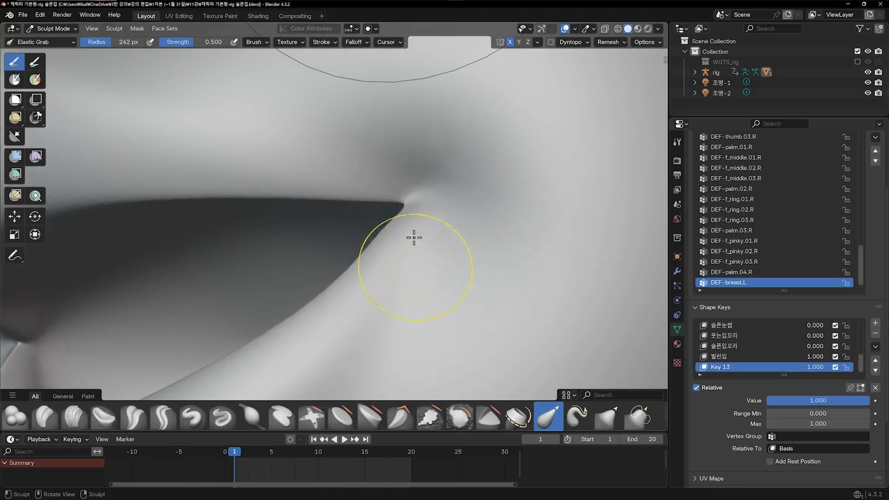
pyautogui.scroll(2, 414, 238)
pyautogui.moveTo(541, 181); pyautogui.dragTo(476, 195, button='middle')
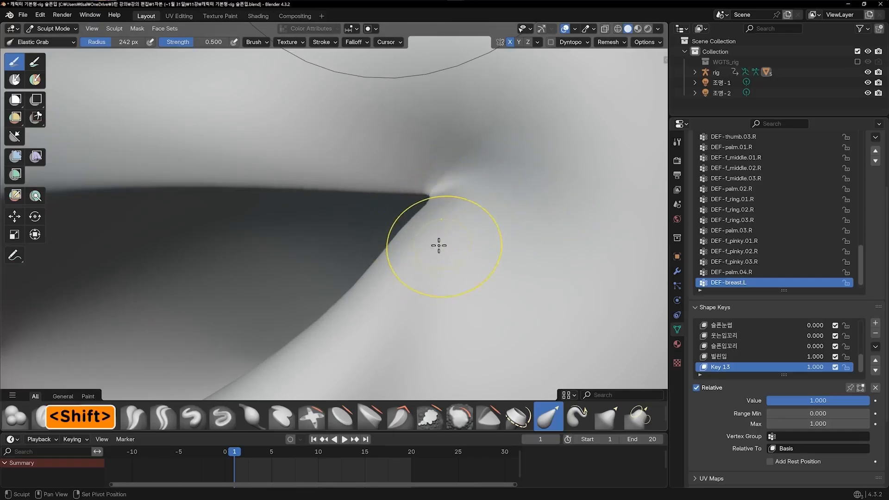
pyautogui.moveTo(438, 245); pyautogui.dragTo(403, 252, button='middle')
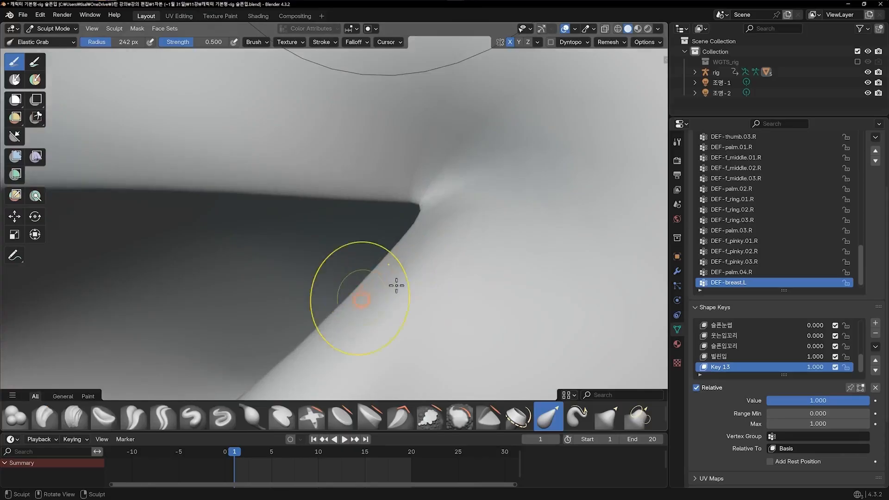
pyautogui.moveTo(397, 283)
pyautogui.mouseDown(button='middle')
pyautogui.moveTo(421, 229)
pyautogui.moveTo(332, 203)
pyautogui.moveTo(444, 231)
pyautogui.mouseUp(button='middle')
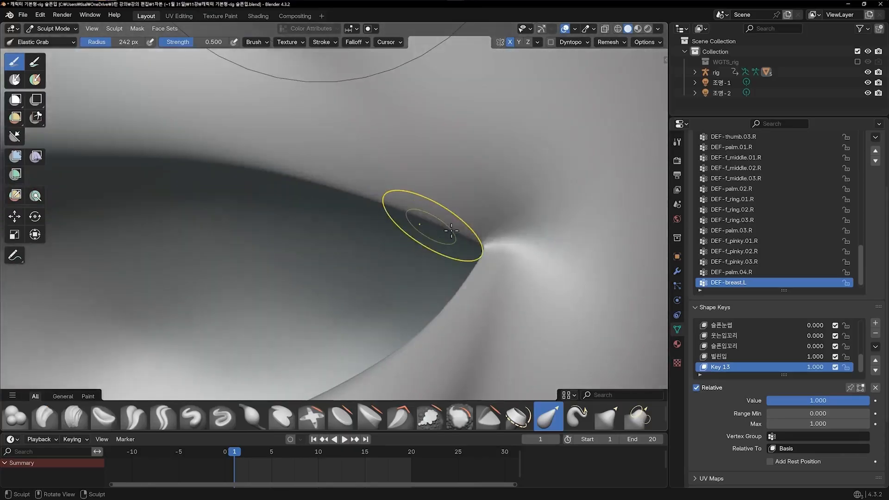
# - Refine the smiling mouth corner and the adjoining lower lip edge with small Elastic Grab strokes in front view
pyautogui.press('1')
pyautogui.scroll(-3, 533, 268)
pyautogui.keyDown('shift'); pyautogui.moveTo(504, 266); pyautogui.dragTo(531, 230, button='middle'); pyautogui.keyUp('shift')
pyautogui.scroll(1, 531, 230)
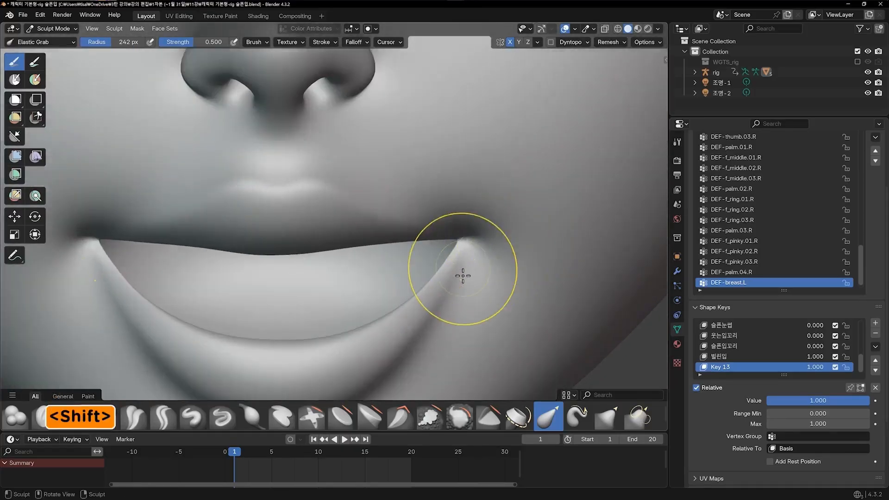
pyautogui.moveTo(461, 271); pyautogui.dragTo(453, 261)
pyautogui.keyDown('shift'); pyautogui.moveTo(458, 261); pyautogui.dragTo(429, 242, button='middle'); pyautogui.keyUp('shift')
pyautogui.scroll(3, 430, 242)
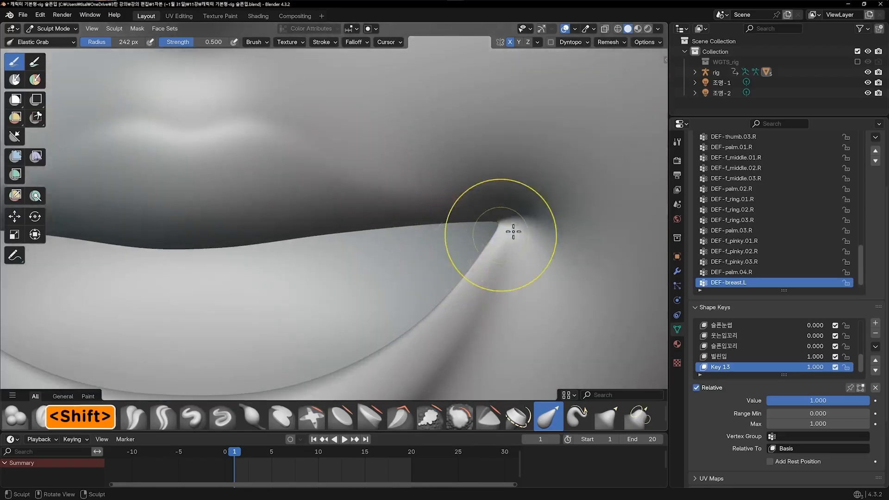
pyautogui.keyDown('shift'); pyautogui.moveTo(512, 232); pyautogui.dragTo(407, 234, button='middle'); pyautogui.keyUp('shift')
pyautogui.scroll(3, 407, 234)
pyautogui.moveTo(443, 237); pyautogui.dragTo(445, 232)
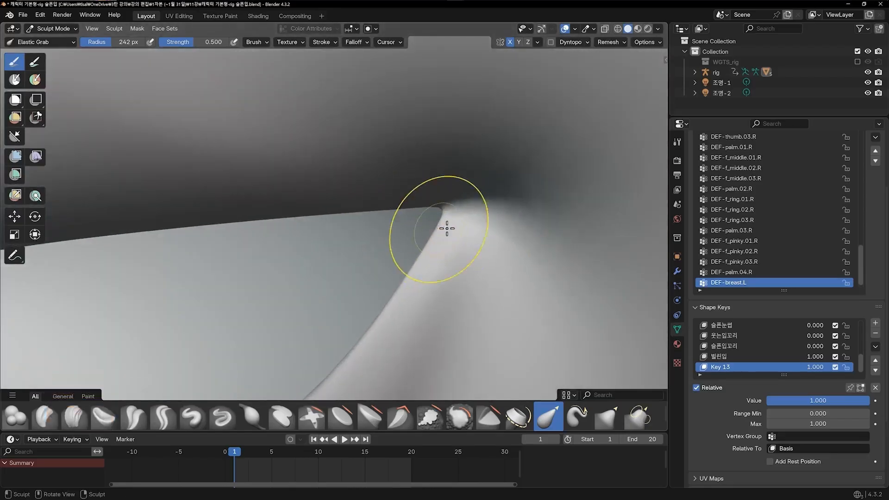
pyautogui.moveTo(415, 289); pyautogui.dragTo(403, 300)
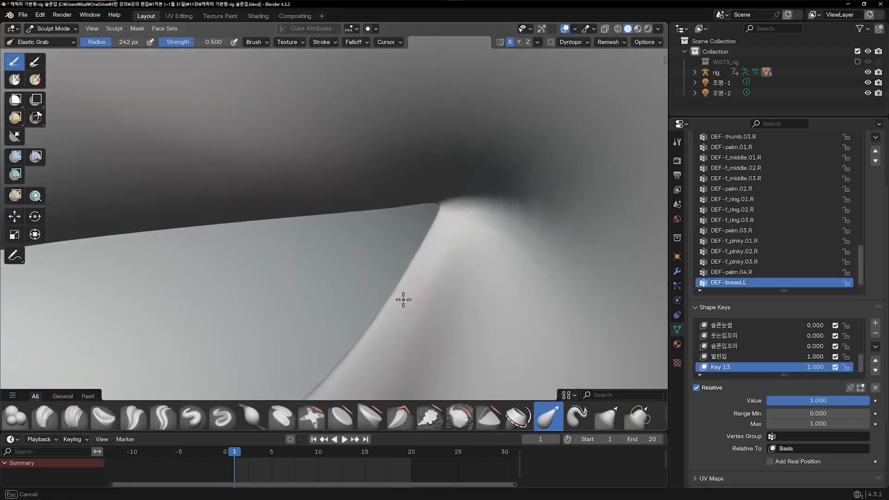
# - Lower the mouth corner slightly with Elastic Grab and even out the upper lip's edge and the skin above it
pyautogui.scroll(-6, 446, 270)
pyautogui.keyDown('shift'); pyautogui.moveTo(437, 255); pyautogui.dragTo(518, 243, button='middle'); pyautogui.keyUp('shift')
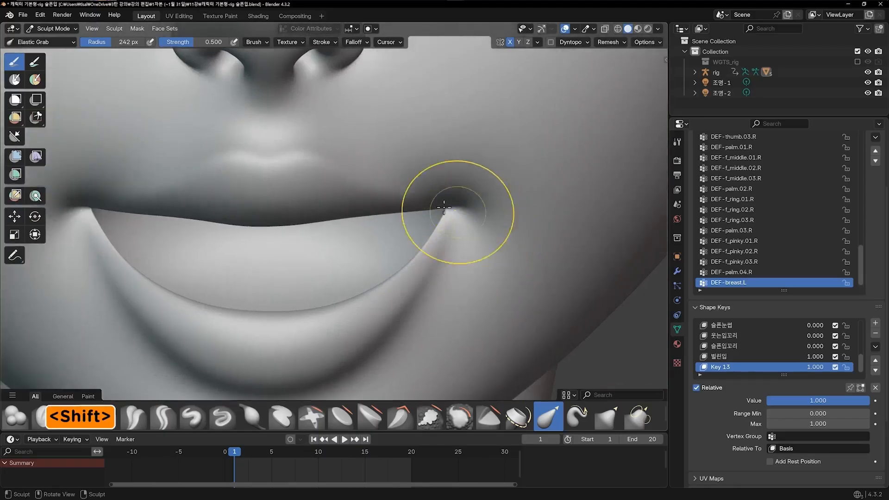
pyautogui.moveTo(446, 203); pyautogui.dragTo(452, 220)
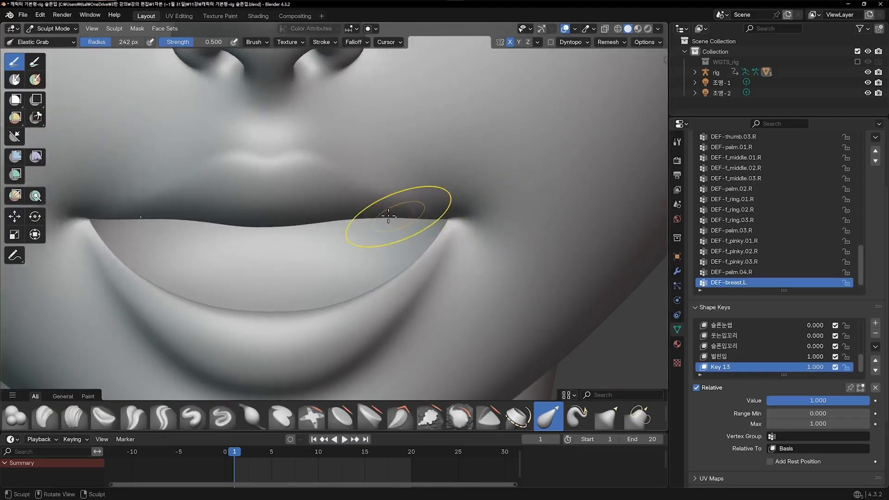
pyautogui.moveTo(370, 216); pyautogui.dragTo(352, 217)
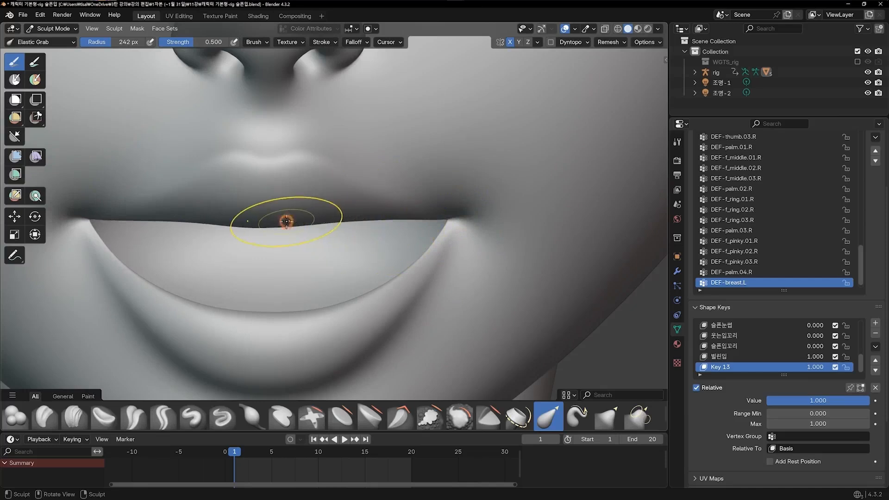
pyautogui.moveTo(286, 222); pyautogui.dragTo(300, 219)
pyautogui.moveTo(303, 151); pyautogui.dragTo(310, 155)
pyautogui.moveTo(352, 174); pyautogui.dragTo(359, 179)
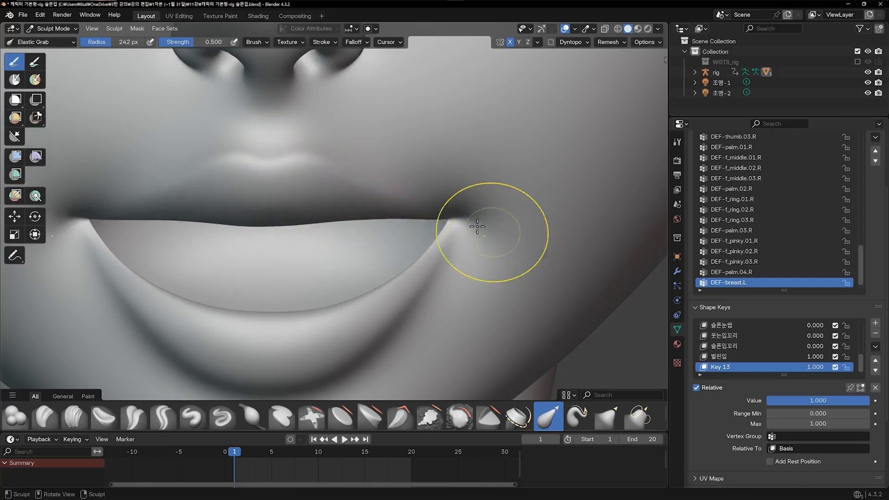
# - Undo the last strokes beside the mouth corner and smooth the cheek surface just outside it
pyautogui.scroll(-3, 516, 248)
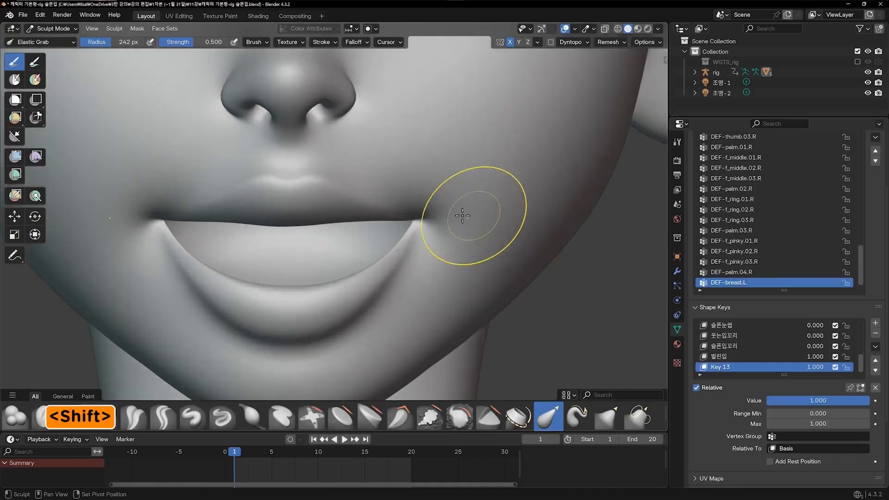
pyautogui.hotkey('ctrl', 'z')
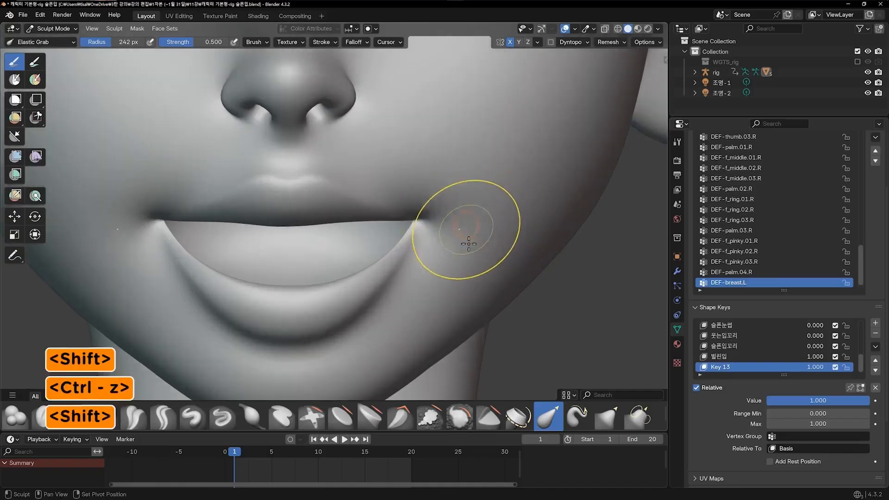
pyautogui.hotkey('ctrl', 'z')
pyautogui.keyDown('shift'); pyautogui.moveTo(438, 226); pyautogui.dragTo(447, 245); pyautogui.keyUp('shift')
pyautogui.scroll(-3, 491, 266)
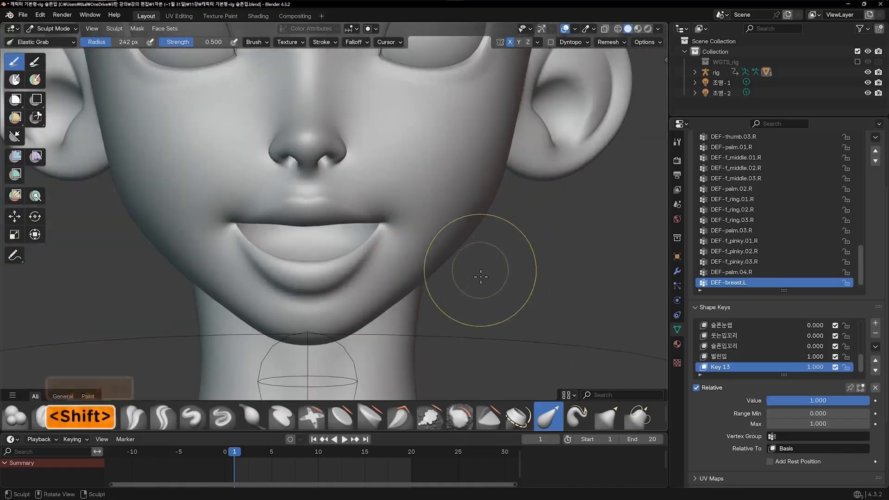
# - Pull the lower lip's edge inward near the corner and nudge the upper lip edge down with Elastic Grab, undoing the last stroke
pyautogui.scroll(2, 463, 259)
pyautogui.scroll(4, 460, 258)
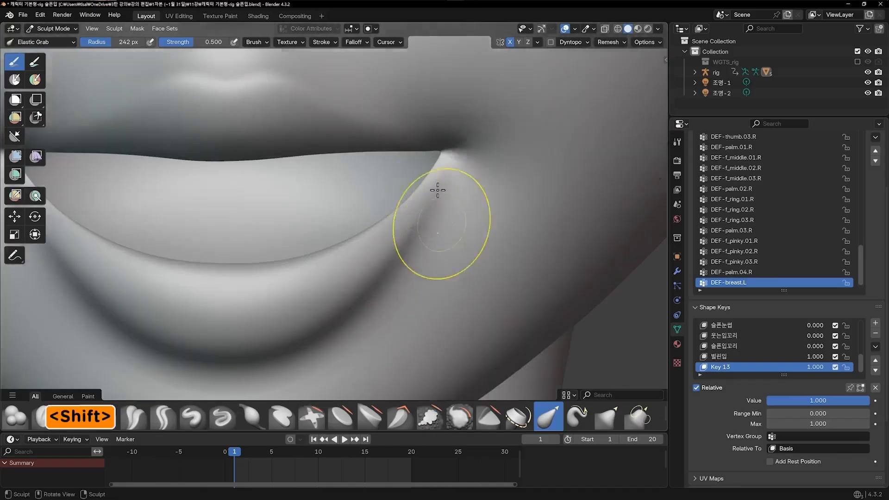
pyautogui.moveTo(432, 172); pyautogui.dragTo(420, 178)
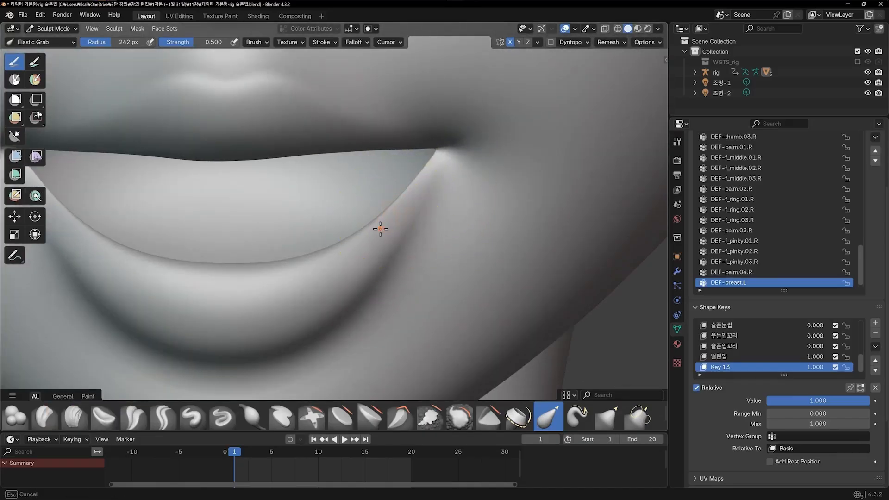
pyautogui.moveTo(392, 148); pyautogui.dragTo(393, 154)
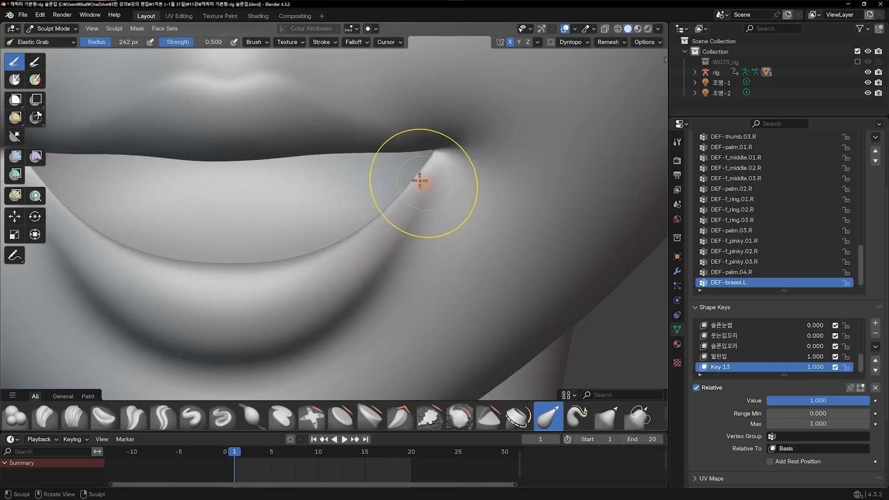
pyautogui.moveTo(367, 153); pyautogui.dragTo(369, 155)
pyautogui.scroll(-3, 417, 199)
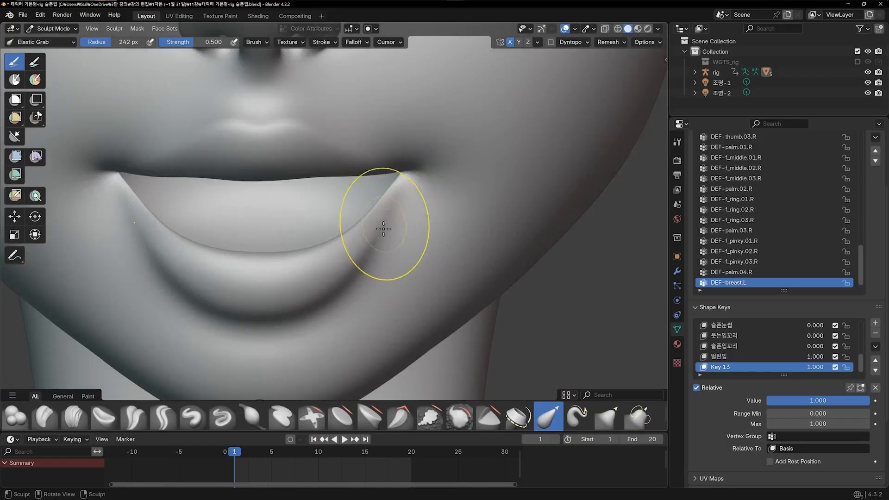
pyautogui.hotkey('ctrl', 'z')
# - Adjust the lip edge just below the mouth corner with a close-up Elastic Grab stroke
pyautogui.scroll(4, 414, 200)
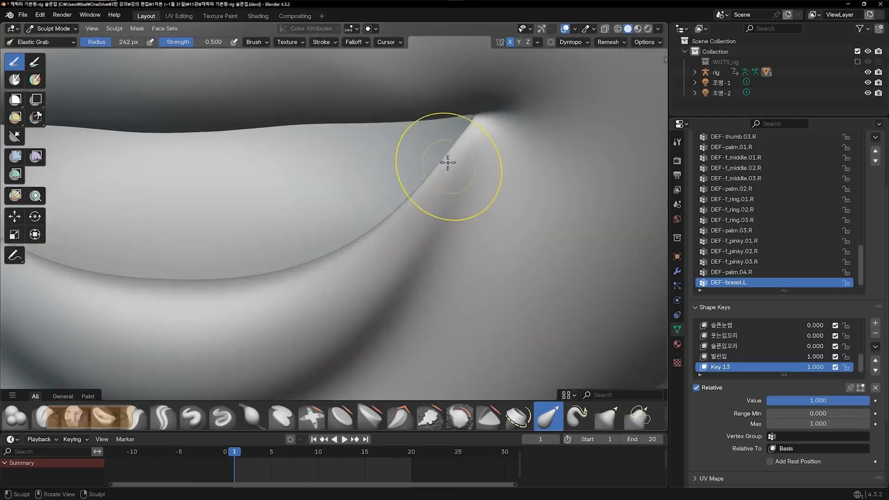
pyautogui.moveTo(449, 159); pyautogui.dragTo(449, 165)
pyautogui.scroll(-4, 463, 195)
pyautogui.scroll(3, 403, 185)
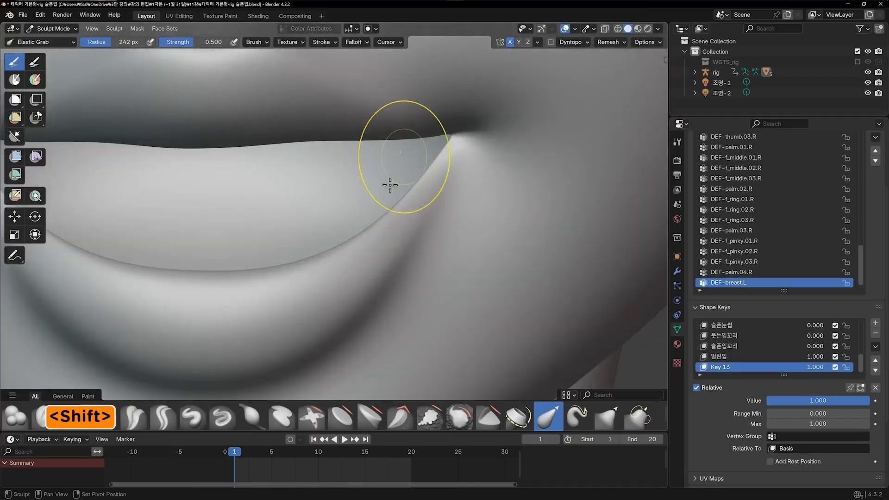
pyautogui.keyDown('shift'); pyautogui.moveTo(389, 185); pyautogui.dragTo(349, 259, button='middle'); pyautogui.keyUp('shift')
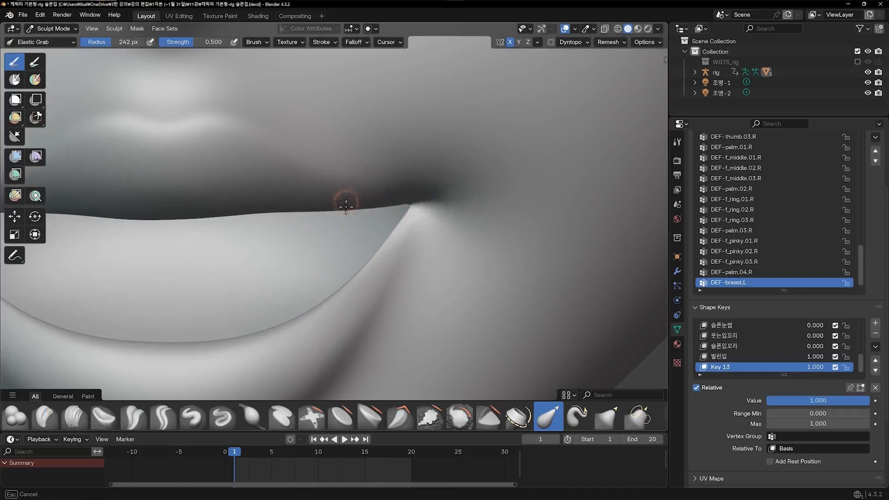
# - Smooth the lower lip from the corner along its edge in three-quarter view, and undo a trial grab on the opposite side
pyautogui.scroll(-6, 345, 205)
pyautogui.press('KP_4')
pyautogui.press('KP_4')
pyautogui.press('KP_4')
pyautogui.press('KP_4')
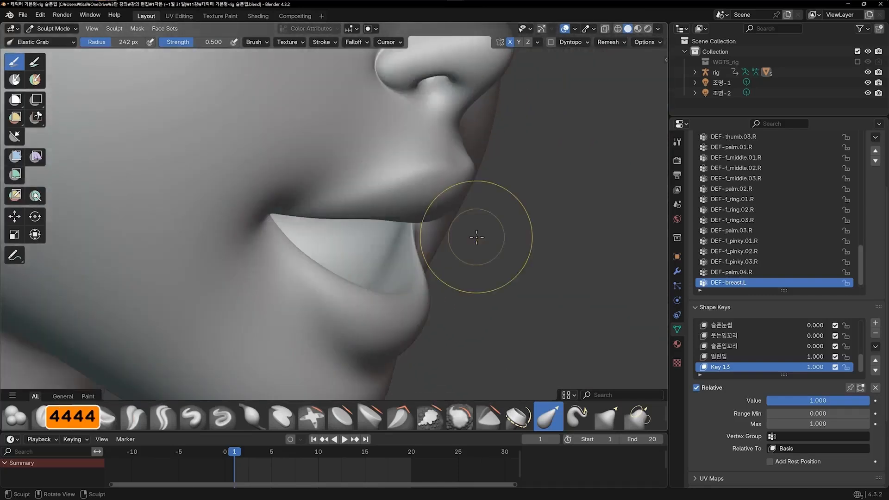
pyautogui.press('KP_6')
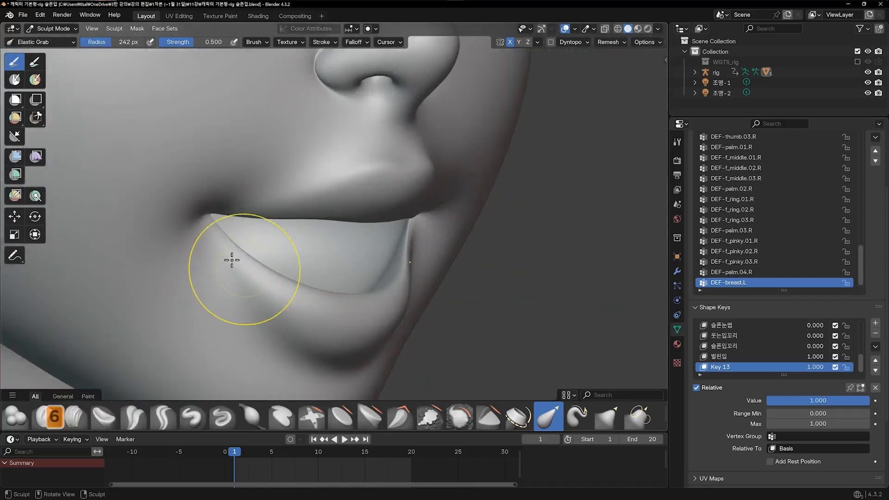
pyautogui.press('shift')
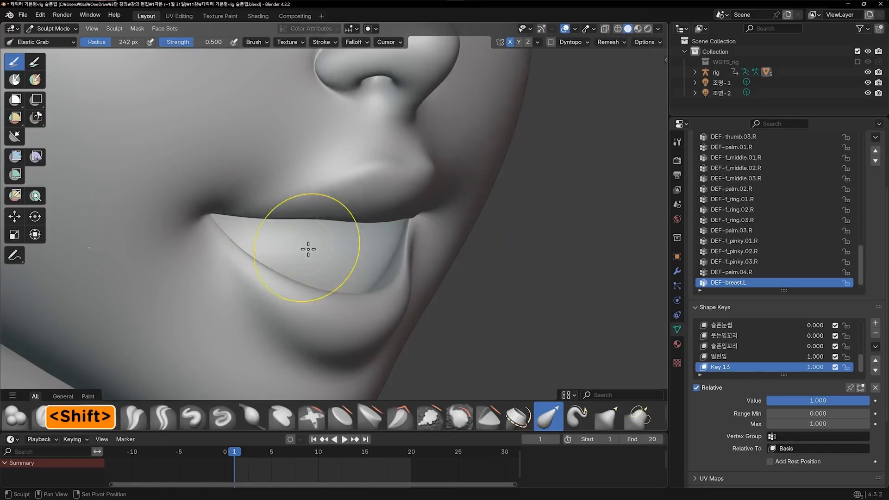
pyautogui.scroll(2, 308, 249)
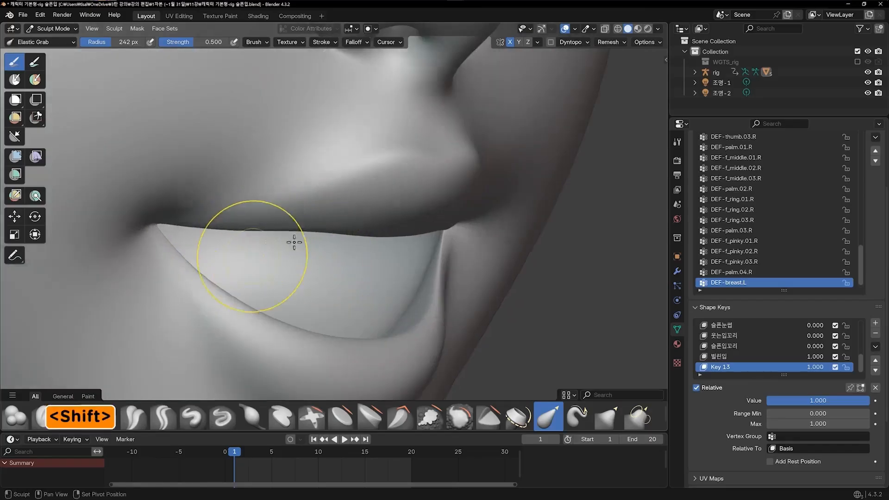
pyautogui.keyDown('shift'); pyautogui.moveTo(294, 243); pyautogui.dragTo(378, 220, button='middle'); pyautogui.keyUp('shift')
pyautogui.scroll(1, 361, 227)
pyautogui.keyDown('shift'); pyautogui.moveTo(252, 245); pyautogui.dragTo(349, 309); pyautogui.keyUp('shift')
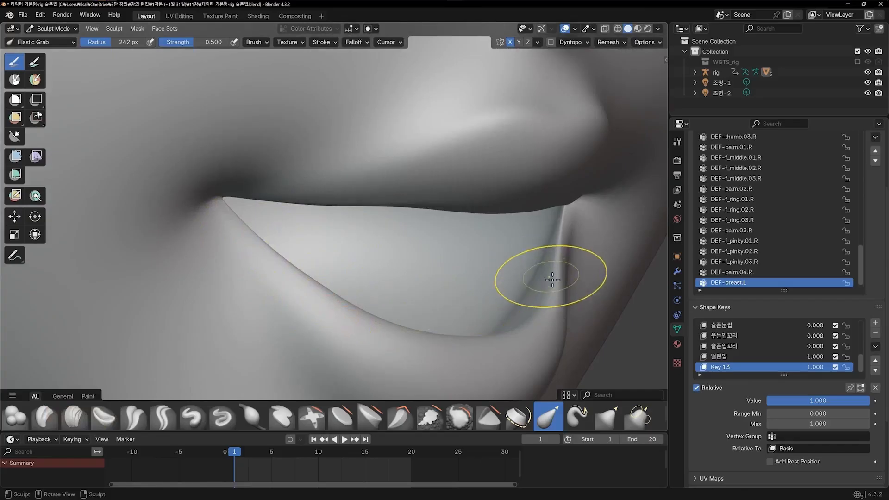
pyautogui.moveTo(552, 280); pyautogui.dragTo(551, 258)
pyautogui.hotkey('ctrl', 'z')
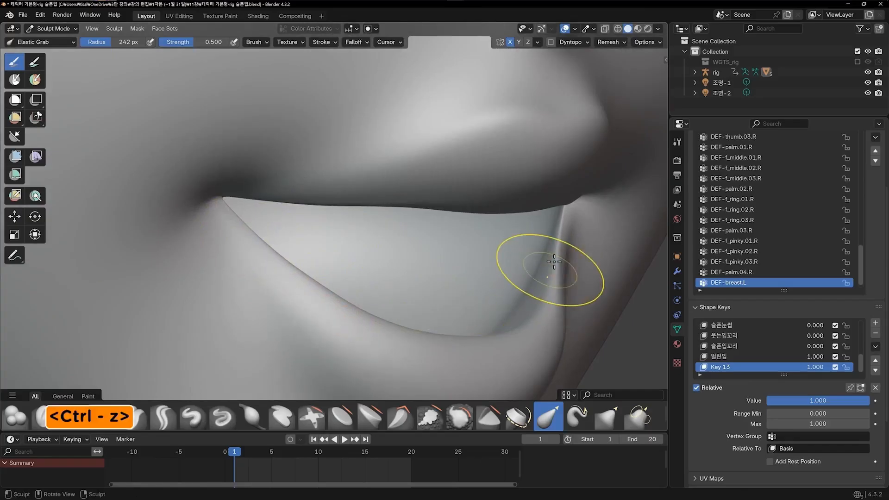
# - Examine the open smile's corner up close and the whole face in three-quarter view
pyautogui.scroll(-5, 554, 264)
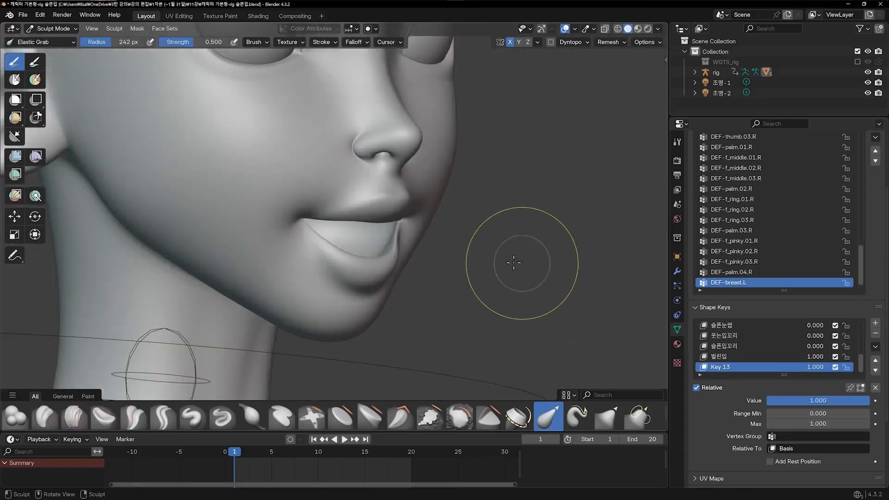
pyautogui.scroll(6, 287, 208)
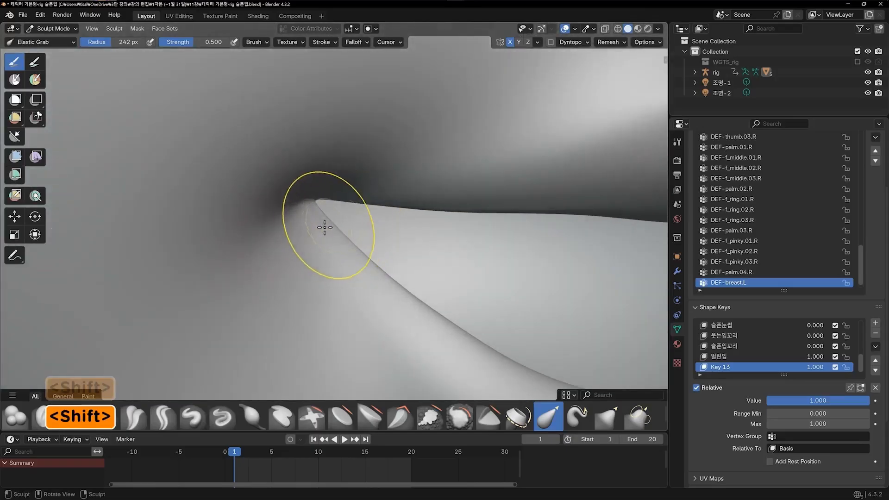
pyautogui.scroll(-6, 480, 254)
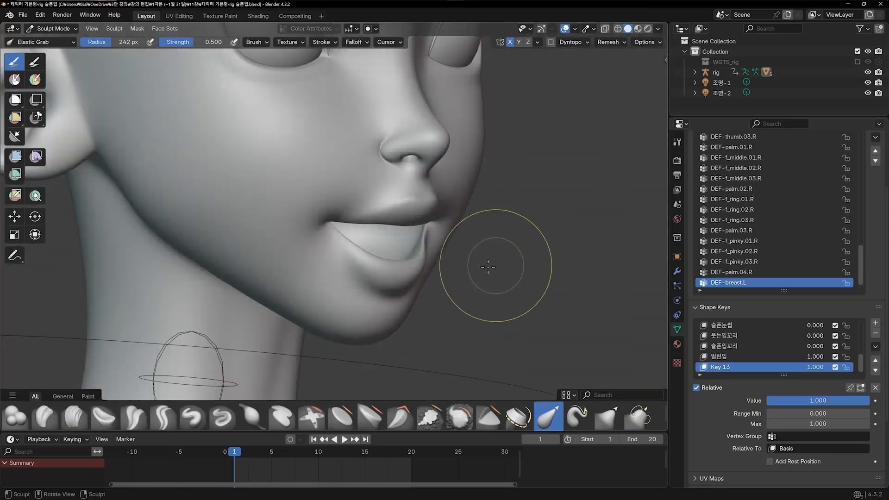
pyautogui.scroll(1, 486, 268)
pyautogui.keyDown('shift'); pyautogui.moveTo(476, 274); pyautogui.dragTo(407, 301, button='middle'); pyautogui.keyUp('shift')
pyautogui.scroll(-3, 431, 279)
pyautogui.keyDown('shift'); pyautogui.moveTo(441, 275); pyautogui.dragTo(452, 298, button='middle'); pyautogui.keyUp('shift')
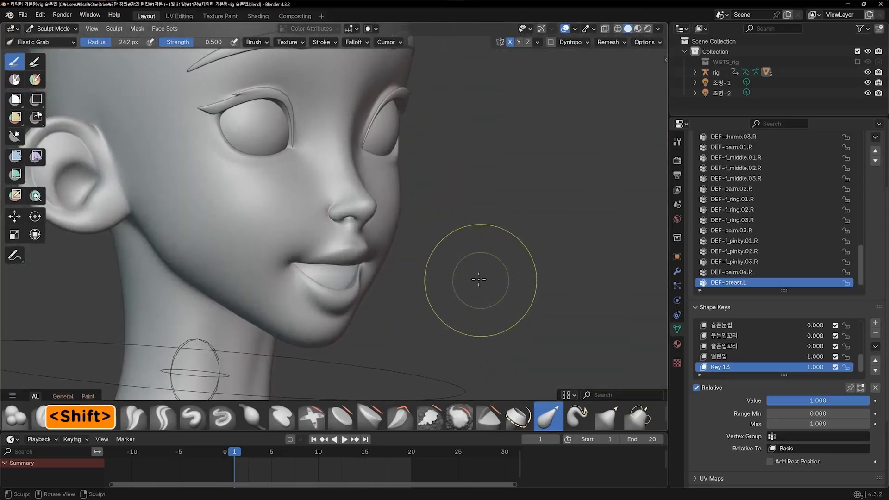
# - Switch to Object Mode, scrub the Key 13 shape key back to 1.000, and examine the smile from the front and side angles
pyautogui.press('1')
pyautogui.hotkey('ctrl', 'Tab')
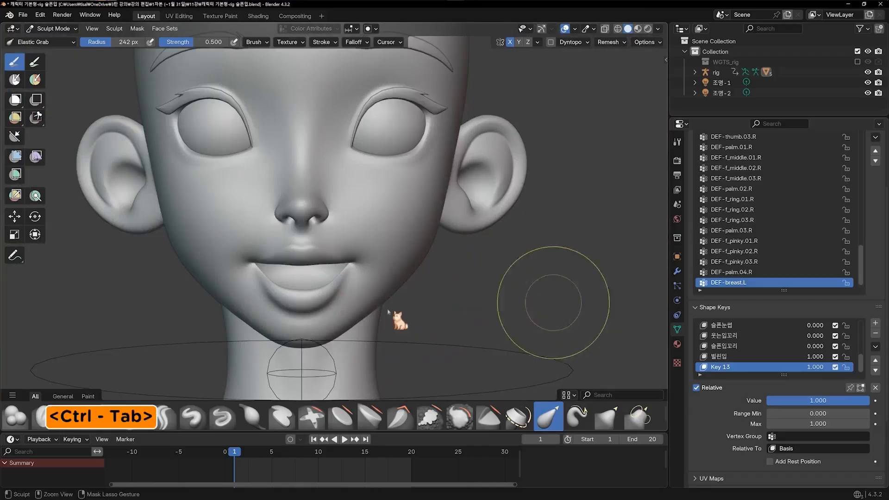
pyautogui.click(388, 312)
pyautogui.moveTo(811, 370)
pyautogui.mouseDown()
pyautogui.moveTo(759, 369)
pyautogui.moveTo(811, 370)
pyautogui.mouseUp()
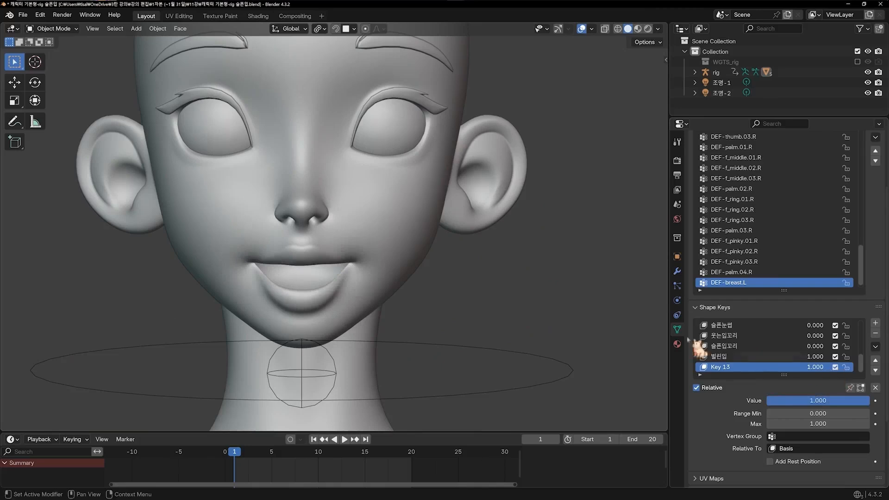
pyautogui.press('KP_6')
pyautogui.press('KP_6')
pyautogui.press('KP_6')
pyautogui.press('KP_6')
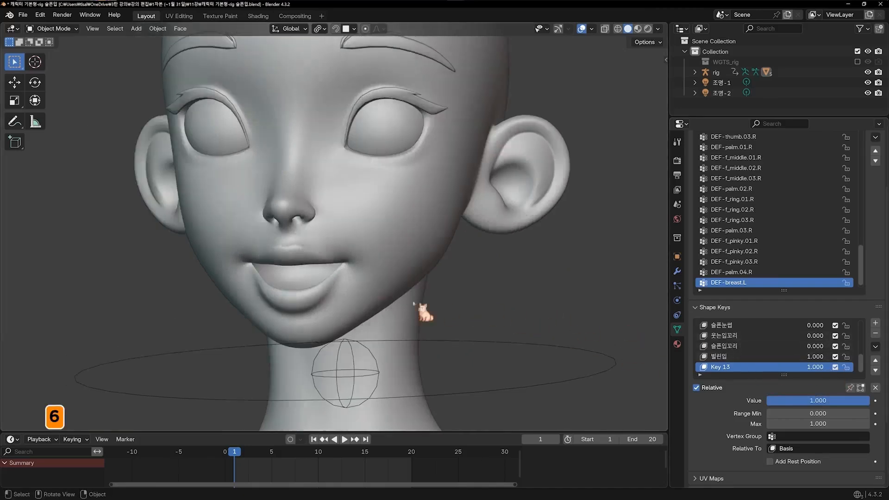
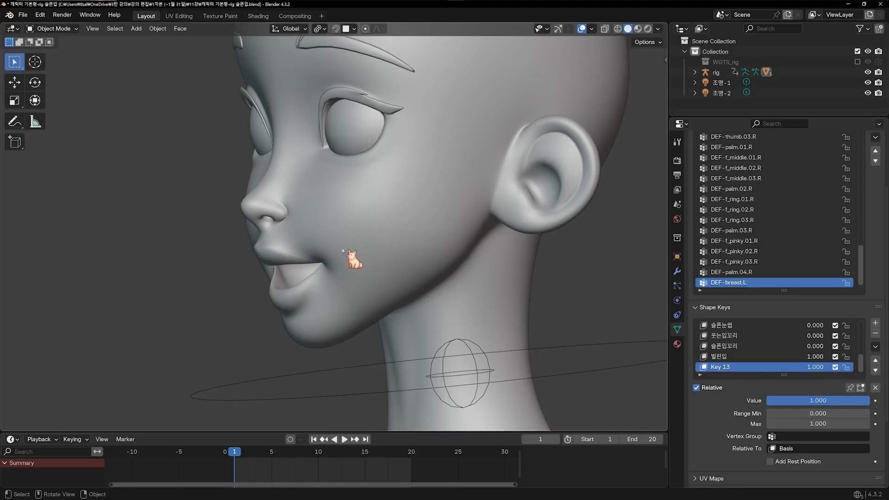
pyautogui.press('KP_1')
pyautogui.press('KP_6')
pyautogui.press('KP_6')
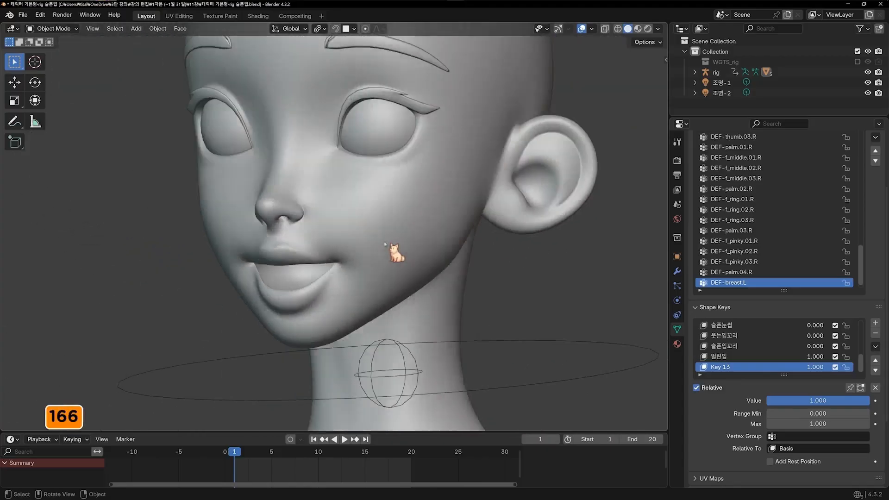
pyautogui.press('KP_6')
pyautogui.press('KP_6')
# - Return to Sculpt Mode and build up the cheek beside the mouth corner with the Draw brush, undoing unwanted strokes
pyautogui.hotkey('ctrl', 'Tab')
pyautogui.click(367, 286)
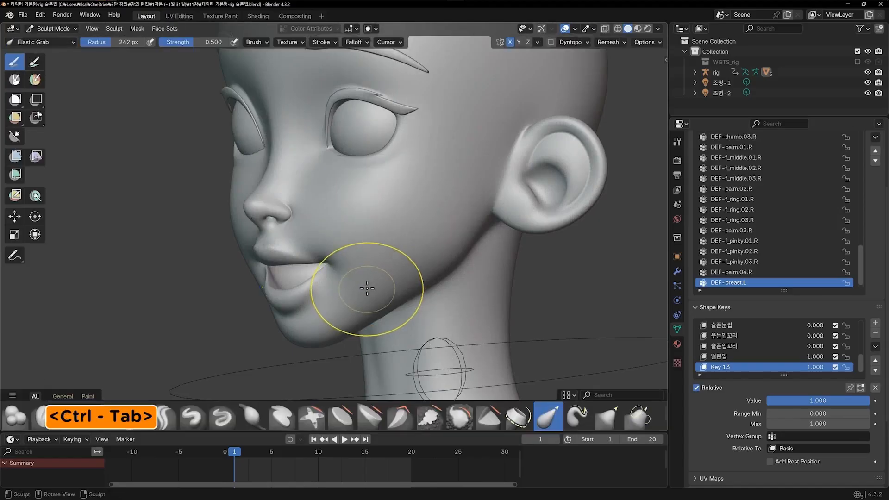
pyautogui.press('x')
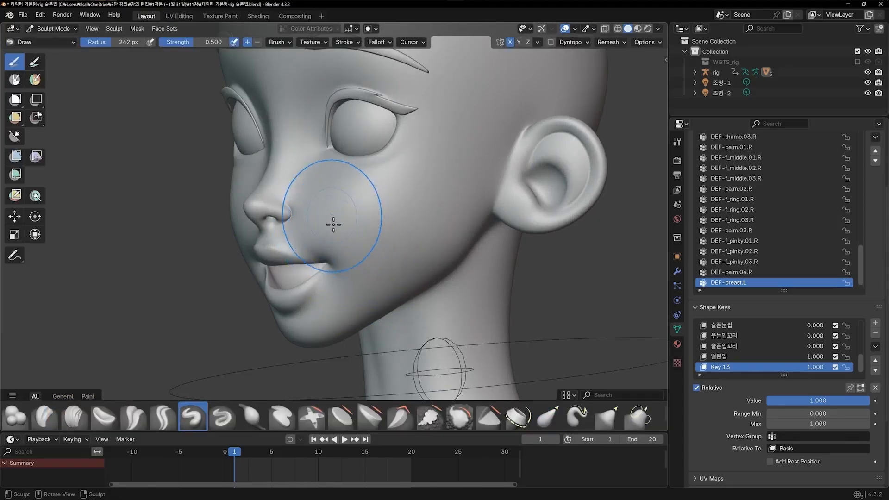
pyautogui.hotkey('ctrl', 'z')
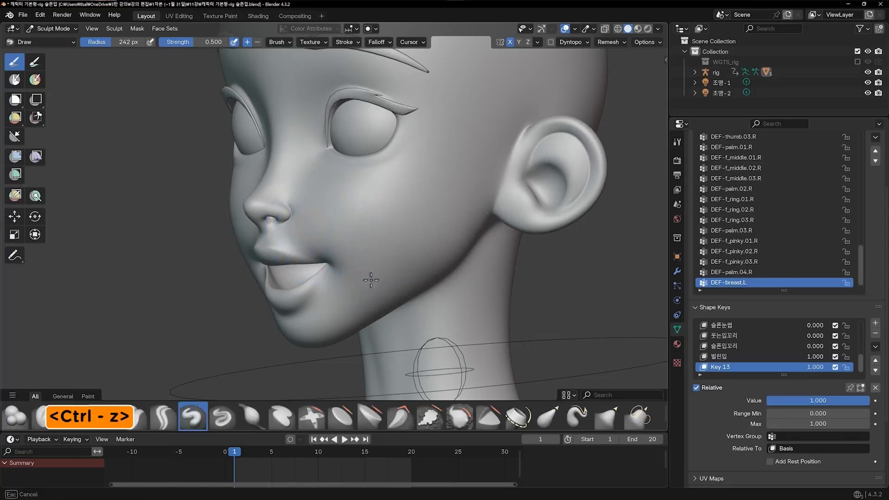
pyautogui.hotkey('ctrl', 'z')
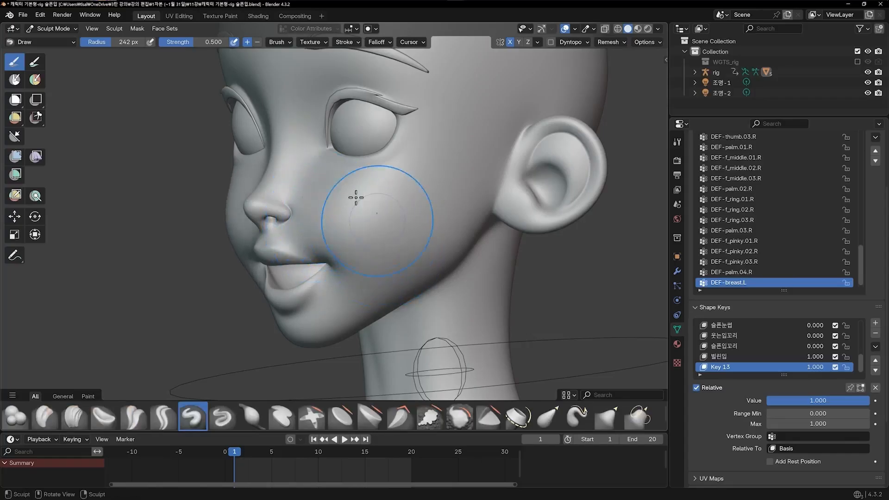
pyautogui.hotkey('ctrl', 'z')
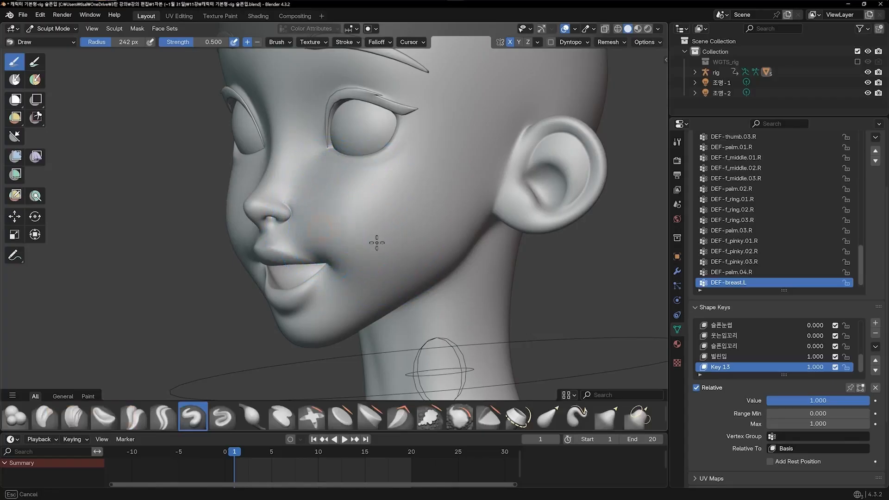
pyautogui.hotkey('ctrl', 'z')
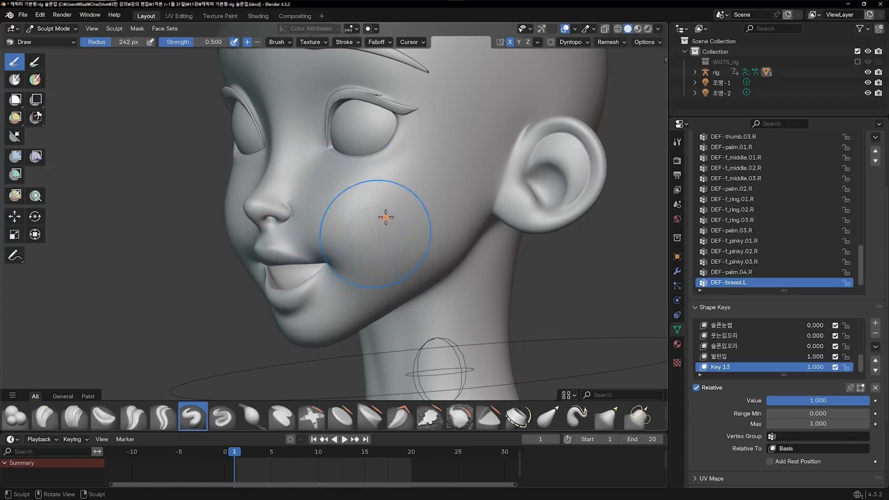
# - Smooth the cheek from the front view, from beside the mouth up toward the cheekbone
pyautogui.press('KP_1')
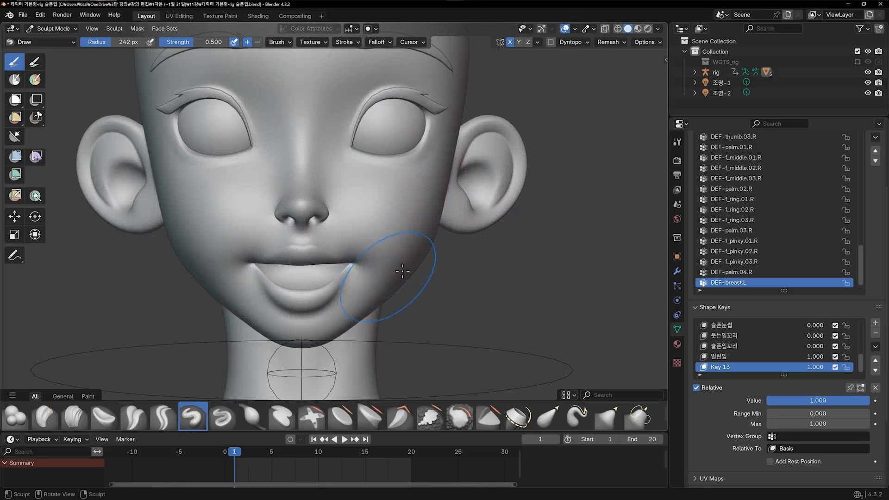
pyautogui.keyDown('shift'); pyautogui.moveTo(405, 270); pyautogui.dragTo(402, 255); pyautogui.keyUp('shift')
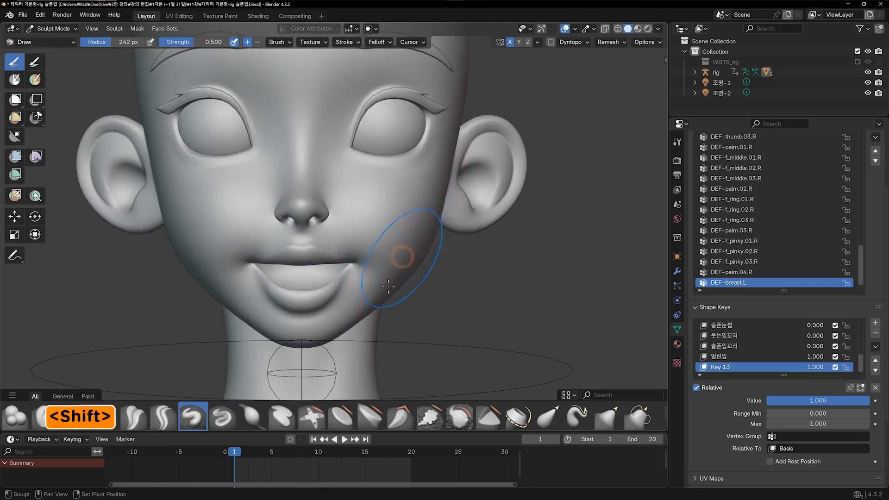
pyautogui.keyDown('shift'); pyautogui.moveTo(386, 206); pyautogui.dragTo(408, 220); pyautogui.keyUp('shift')
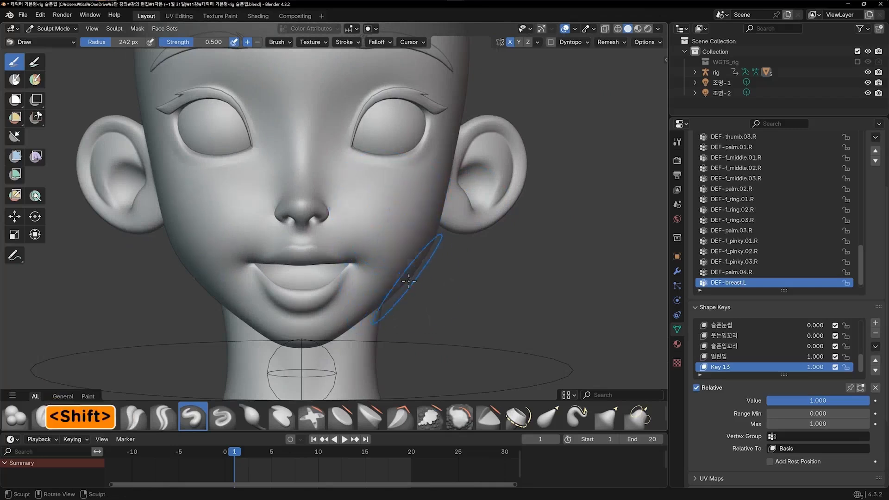
# - Reshape the upper lip and nudge the lower lip upward with the Elastic Grab brush, undoing the first stroke
pyautogui.click(553, 418)
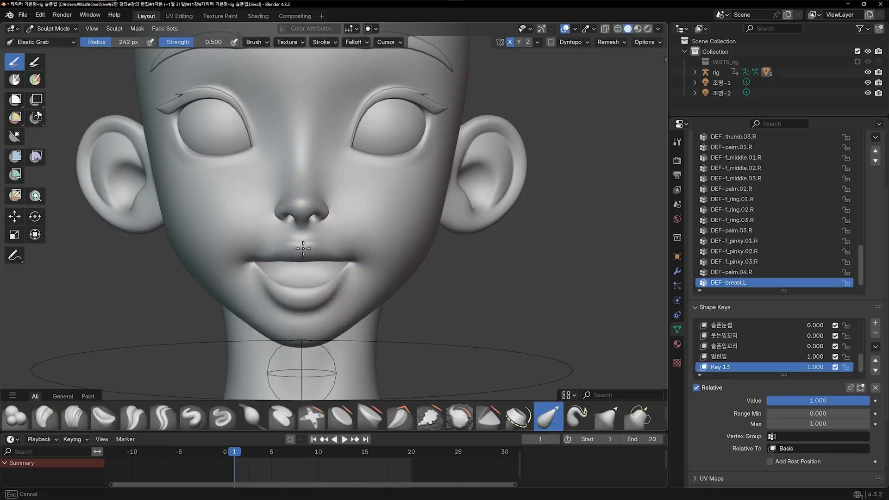
pyautogui.hotkey('ctrl', 'z')
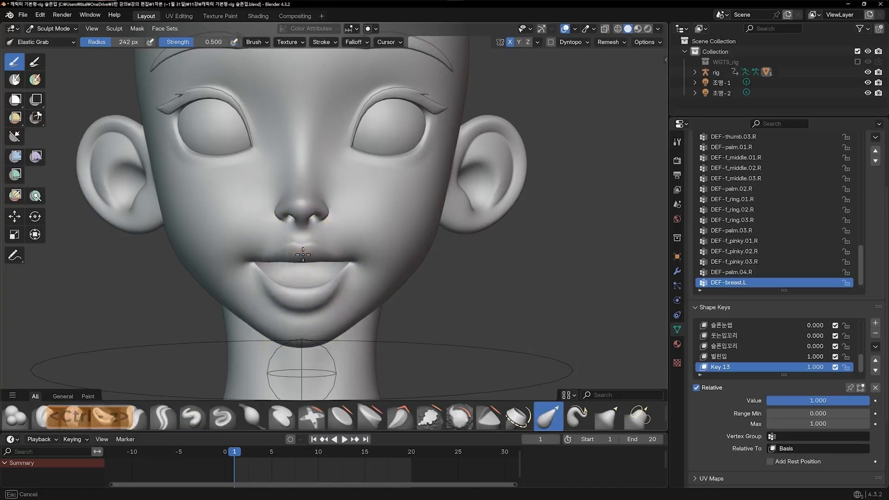
pyautogui.moveTo(305, 308); pyautogui.dragTo(325, 278)
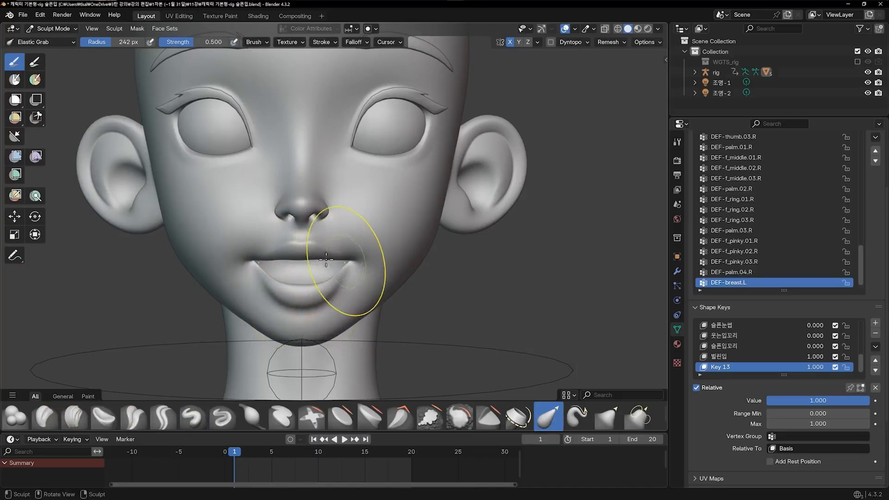
pyautogui.press('shift')
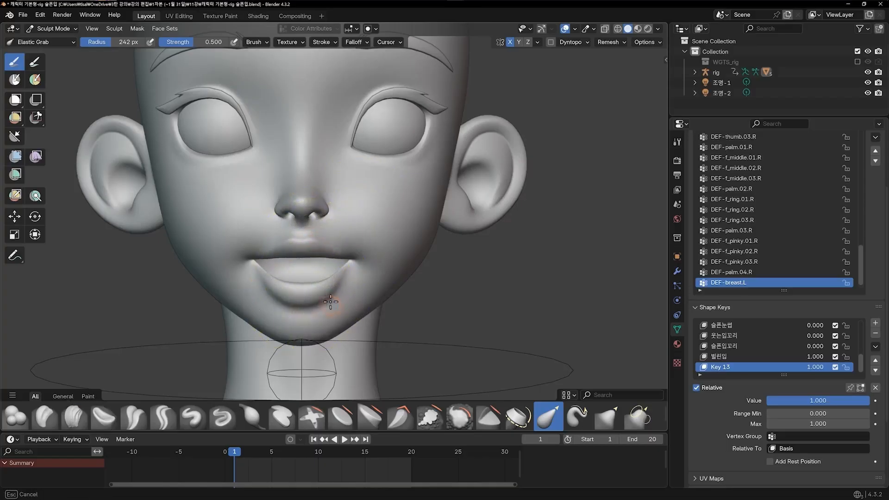
pyautogui.moveTo(330, 302); pyautogui.dragTo(330, 297)
# - Pull the lower lip's edge upward near the mouth corner with Elastic Grab to refine the open smile's curve
pyautogui.keyDown('shift'); pyautogui.moveTo(341, 254); pyautogui.dragTo(353, 239, button='middle'); pyautogui.keyUp('shift')
pyautogui.keyDown('ctrl'); pyautogui.moveTo(354, 274); pyautogui.dragTo(392, 217, button='middle'); pyautogui.keyUp('ctrl')
pyautogui.moveTo(330, 304); pyautogui.dragTo(322, 274)
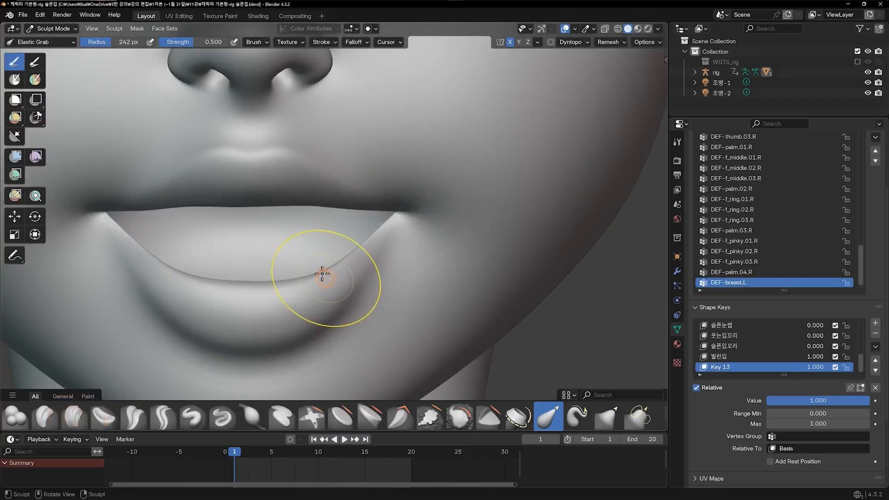
pyautogui.moveTo(363, 255)
pyautogui.keyDown('ctrl'); pyautogui.mouseDown(button='middle')
pyautogui.moveTo(384, 277)
pyautogui.moveTo(368, 262)
pyautogui.moveTo(377, 218)
pyautogui.mouseUp(button='middle'); pyautogui.keyUp('ctrl')
pyautogui.keyDown('ctrl'); pyautogui.moveTo(309, 268); pyautogui.dragTo(320, 266, button='middle'); pyautogui.keyUp('ctrl')
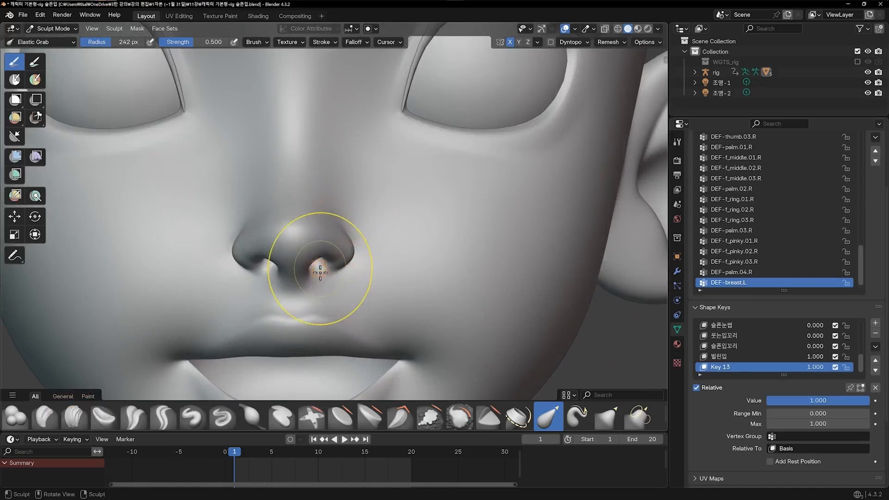
pyautogui.moveTo(373, 267)
pyautogui.keyDown('ctrl'); pyautogui.mouseDown(button='middle')
pyautogui.moveTo(338, 308)
pyautogui.moveTo(329, 296)
pyautogui.moveTo(397, 229)
pyautogui.moveTo(424, 269)
pyautogui.moveTo(437, 228)
pyautogui.moveTo(460, 263)
pyautogui.mouseUp(button='middle'); pyautogui.keyUp('ctrl')
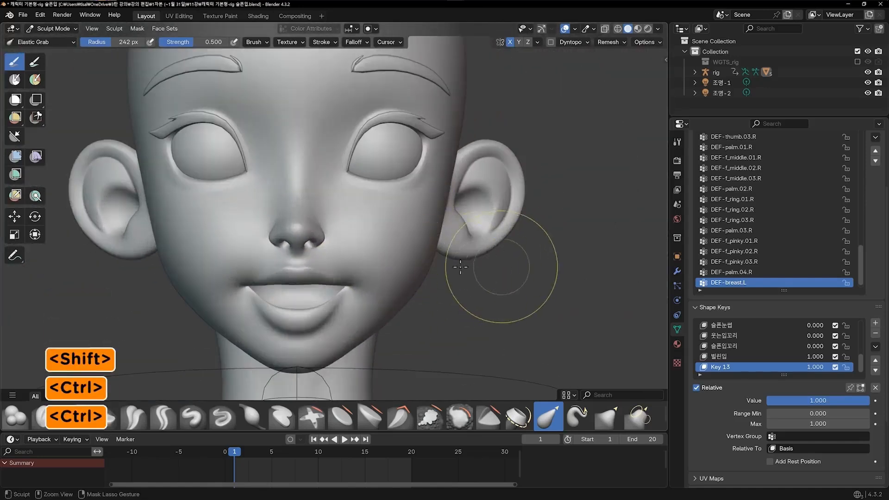
# - Switch to Object Mode and scrub the Key 13 value down and back to 1.000 to preview the mouth's deformation
pyautogui.hotkey('ctrl', 'Tab')
pyautogui.keyDown('ctrl'); pyautogui.moveTo(500, 326); pyautogui.dragTo(508, 343, button='middle'); pyautogui.keyUp('ctrl')
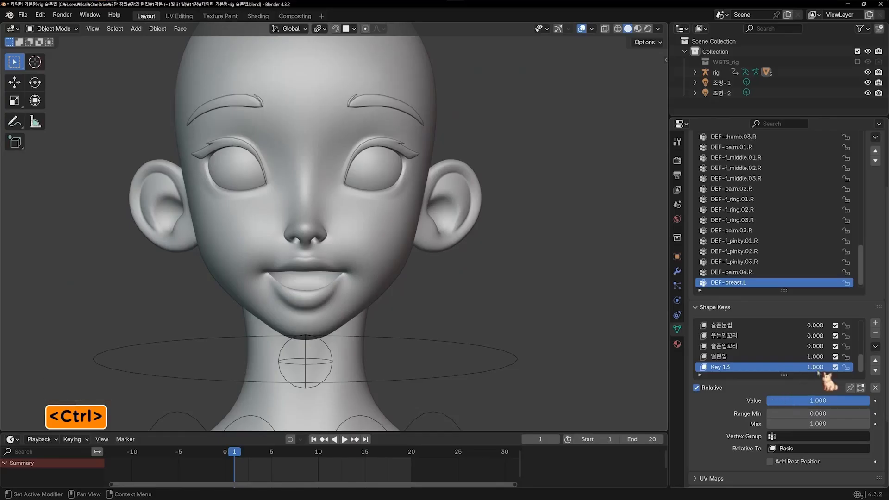
pyautogui.moveTo(814, 369); pyautogui.dragTo(840, 378)
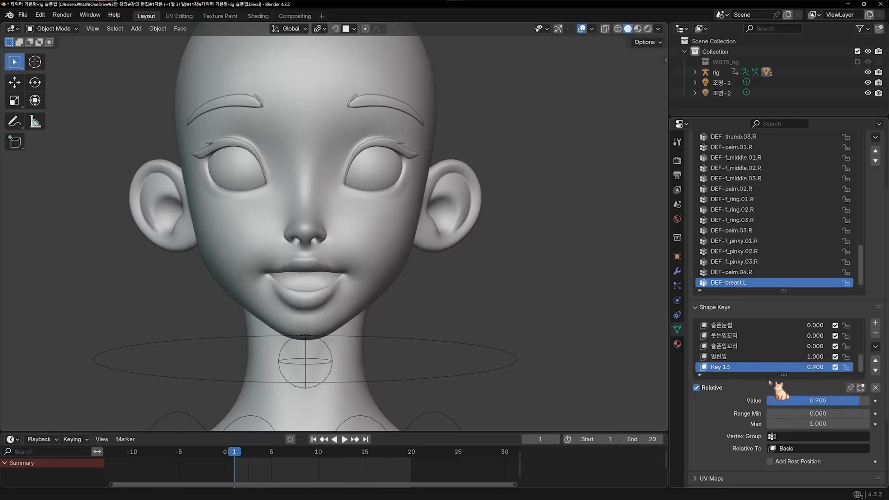
pyautogui.moveTo(780, 399); pyautogui.dragTo(827, 384)
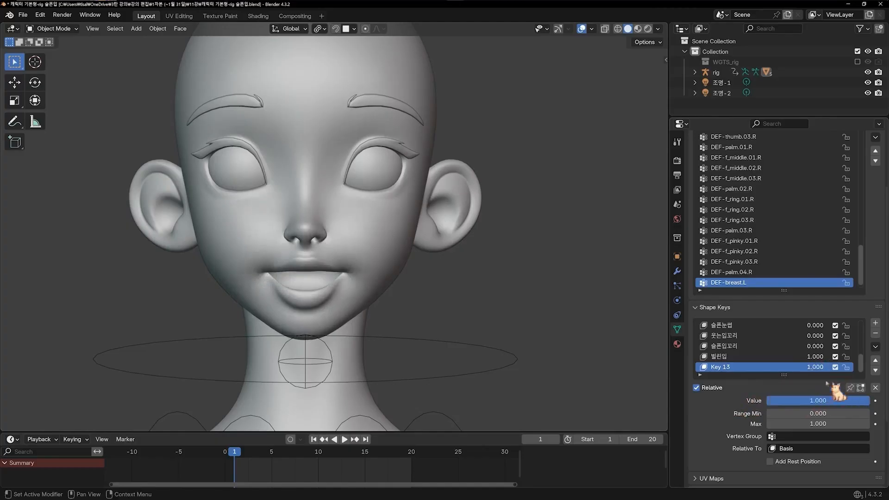
# - Return the head to Sculpt Mode and try pulling the mouth corner up and outward with Elastic Grab, undoing the stroke
pyautogui.click(377, 268)
pyautogui.hotkey('ctrl', 'Tab')
pyautogui.click(368, 347)
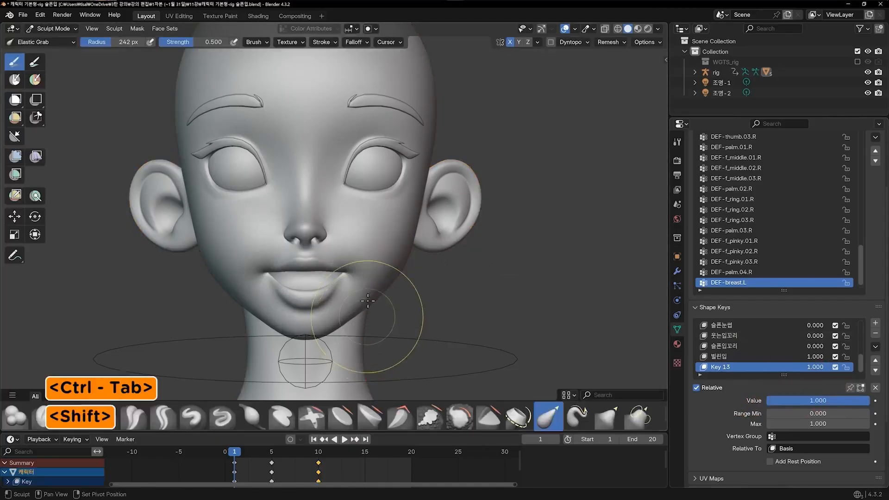
pyautogui.keyDown('shift'); pyautogui.moveTo(371, 298); pyautogui.dragTo(385, 257, button='middle'); pyautogui.keyUp('shift')
pyautogui.moveTo(384, 257)
pyautogui.keyDown('ctrl'); pyautogui.mouseDown(button='middle')
pyautogui.moveTo(435, 204)
pyautogui.moveTo(445, 167)
pyautogui.mouseUp(button='middle'); pyautogui.keyUp('ctrl')
pyautogui.moveTo(421, 235); pyautogui.dragTo(366, 217, button='middle')
pyautogui.moveTo(378, 207)
pyautogui.mouseDown()
pyautogui.moveTo(346, 237)
pyautogui.moveTo(403, 189)
pyautogui.moveTo(389, 198)
pyautogui.mouseUp()
pyautogui.moveTo(388, 199)
pyautogui.keyDown('ctrl'); pyautogui.mouseDown(button='middle')
pyautogui.moveTo(383, 224)
pyautogui.moveTo(445, 240)
pyautogui.moveTo(377, 283)
pyautogui.moveTo(405, 227)
pyautogui.mouseUp(button='middle'); pyautogui.keyUp('ctrl')
pyautogui.press('KP_1')
pyautogui.hotkey('ctrl', 'z')
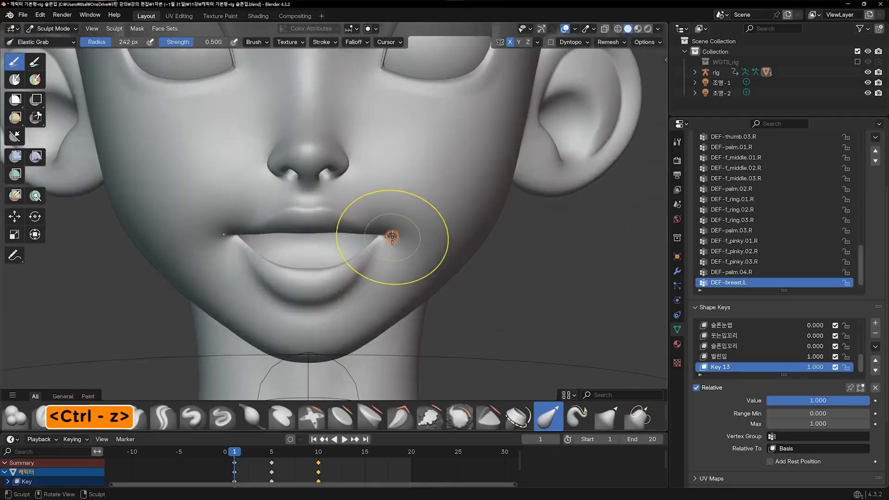
# - Try to lift the mouth corner and lips further with Elastic Grab from the front view, and undo those strokes
pyautogui.moveTo(392, 237)
pyautogui.mouseDown()
pyautogui.moveTo(379, 231)
pyautogui.moveTo(400, 223)
pyautogui.mouseUp()
pyautogui.hotkey('ctrl', 'z')
pyautogui.hotkey('ctrl', 'z')
pyautogui.keyDown('ctrl'); pyautogui.moveTo(428, 213); pyautogui.dragTo(417, 250, button='middle'); pyautogui.keyUp('ctrl')
pyautogui.moveTo(405, 235)
pyautogui.keyDown('shift'); pyautogui.mouseDown(button='middle')
pyautogui.moveTo(396, 255)
pyautogui.moveTo(435, 199)
pyautogui.mouseUp(button='middle'); pyautogui.keyUp('shift')
pyautogui.moveTo(343, 266); pyautogui.dragTo(341, 254)
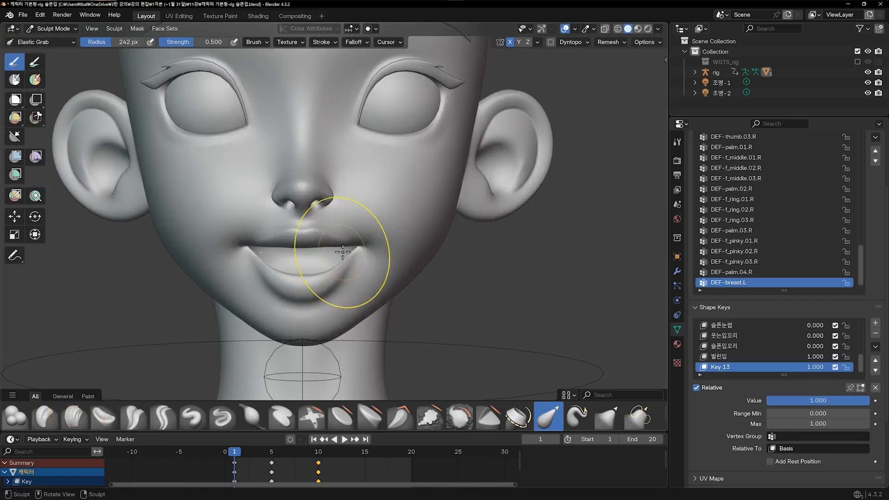
pyautogui.hotkey('ctrl', 'z')
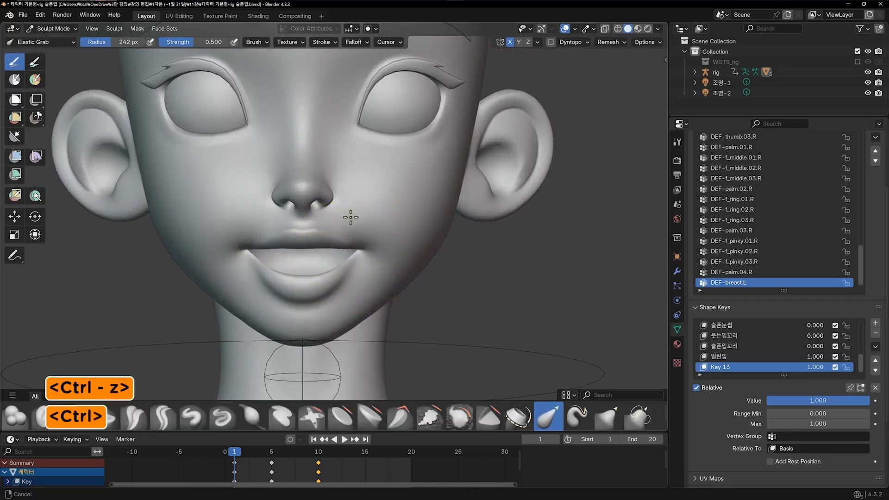
# - Refine the lower edge of the upper lip between its center and the mouth corner with small Elastic Grab strokes
pyautogui.keyDown('ctrl'); pyautogui.moveTo(349, 217); pyautogui.dragTo(340, 178, button='middle'); pyautogui.keyUp('ctrl')
pyautogui.keyDown('ctrl'); pyautogui.moveTo(304, 259); pyautogui.dragTo(310, 243, button='middle'); pyautogui.keyUp('ctrl')
pyautogui.keyDown('shift'); pyautogui.moveTo(352, 218); pyautogui.dragTo(412, 179, button='middle'); pyautogui.keyUp('shift')
pyautogui.keyDown('ctrl'); pyautogui.moveTo(412, 203); pyautogui.dragTo(410, 186, button='middle'); pyautogui.keyUp('ctrl')
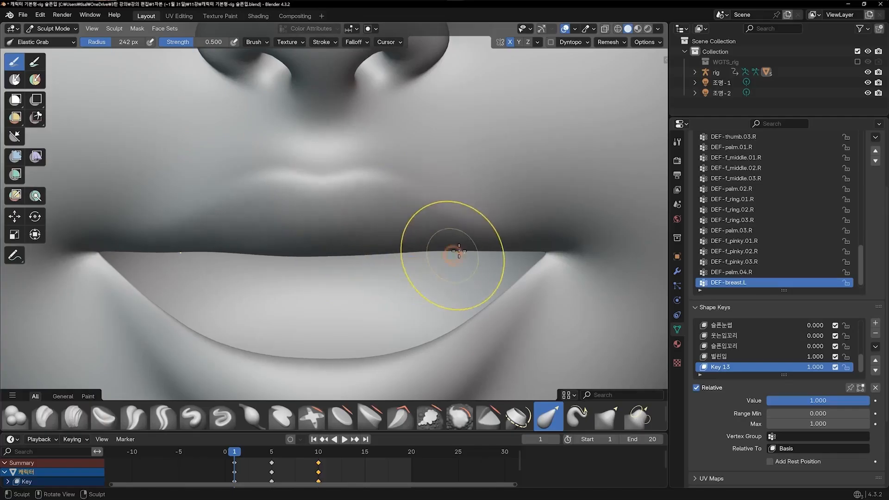
pyautogui.moveTo(464, 249); pyautogui.dragTo(466, 248)
pyautogui.moveTo(477, 252); pyautogui.dragTo(458, 248)
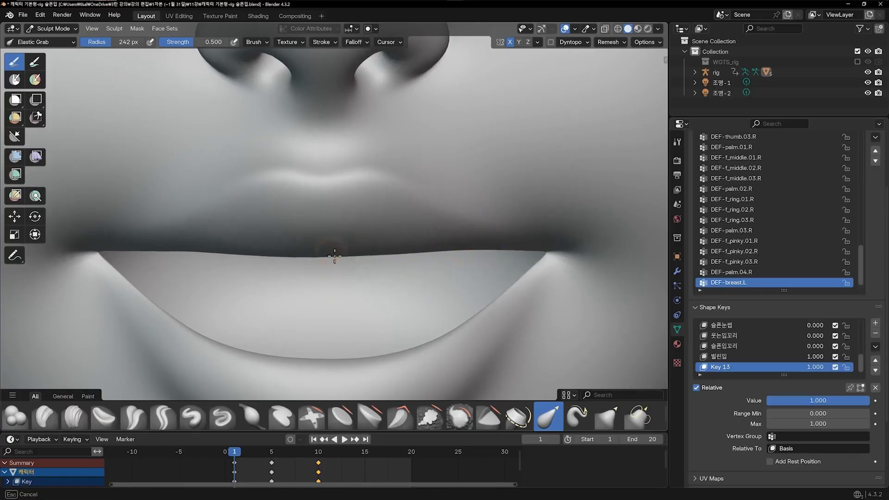
# - Switch to Object Mode and scrub the Key 13 value back to 1.000 to check the finished smile on the whole face
pyautogui.moveTo(364, 244)
pyautogui.keyDown('ctrl'); pyautogui.mouseDown(button='middle')
pyautogui.moveTo(397, 260)
pyautogui.moveTo(377, 258)
pyautogui.moveTo(496, 287)
pyautogui.mouseUp(button='middle'); pyautogui.keyUp('ctrl')
pyautogui.hotkey('ctrl', 'Tab')
pyautogui.click(545, 312)
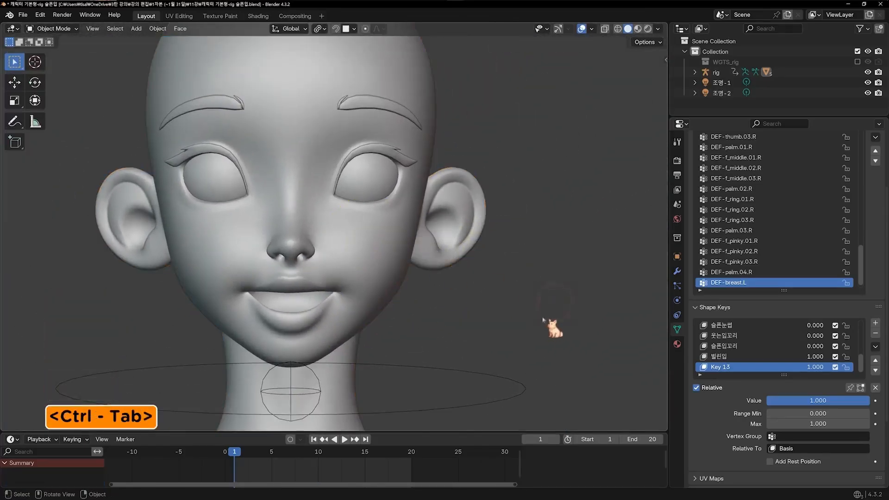
pyautogui.keyDown('ctrl'); pyautogui.moveTo(544, 319); pyautogui.dragTo(576, 342, button='middle'); pyautogui.keyUp('ctrl')
pyautogui.moveTo(817, 369); pyautogui.dragTo(833, 395)
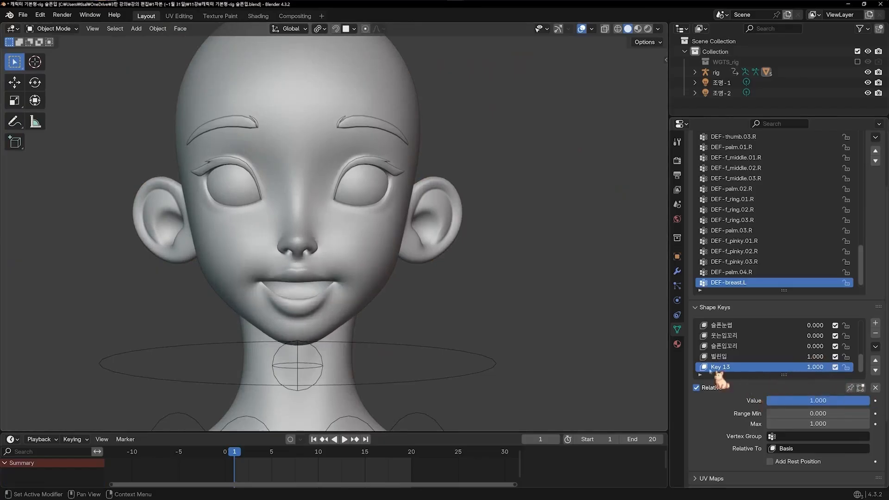
# - Rename the Key 13 shape key to 웃는입 and lower its value to 0.000
pyautogui.write('우')
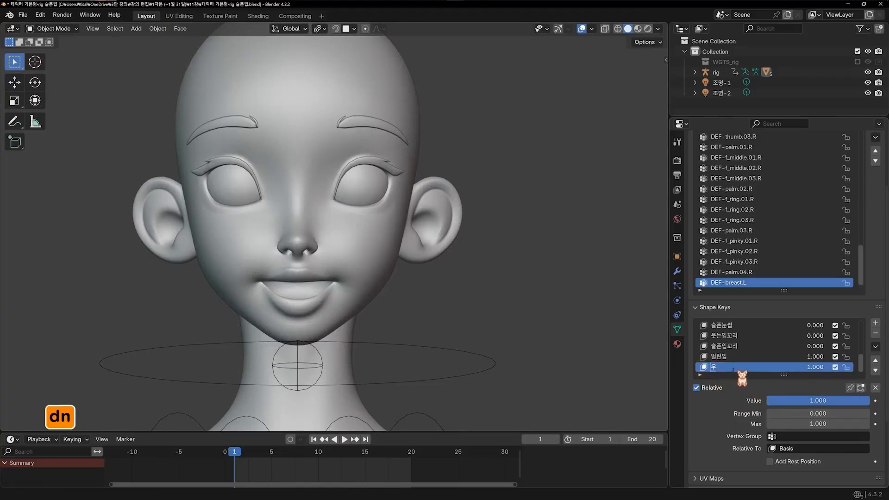
pyautogui.write('ㅅ는이ㅂ')
pyautogui.press('Return')
pyautogui.press('Return')
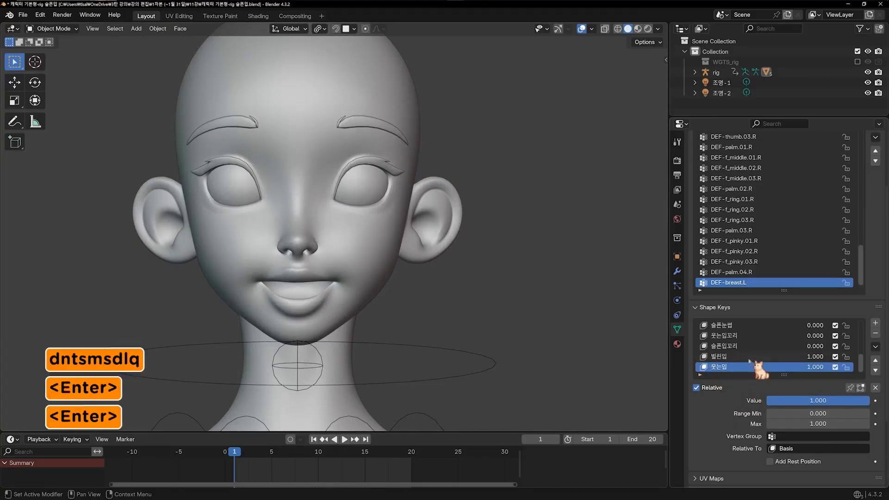
pyautogui.moveTo(817, 367); pyautogui.dragTo(801, 368)
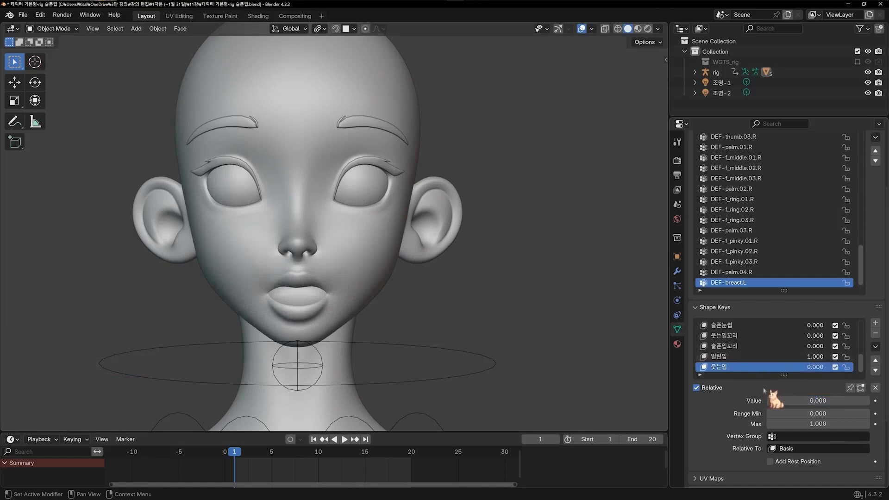
# - Add a new shape key for the head, set its value to 1.000 and switch to Sculpt Mode
pyautogui.click(722, 357)
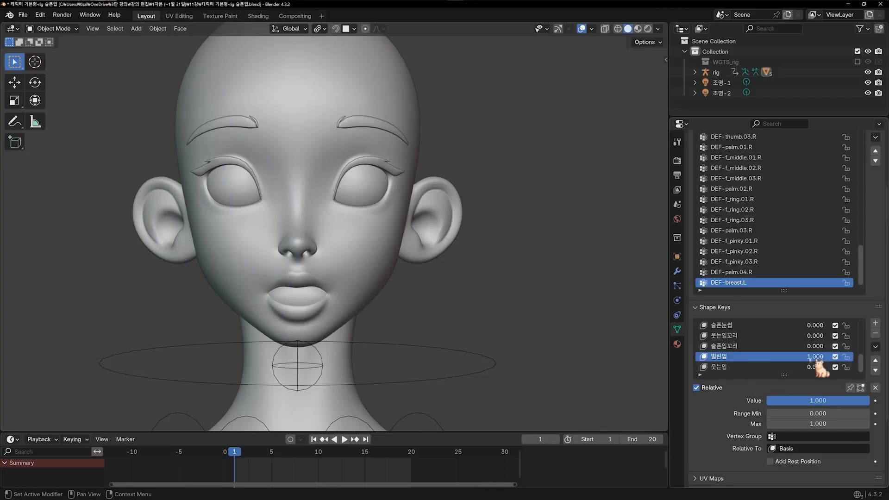
pyautogui.click(874, 323)
pyautogui.moveTo(799, 400); pyautogui.dragTo(831, 410)
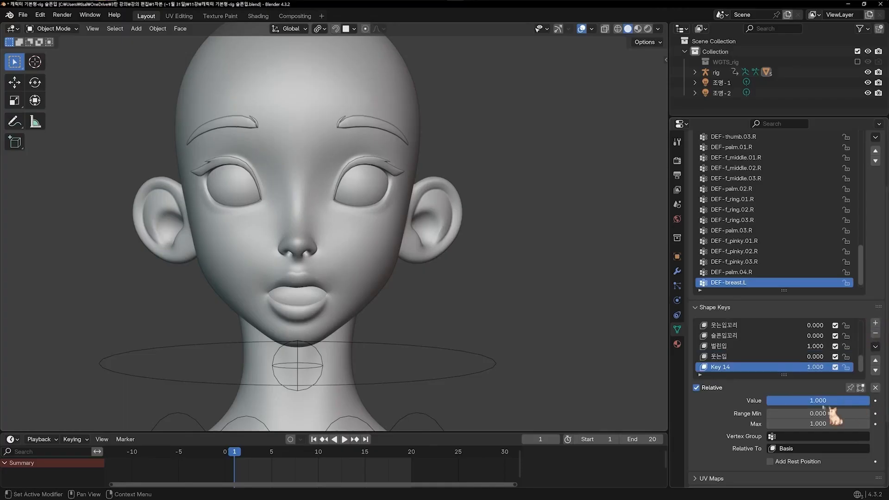
pyautogui.click(368, 300)
pyautogui.hotkey('ctrl', 'Tab')
pyautogui.click(351, 356)
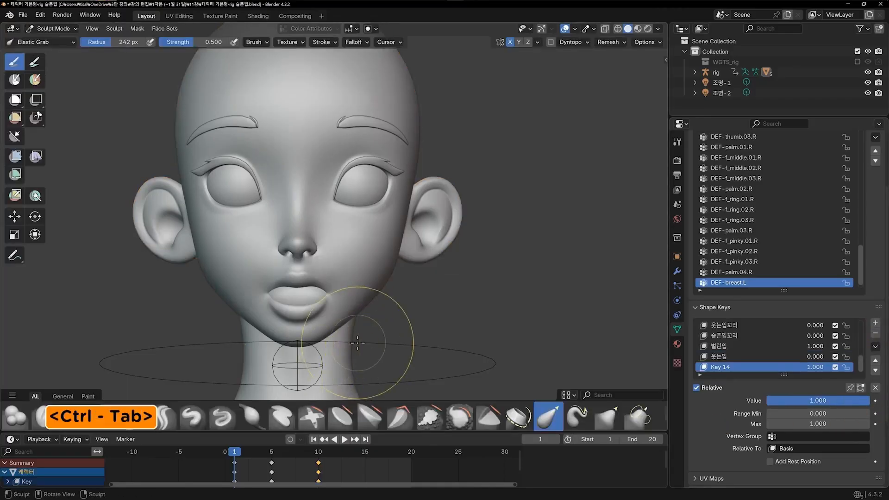
# - Pull the corner of the open mouth back and downward with Elastic Grab strokes from the side
pyautogui.scroll(3, 351, 353)
pyautogui.keyDown('shift'); pyautogui.moveTo(351, 353); pyautogui.dragTo(417, 296, button='middle'); pyautogui.keyUp('shift')
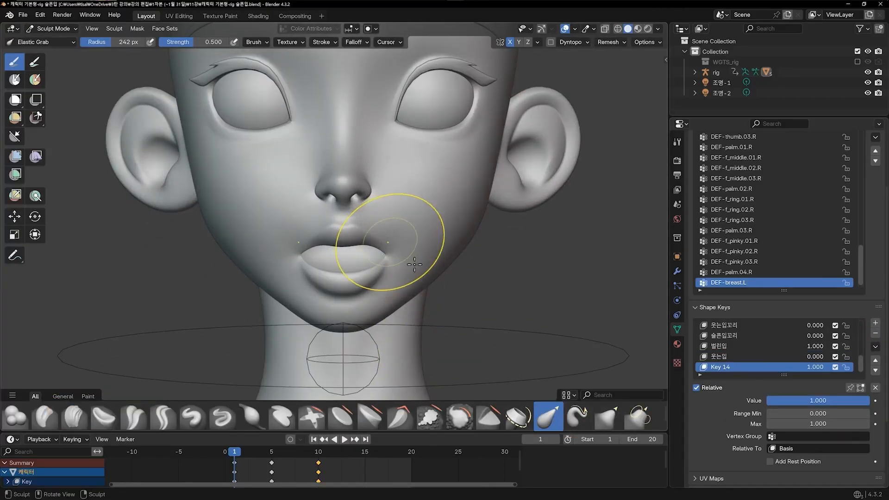
pyautogui.moveTo(414, 264); pyautogui.dragTo(297, 249, button='middle')
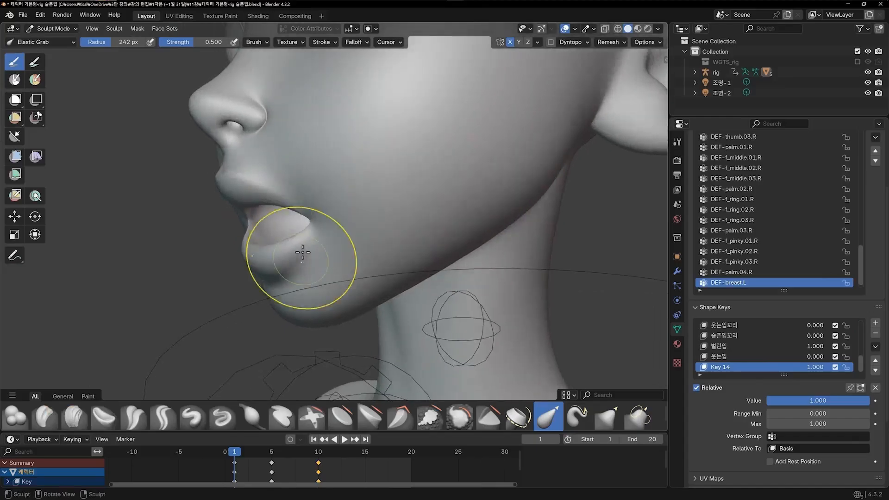
pyautogui.scroll(3, 301, 231)
pyautogui.moveTo(301, 213)
pyautogui.mouseDown()
pyautogui.moveTo(335, 231)
pyautogui.moveTo(319, 231)
pyautogui.mouseUp()
pyautogui.moveTo(312, 226); pyautogui.dragTo(324, 234)
pyautogui.press('KP_1')
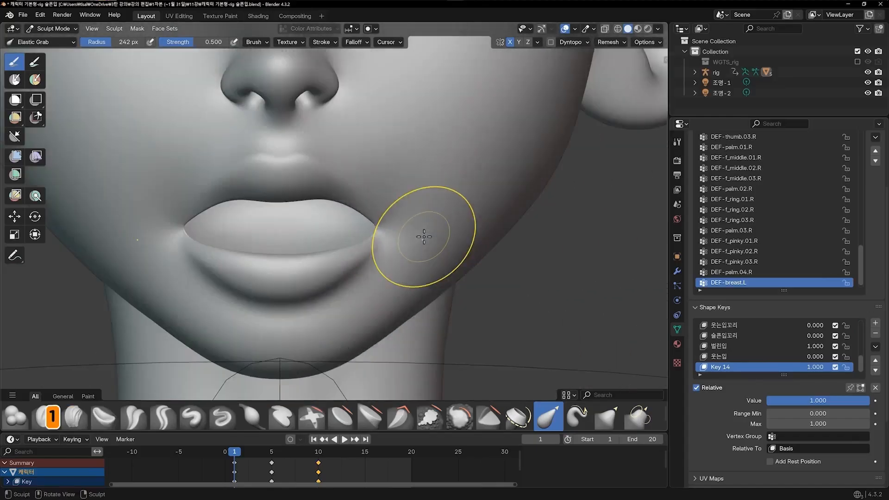
# - Widen the outer curve of the upper lip and adjust the mouth corner with Elastic Grab from the front
pyautogui.scroll(4, 413, 228)
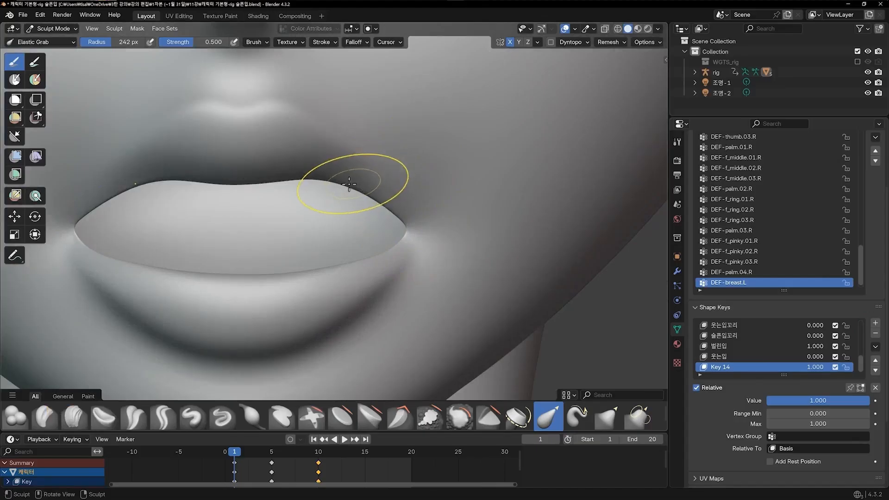
pyautogui.moveTo(346, 181)
pyautogui.mouseDown()
pyautogui.moveTo(353, 164)
pyautogui.moveTo(394, 194)
pyautogui.mouseUp()
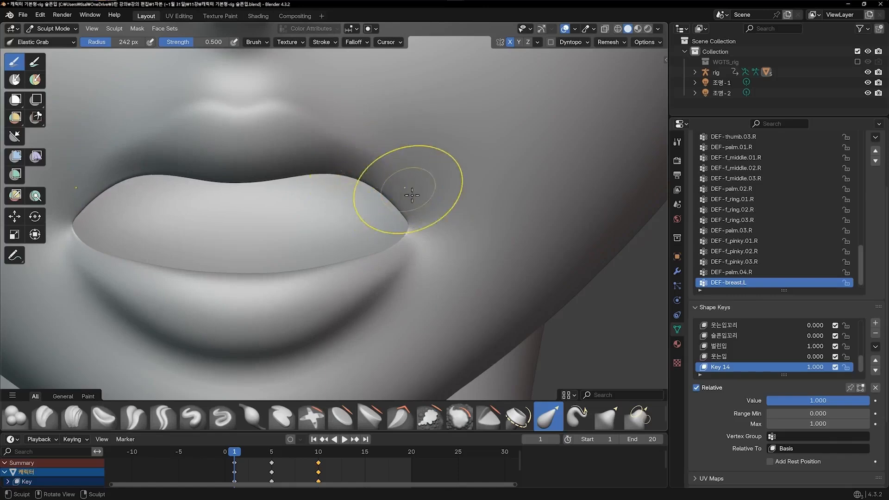
pyautogui.scroll(-4, 412, 195)
pyautogui.scroll(4, 401, 235)
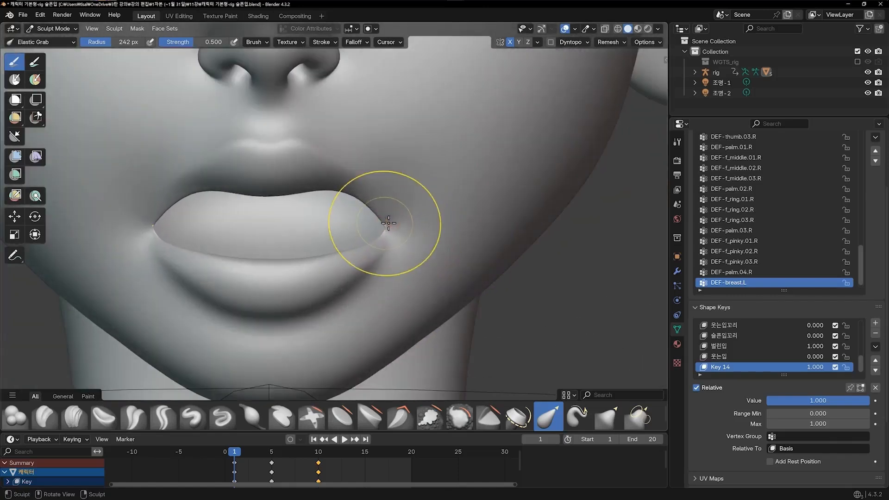
pyautogui.moveTo(375, 242)
pyautogui.mouseDown()
pyautogui.moveTo(393, 224)
pyautogui.moveTo(387, 212)
pyautogui.mouseUp()
pyautogui.scroll(-4, 437, 217)
pyautogui.scroll(4, 412, 224)
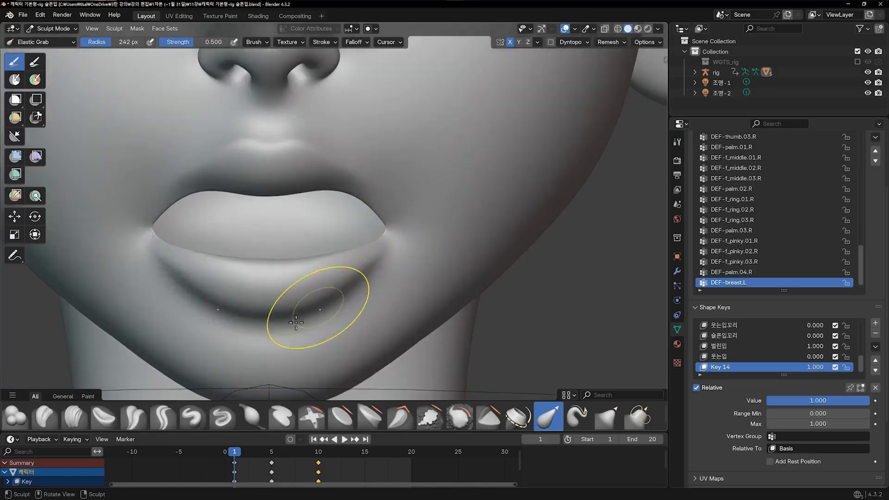
# - Reshape the lower lip and the center of the upper lip with small Elastic Grab strokes
pyautogui.moveTo(295, 322)
pyautogui.mouseDown()
pyautogui.moveTo(344, 303)
pyautogui.moveTo(385, 269)
pyautogui.mouseUp()
pyautogui.moveTo(300, 257); pyautogui.dragTo(294, 262)
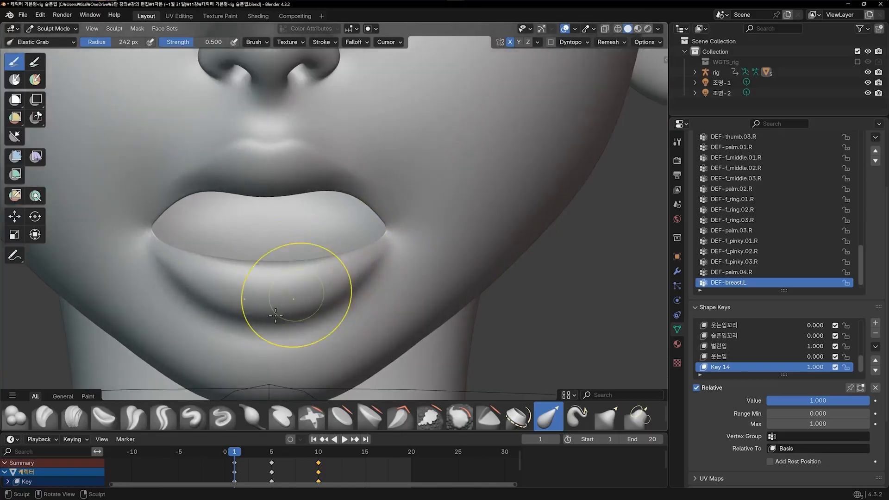
pyautogui.moveTo(266, 141); pyautogui.dragTo(267, 155)
pyautogui.moveTo(278, 196); pyautogui.dragTo(277, 184)
pyautogui.scroll(-6, 483, 202)
pyautogui.moveTo(424, 215); pyautogui.dragTo(437, 218, button='middle')
pyautogui.keyDown('shift'); pyautogui.moveTo(437, 218); pyautogui.dragTo(439, 236, button='middle'); pyautogui.keyUp('shift')
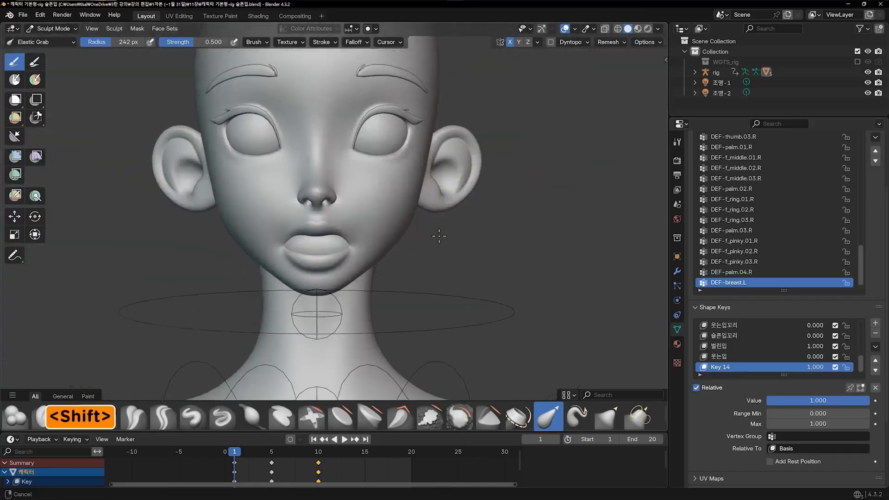
# - Switch to Object Mode and scrub the Key 14 value down and back to 1.000 to check the sad mouth
pyautogui.hotkey('ctrl', 'Tab')
pyautogui.click(412, 230)
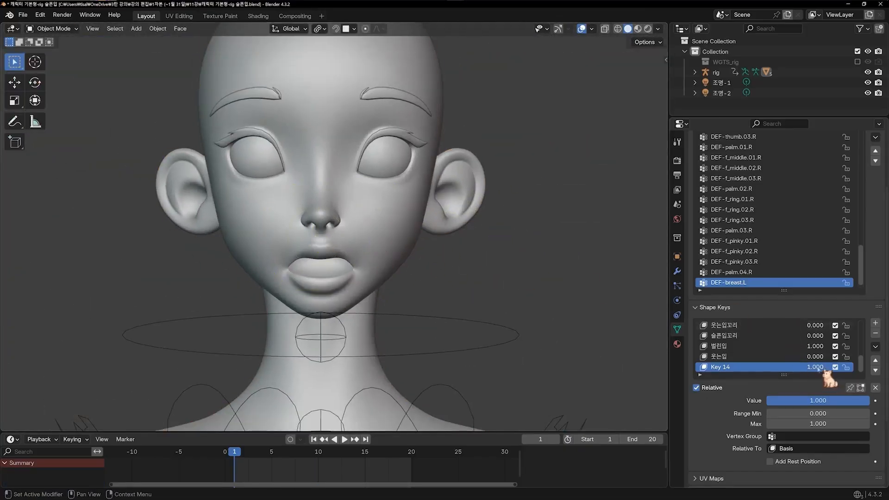
pyautogui.moveTo(823, 370); pyautogui.dragTo(787, 370)
pyautogui.moveTo(778, 400); pyautogui.dragTo(868, 401)
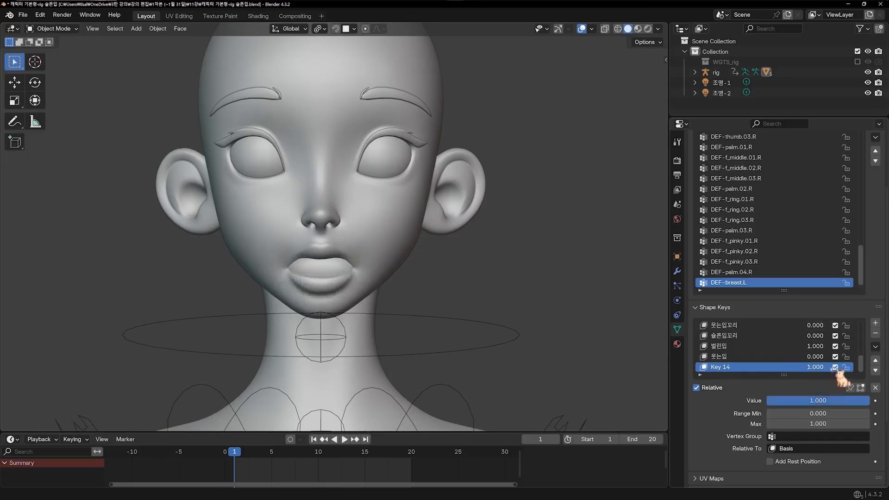
# - Rename the Key 14 shape key to 슬픈입 and lower its value to 0.000
pyautogui.click(723, 371)
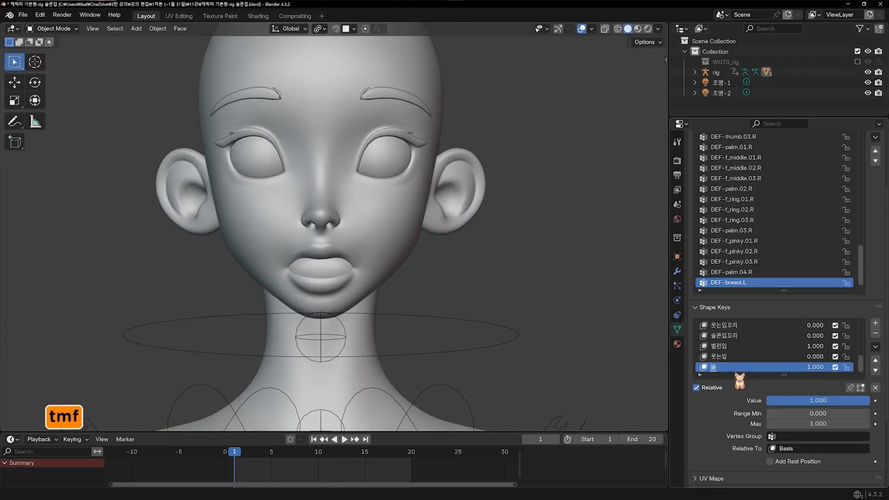
pyautogui.write('슬픈이ㅂ')
pyautogui.press('Return')
pyautogui.press('Return')
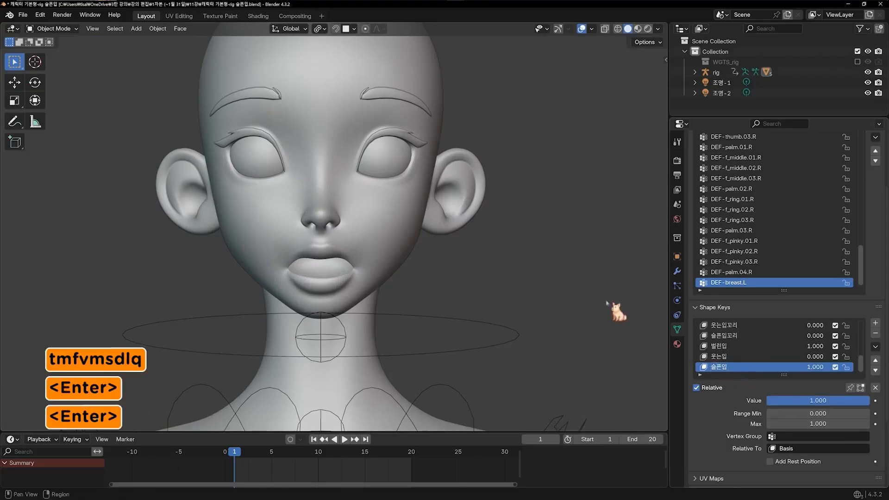
pyautogui.moveTo(809, 367); pyautogui.dragTo(768, 368)
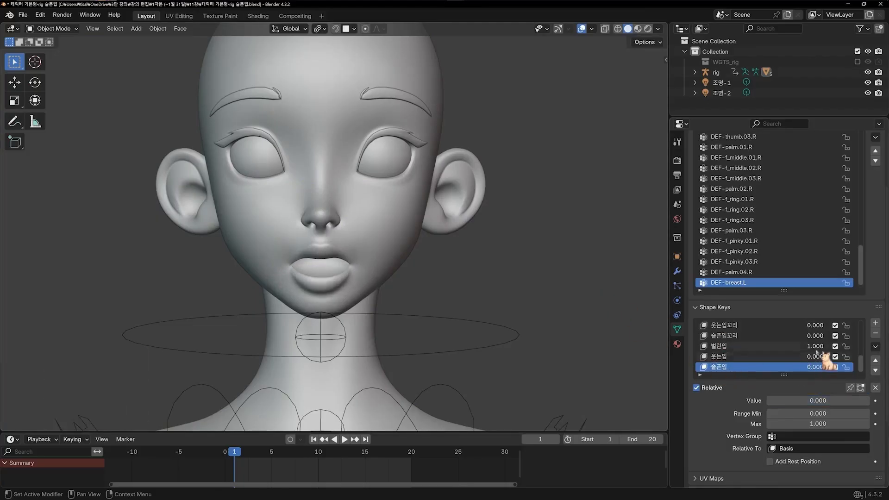
# - Test the mouth shape keys by varying 벌린입 and 웃는입, leaving 벌린입 at 1.000 and 웃는입 at 0.000, and inspect the open mouth
pyautogui.moveTo(817, 348); pyautogui.dragTo(810, 367)
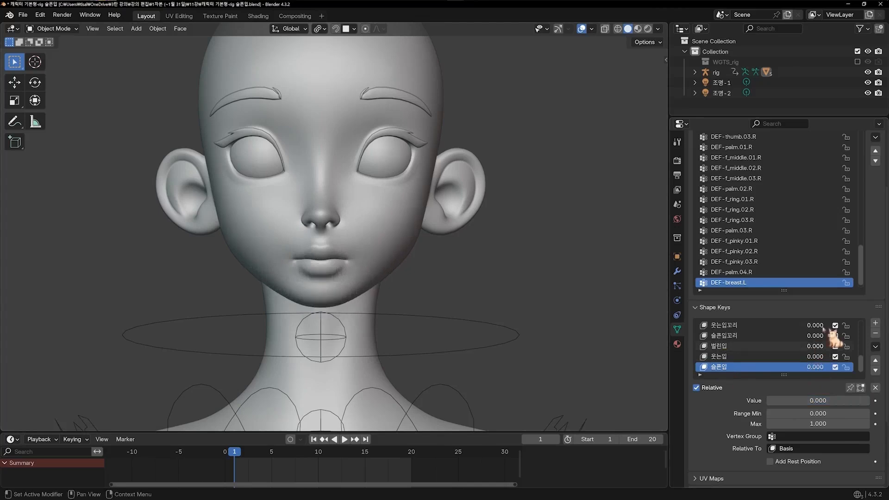
pyautogui.moveTo(809, 327); pyautogui.dragTo(861, 356)
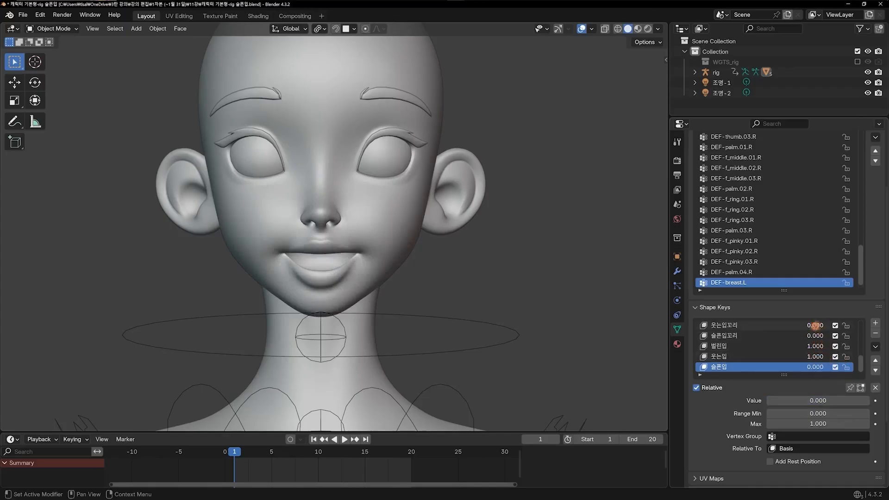
pyautogui.moveTo(816, 325)
pyautogui.mouseDown()
pyautogui.moveTo(851, 325)
pyautogui.moveTo(816, 325)
pyautogui.mouseUp()
pyautogui.moveTo(847, 356); pyautogui.dragTo(815, 356)
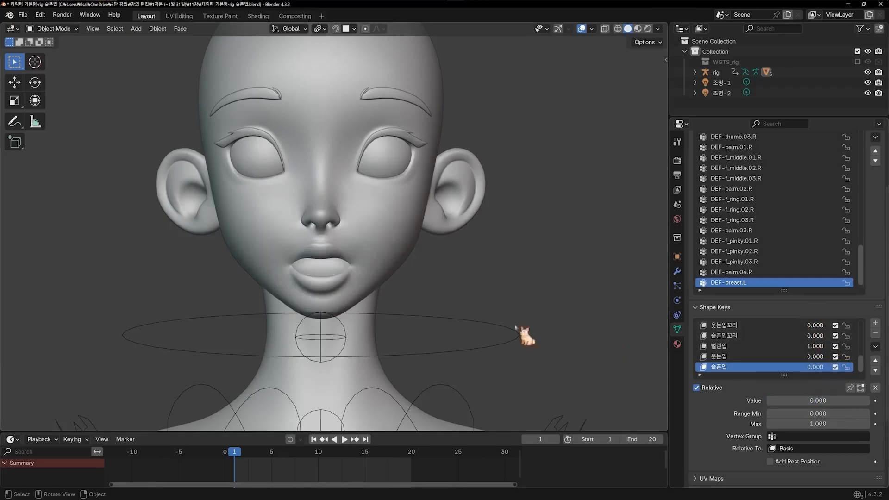
pyautogui.moveTo(514, 328); pyautogui.dragTo(407, 287, button='middle')
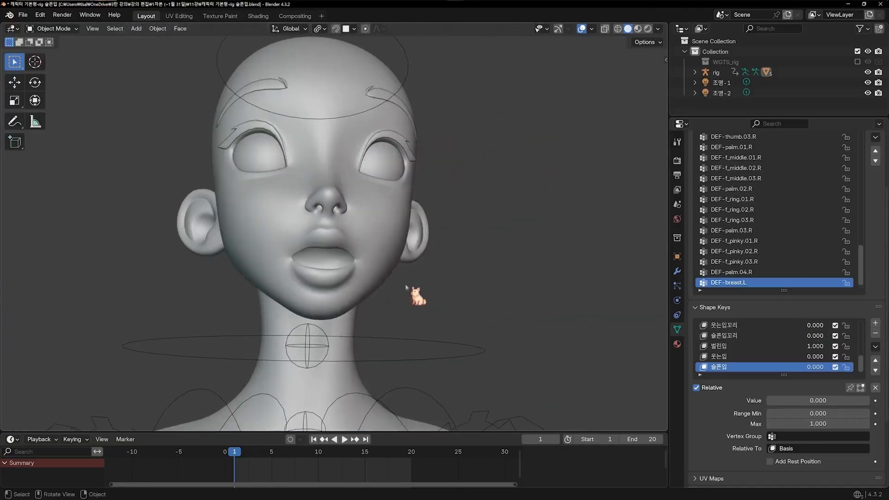
pyautogui.press('KP_1')
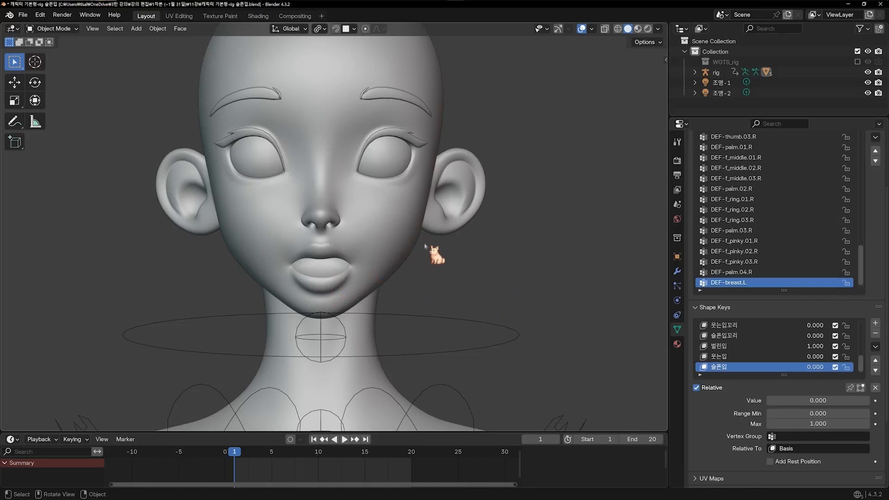
# - Add a cube mesh and scale it down to a small block, narrower than the nose
pyautogui.hotkey('shift', 'a')
pyautogui.moveTo(432, 257)
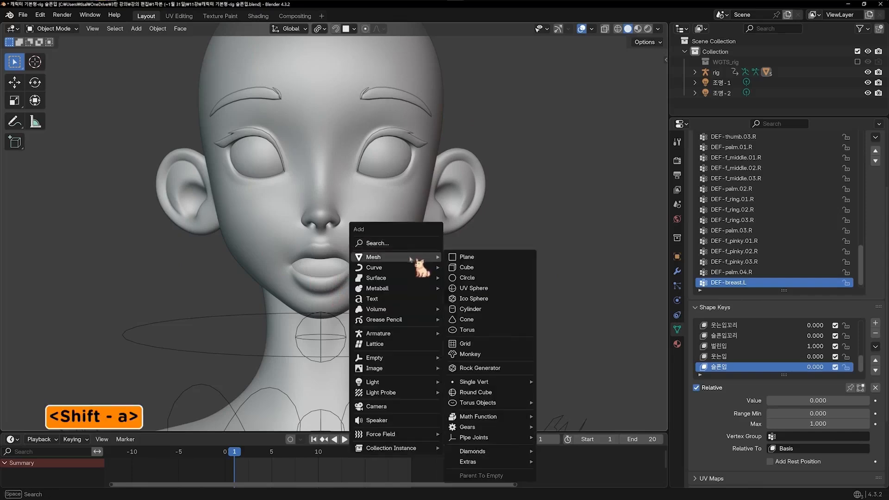
pyautogui.click(466, 267)
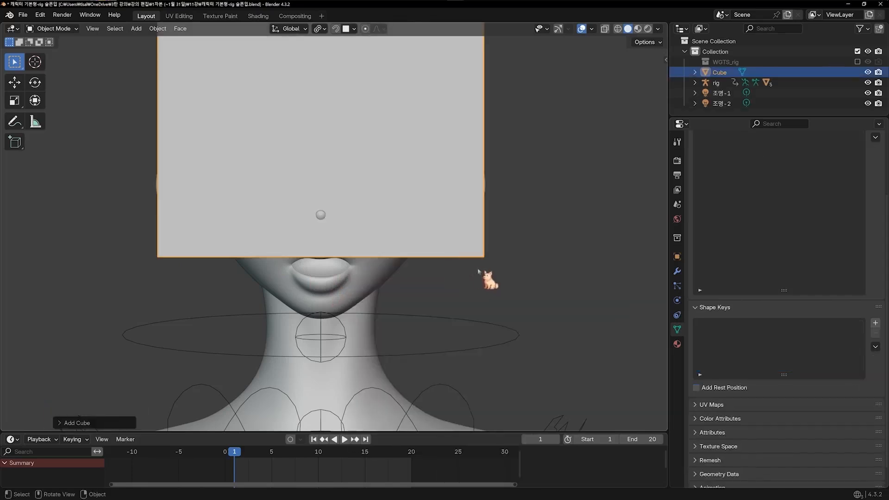
pyautogui.press('s')
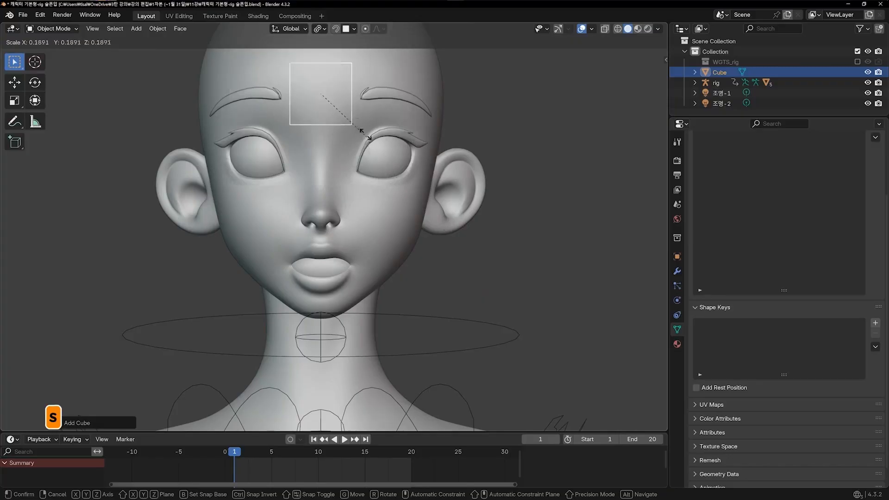
pyautogui.click(344, 95)
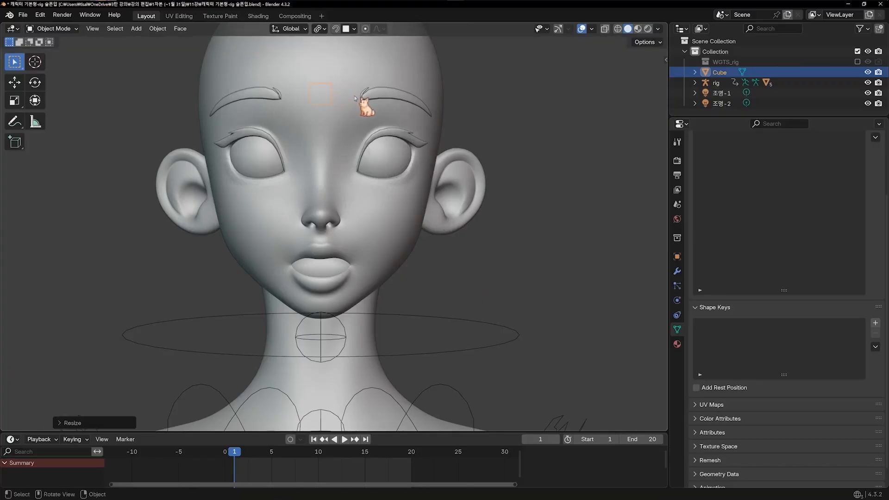
# - Move the small cube down along Z to the height of the mouth and forward along Y to the lips
pyautogui.press('g')
pyautogui.press('z')
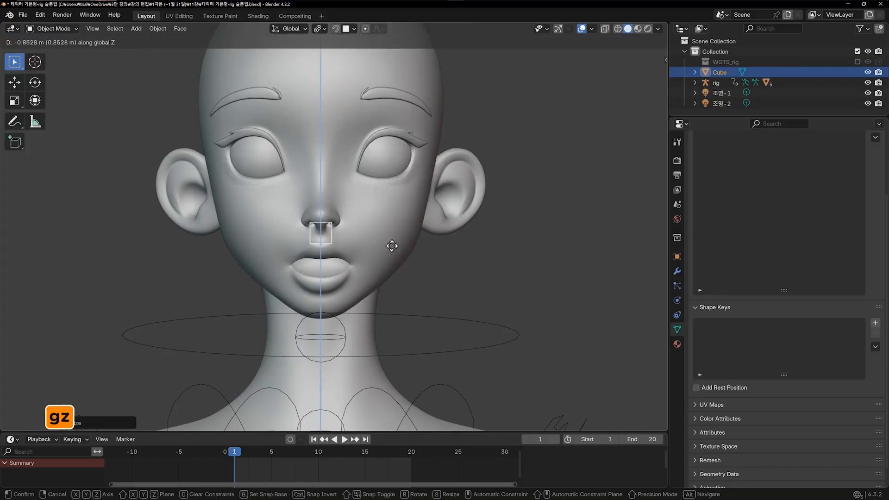
pyautogui.click(411, 264)
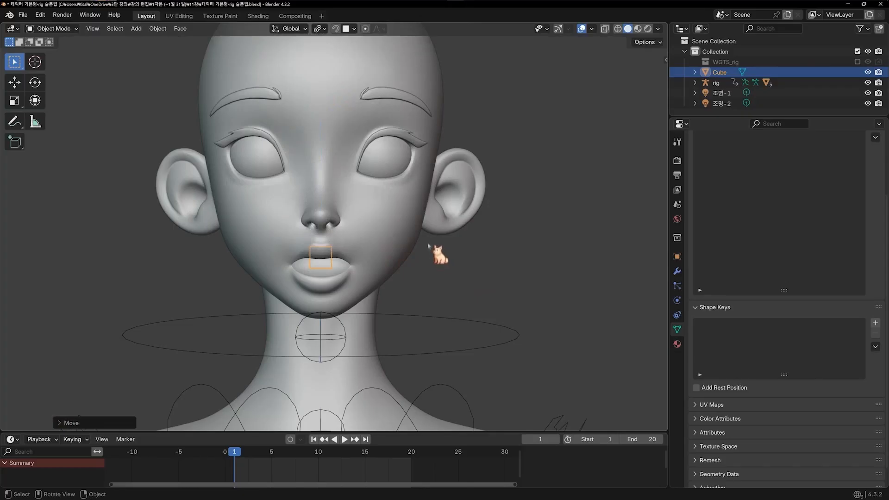
pyautogui.press('3')
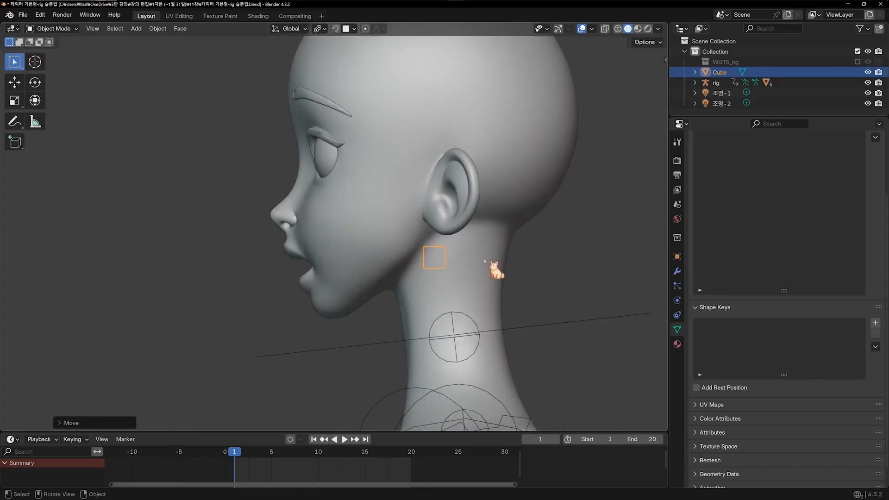
pyautogui.press('g')
pyautogui.press('y')
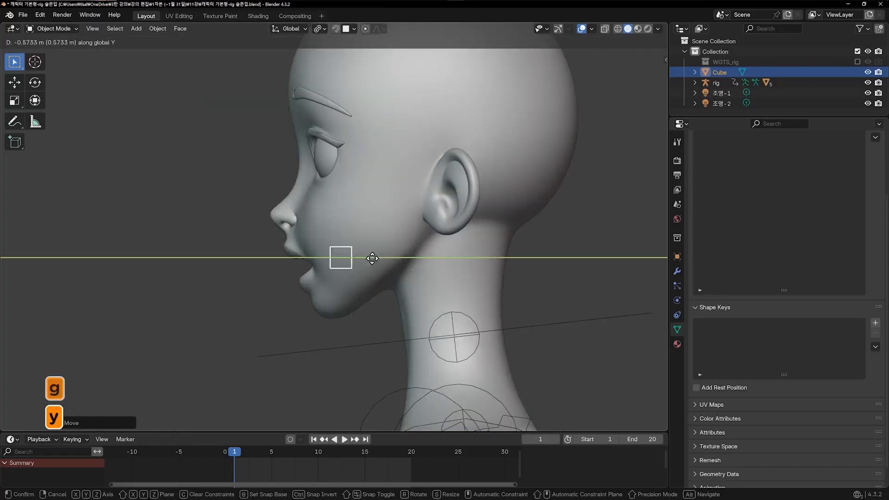
pyautogui.click(350, 259)
pyautogui.press('1')
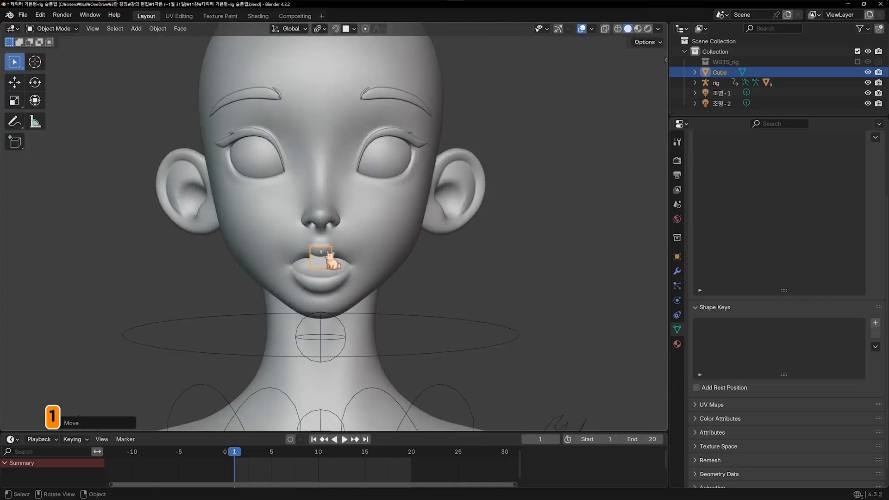
# - Scale the cube down slightly, move it back along Y behind the upper lip, and select it from the front view
pyautogui.moveTo(346, 284); pyautogui.dragTo(337, 260, button='middle')
pyautogui.scroll(2, 338, 259)
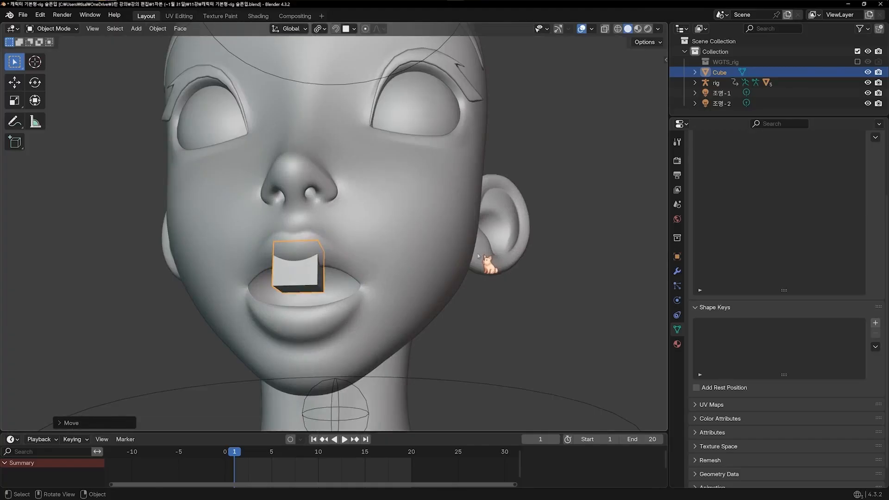
pyautogui.press('s')
pyautogui.click(447, 256)
pyautogui.moveTo(452, 258); pyautogui.dragTo(367, 264, button='middle')
pyautogui.press('g')
pyautogui.press('y')
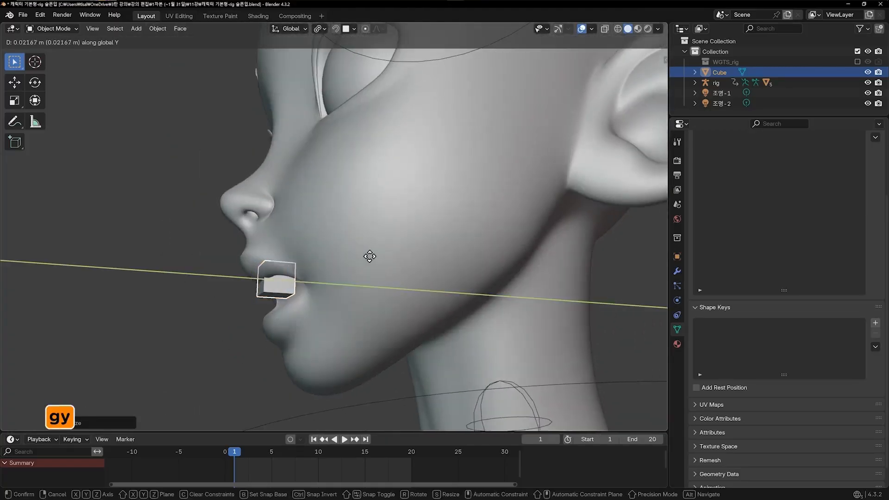
pyautogui.click(376, 255)
pyautogui.press('1')
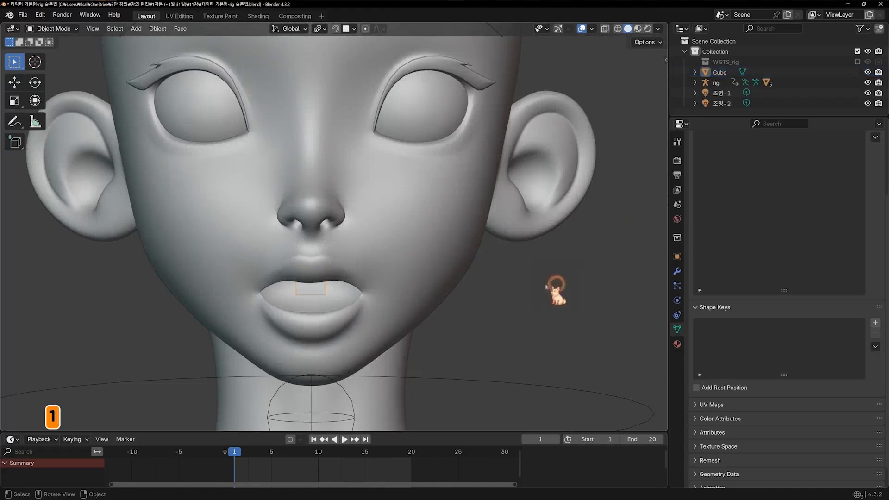
pyautogui.click(324, 298)
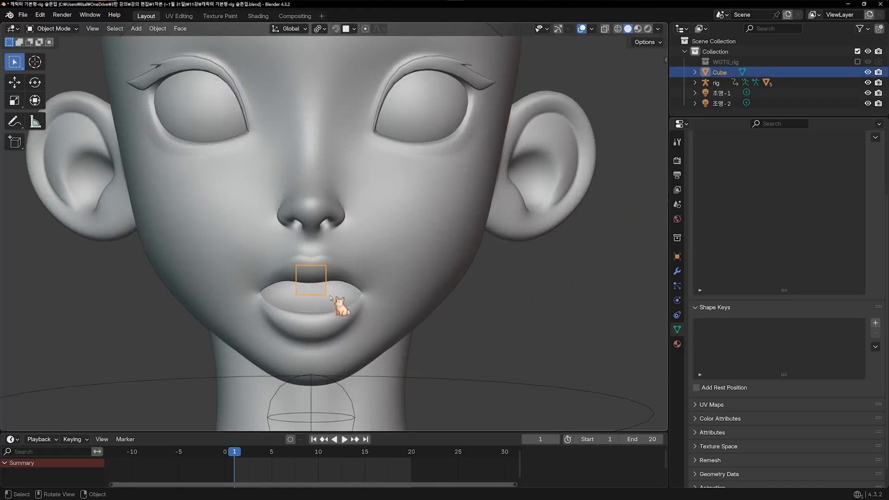
# - Enter Edit Mode on the small cube, show it in wireframe, and add one centred vertical loop cut
pyautogui.press('Tab')
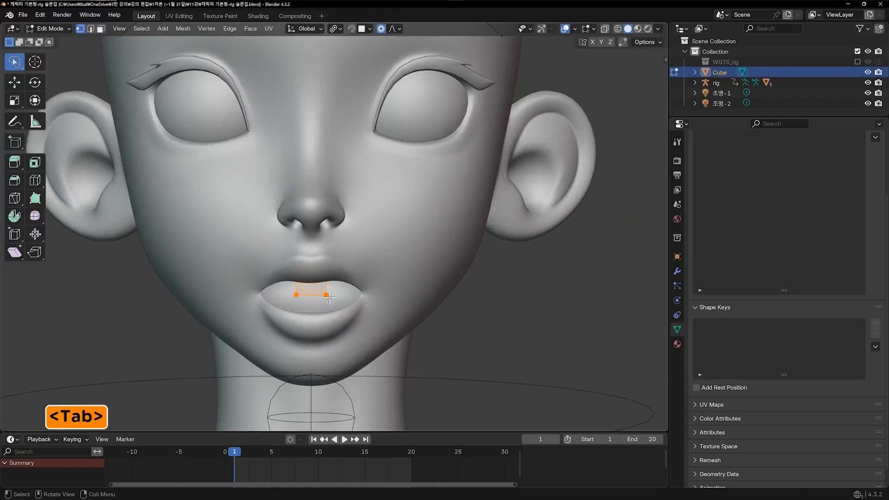
pyautogui.keyDown('shift'); pyautogui.moveTo(330, 297); pyautogui.dragTo(354, 288, button='middle'); pyautogui.keyUp('shift')
pyautogui.scroll(4, 366, 287)
pyautogui.press('z')
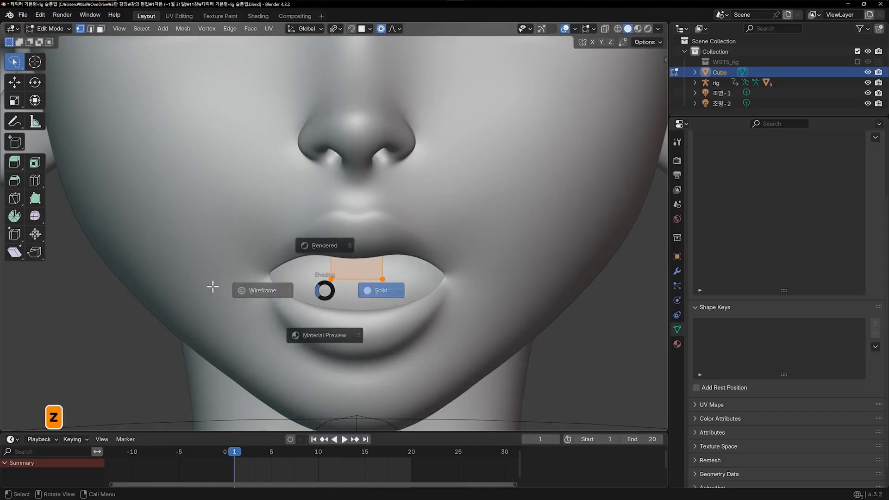
pyautogui.click(213, 285)
pyautogui.hotkey('ctrl', 'r')
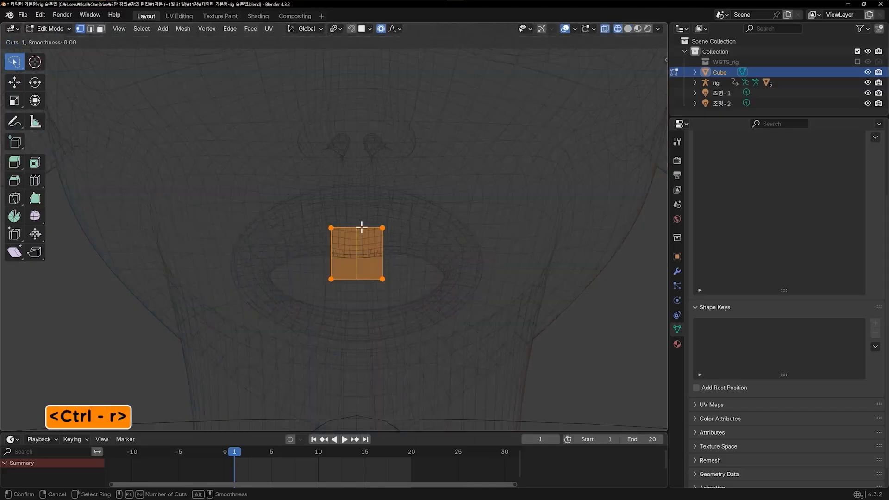
pyautogui.click(361, 229)
pyautogui.press('Escape')
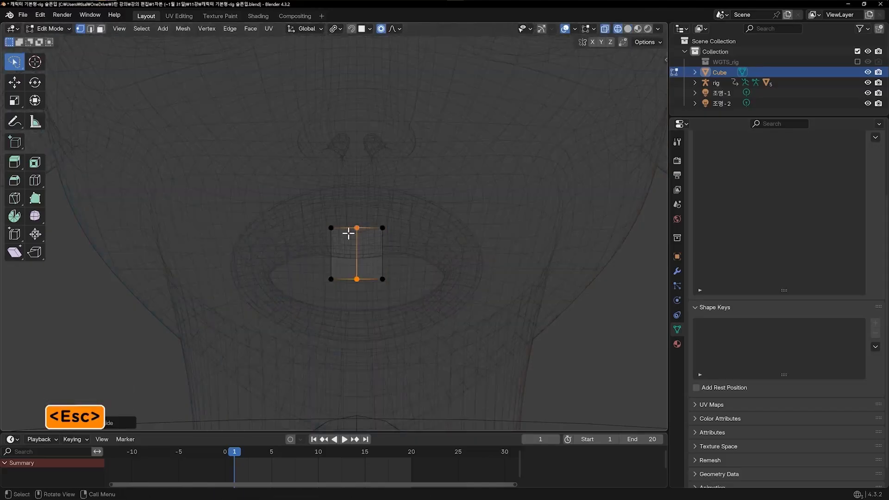
# - Select the cube's vertices on the -X side of the centre loop and delete them
pyautogui.moveTo(341, 221)
pyautogui.keyDown('ctrl'); pyautogui.mouseDown(button='right')
pyautogui.moveTo(310, 276)
pyautogui.moveTo(347, 248)
pyautogui.moveTo(352, 226)
pyautogui.mouseUp(button='right'); pyautogui.keyUp('ctrl')
pyautogui.moveTo(352, 227)
pyautogui.mouseDown(button='middle')
pyautogui.moveTo(411, 257)
pyautogui.moveTo(353, 260)
pyautogui.moveTo(373, 224)
pyautogui.moveTo(351, 230)
pyautogui.mouseUp(button='middle')
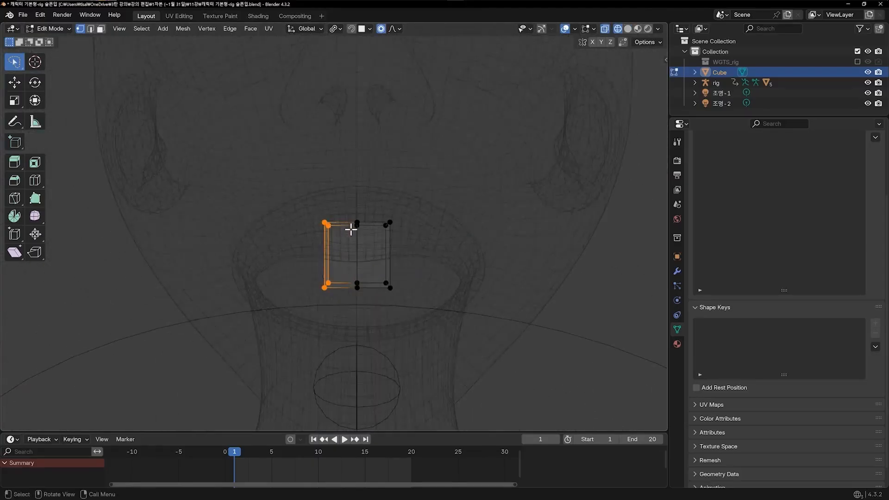
pyautogui.press('x')
pyautogui.click(360, 230)
pyautogui.moveTo(415, 268); pyautogui.dragTo(703, 354, button='middle')
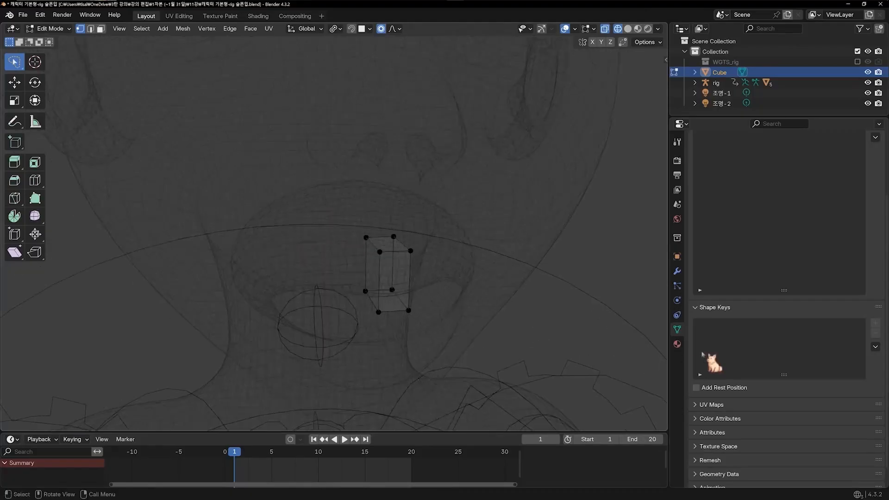
# - Add a Mirror modifier on the X axis to the half cube
pyautogui.click(677, 271)
pyautogui.click(735, 158)
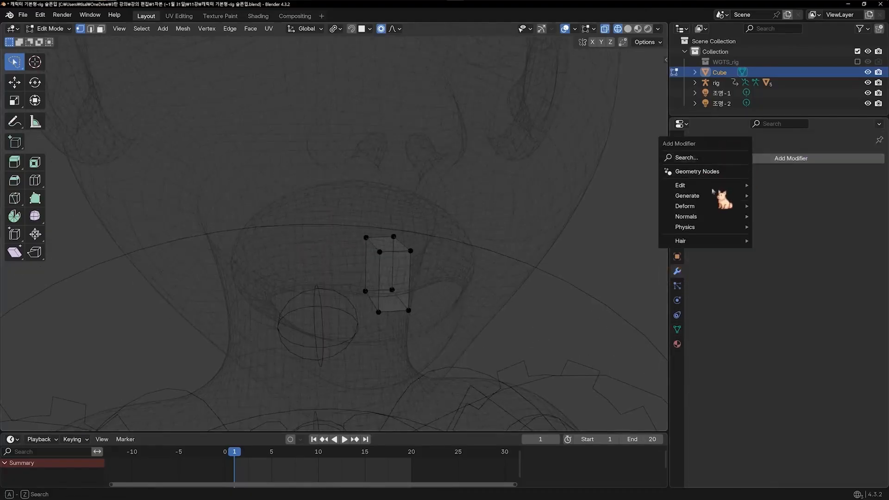
pyautogui.moveTo(713, 195)
pyautogui.click(769, 271)
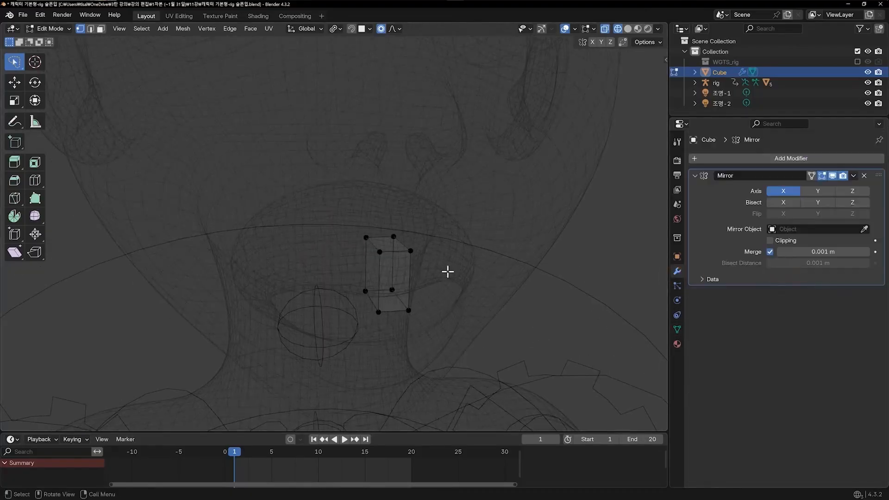
# - Select all of the half cube's geometry and isolate the cube in local view
pyautogui.press('KP_1')
pyautogui.press('a')
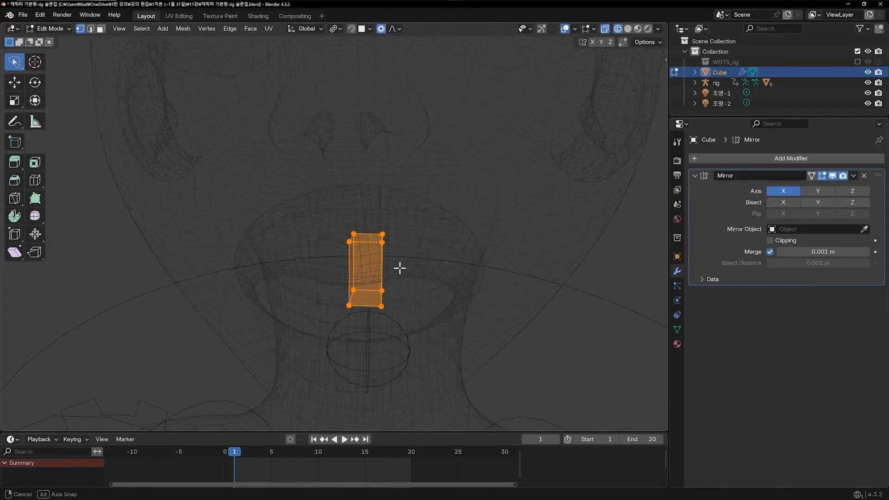
pyautogui.press('Tab')
pyautogui.press('Tab')
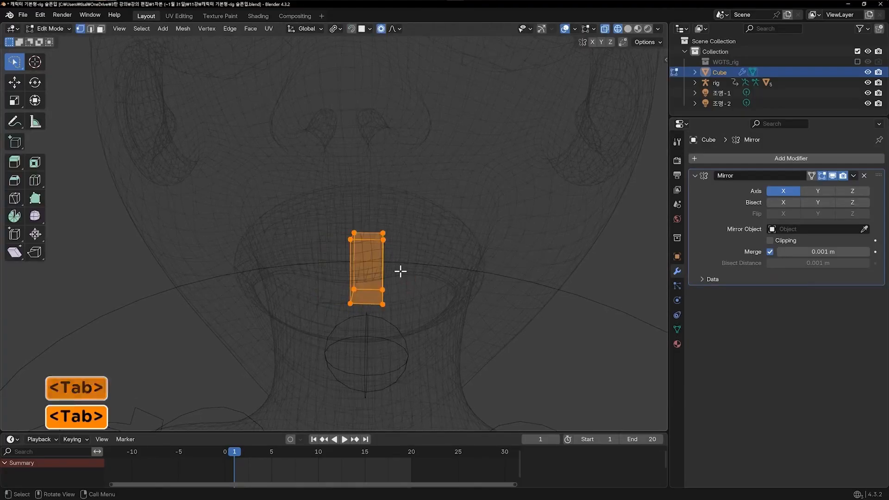
pyautogui.press('KP_Divide')
pyautogui.moveTo(393, 242); pyautogui.dragTo(366, 266, button='middle')
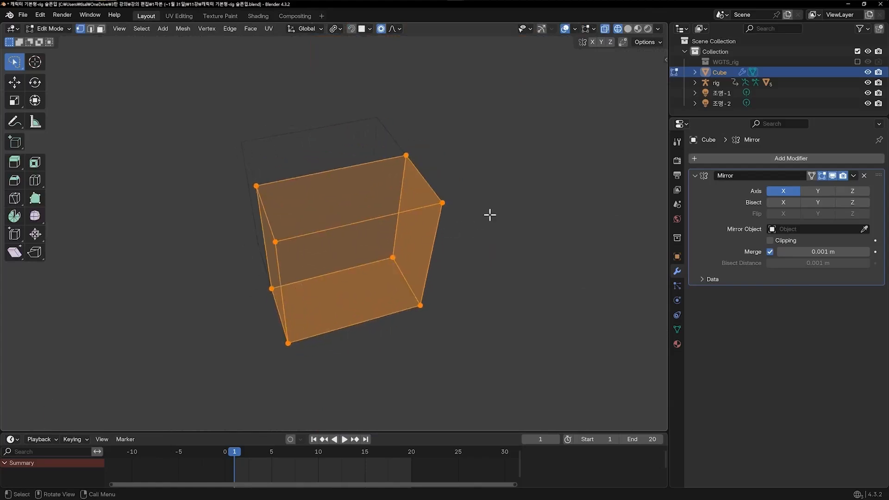
# - Scale the half cube along Y to a little over half its depth
pyautogui.moveTo(526, 203); pyautogui.dragTo(533, 198, button='middle')
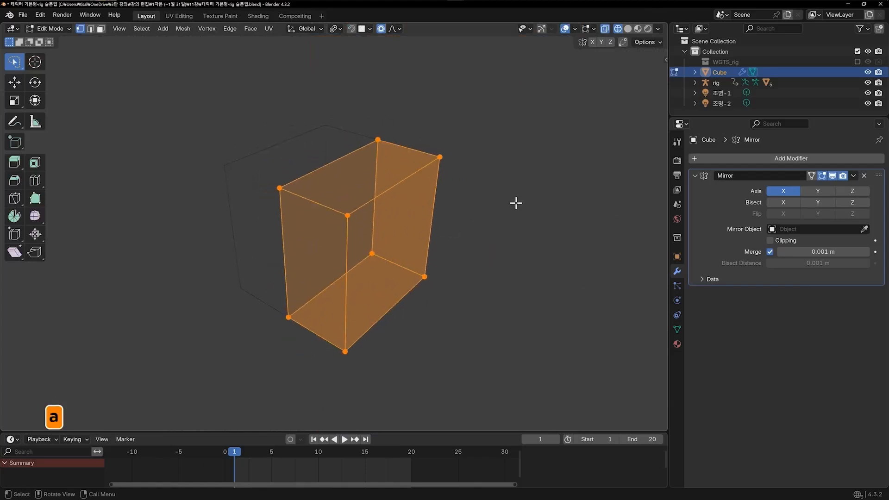
pyautogui.press('s')
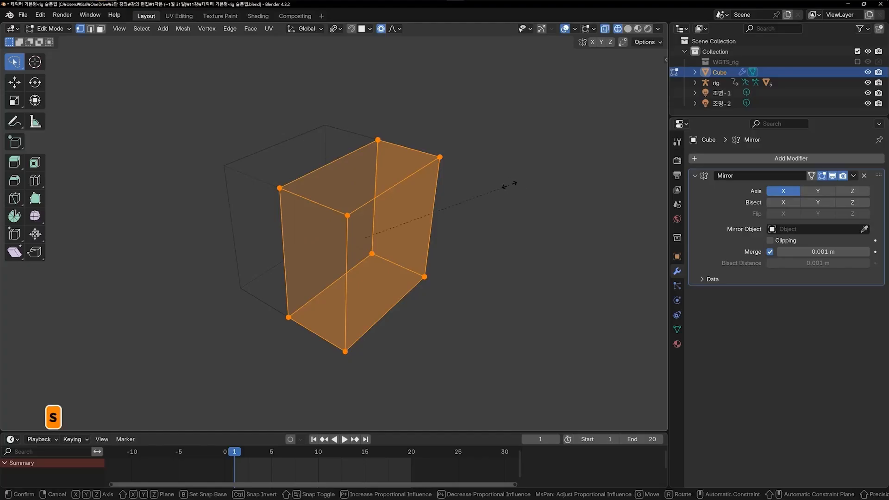
pyautogui.press('y')
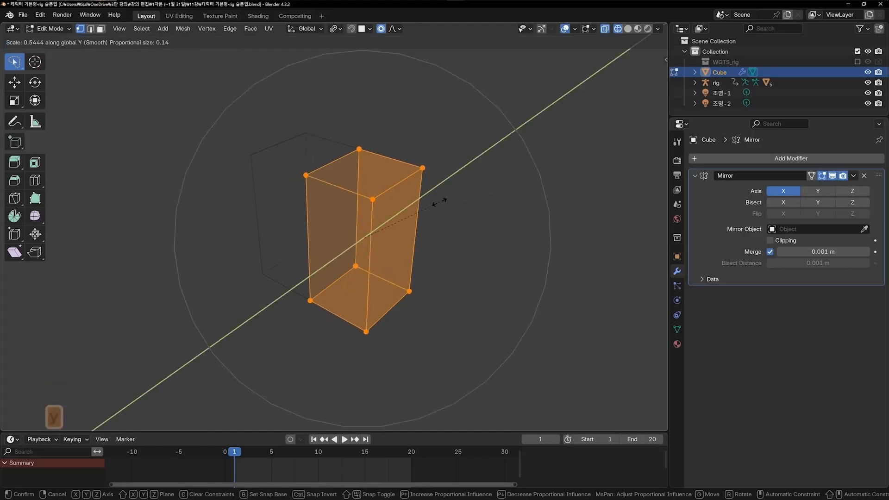
pyautogui.click(446, 209)
pyautogui.scroll(-2, 446, 210)
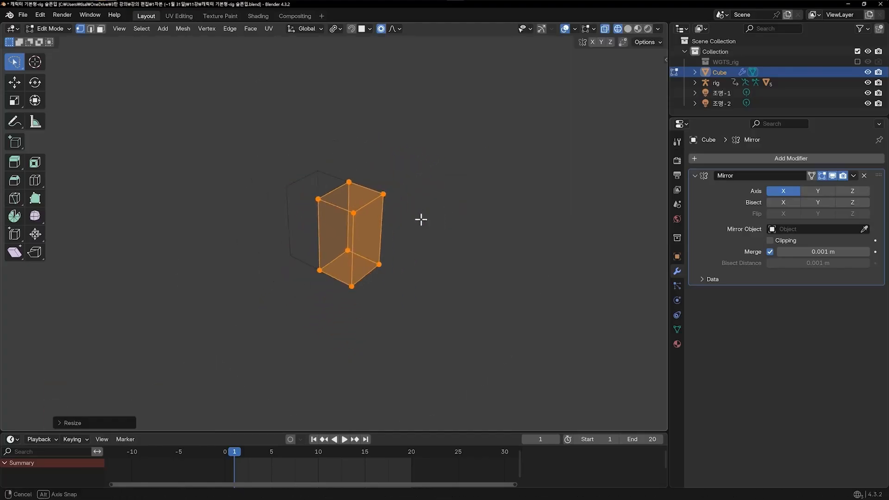
# - Select the cube's outer +X side face and, from the top view, extrude it outward about 0.06 m
pyautogui.moveTo(421, 220); pyautogui.dragTo(435, 238, button='middle')
pyautogui.moveTo(395, 184); pyautogui.dragTo(393, 253, button='middle')
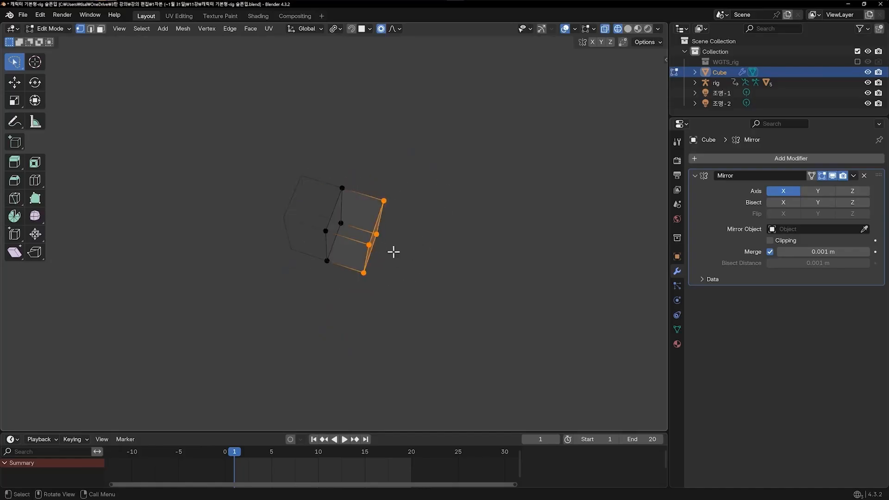
pyautogui.press('KP_7')
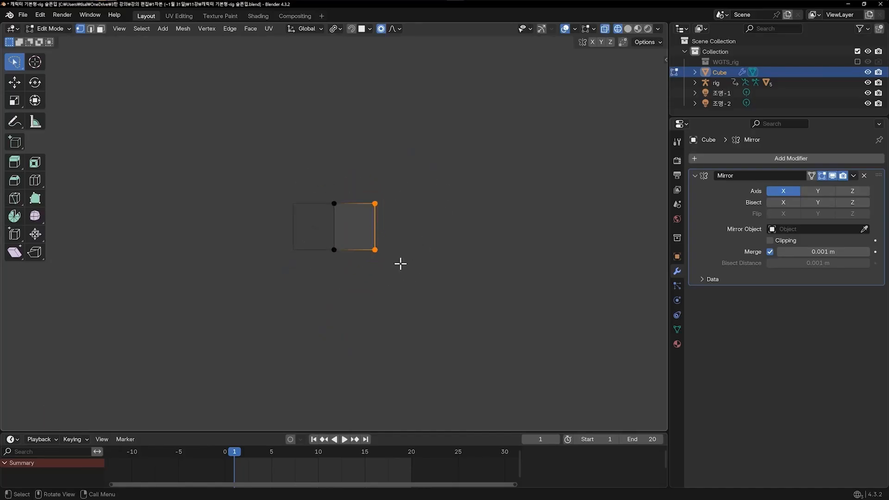
pyautogui.press('e')
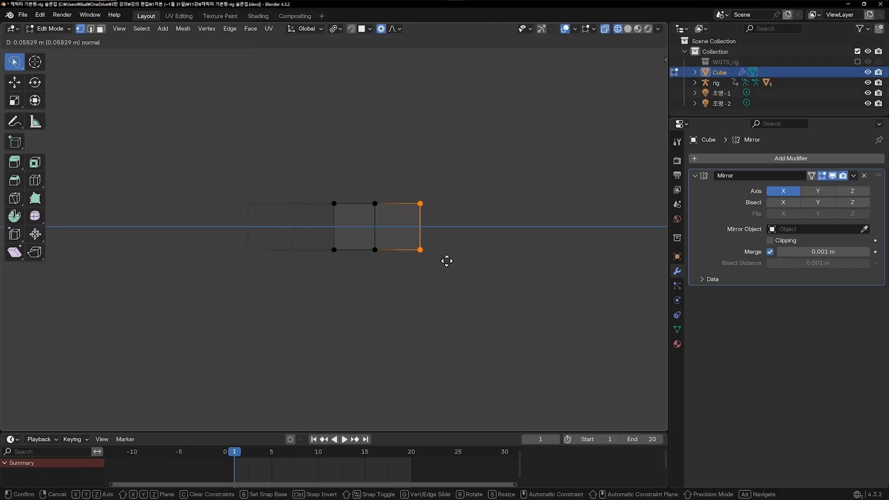
pyautogui.click(446, 262)
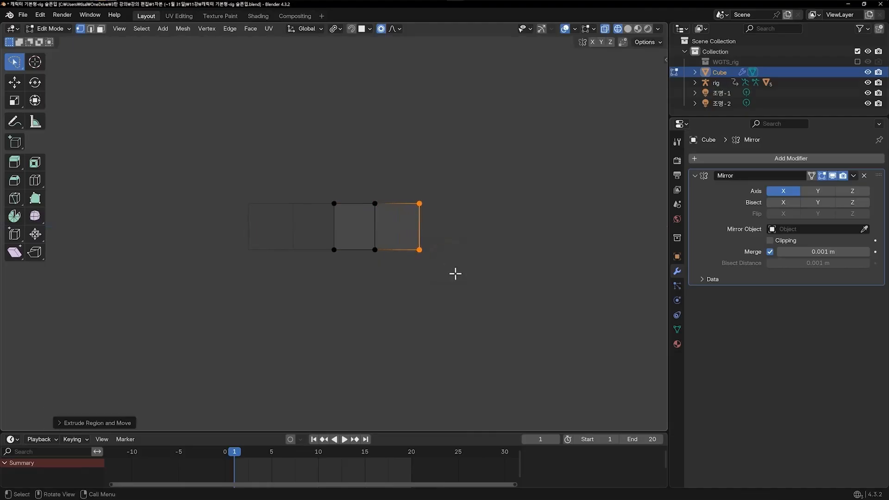
# - Enable Clipping in the Mirror modifier to keep the centre vertices on the mirror plane
pyautogui.press('g')
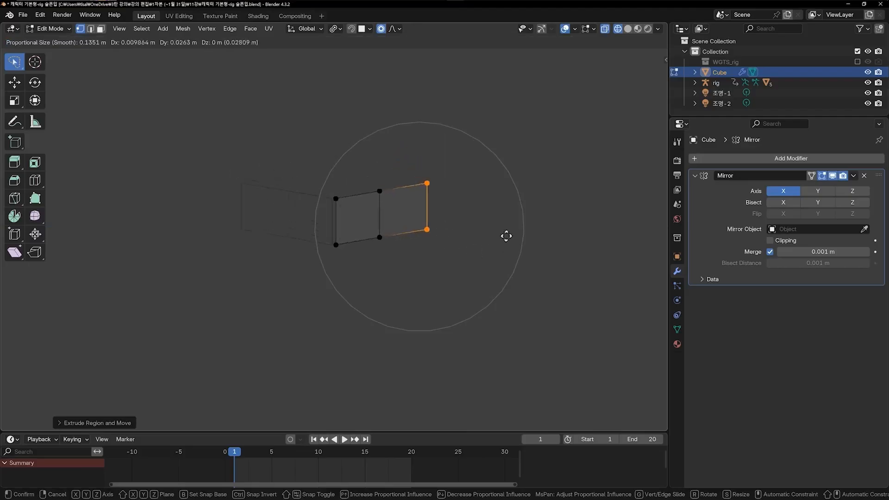
pyautogui.press('Escape')
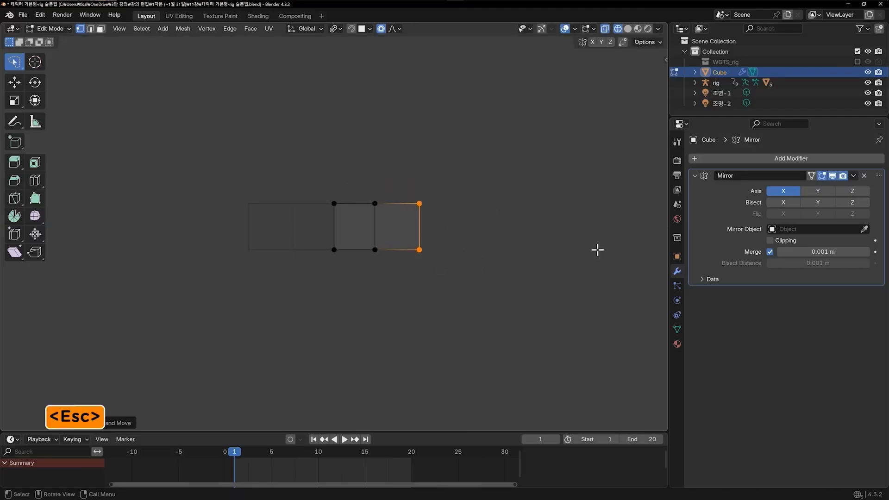
pyautogui.click(792, 241)
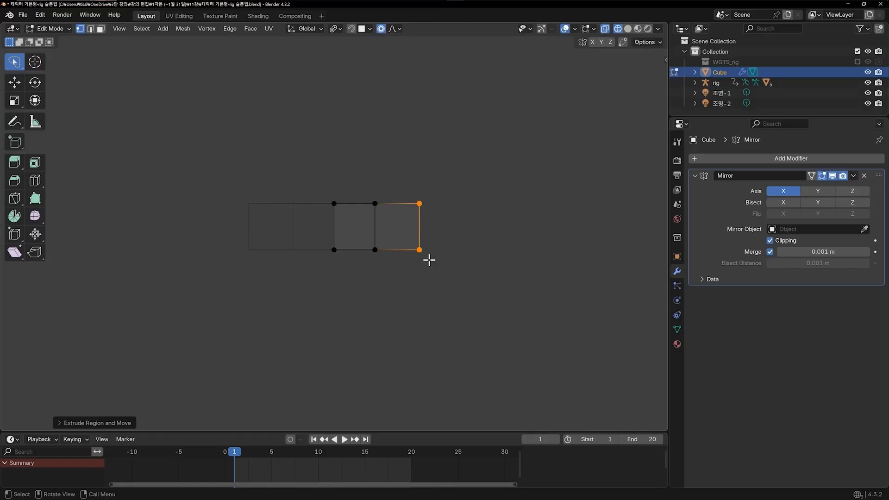
# - Rotate the extruded end face with proportional editing and move it back along Y to start the arch curve
pyautogui.press('r')
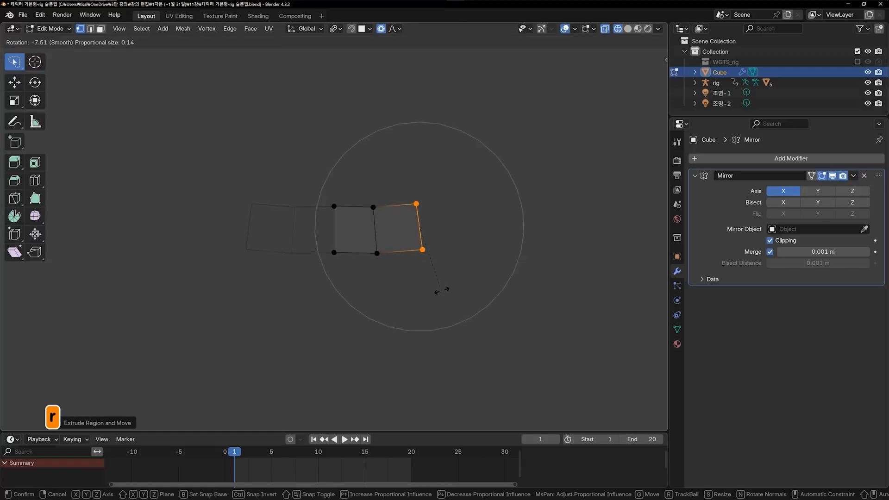
pyautogui.click(464, 277)
pyautogui.press('g')
pyautogui.press('y')
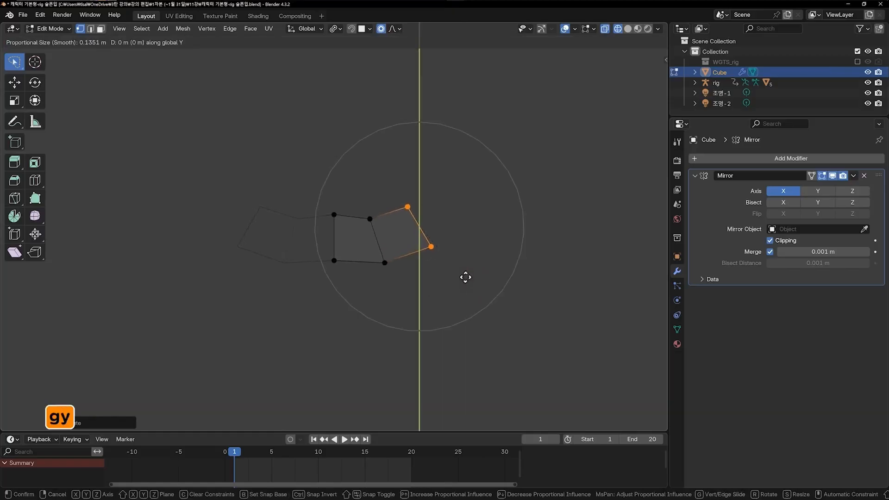
pyautogui.click(458, 249)
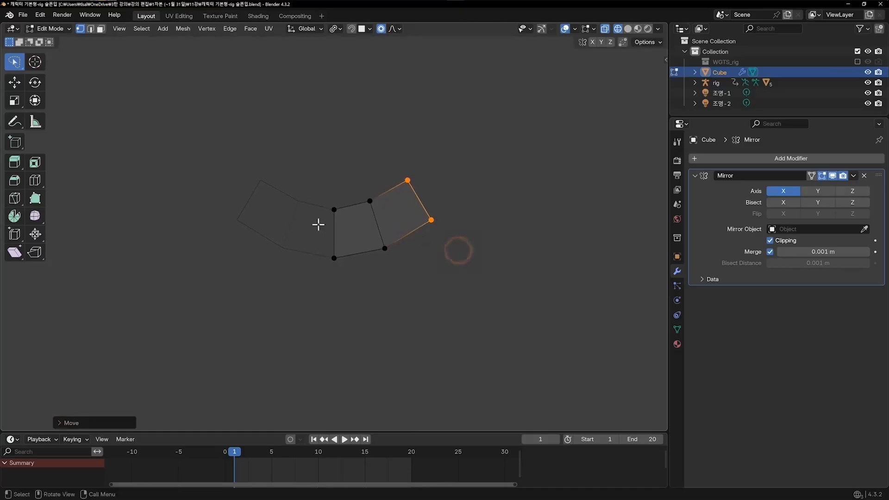
# - Extrude the end face into another segment, rotate it about -33° and shift it back along Y to continue the curve
pyautogui.moveTo(410, 156)
pyautogui.mouseDown()
pyautogui.moveTo(396, 167)
pyautogui.moveTo(474, 210)
pyautogui.mouseUp()
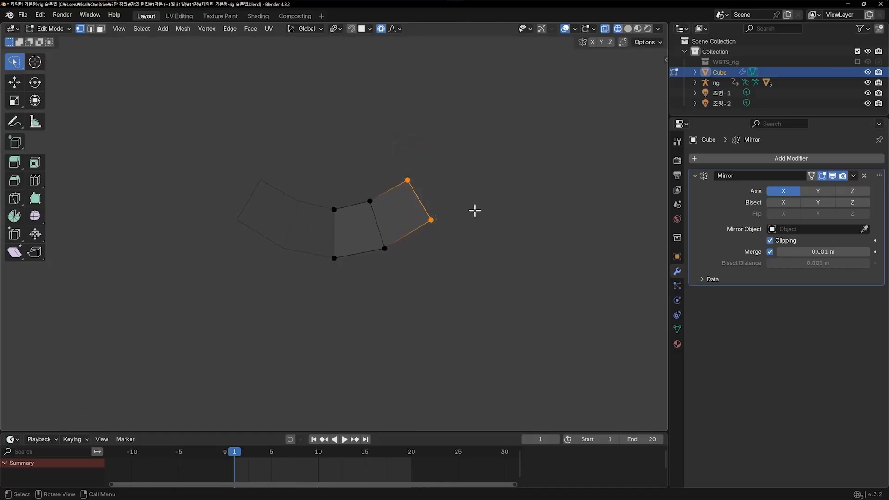
pyautogui.press('e')
pyautogui.click(509, 218)
pyautogui.press('g')
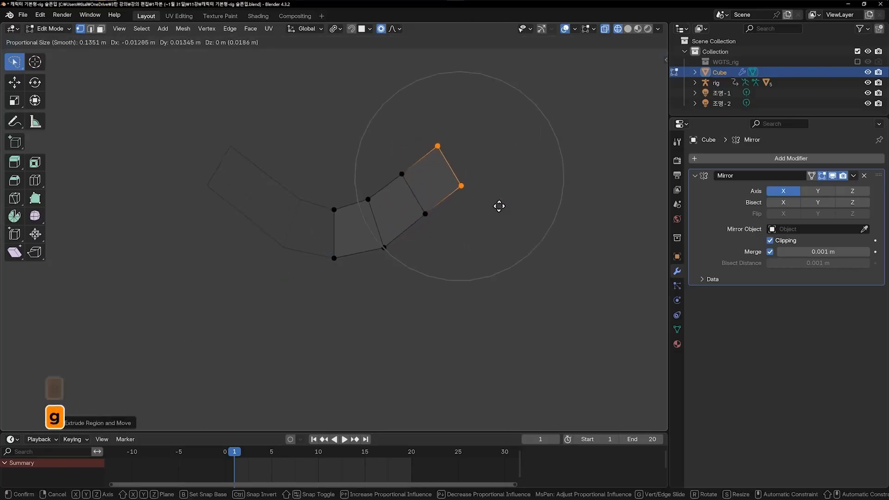
pyautogui.press('r')
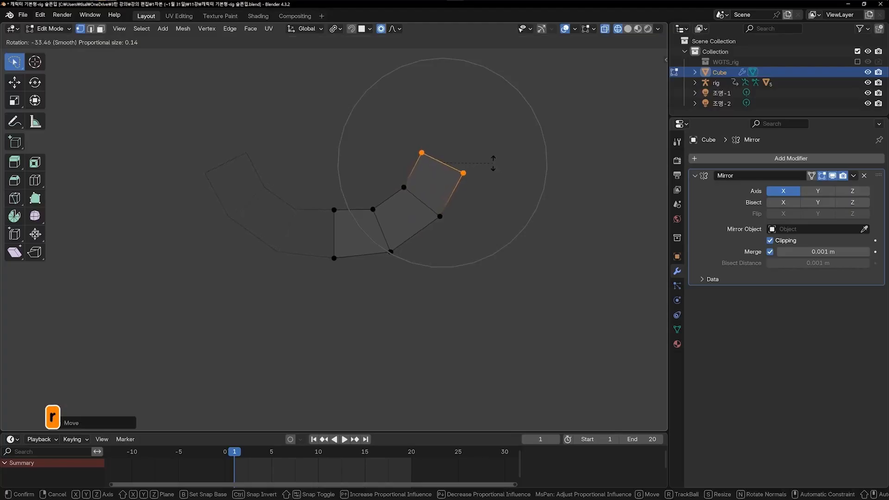
pyautogui.click(493, 163)
pyautogui.press('g')
pyautogui.press('y')
pyautogui.click(495, 165)
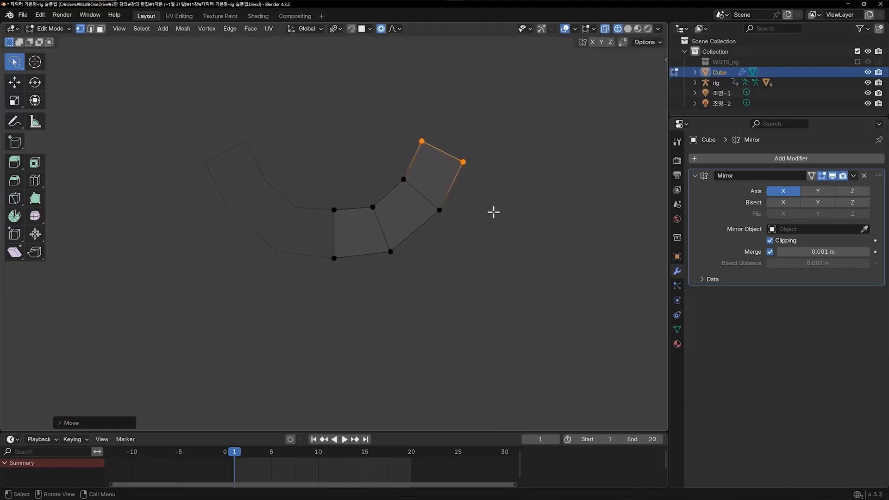
# - Extrude a last segment from the end face, reposition it and rotate it to point the arch's arm backward
pyautogui.press('e')
pyautogui.click(484, 171)
pyautogui.press('g')
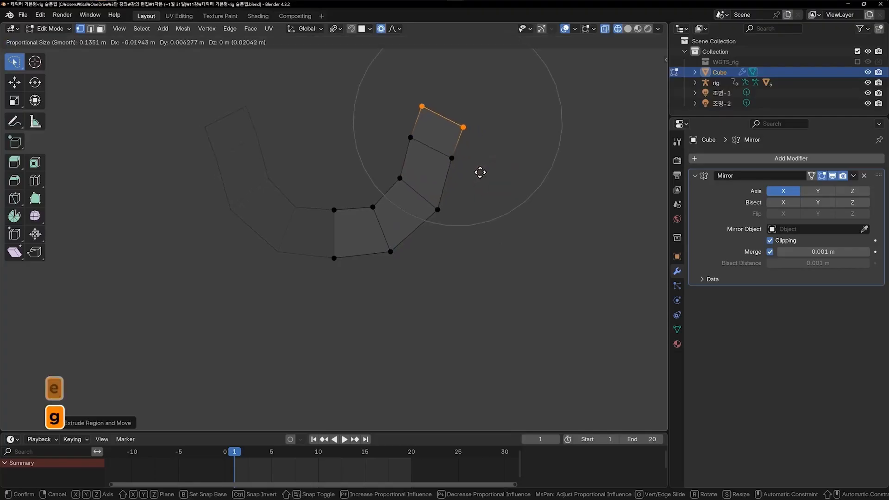
pyautogui.click(483, 174)
pyautogui.press('r')
pyautogui.click(501, 157)
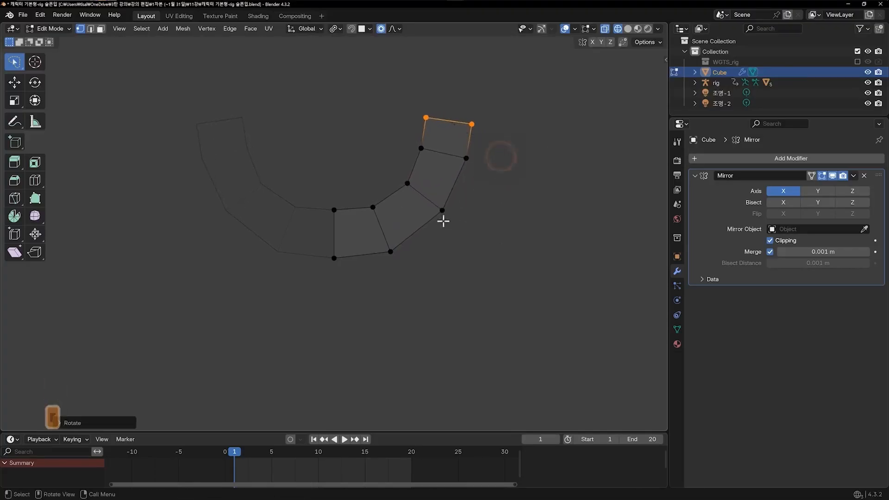
# - Edge-slide the two cross-section loops nearest the arch's end toward the centre to even out the segments, leaving everything deselected
pyautogui.keyDown('alt'); pyautogui.click(429, 201); pyautogui.keyUp('alt')
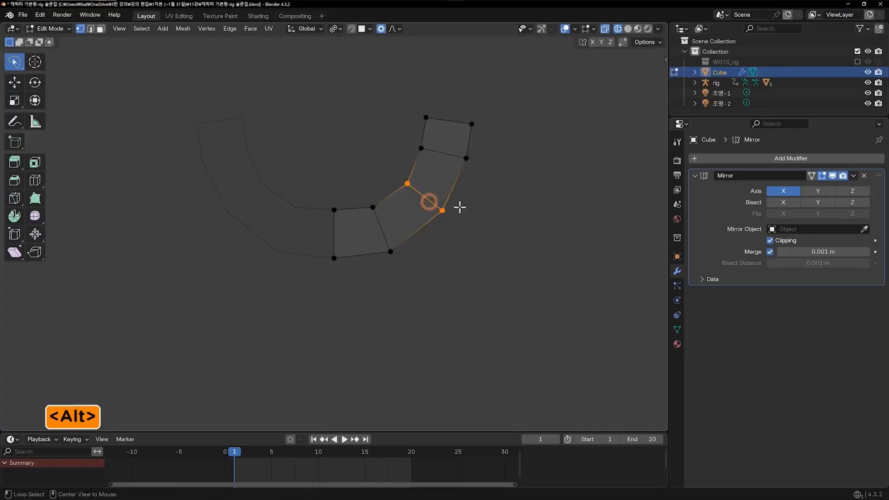
pyautogui.press('g')
pyautogui.press('g')
pyautogui.click(462, 207)
pyautogui.keyDown('alt'); pyautogui.click(448, 155); pyautogui.keyUp('alt')
pyautogui.press('g')
pyautogui.press('g')
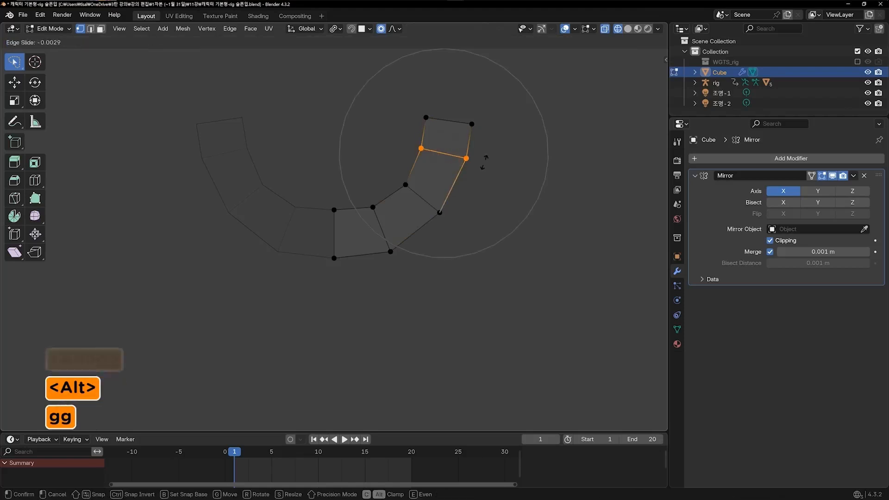
pyautogui.click(418, 204)
pyautogui.keyDown('alt'); pyautogui.click(421, 200); pyautogui.keyUp('alt')
pyautogui.press('g')
pyautogui.press('g')
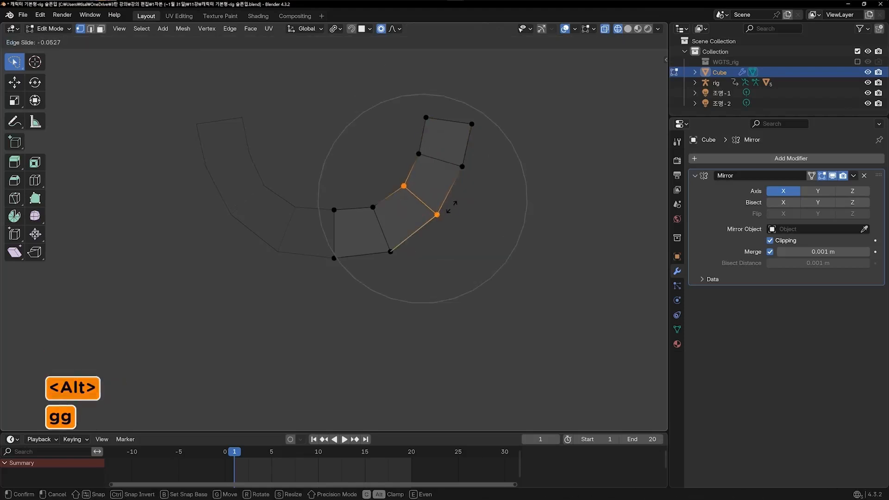
pyautogui.click(498, 197)
pyautogui.click(515, 208)
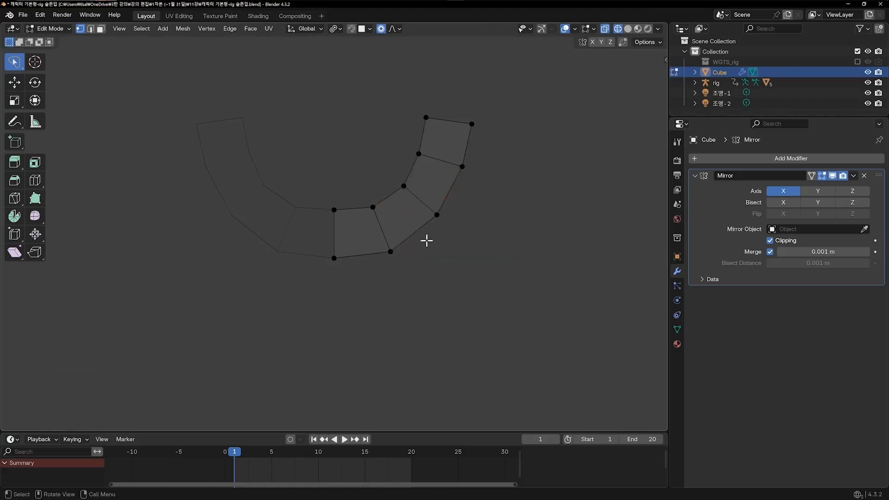
# - Switch to solid shading and scale the whole arch mesh down in height along Z to about 0.84
pyautogui.moveTo(426, 241)
pyautogui.mouseDown(button='middle')
pyautogui.moveTo(413, 129)
pyautogui.moveTo(315, 135)
pyautogui.moveTo(451, 166)
pyautogui.moveTo(365, 194)
pyautogui.moveTo(401, 230)
pyautogui.moveTo(460, 197)
pyautogui.moveTo(440, 142)
pyautogui.moveTo(399, 159)
pyautogui.moveTo(429, 205)
pyautogui.moveTo(399, 217)
pyautogui.moveTo(379, 181)
pyautogui.mouseUp(button='middle')
pyautogui.press('z')
pyautogui.press('Tab')
pyautogui.press('Tab')
pyautogui.press('a')
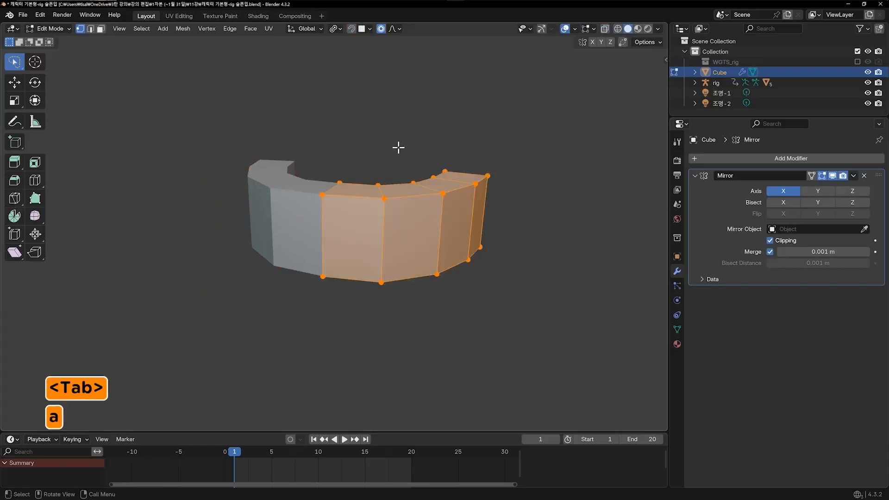
pyautogui.press('s')
pyautogui.press('z')
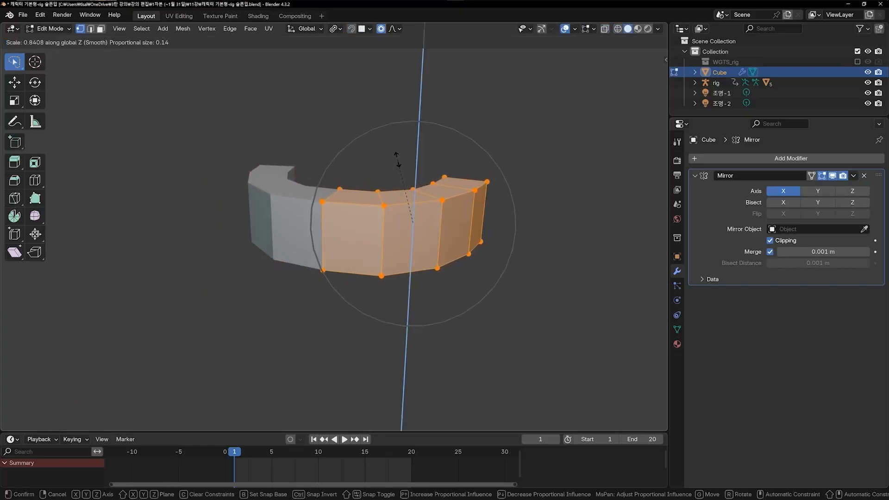
pyautogui.click(399, 156)
pyautogui.press('Tab')
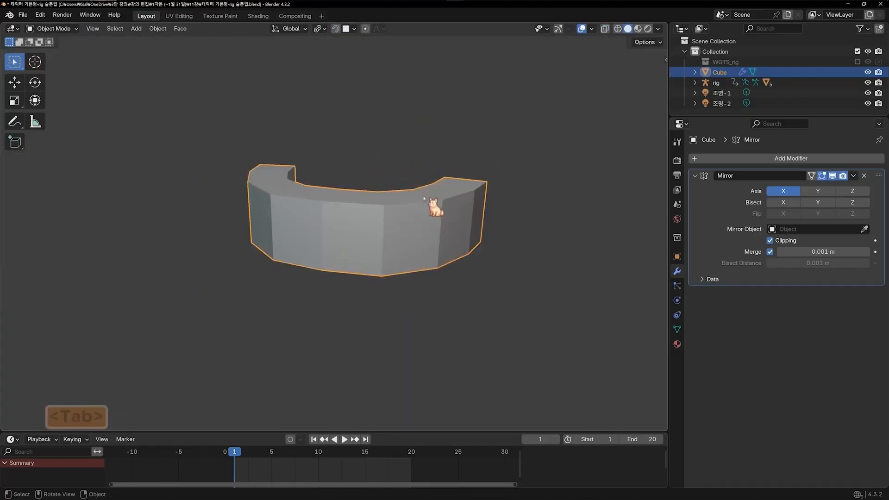
# - Bring the rest of the character back into view and shade the arch smooth
pyautogui.press('KP_Divide')
pyautogui.press('KP_1')
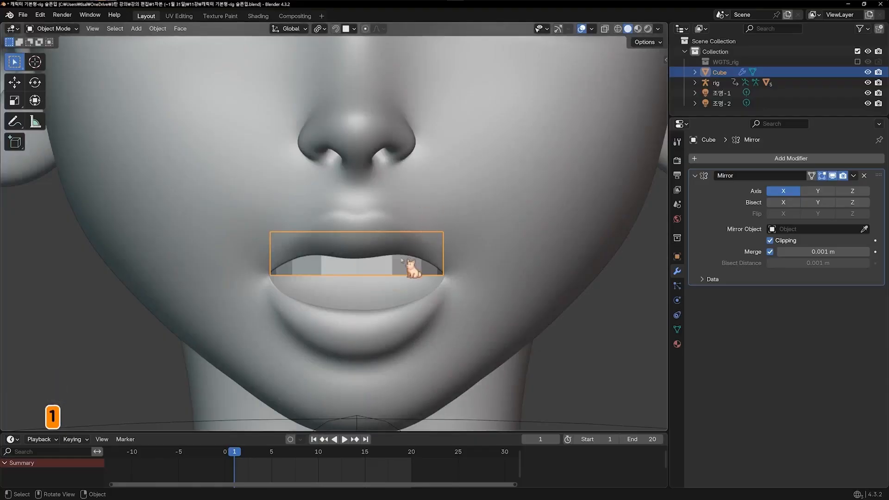
pyautogui.moveTo(323, 242); pyautogui.dragTo(355, 239, button='middle')
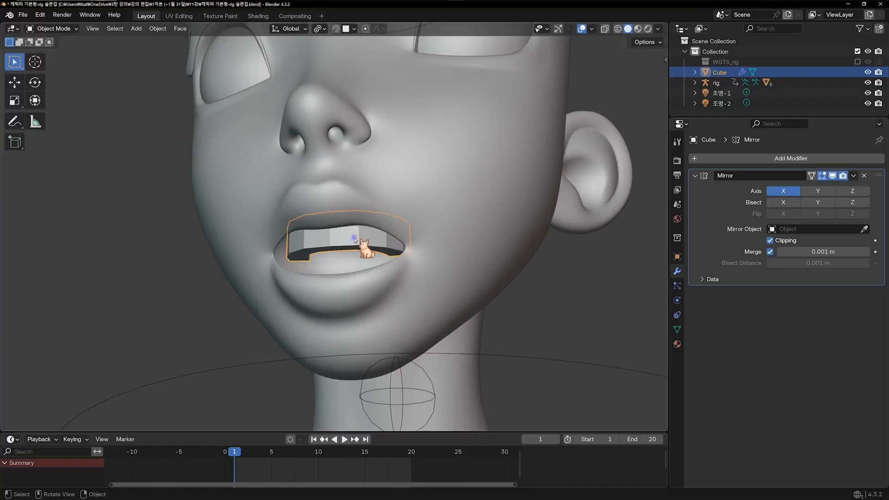
pyautogui.rightClick(354, 239)
pyautogui.click(344, 238)
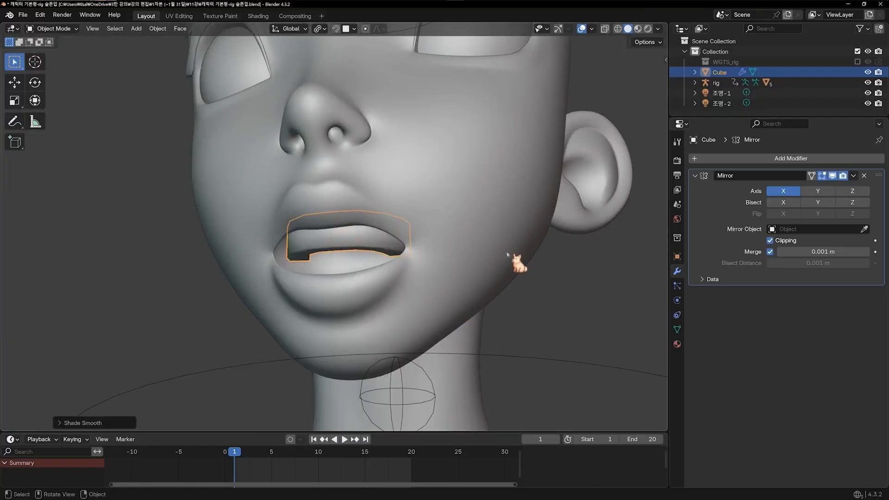
# - Add a Subdivision Surface modifier to the arch
pyautogui.click(749, 159)
pyautogui.moveTo(732, 162)
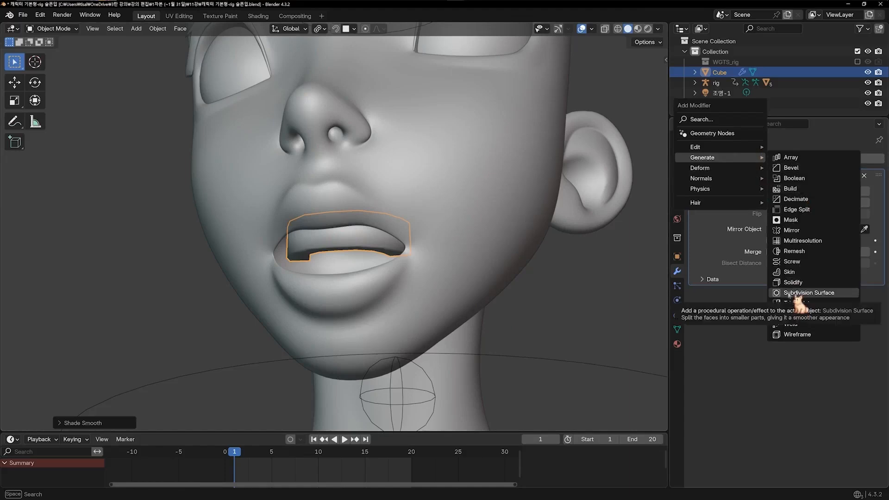
pyautogui.click(789, 293)
# - Move the arch about 0.03 m forward along Y toward the lips
pyautogui.moveTo(446, 254); pyautogui.dragTo(336, 222, button='middle')
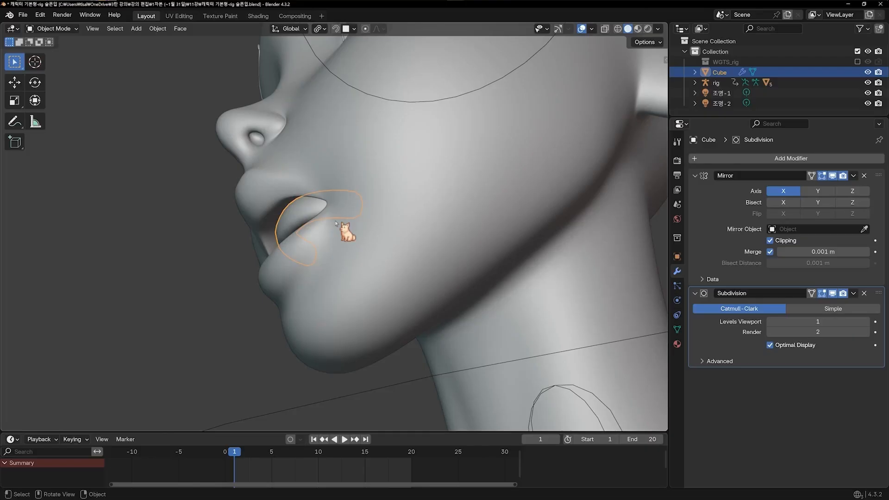
pyautogui.press('g')
pyautogui.press('y')
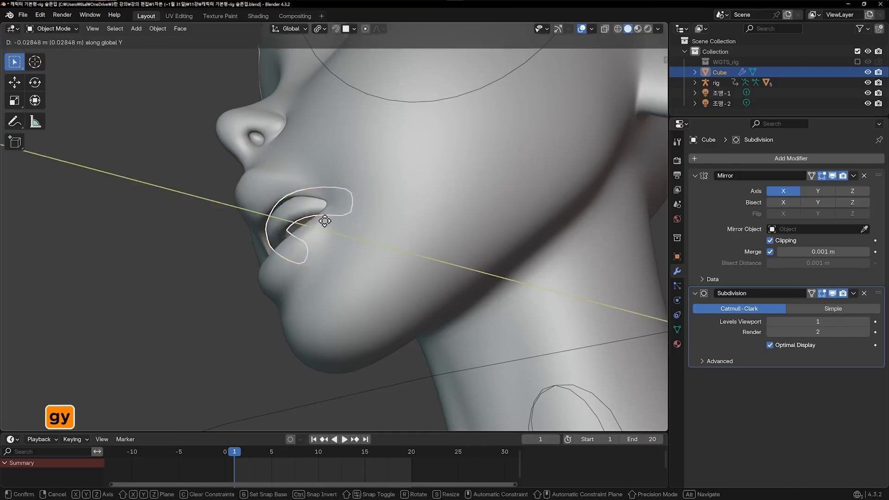
pyautogui.click(321, 222)
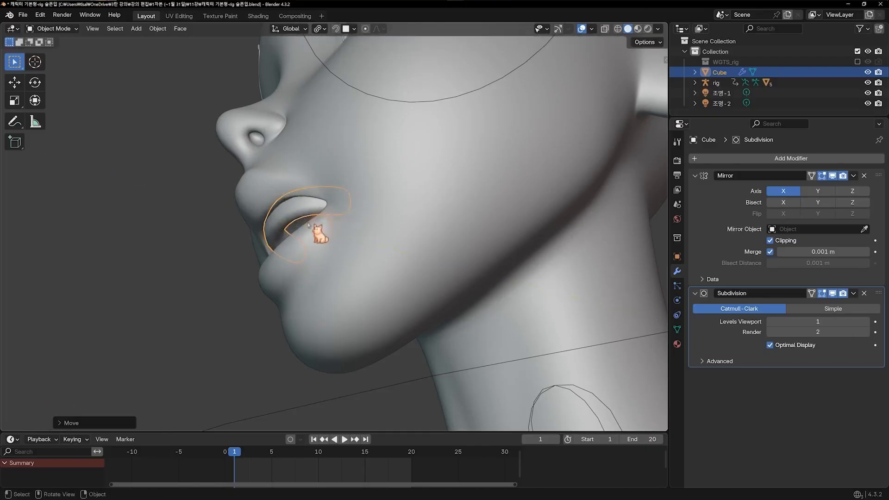
# - Scale the arch down uniformly to about 0.9 and lower it slightly along Z behind the upper lip
pyautogui.moveTo(322, 222); pyautogui.dragTo(404, 249, button='middle')
pyautogui.press('1')
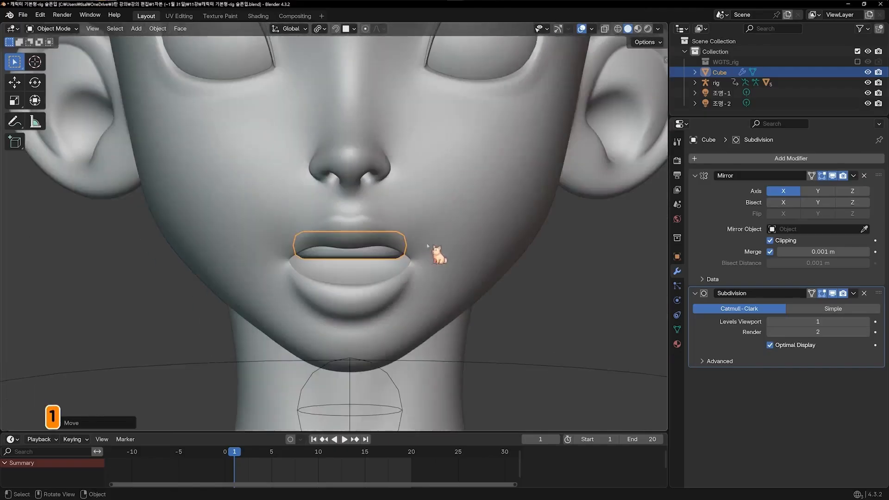
pyautogui.press('s')
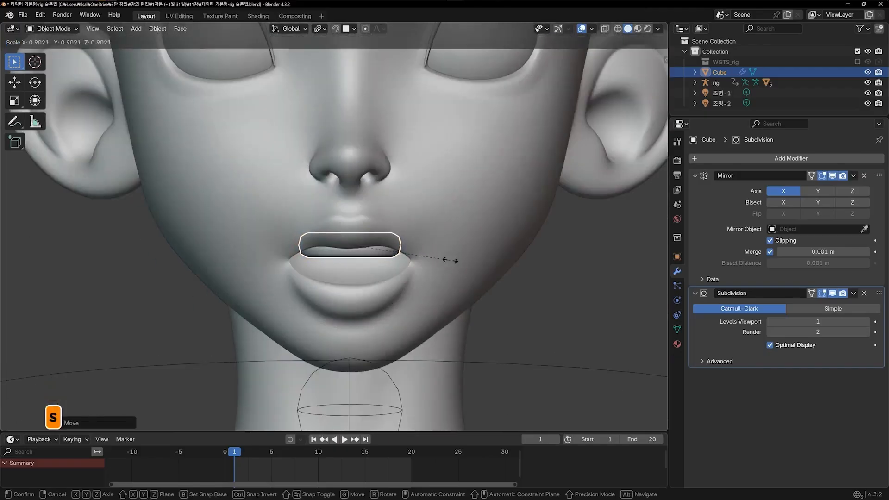
pyautogui.click(450, 260)
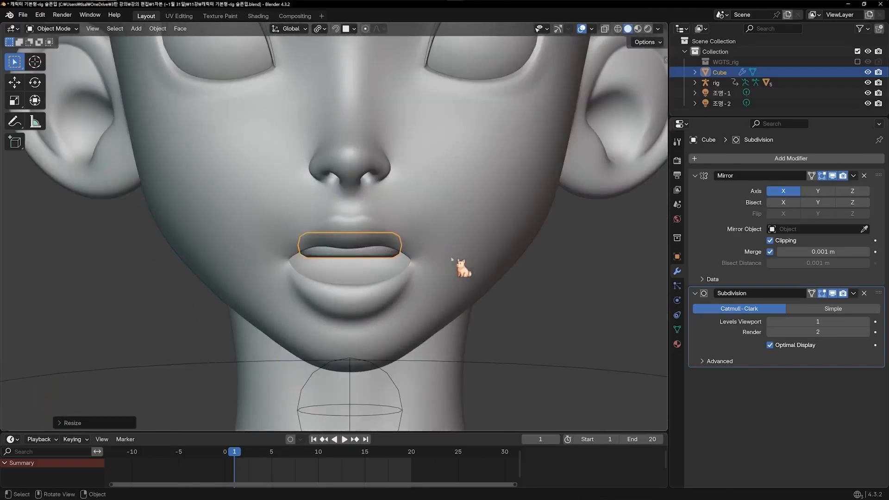
pyautogui.press('g')
pyautogui.press('z')
pyautogui.click(446, 271)
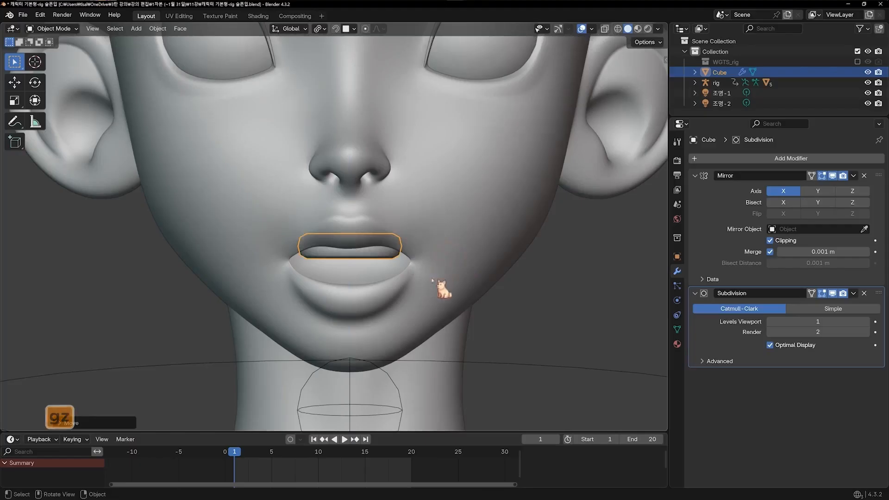
pyautogui.scroll(3, 432, 277)
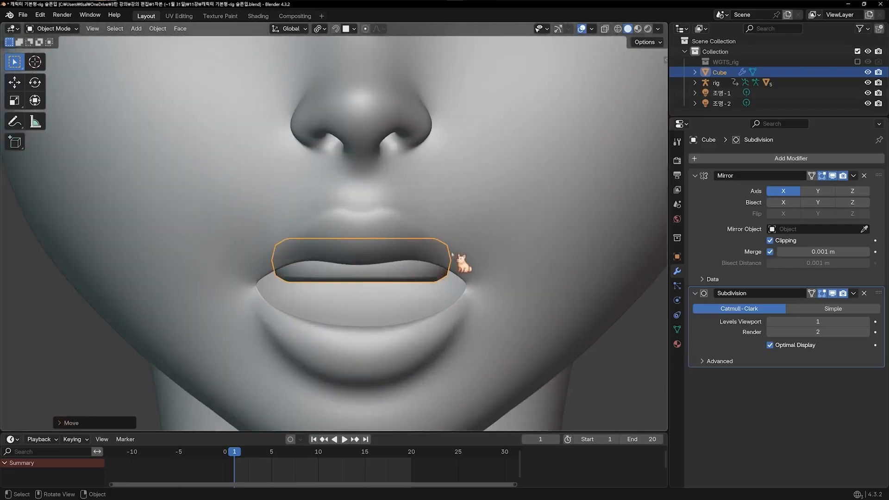
# - Add a horizontal loop cut close to the arch's upper edge to sharpen it, and return to solid shading
pyautogui.press('Tab')
pyautogui.press('z')
pyautogui.click(302, 251)
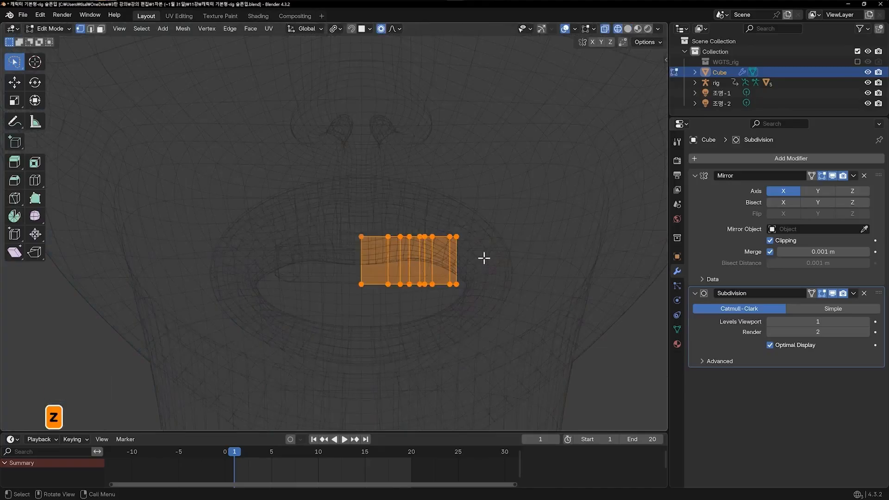
pyautogui.click(517, 259)
pyautogui.moveTo(468, 265)
pyautogui.mouseDown(button='middle')
pyautogui.moveTo(464, 292)
pyautogui.moveTo(464, 276)
pyautogui.moveTo(393, 238)
pyautogui.moveTo(457, 208)
pyautogui.moveTo(352, 250)
pyautogui.moveTo(397, 297)
pyautogui.moveTo(449, 291)
pyautogui.moveTo(328, 262)
pyautogui.moveTo(304, 245)
pyautogui.moveTo(360, 231)
pyautogui.moveTo(383, 264)
pyautogui.moveTo(372, 273)
pyautogui.mouseUp(button='middle')
pyautogui.hotkey('ctrl', 'r')
pyautogui.click(465, 264)
pyautogui.click(468, 258)
pyautogui.press('Tab')
pyautogui.press('z')
pyautogui.press('KP_1')
pyautogui.hotkey('shift', 'z')
pyautogui.press('KP_1')
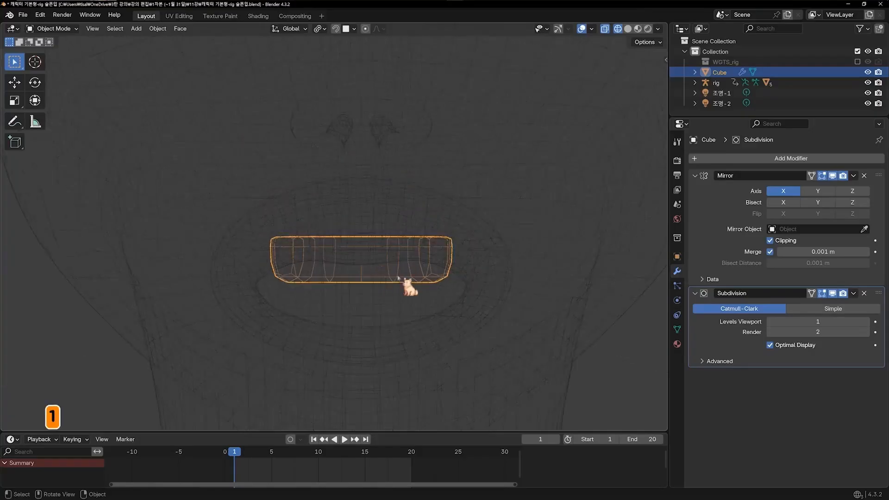
pyautogui.press('z')
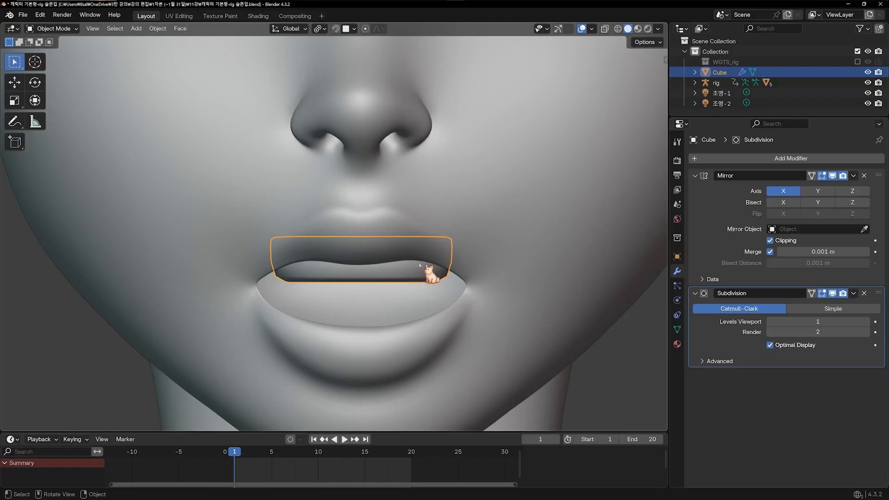
# - Duplicate the arch and move the copy straight down along Z to the lower lip
pyautogui.moveTo(419, 265); pyautogui.dragTo(444, 283, button='middle')
pyautogui.press('KP_1')
pyautogui.hotkey('shift', 'd')
pyautogui.press('z')
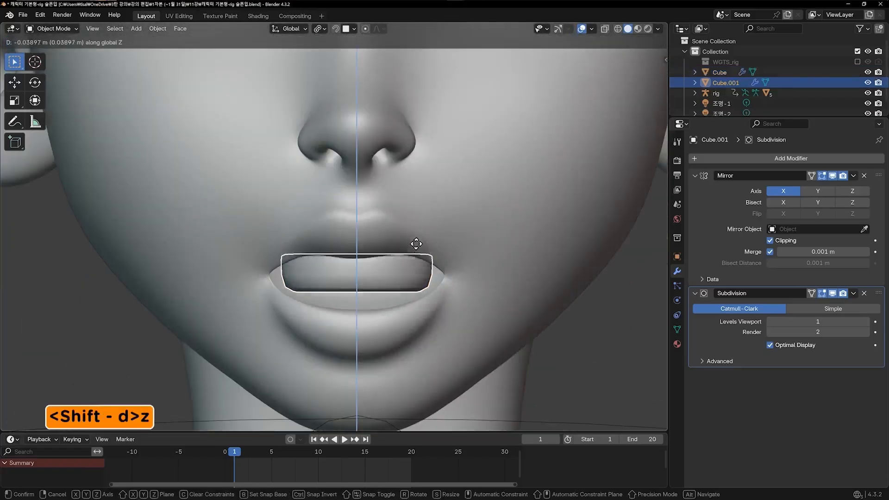
pyautogui.click(425, 287)
# - Shift the lower arch back slightly along Y so it sits behind the lower lip
pyautogui.moveTo(425, 287); pyautogui.dragTo(350, 302, button='middle')
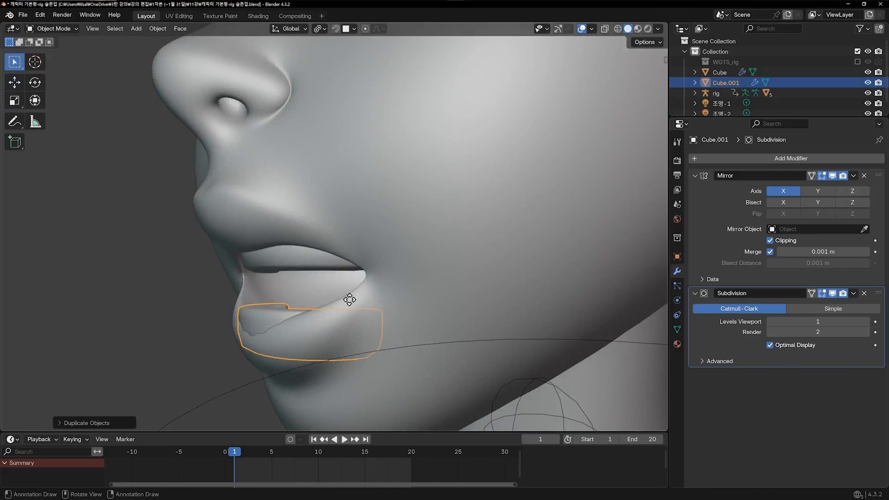
pyautogui.press('g')
pyautogui.press('y')
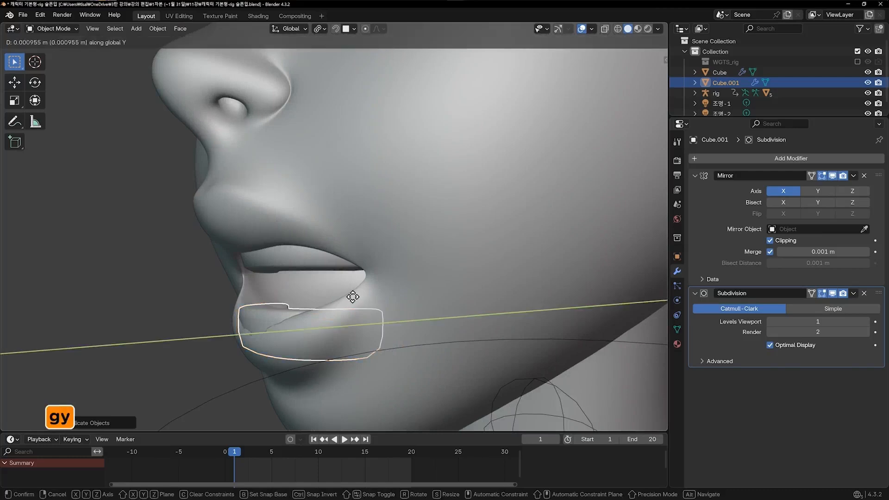
pyautogui.click(371, 292)
pyautogui.press('1')
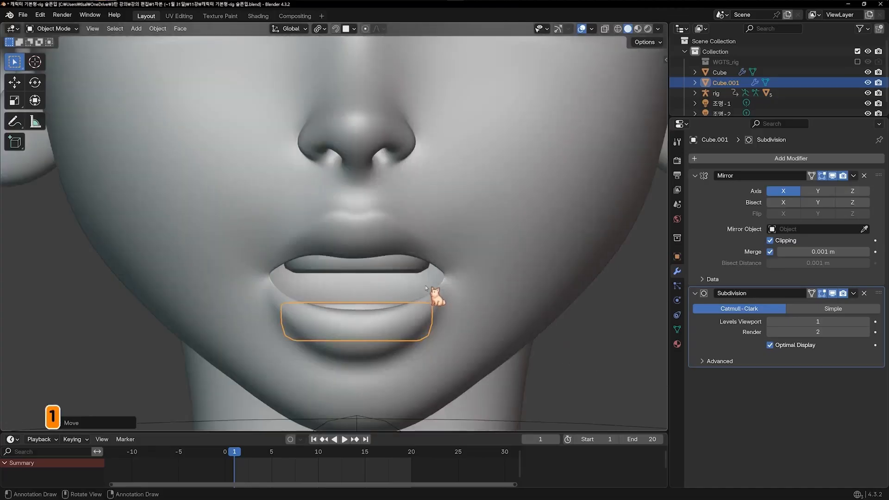
pyautogui.moveTo(426, 288)
pyautogui.mouseDown(button='middle')
pyautogui.moveTo(482, 312)
pyautogui.moveTo(496, 284)
pyautogui.moveTo(426, 244)
pyautogui.moveTo(394, 264)
pyautogui.moveTo(374, 303)
pyautogui.moveTo(409, 269)
pyautogui.moveTo(427, 273)
pyautogui.mouseUp(button='middle')
pyautogui.press('1')
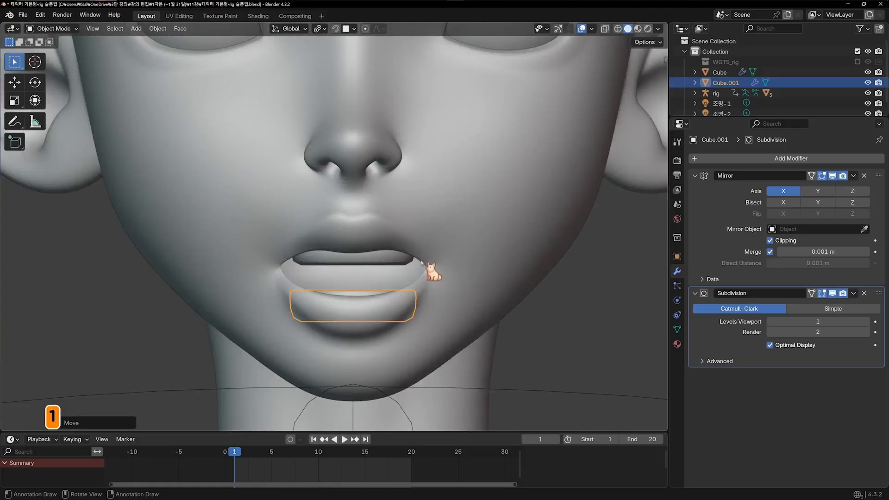
# - Select the upper arch and rotate it about the X axis so its rear ends tilt upward
pyautogui.click(388, 256)
pyautogui.click(371, 293)
pyautogui.click(393, 262)
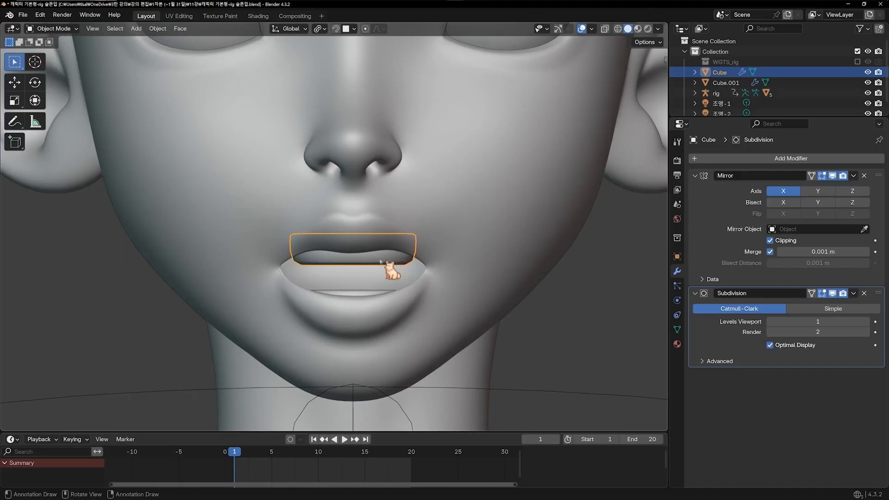
pyautogui.press('r')
pyautogui.press('x')
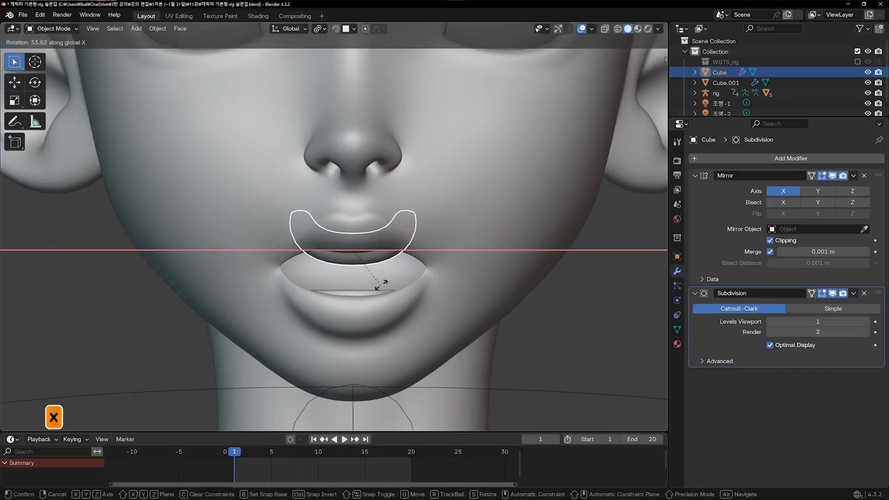
pyautogui.click(392, 274)
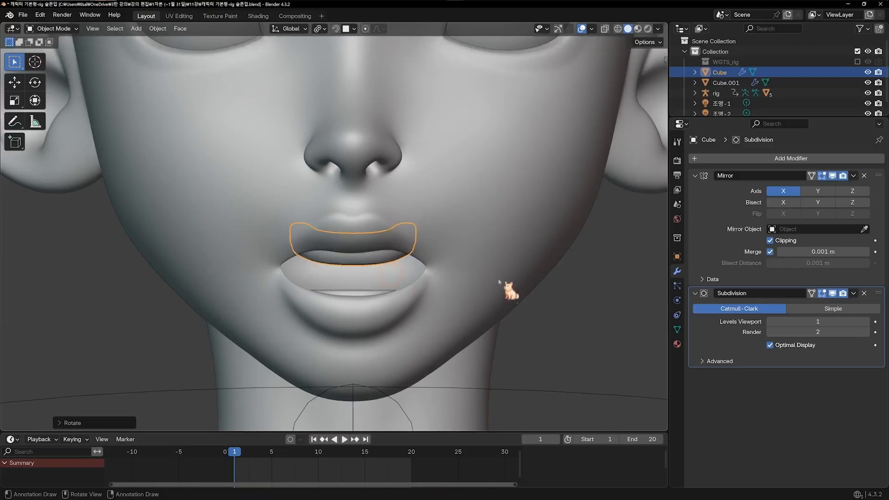
# - Fine-tune the upper arch's height along Z under the upper lip and deselect it
pyautogui.press('g')
pyautogui.press('z')
pyautogui.click(503, 287)
pyautogui.click(584, 302)
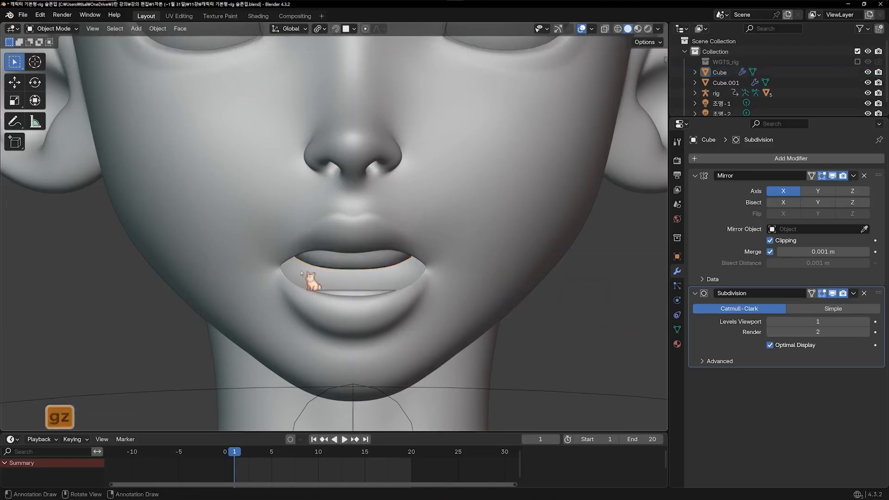
pyautogui.click(398, 274)
pyautogui.press('g')
pyautogui.press('z')
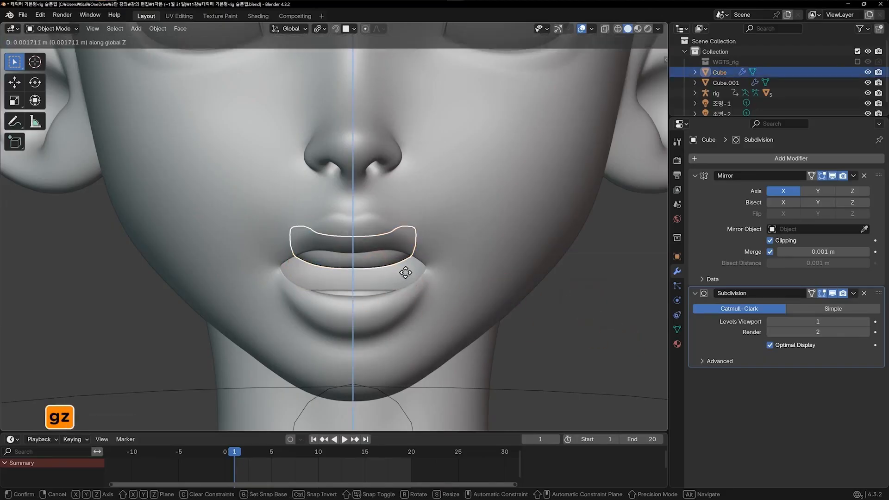
pyautogui.click(408, 273)
pyautogui.click(566, 327)
# - Select the lower arch and rotate it about the X axis so its rear ends tilt upward
pyautogui.moveTo(565, 326); pyautogui.dragTo(334, 251, button='middle')
pyautogui.moveTo(425, 287); pyautogui.dragTo(417, 291, button='middle')
pyautogui.click(362, 295)
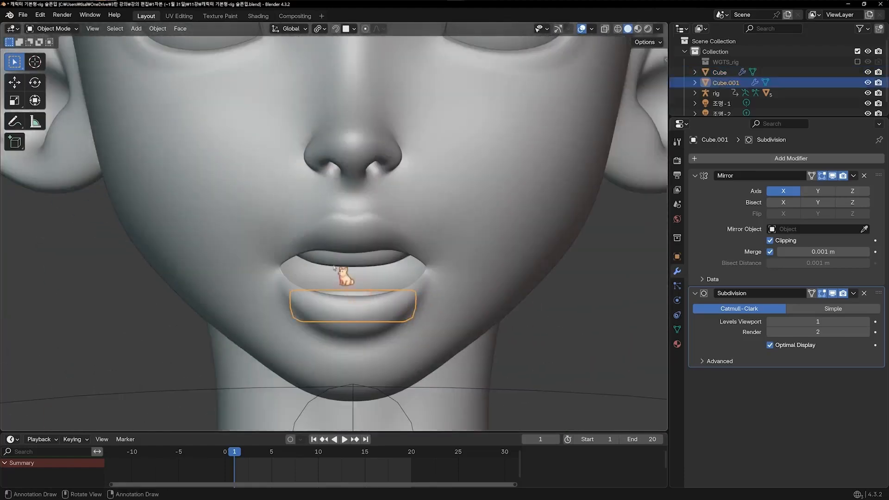
pyautogui.press('r')
pyautogui.press('x')
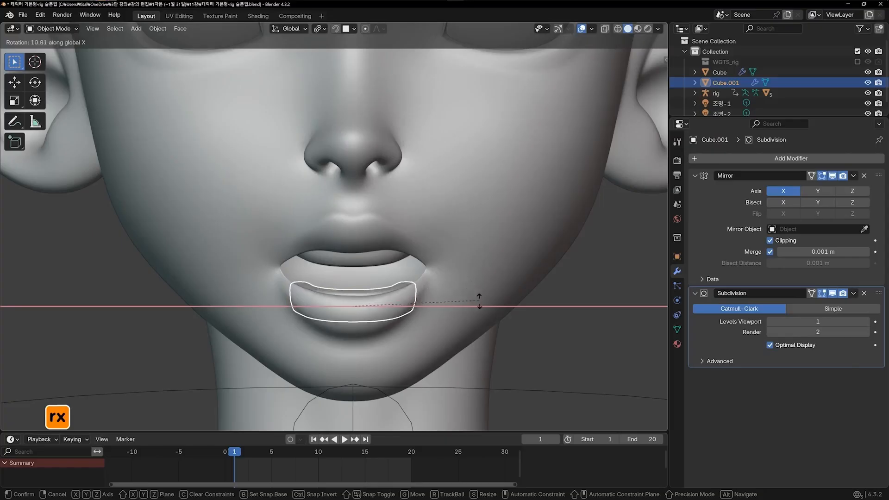
pyautogui.click(476, 327)
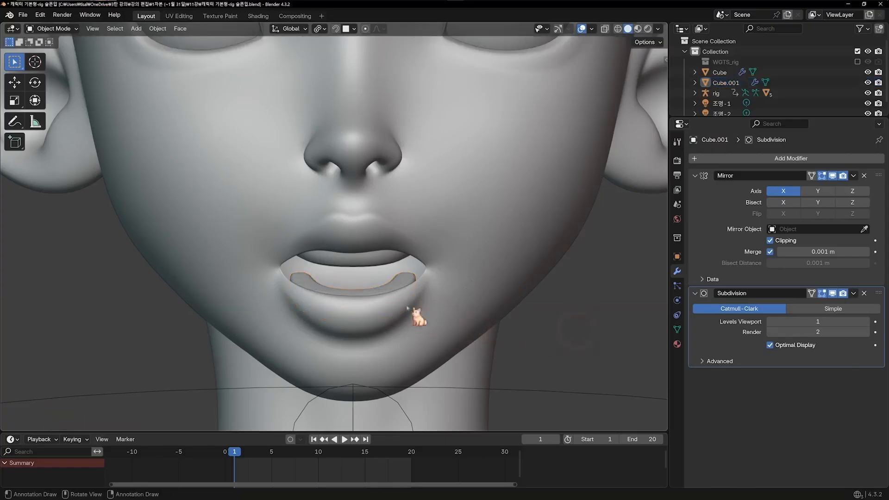
# - Lower the lower arch about 0.016 m along Z behind the lower lip and deselect it
pyautogui.press('g')
pyautogui.press('z')
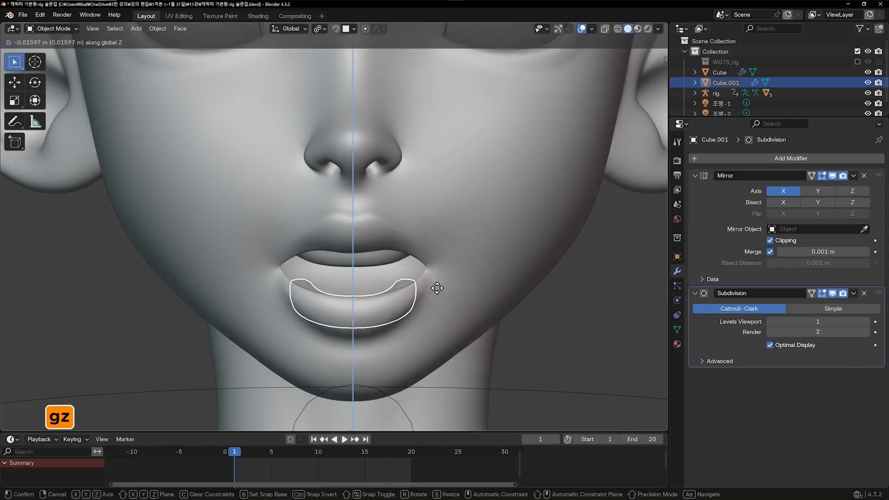
pyautogui.click(438, 287)
pyautogui.click(597, 322)
pyautogui.scroll(-5, 454, 317)
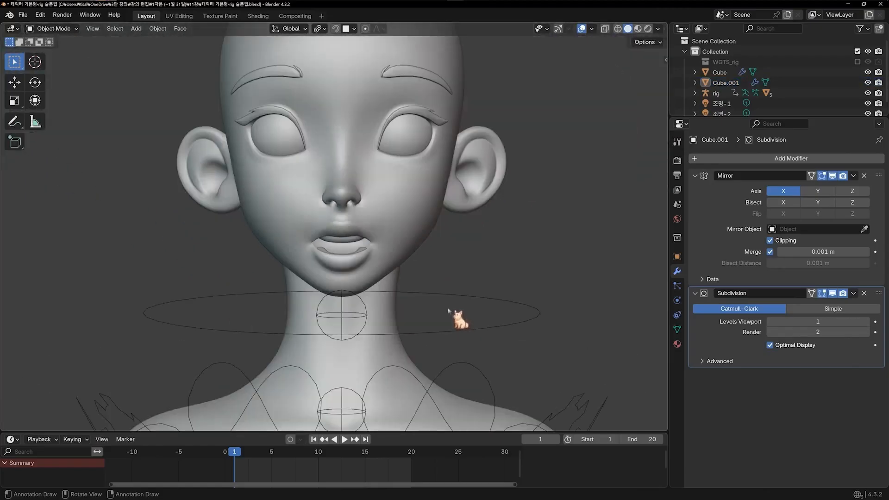
# - Reselect the tilted lower arch and push it farther back along Y inside the mouth
pyautogui.moveTo(454, 318); pyautogui.dragTo(422, 290, button='middle')
pyautogui.click(310, 269)
pyautogui.press('g')
pyautogui.press('y')
pyautogui.click(341, 272)
pyautogui.press('1')
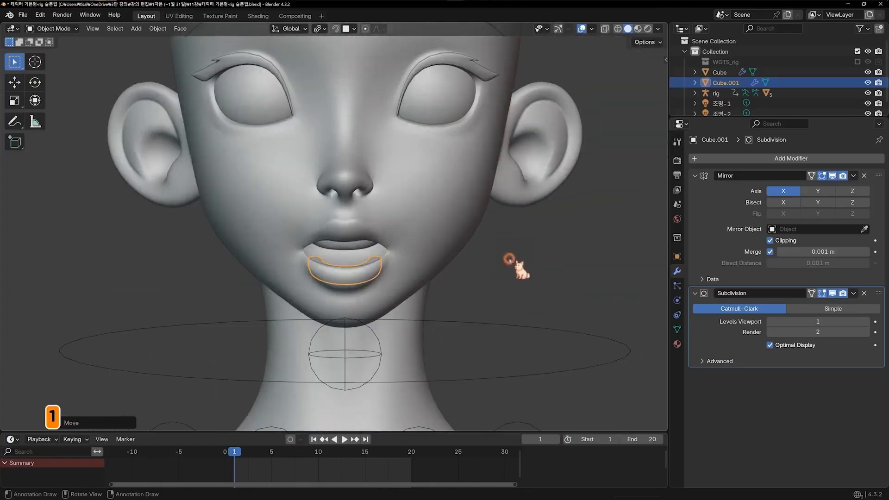
# - Preview the character with both arches in rendered viewport shading
pyautogui.scroll(-3, 493, 275)
pyautogui.press('z')
pyautogui.click(482, 239)
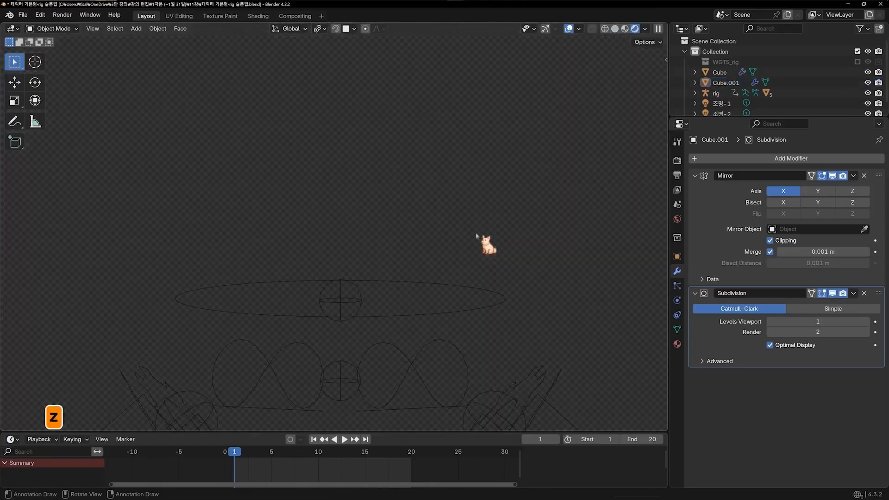
# - Inspect the open mouth in rendered shading and return the viewport to solid shading
pyautogui.scroll(5, 452, 294)
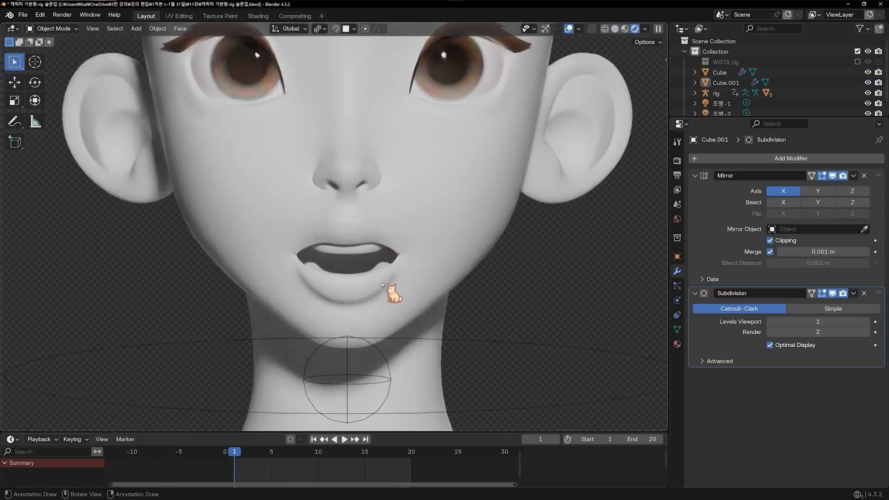
pyautogui.moveTo(393, 294)
pyautogui.mouseDown(button='middle')
pyautogui.moveTo(405, 296)
pyautogui.moveTo(334, 277)
pyautogui.moveTo(357, 256)
pyautogui.moveTo(412, 290)
pyautogui.moveTo(416, 279)
pyautogui.mouseUp(button='middle')
pyautogui.scroll(-5, 416, 279)
pyautogui.press('z')
pyautogui.click(487, 275)
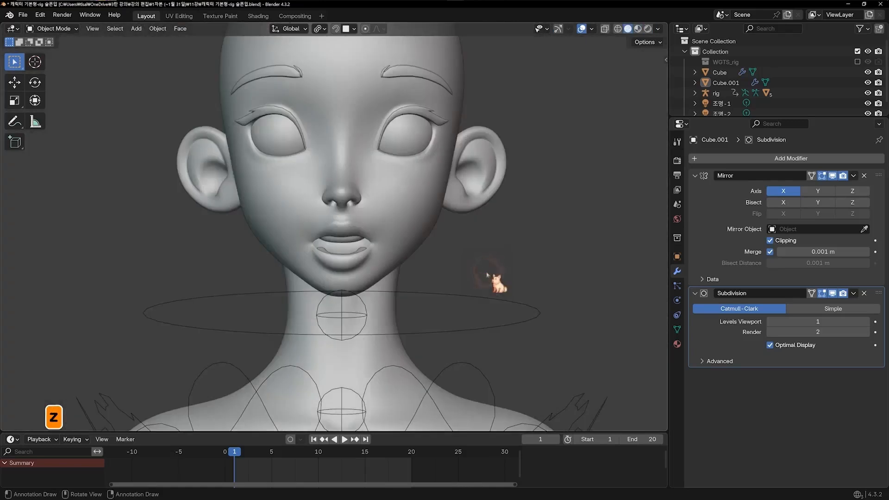
# - Add a cube for the tongue, shrink it, and lower it along Z to mouth height
pyautogui.hotkey('shift', 'a')
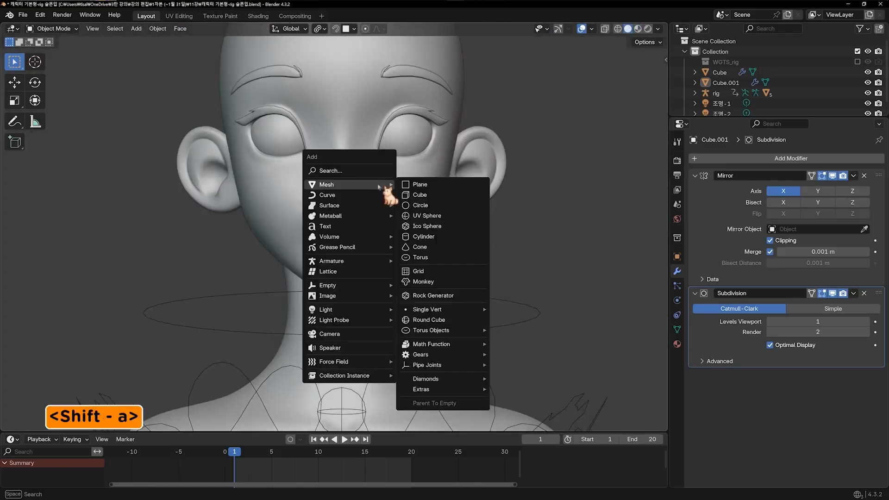
pyautogui.click(419, 195)
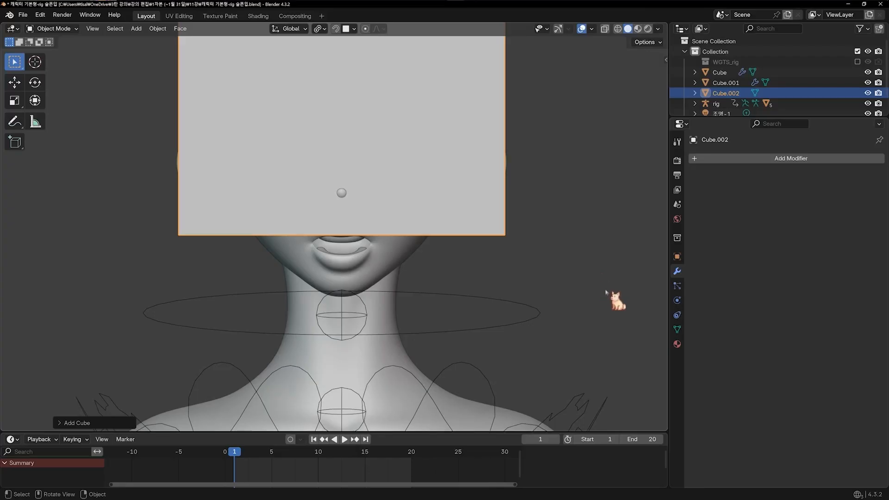
pyautogui.press('s')
pyautogui.click(374, 137)
pyautogui.press('g')
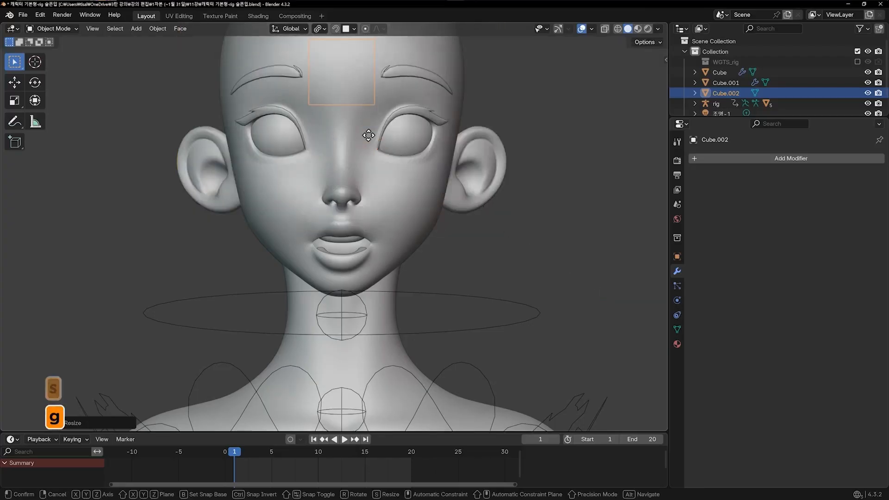
pyautogui.press('z')
pyautogui.click(395, 309)
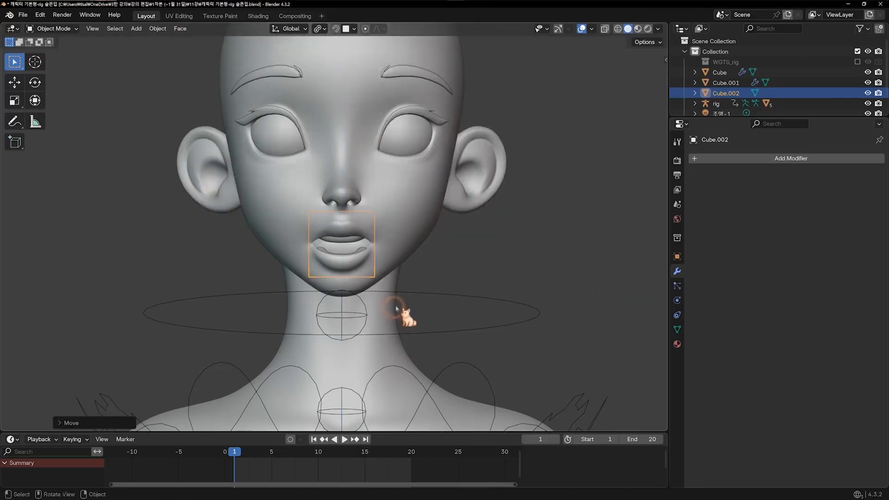
# - Move the cube forward from the neck into the mouth in side view and scale it to about half size
pyautogui.press('KP_3')
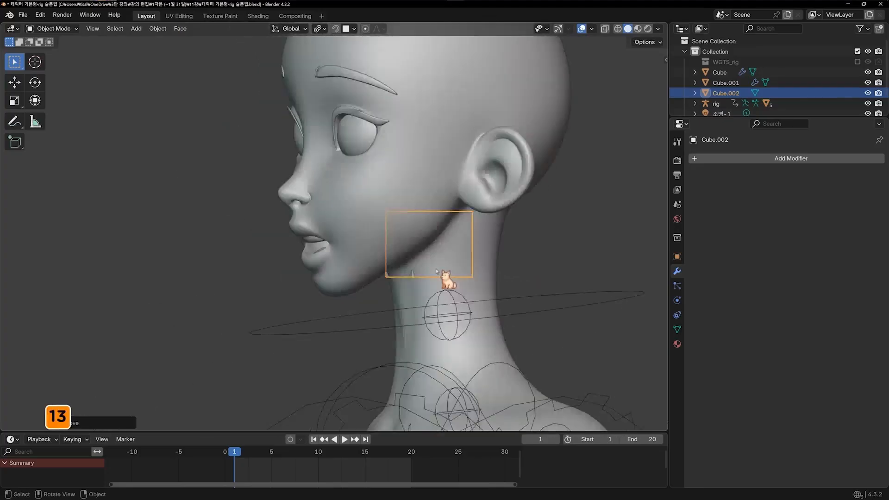
pyautogui.press('g')
pyautogui.click(393, 262)
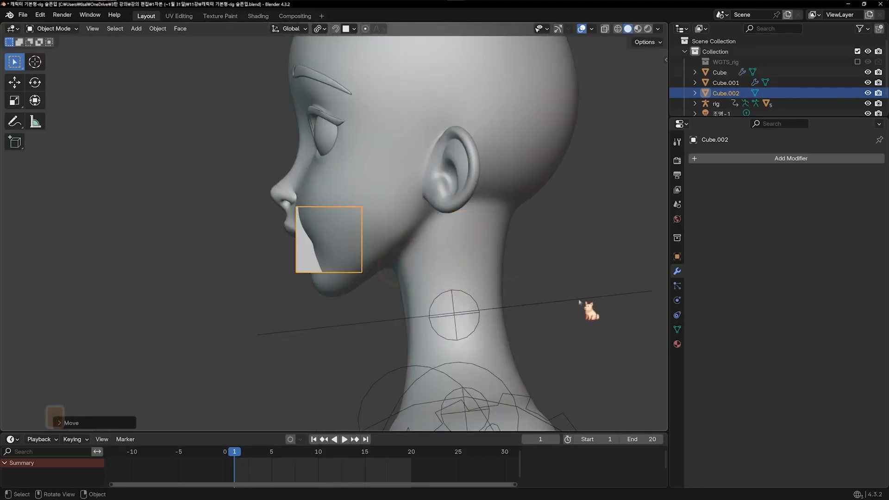
pyautogui.press('s')
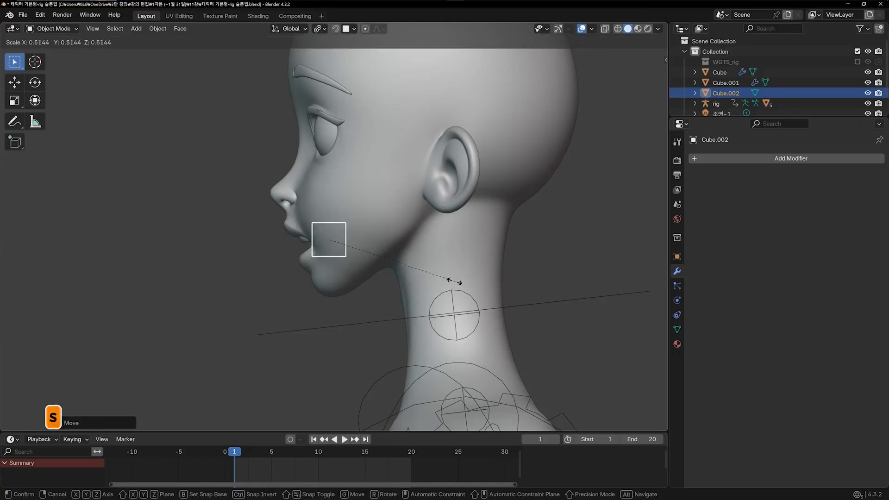
pyautogui.click(443, 282)
# - Flatten the cube to about 0.48 along Z and lower it between the lips in front view
pyautogui.moveTo(342, 248); pyautogui.dragTo(456, 242, button='middle')
pyautogui.press('KP_1')
pyautogui.scroll(5, 451, 246)
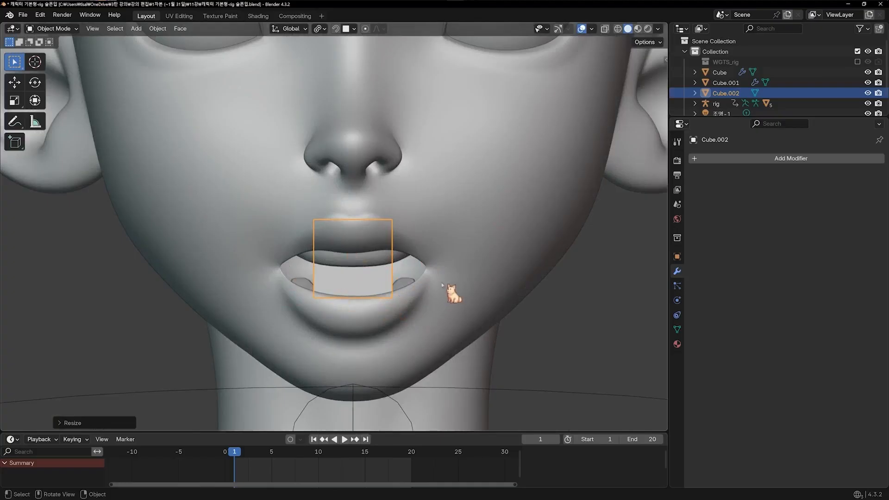
pyautogui.press('s')
pyautogui.press('z')
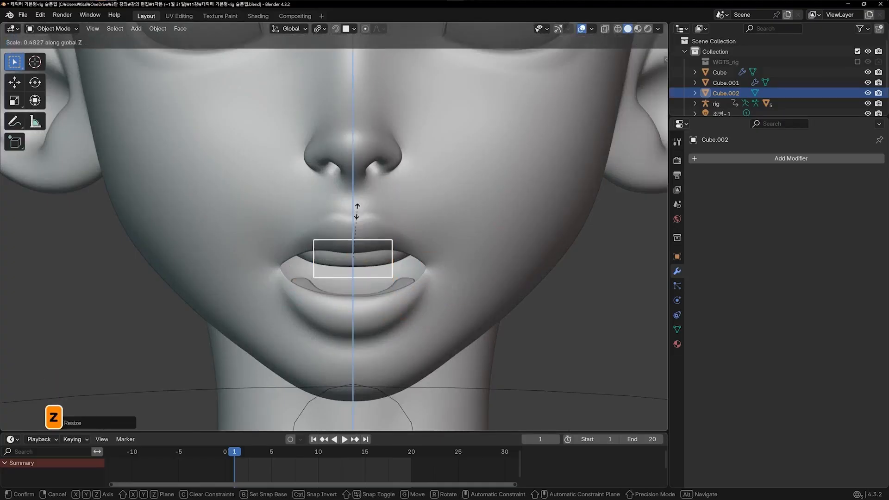
pyautogui.click(404, 232)
pyautogui.press('g')
pyautogui.press('z')
pyautogui.click(406, 250)
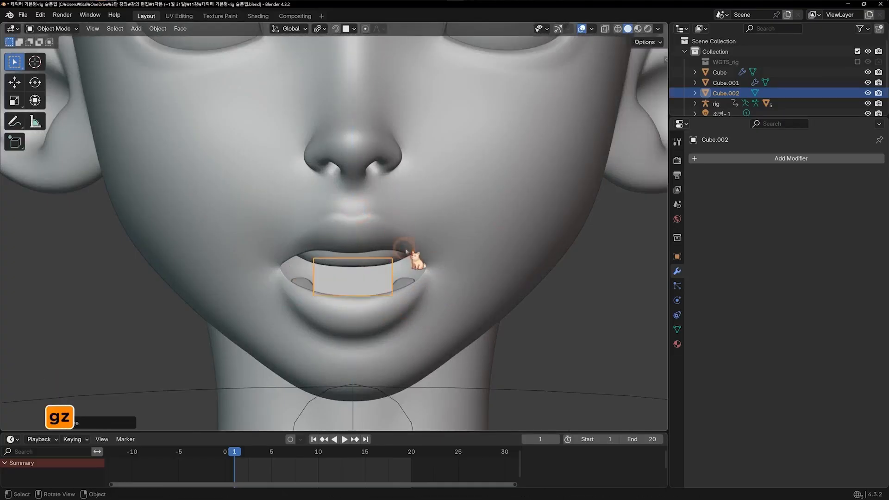
# - Add a Subdivision Surface modifier to the cube
pyautogui.click(756, 159)
pyautogui.moveTo(743, 165)
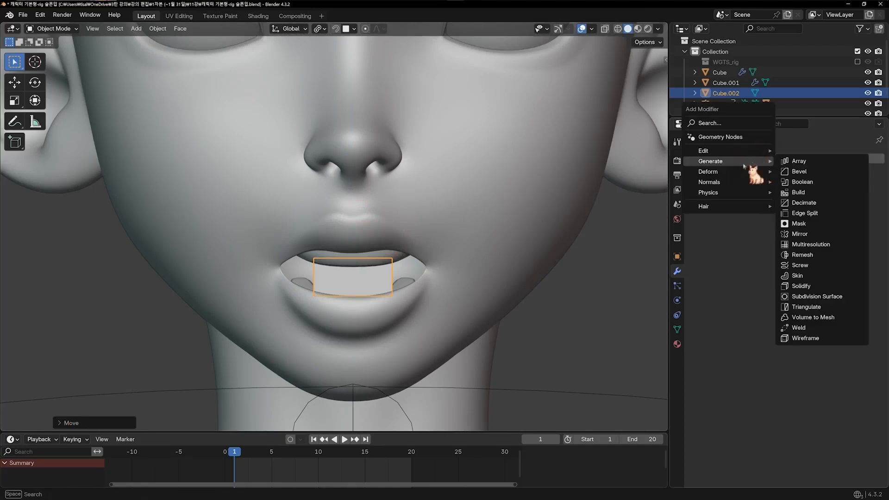
pyautogui.click(799, 296)
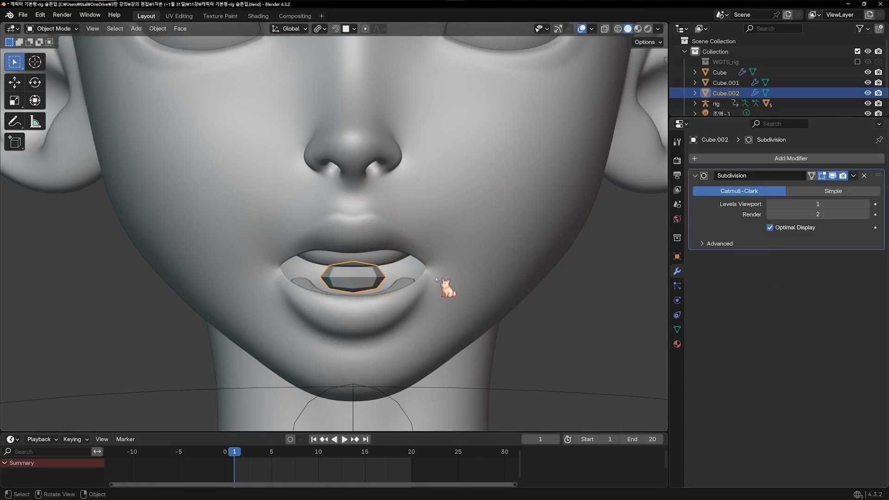
pyautogui.moveTo(437, 279); pyautogui.dragTo(366, 278, button='middle')
# - Scale the smoothed cube by about 1.35 along Z and about 1.68 along X to fill the mouth opening
pyautogui.press('1')
pyautogui.press('s')
pyautogui.press('z')
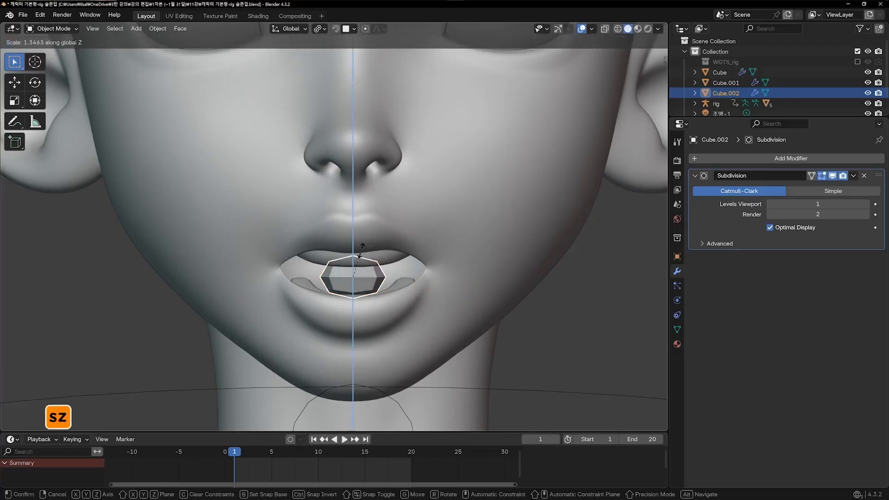
pyautogui.click(429, 315)
pyautogui.press('s')
pyautogui.press('x')
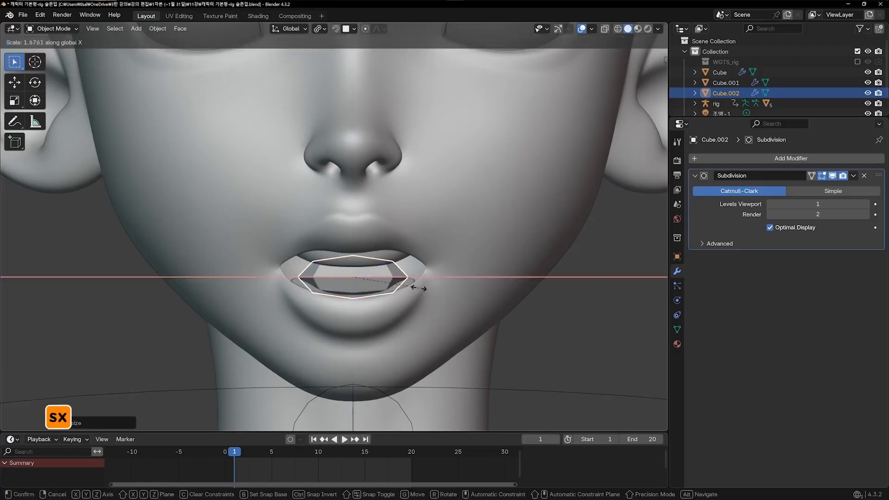
pyautogui.click(419, 288)
# - Thicken the tongue block further along Z, ending with a scale of about 1.2
pyautogui.moveTo(415, 289); pyautogui.dragTo(394, 293, button='middle')
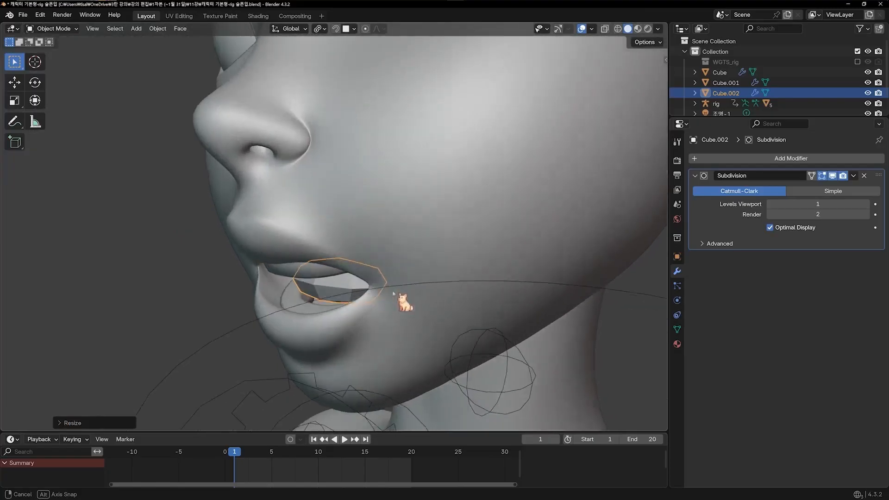
pyautogui.press('KP_1')
pyautogui.press('s')
pyautogui.press('z')
pyautogui.click(418, 292)
pyautogui.press('s')
pyautogui.press('z')
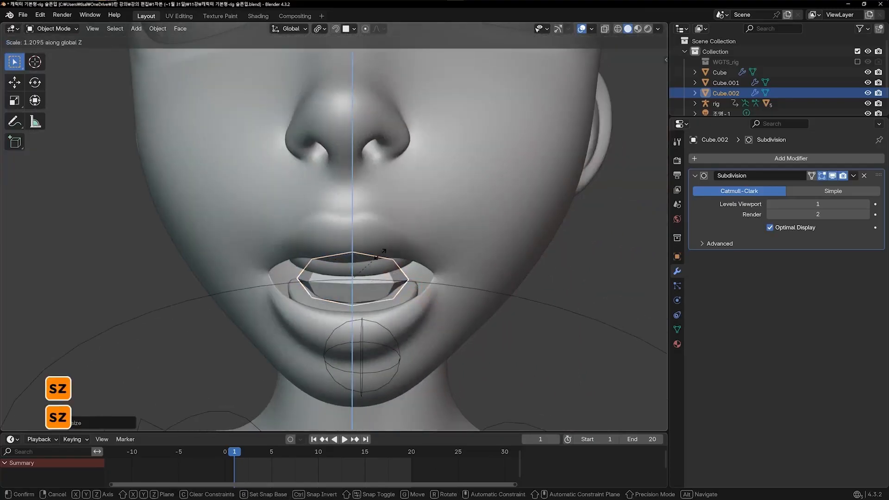
pyautogui.click(384, 251)
pyautogui.moveTo(407, 272)
pyautogui.mouseDown(button='middle')
pyautogui.moveTo(440, 258)
pyautogui.moveTo(466, 272)
pyautogui.moveTo(363, 263)
pyautogui.moveTo(407, 272)
pyautogui.moveTo(400, 263)
pyautogui.mouseUp(button='middle')
pyautogui.press('KP_1')
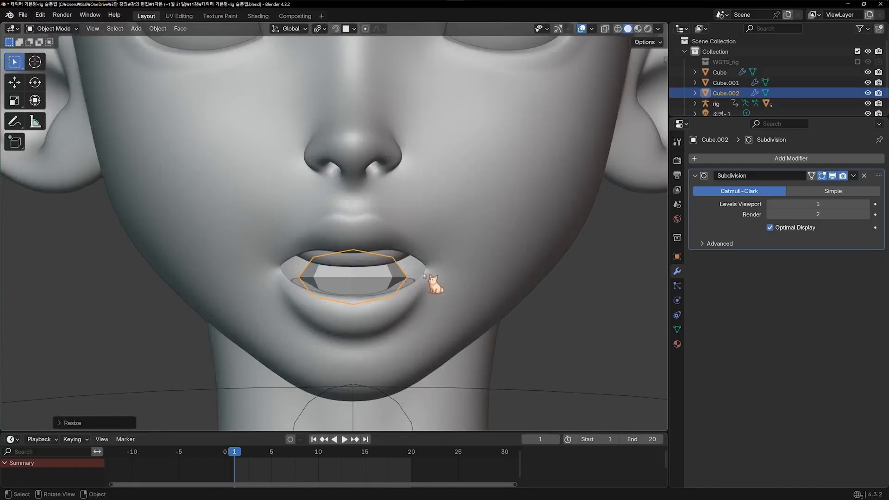
# - Extrude the tongue block's rear face straight back in wireframe side view, and reposition and shrink the new end to taper it
pyautogui.press('Tab')
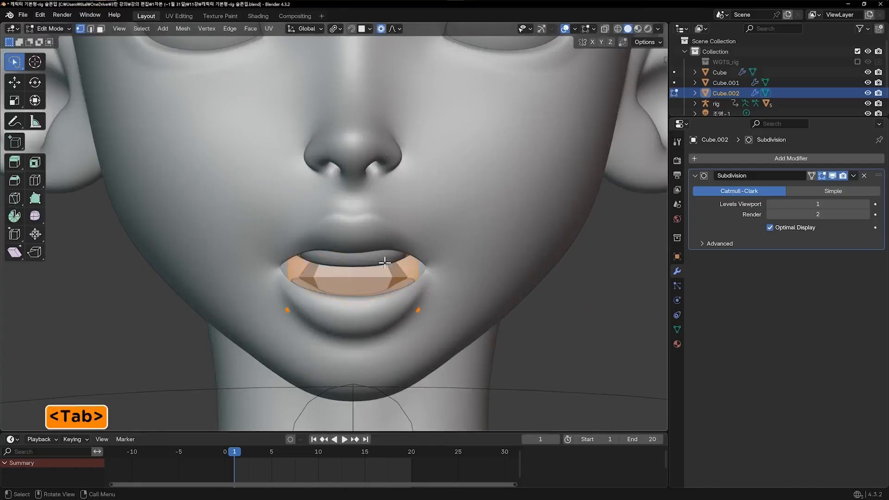
pyautogui.press('KP_3')
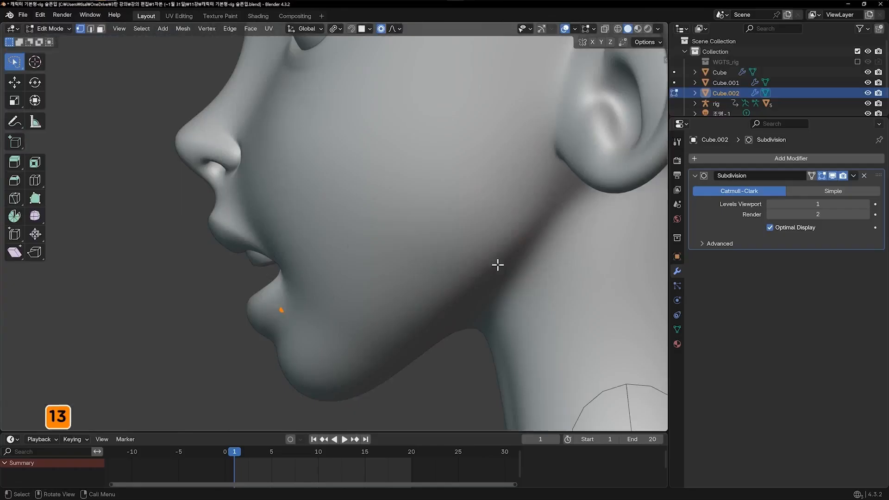
pyautogui.press('z')
pyautogui.click(336, 307)
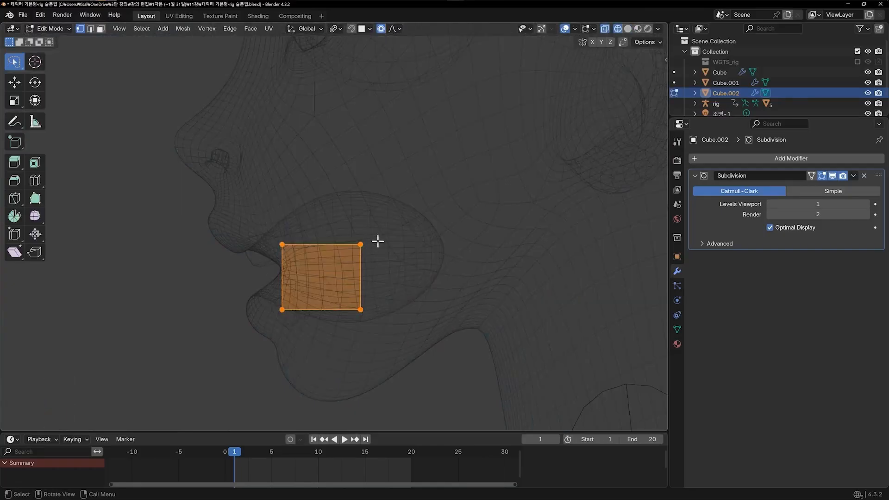
pyautogui.moveTo(334, 303)
pyautogui.mouseDown()
pyautogui.moveTo(405, 236)
pyautogui.moveTo(418, 319)
pyautogui.mouseUp()
pyautogui.press('e')
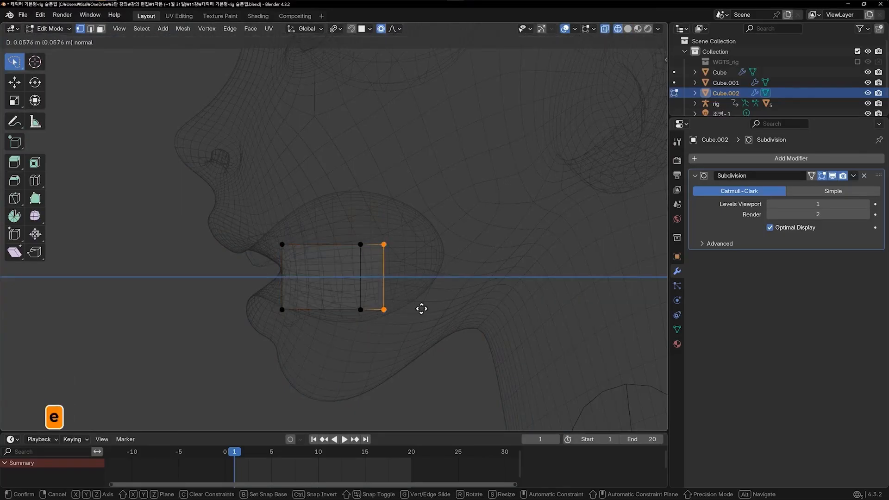
pyautogui.click(471, 310)
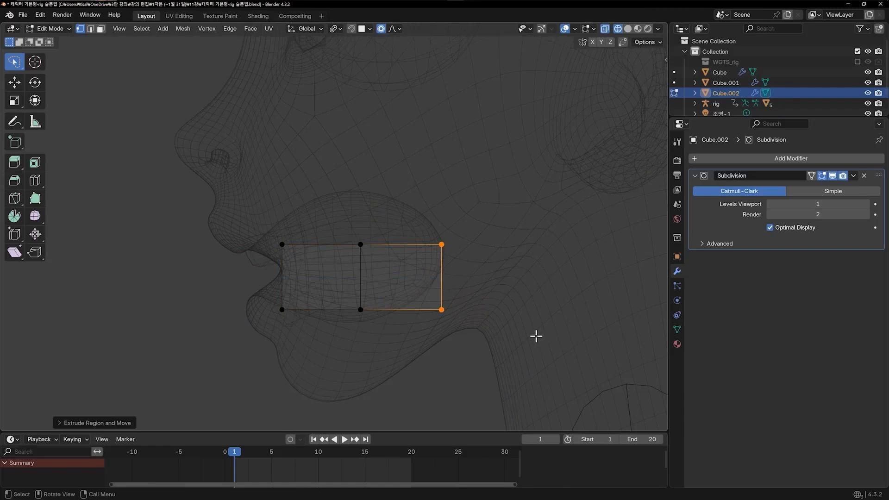
pyautogui.press('g')
pyautogui.press('s')
pyautogui.click(465, 319)
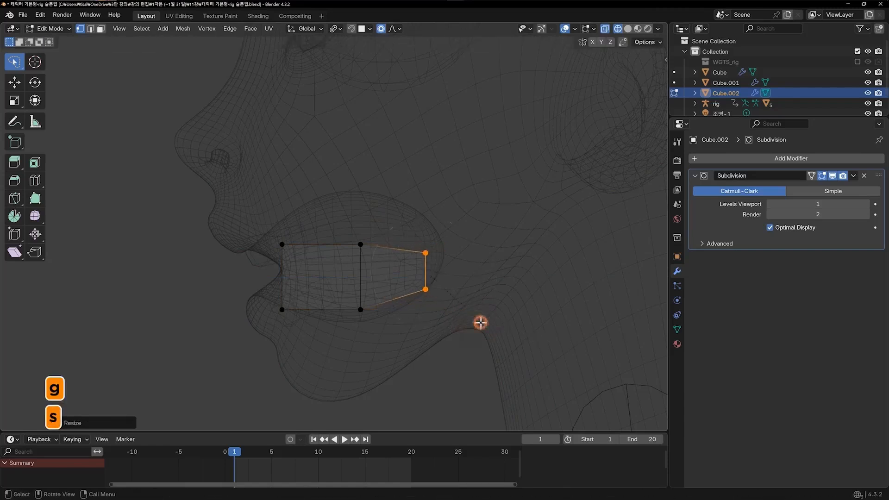
# - Extrude the tapered end about 0.227 m farther back, adjust its position and tilt it toward the throat
pyautogui.press('e')
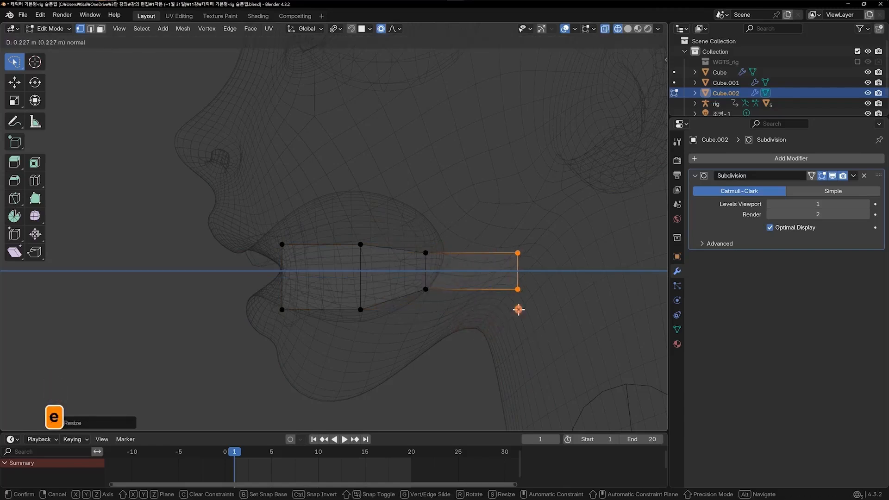
pyautogui.click(519, 309)
pyautogui.press('g')
pyautogui.click(489, 316)
pyautogui.press('r')
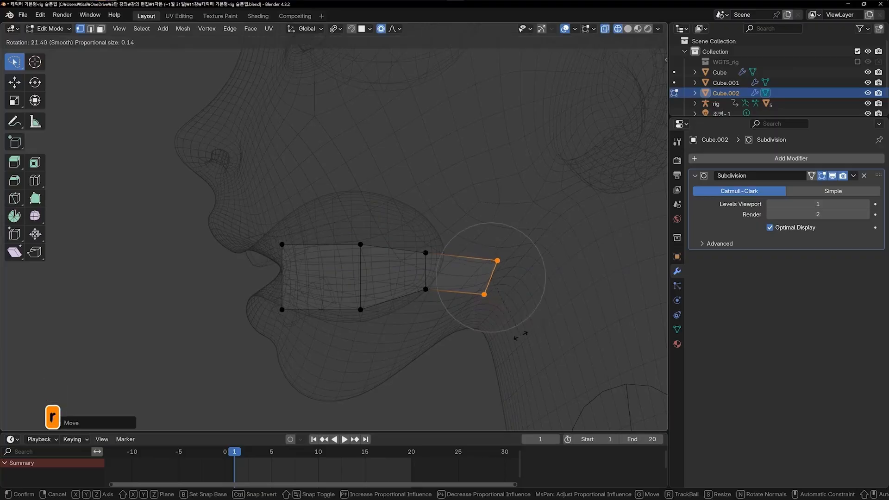
pyautogui.click(506, 331)
# - Extrude the tongue's end diagonally down into the throat, and move, rotate and shrink the new end
pyautogui.press('e')
pyautogui.click(562, 378)
pyautogui.press('g')
pyautogui.click(569, 332)
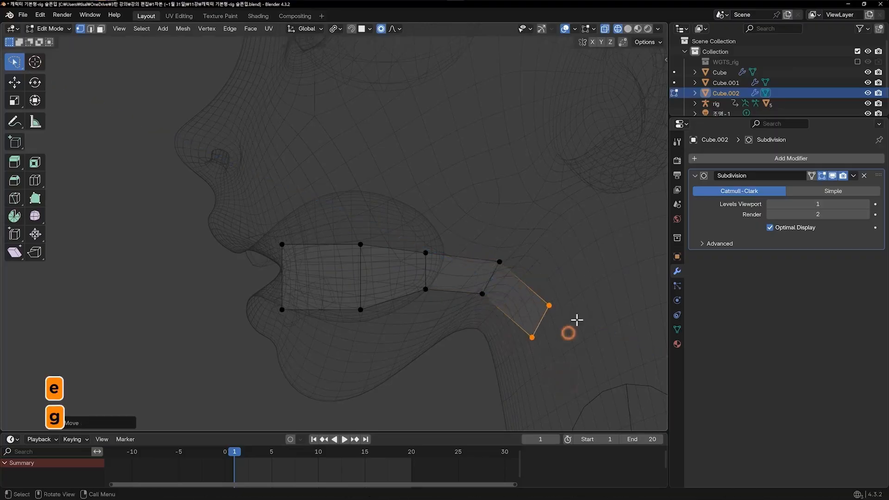
pyautogui.press('r')
pyautogui.click(603, 324)
pyautogui.press('s')
pyautogui.click(602, 314)
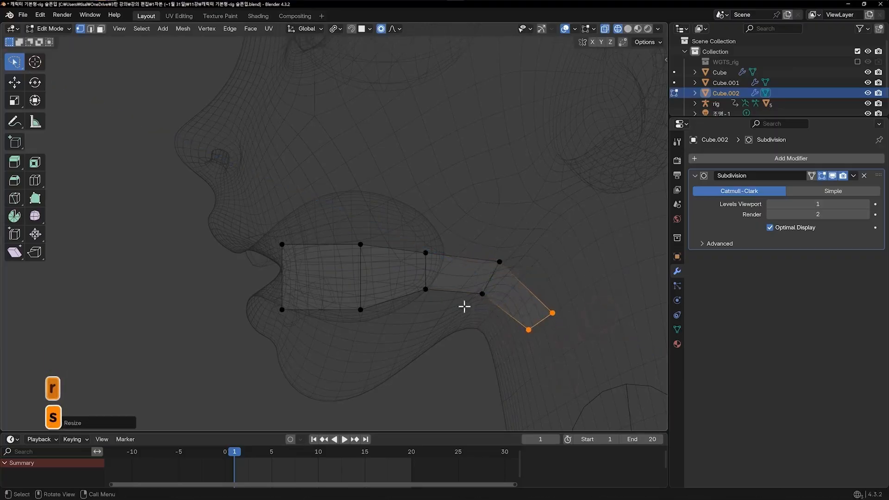
# - Enlarge and reposition the edge loop behind the original block to refine the tongue's side profile
pyautogui.keyDown('alt'); pyautogui.click(422, 250); pyautogui.keyUp('alt')
pyautogui.press('s')
pyautogui.press('g')
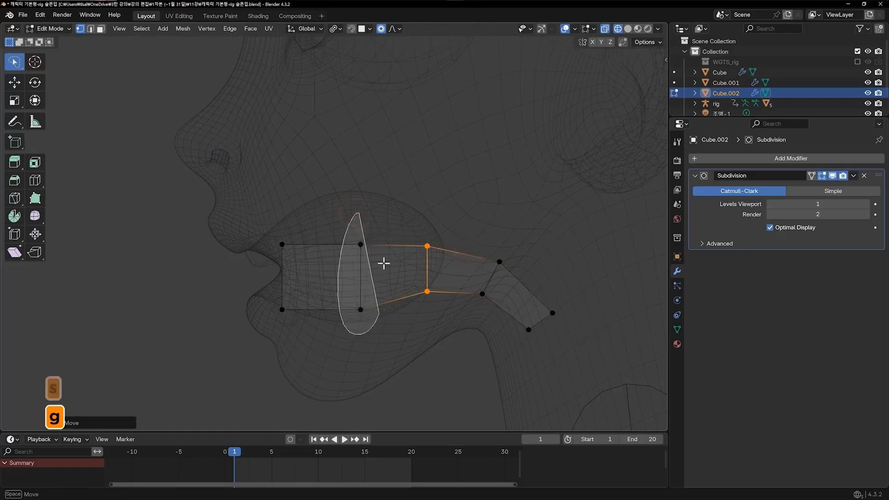
pyautogui.moveTo(383, 263); pyautogui.dragTo(381, 240)
pyautogui.press('g')
pyautogui.click(399, 305)
pyautogui.press('g')
pyautogui.click(396, 306)
# - Widen the tongue's middle edge loop along X
pyautogui.press('Tab')
pyautogui.moveTo(441, 317)
pyautogui.mouseDown(button='middle')
pyautogui.moveTo(363, 302)
pyautogui.moveTo(527, 307)
pyautogui.moveTo(377, 287)
pyautogui.moveTo(417, 227)
pyautogui.moveTo(377, 203)
pyautogui.moveTo(390, 199)
pyautogui.moveTo(447, 308)
pyautogui.moveTo(323, 294)
pyautogui.moveTo(378, 197)
pyautogui.mouseUp(button='middle')
pyautogui.press('Tab')
pyautogui.keyDown('shift'); pyautogui.moveTo(407, 244); pyautogui.dragTo(433, 193, button='middle'); pyautogui.keyUp('shift')
pyautogui.keyDown('alt'); pyautogui.click(390, 273); pyautogui.keyUp('alt')
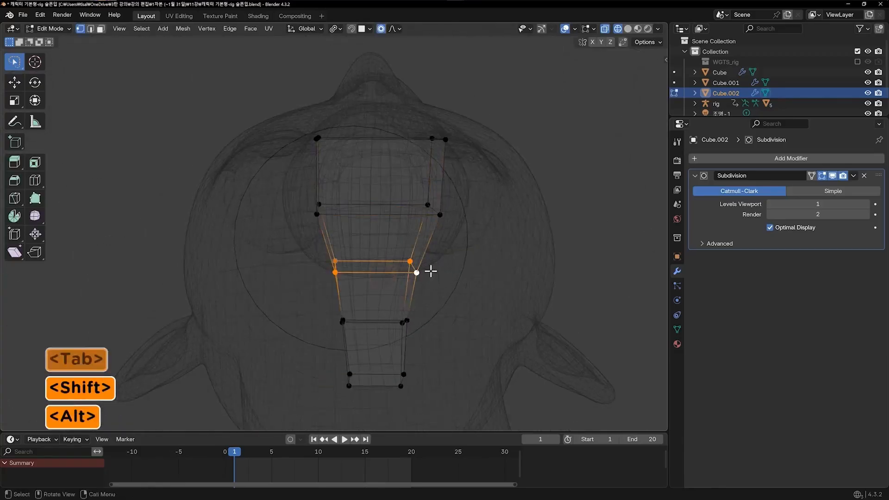
pyautogui.press('s')
pyautogui.press('x')
pyautogui.click(423, 263)
# - Widen the next edge loop toward the tongue's root along X
pyautogui.keyDown('alt'); pyautogui.click(395, 317); pyautogui.keyUp('alt')
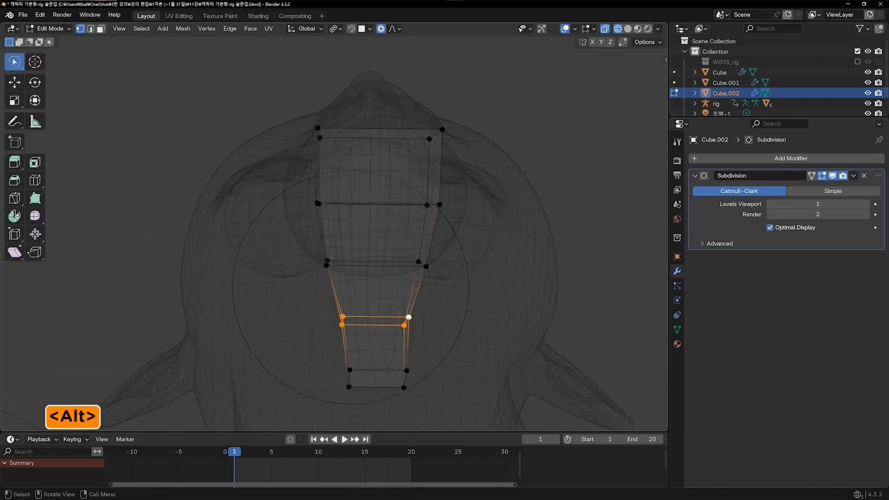
pyautogui.press('s')
pyautogui.press('x')
pyautogui.click(451, 318)
# - Leave mesh editing for solid shading, rescale the whole tongue, and fit it inside the mouth along Z and Y
pyautogui.moveTo(446, 203)
pyautogui.mouseDown(button='middle')
pyautogui.moveTo(440, 272)
pyautogui.moveTo(502, 306)
pyautogui.moveTo(385, 234)
pyautogui.moveTo(379, 280)
pyautogui.moveTo(468, 268)
pyautogui.moveTo(371, 222)
pyautogui.moveTo(440, 264)
pyautogui.moveTo(462, 215)
pyautogui.moveTo(463, 279)
pyautogui.moveTo(402, 254)
pyautogui.moveTo(477, 273)
pyautogui.moveTo(421, 278)
pyautogui.mouseUp(button='middle')
pyautogui.press('Tab')
pyautogui.press('z')
pyautogui.click(476, 284)
pyautogui.press('KP_1')
pyautogui.press('s')
pyautogui.click(460, 266)
pyautogui.press('g')
pyautogui.press('z')
pyautogui.press('y')
pyautogui.click(417, 267)
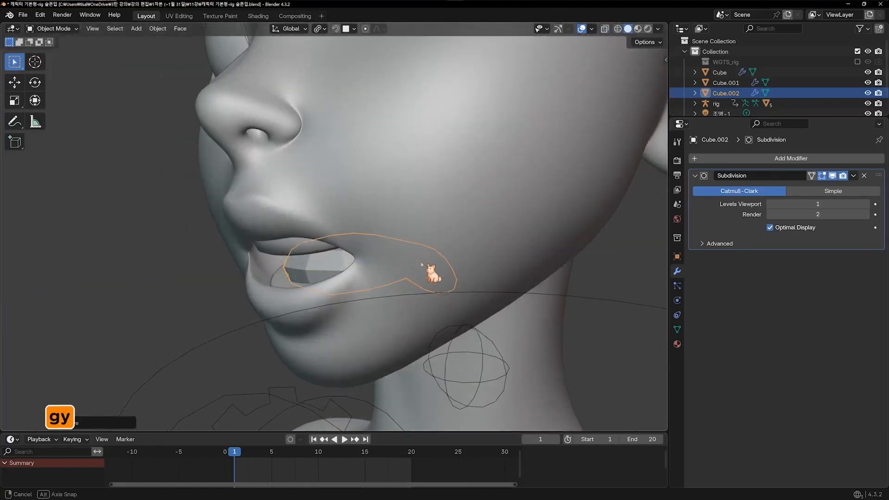
# - Apply the tongue's Subdivision modifier
pyautogui.press('KP_1')
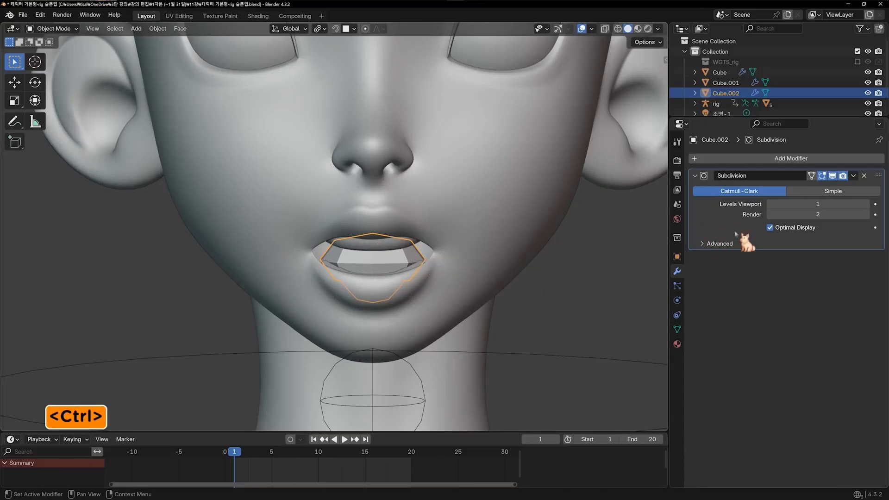
pyautogui.hotkey('ctrl', 'a')
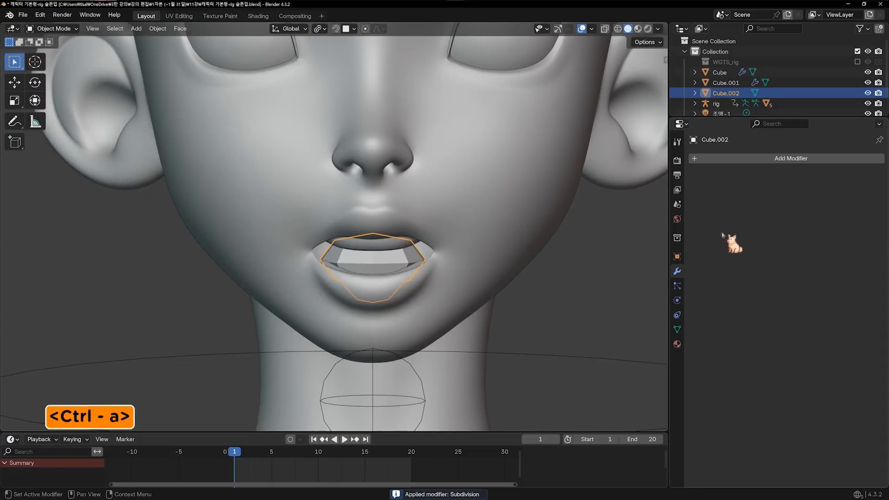
# - Add a Subdivision Surface modifier to the tongue and shade it smooth
pyautogui.click(764, 158)
pyautogui.moveTo(741, 159)
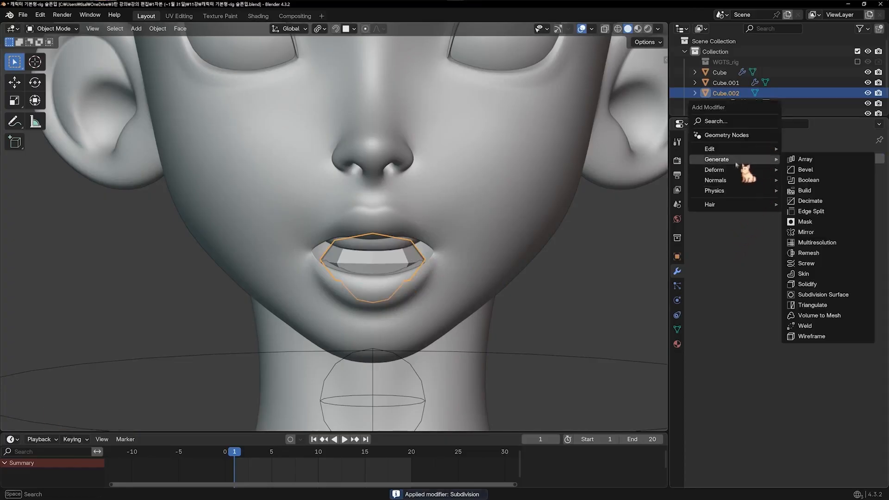
pyautogui.click(822, 294)
pyautogui.rightClick(393, 257)
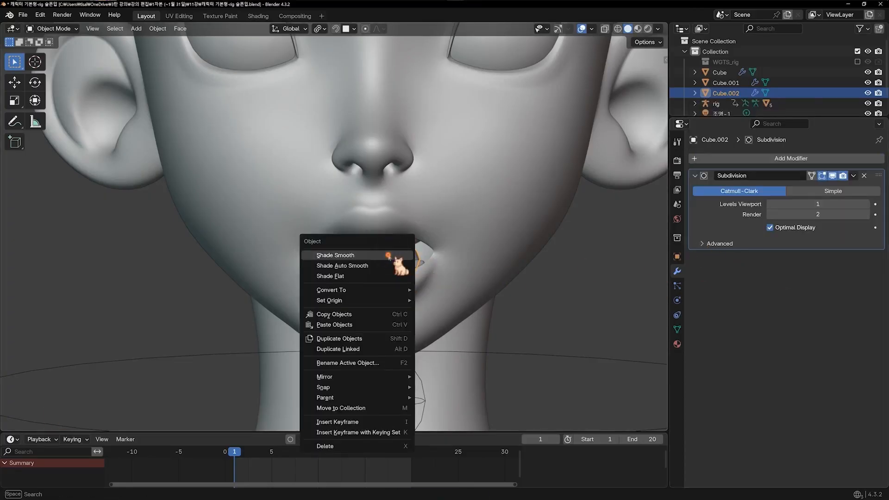
pyautogui.click(388, 256)
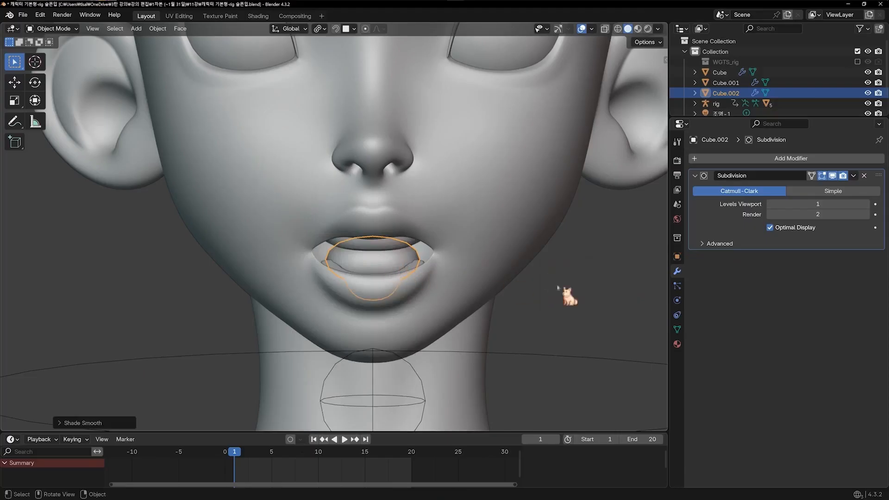
pyautogui.click(558, 287)
# - Open the tongue mesh for editing and move its front tip vertex forward along Y with proportional editing
pyautogui.scroll(-2, 522, 282)
pyautogui.moveTo(423, 288); pyautogui.dragTo(339, 258, button='middle')
pyautogui.click(339, 258)
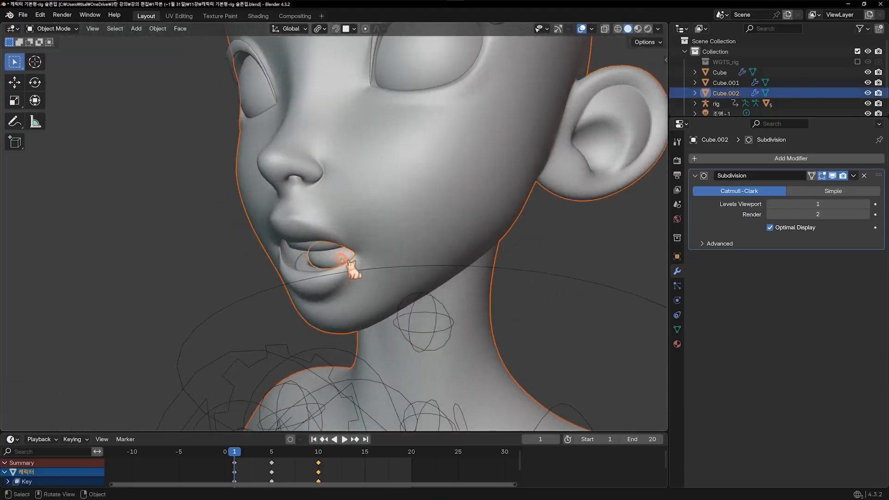
pyautogui.press('Tab')
pyautogui.moveTo(423, 254)
pyautogui.mouseDown(button='middle')
pyautogui.moveTo(371, 252)
pyautogui.moveTo(426, 271)
pyautogui.moveTo(377, 272)
pyautogui.moveTo(427, 264)
pyautogui.mouseUp(button='middle')
pyautogui.click(373, 252)
pyautogui.scroll(2, 427, 264)
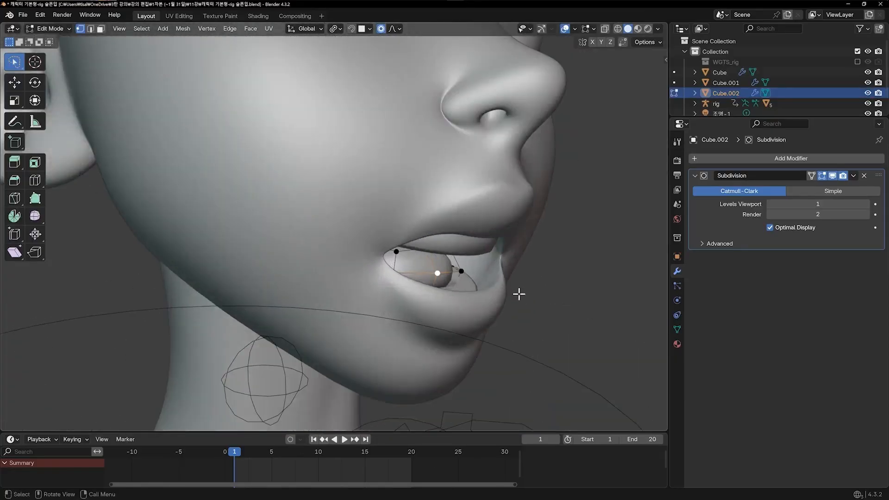
pyautogui.press('g')
pyautogui.press('y')
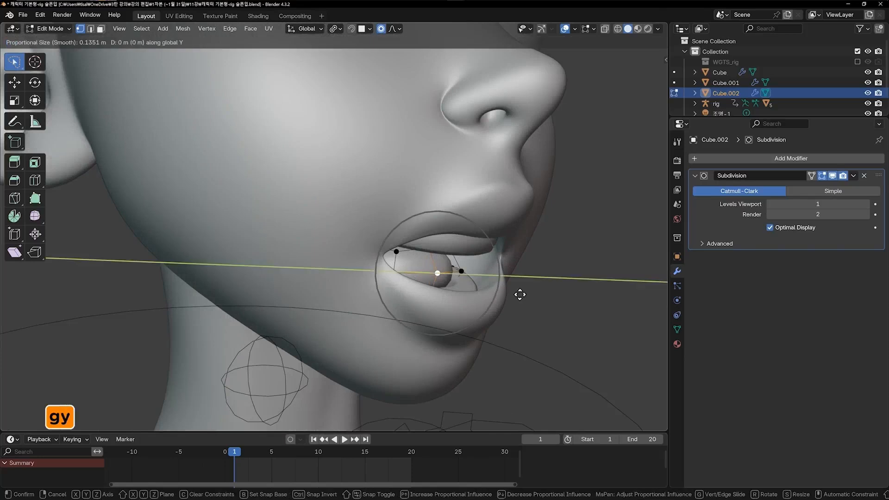
pyautogui.press('Escape')
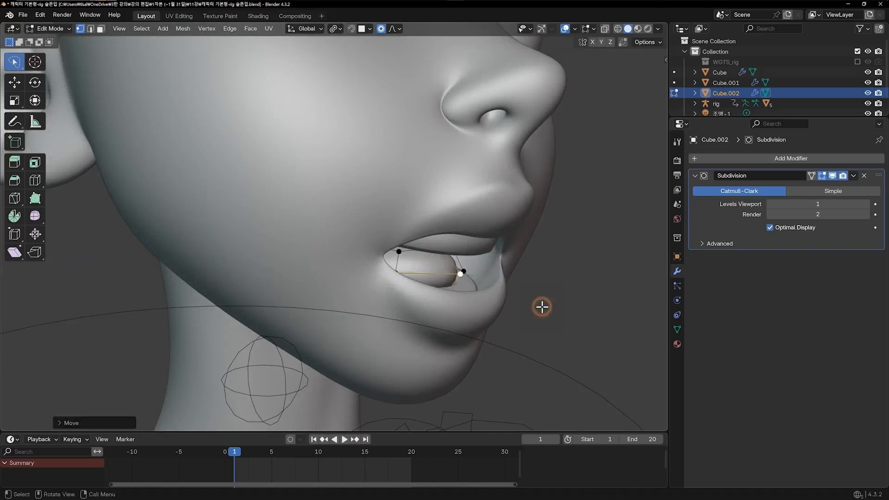
# - Lower the tongue's tip vertex along Z with proportional editing, then leave mesh editing and deselect the tongue
pyautogui.press('g')
pyautogui.press('z')
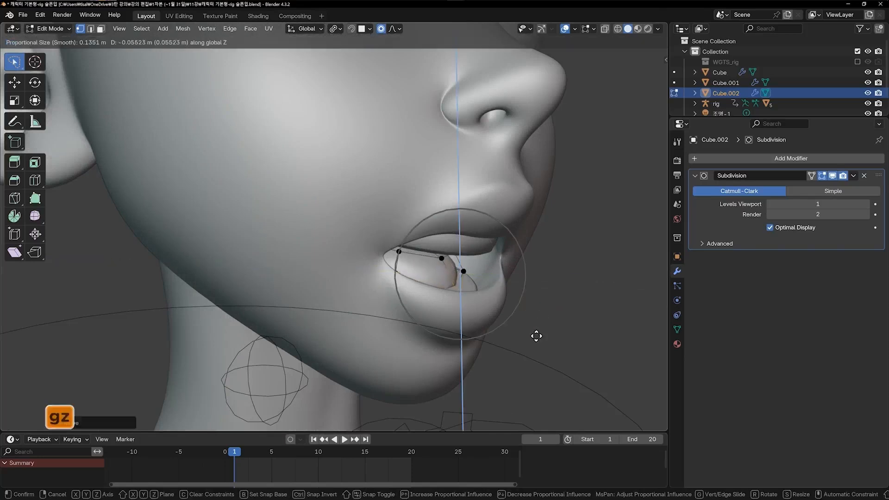
pyautogui.click(538, 327)
pyautogui.press('KP_1')
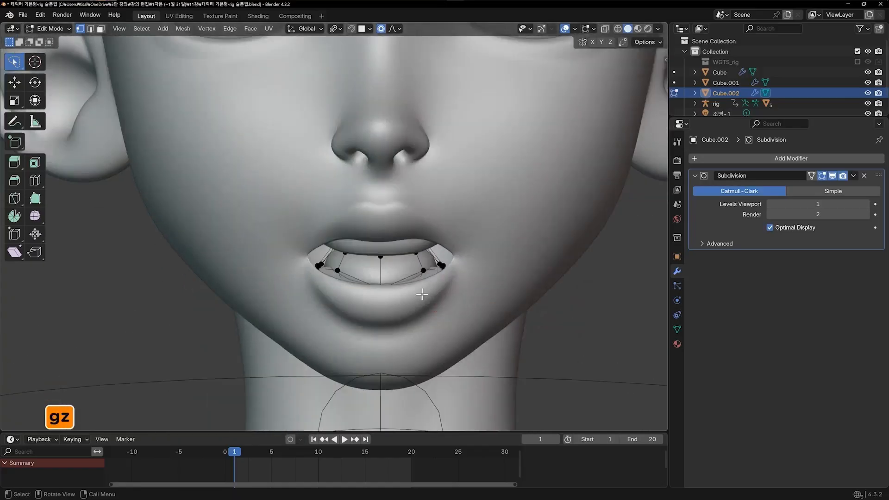
pyautogui.click(405, 282)
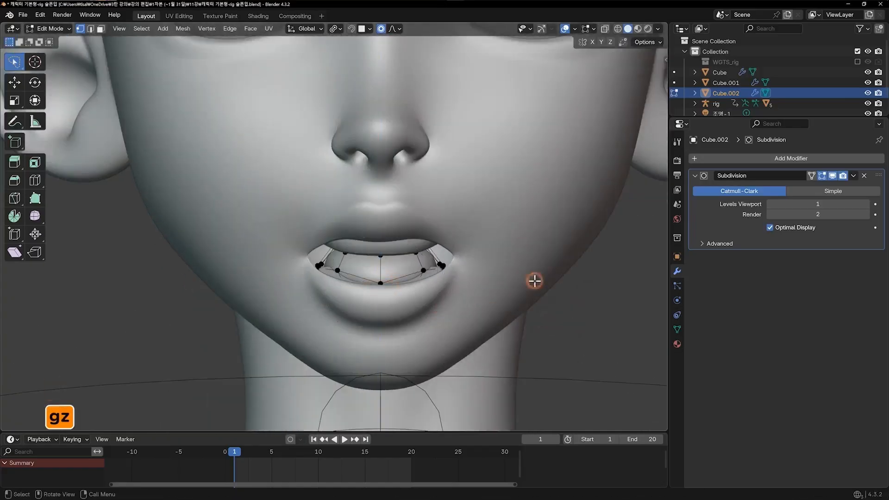
pyautogui.press('Tab')
pyautogui.click(581, 304)
# - Preview the 웃는입 and 슬픈입 shape keys on the head, return both to 0.000, and examine the teeth and tongue
pyautogui.scroll(-2, 582, 305)
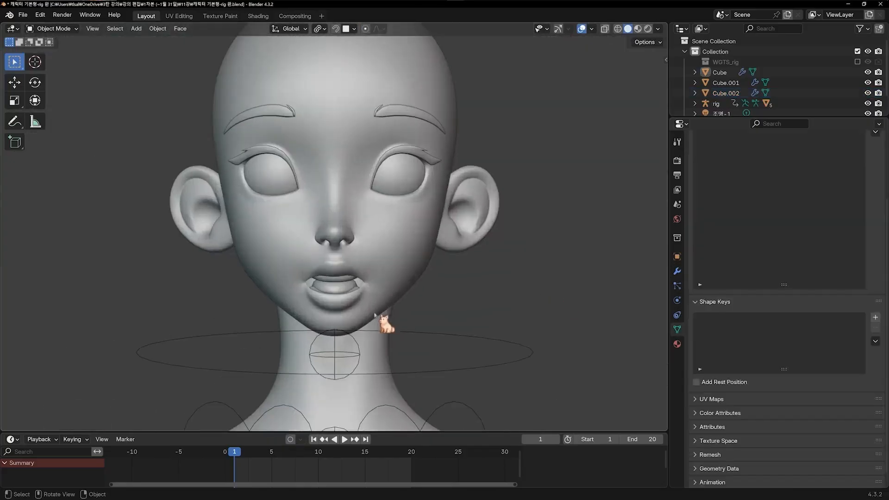
pyautogui.moveTo(375, 314); pyautogui.dragTo(278, 205, button='middle')
pyautogui.click(400, 256)
pyautogui.click(493, 223)
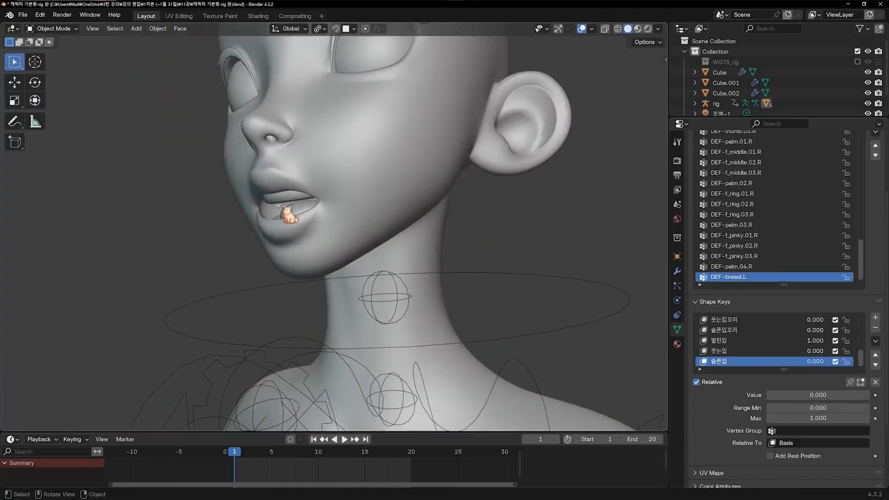
pyautogui.moveTo(325, 224); pyautogui.dragTo(463, 271, button='middle')
pyautogui.moveTo(815, 351); pyautogui.dragTo(856, 350)
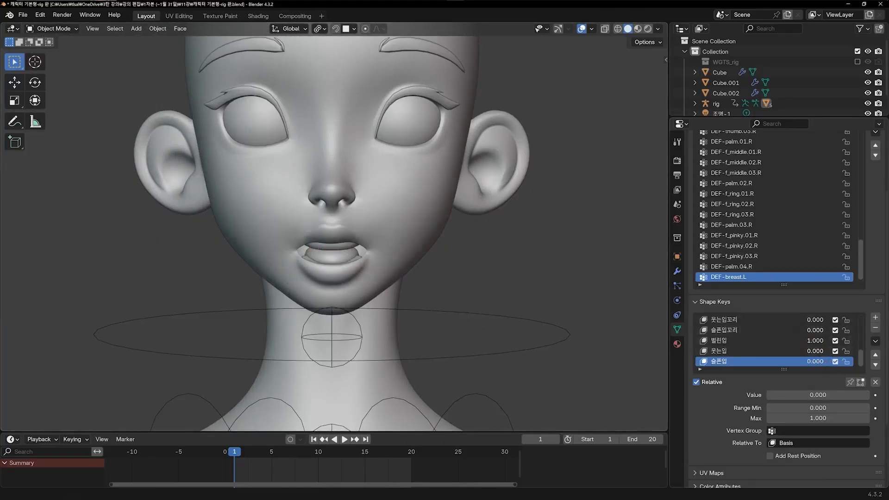
pyautogui.moveTo(815, 361); pyautogui.dragTo(778, 351)
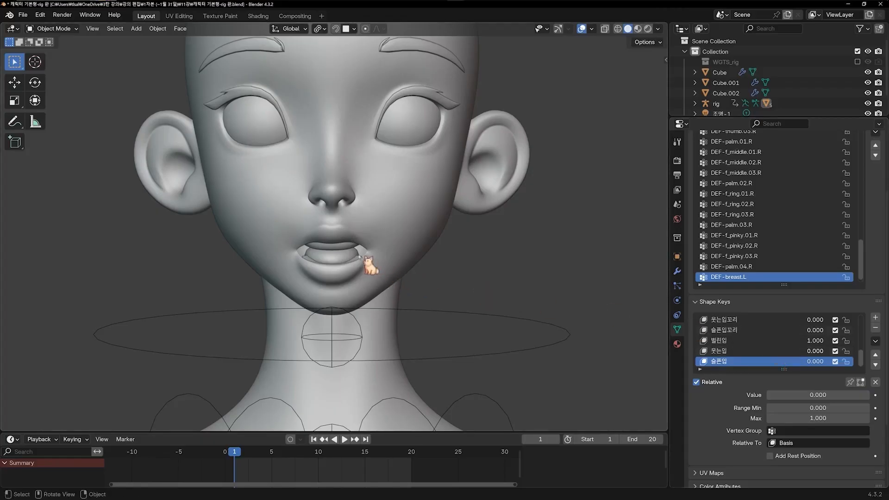
pyautogui.moveTo(348, 250); pyautogui.dragTo(346, 231, button='middle')
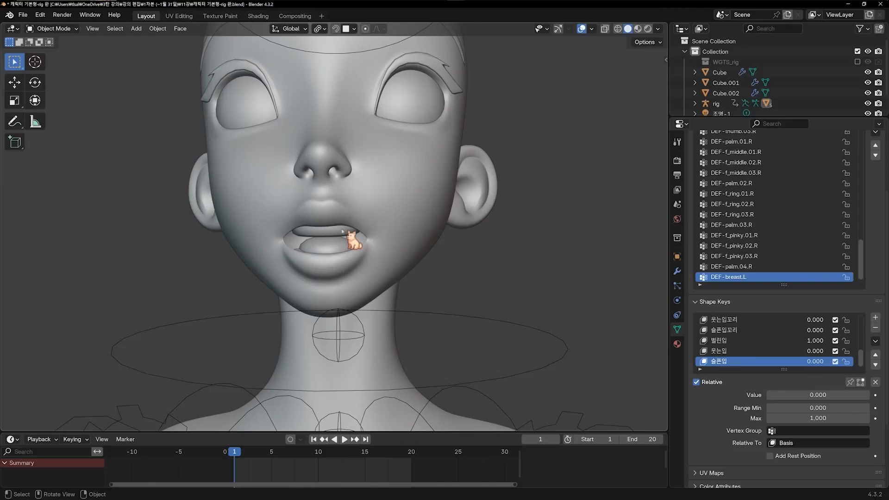
# - Select both teeth arches and the tongue, set the pivot point to Individual Origins, and scale them up by about 1.19
pyautogui.click(335, 231)
pyautogui.keyDown('shift'); pyautogui.click(330, 246); pyautogui.keyUp('shift')
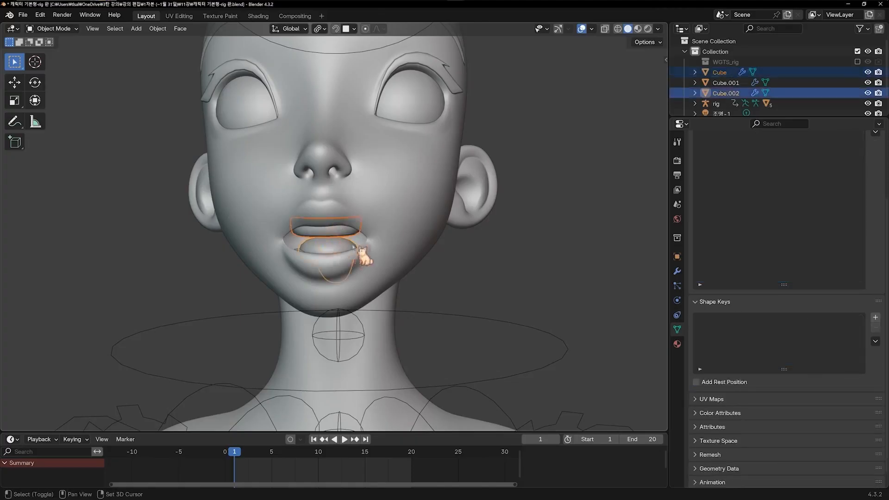
pyautogui.moveTo(351, 249); pyautogui.dragTo(371, 271, button='middle')
pyautogui.keyDown('shift'); pyautogui.click(371, 270); pyautogui.keyUp('shift')
pyautogui.moveTo(356, 251); pyautogui.dragTo(378, 246, button='middle')
pyautogui.press('.')
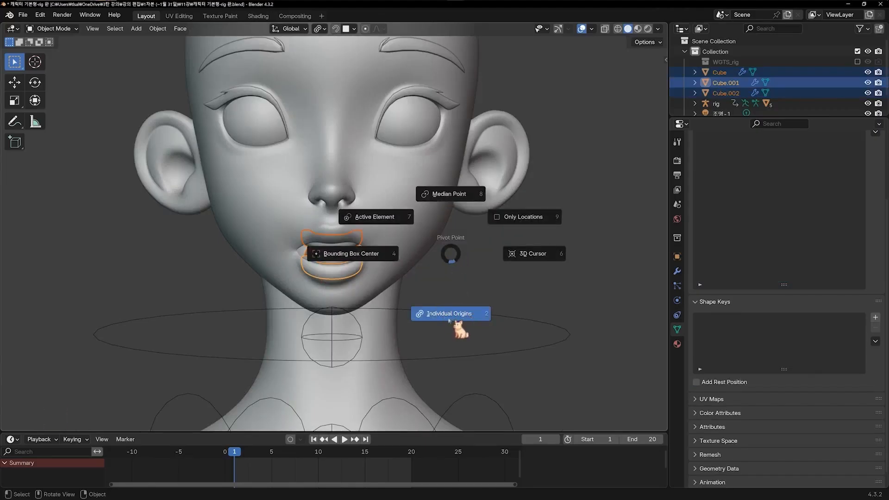
pyautogui.click(449, 314)
pyautogui.press('s')
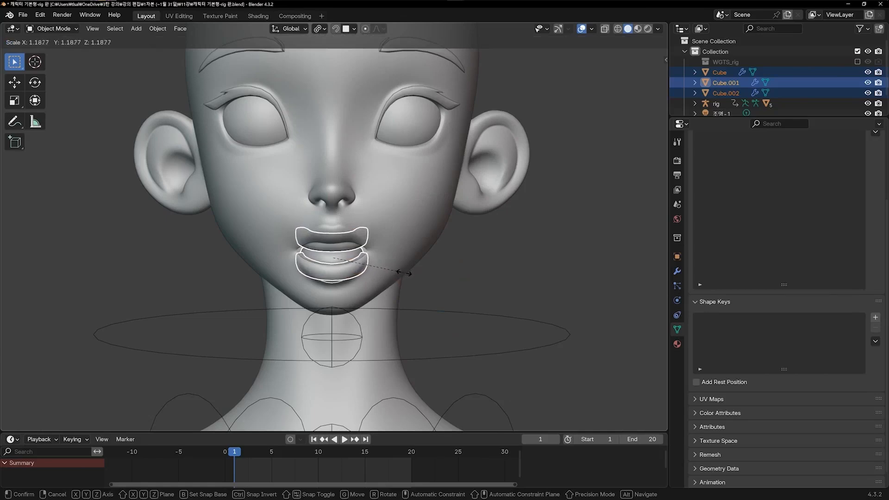
pyautogui.click(404, 273)
pyautogui.click(480, 292)
# - Reposition the enlarged tongue along Y inside the mouth
pyautogui.moveTo(360, 284); pyautogui.dragTo(523, 279, button='middle')
pyautogui.click(300, 258)
pyautogui.press('g')
pyautogui.press('y')
pyautogui.click(309, 265)
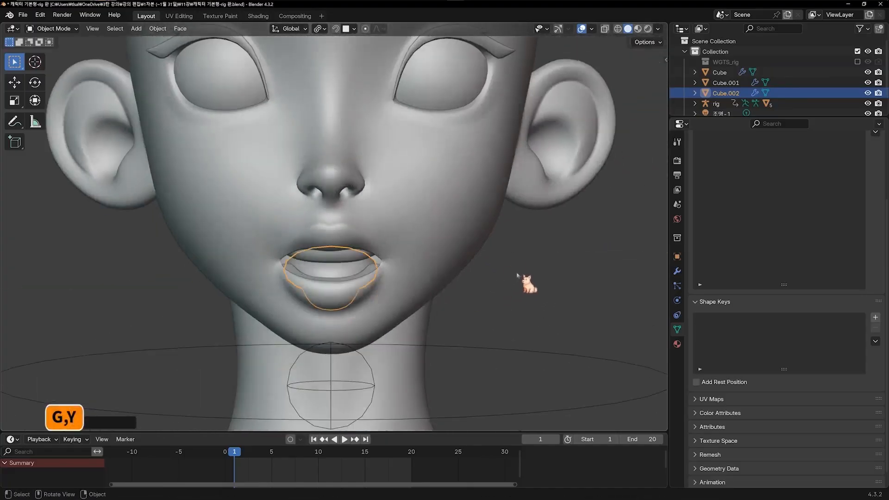
pyautogui.click(518, 274)
# - Lower the lower teeth arch slightly along Z and adjust its depth along Y
pyautogui.click(372, 273)
pyautogui.press('g')
pyautogui.press('z')
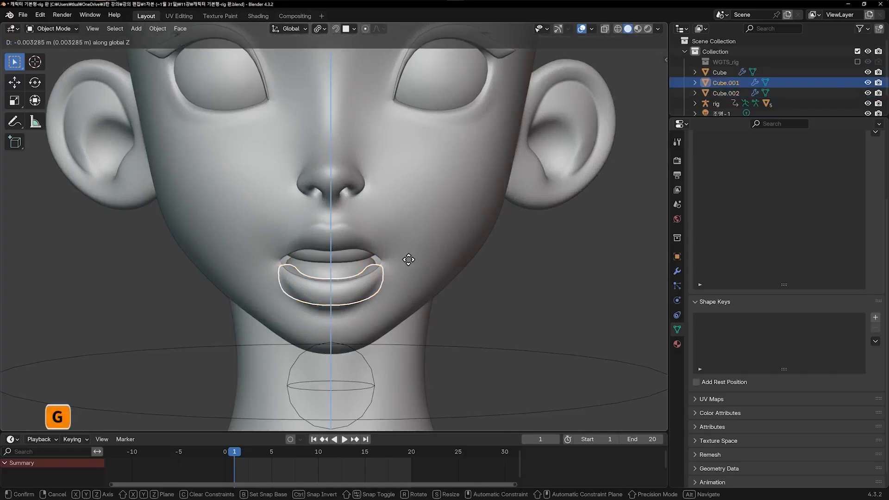
pyautogui.click(384, 270)
pyautogui.press('g')
pyautogui.moveTo(384, 270); pyautogui.dragTo(518, 263, button='middle')
pyautogui.press('y')
pyautogui.click(357, 264)
pyautogui.click(530, 260)
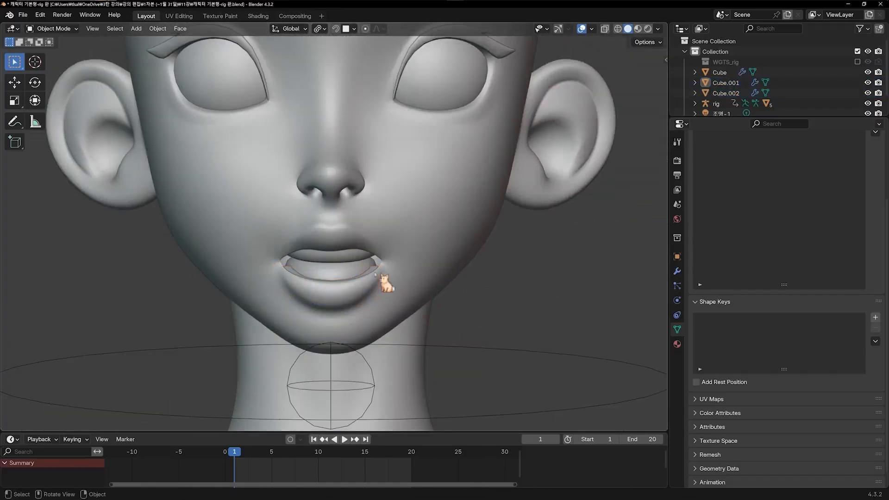
# - Scale the upper and lower teeth arches up by about 1.04 and check their fit with the head's 웃는입 shape key
pyautogui.click(354, 258)
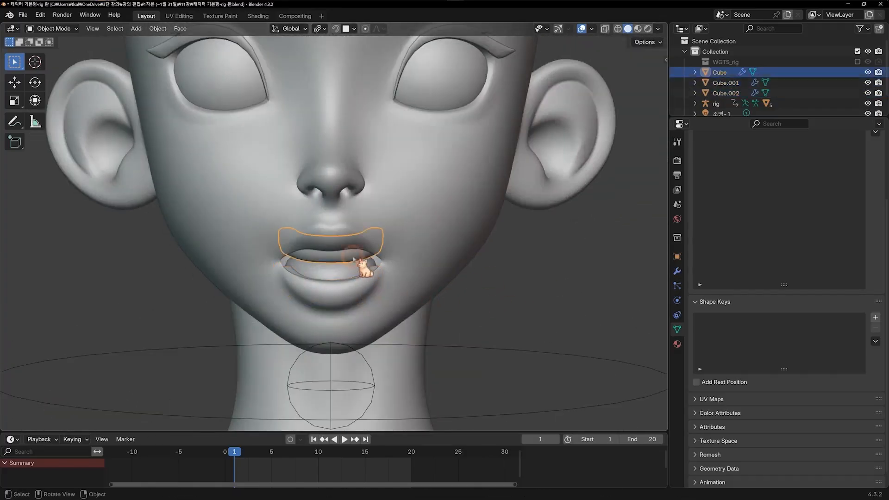
pyautogui.keyDown('shift'); pyautogui.click(378, 277); pyautogui.keyUp('shift')
pyautogui.press('s')
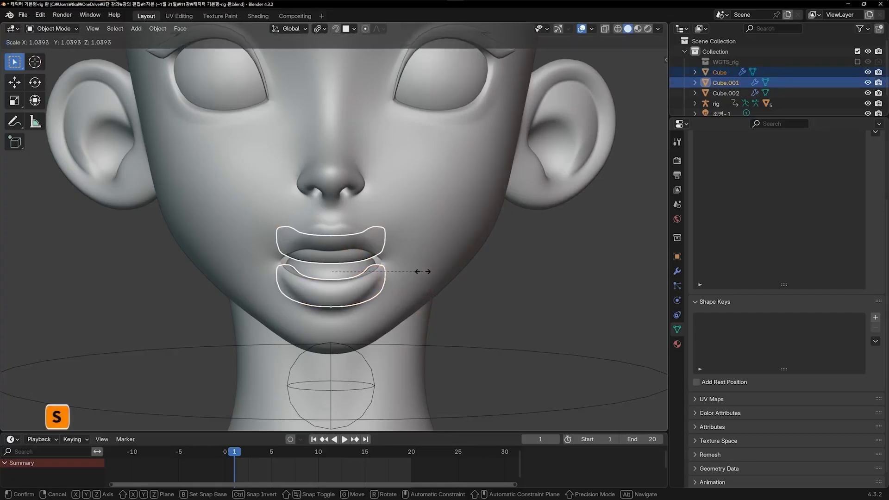
pyautogui.click(422, 272)
pyautogui.click(455, 263)
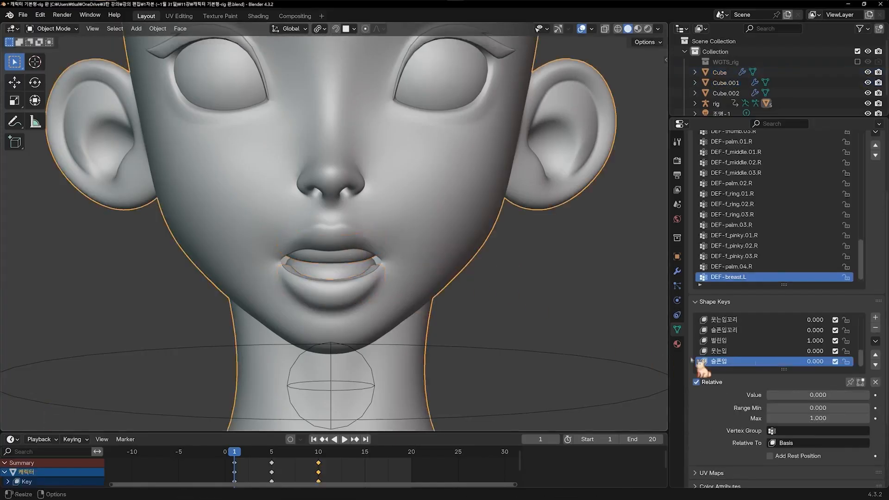
pyautogui.moveTo(815, 350)
pyautogui.mouseDown()
pyautogui.moveTo(857, 351)
pyautogui.moveTo(816, 351)
pyautogui.mouseUp()
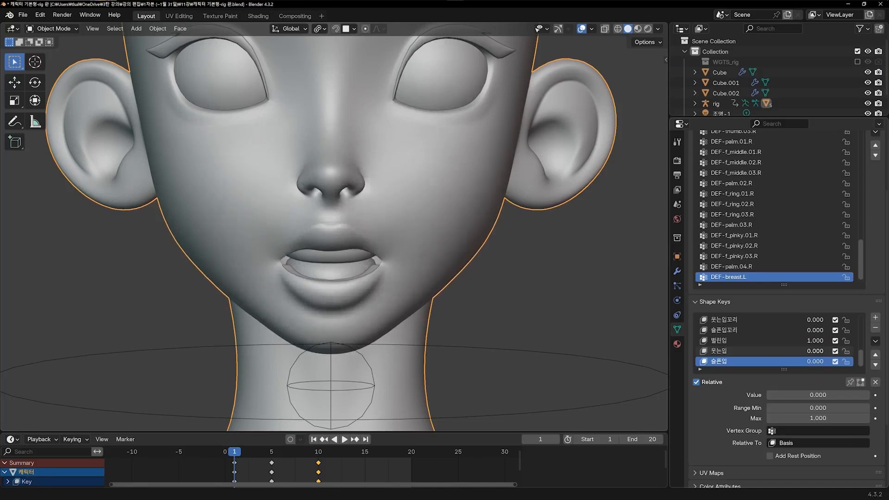
# - Tilt the upper teeth arch about the X axis and adjust its height along Z
pyautogui.click(356, 255)
pyautogui.press('r')
pyautogui.press('x')
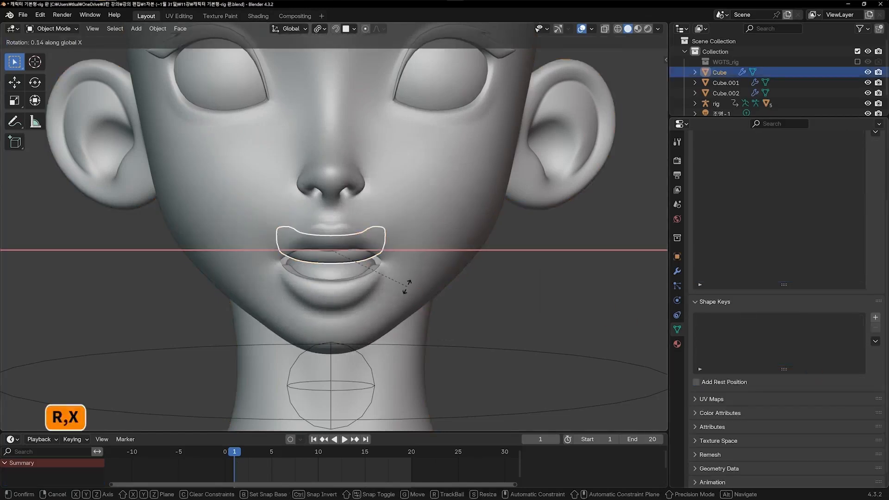
pyautogui.click(404, 294)
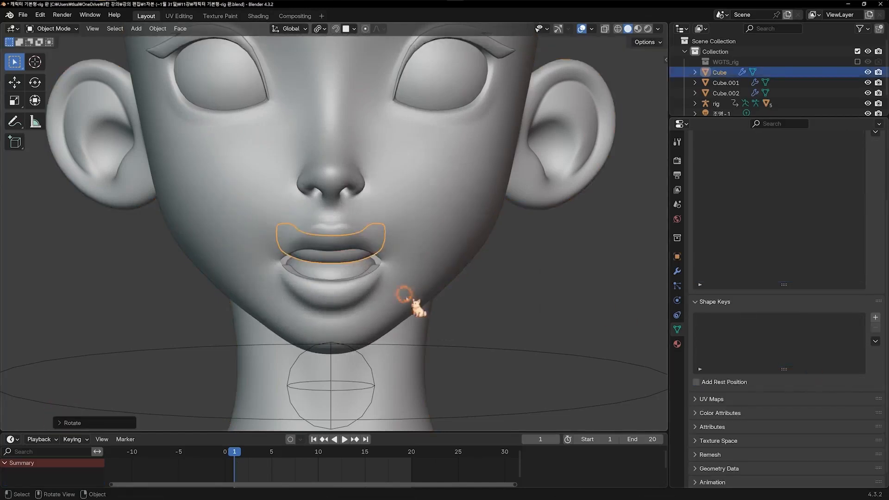
pyautogui.press('g')
pyautogui.press('z')
pyautogui.click(445, 334)
pyautogui.click(499, 323)
# - Set the head's 웃는입 shape key to 1.000 and raise the upper teeth arch slightly along Z
pyautogui.click(411, 268)
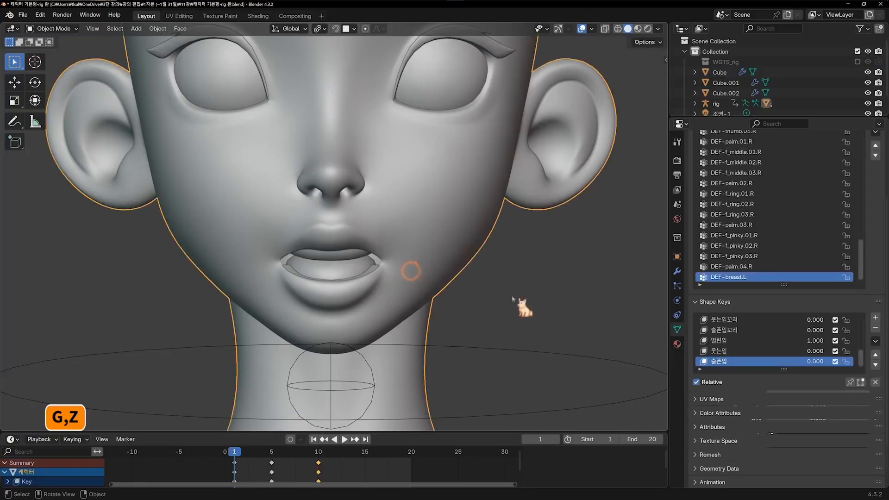
pyautogui.moveTo(817, 351); pyautogui.dragTo(865, 352)
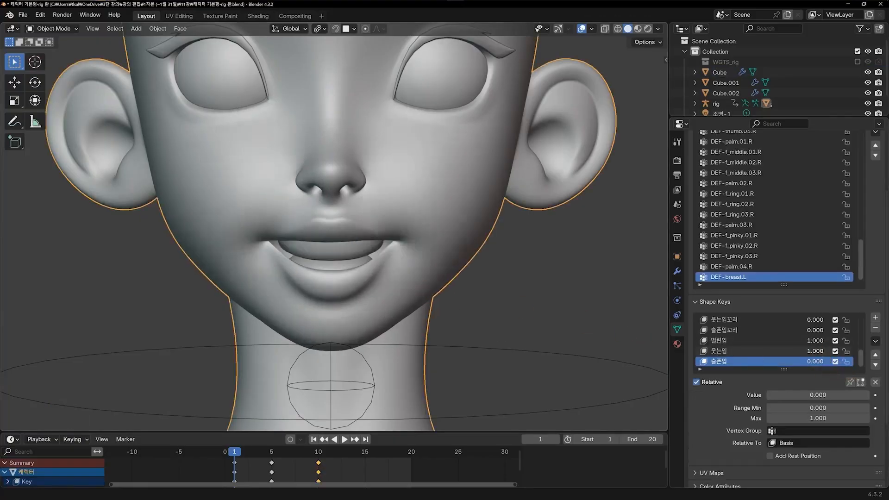
pyautogui.click(349, 250)
pyautogui.press('g')
pyautogui.press('z')
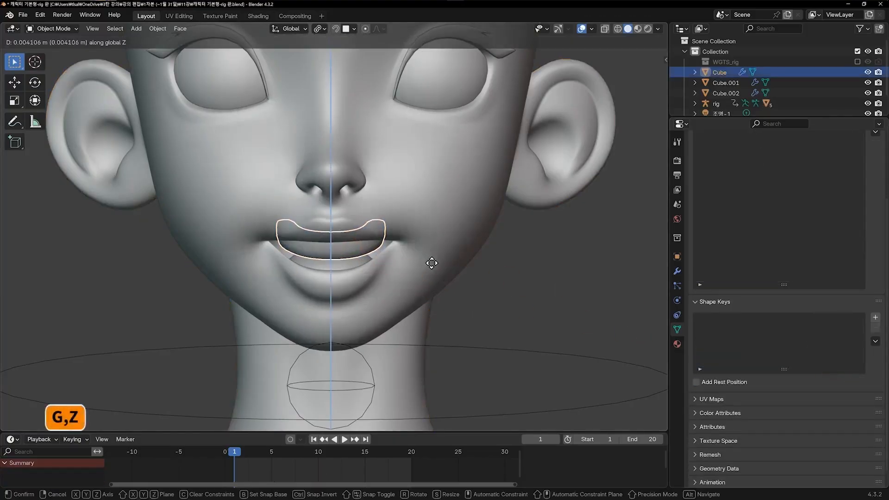
pyautogui.click(430, 260)
pyautogui.click(557, 291)
# - Sweep the head's 웃는입 shape key to check the teeth in the smile, leaving it at 1.000
pyautogui.click(460, 273)
pyautogui.scroll(-2, 465, 273)
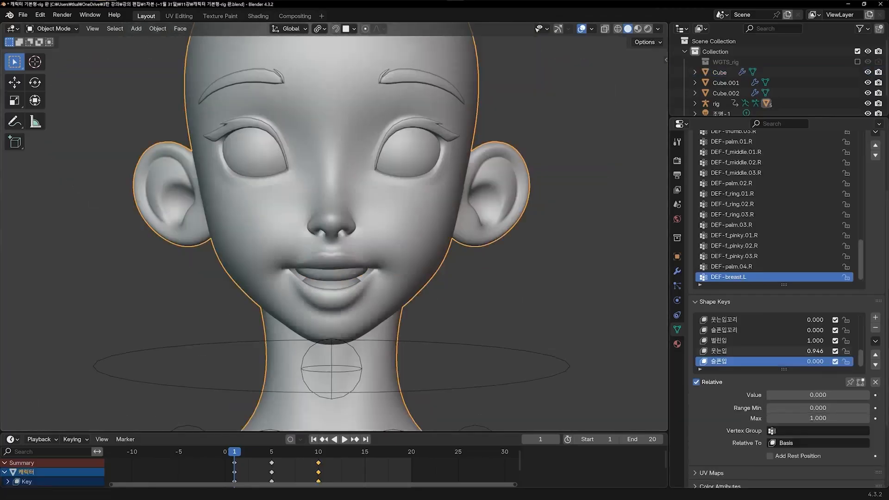
pyautogui.moveTo(815, 350); pyautogui.dragTo(861, 351)
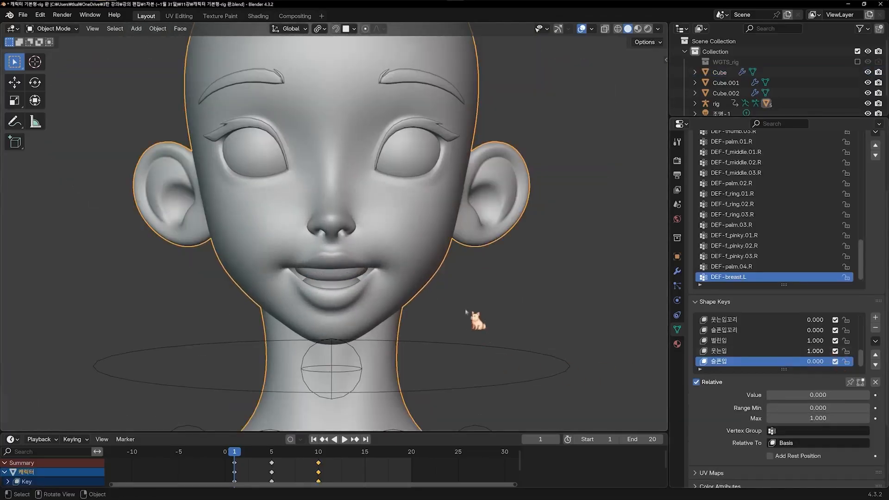
pyautogui.click(476, 319)
# - Duplicate the upper teeth arch downward along Z behind the lower lip and adjust the copy's depth along Y
pyautogui.scroll(2, 463, 333)
pyautogui.click(377, 292)
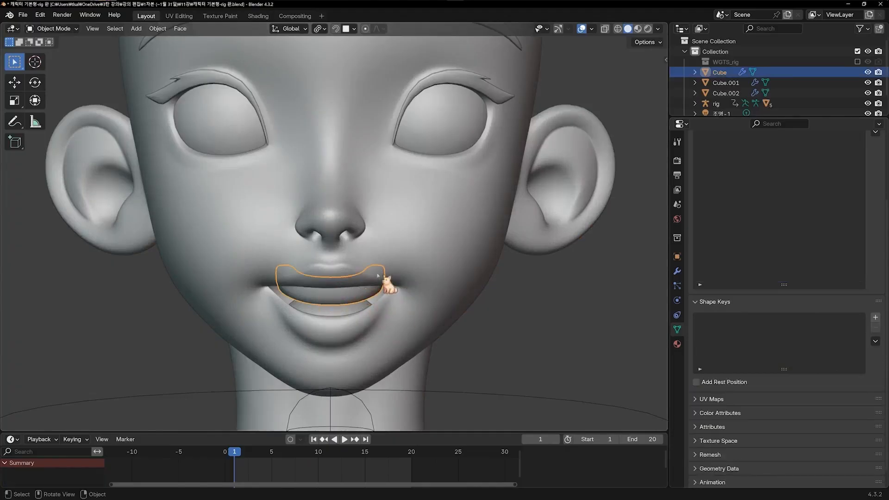
pyautogui.hotkey('shift', 'd')
pyautogui.moveTo(389, 299); pyautogui.dragTo(347, 280, button='middle')
pyautogui.press('z')
pyautogui.click(366, 296)
pyautogui.press('g')
pyautogui.press('y')
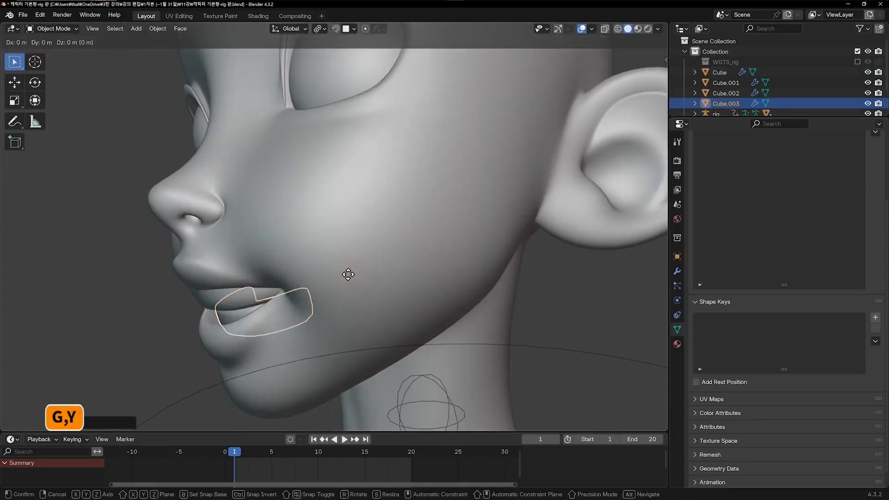
pyautogui.click(348, 275)
pyautogui.press('KP_1')
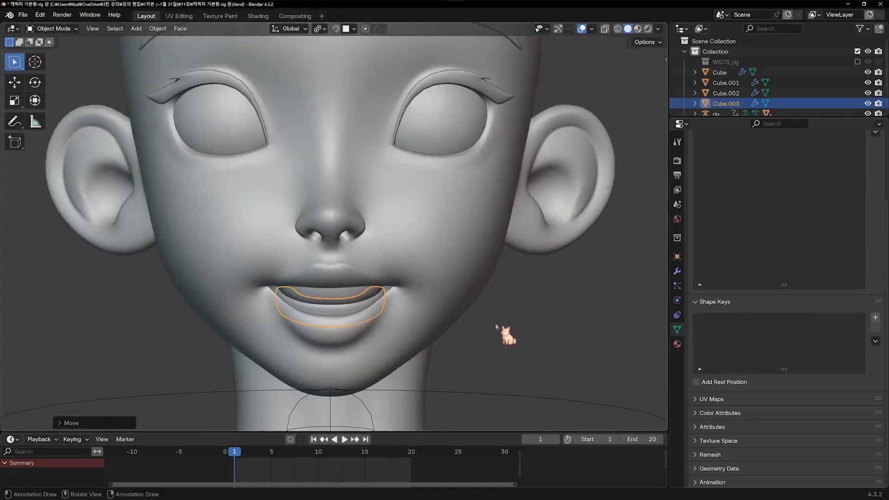
# - Try narrowing the duplicated lower teeth arch along X to a scale of about 0.91
pyautogui.press('s')
pyautogui.press('x')
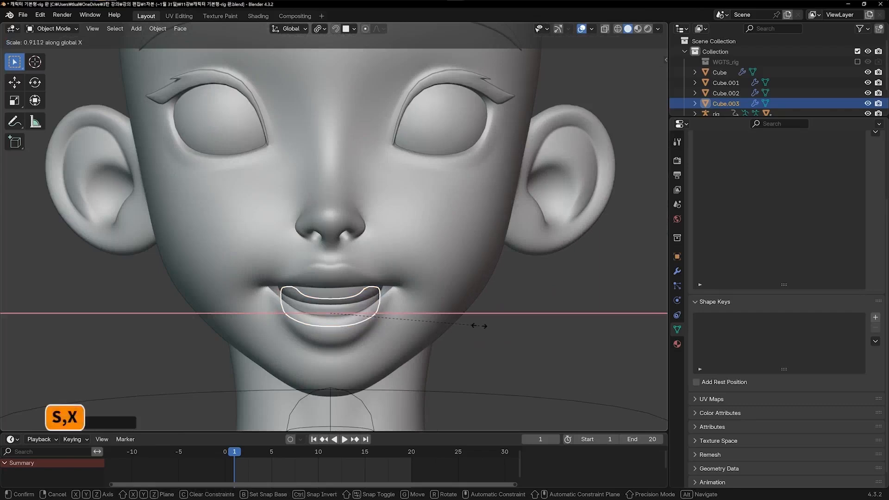
pyautogui.click(475, 325)
pyautogui.click(511, 333)
pyautogui.moveTo(511, 333); pyautogui.dragTo(334, 287, button='middle')
pyautogui.click(333, 283)
pyautogui.click(333, 282)
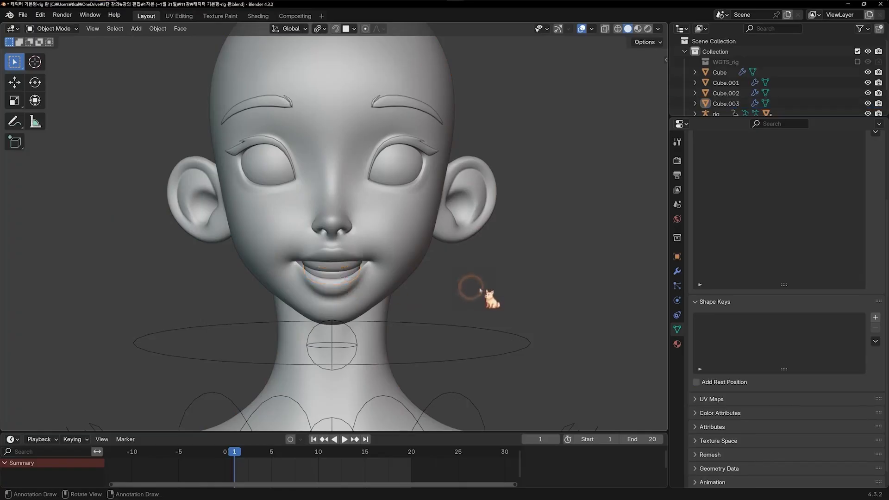
pyautogui.moveTo(492, 314); pyautogui.dragTo(436, 305, button='middle')
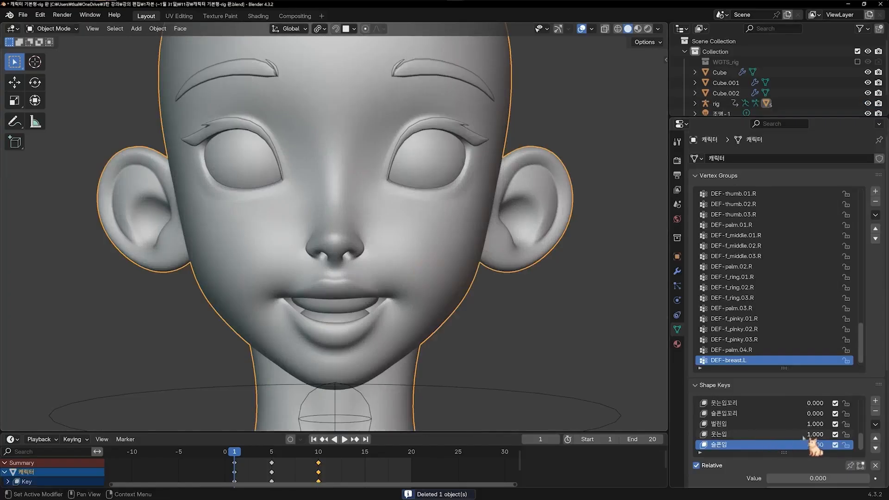
# - Set the head's 웃는입 shape key to 0.869 and 웃는입꼬리 to 0.400, and raise the upper teeth arch slightly along Z
pyautogui.moveTo(813, 446); pyautogui.dragTo(793, 434)
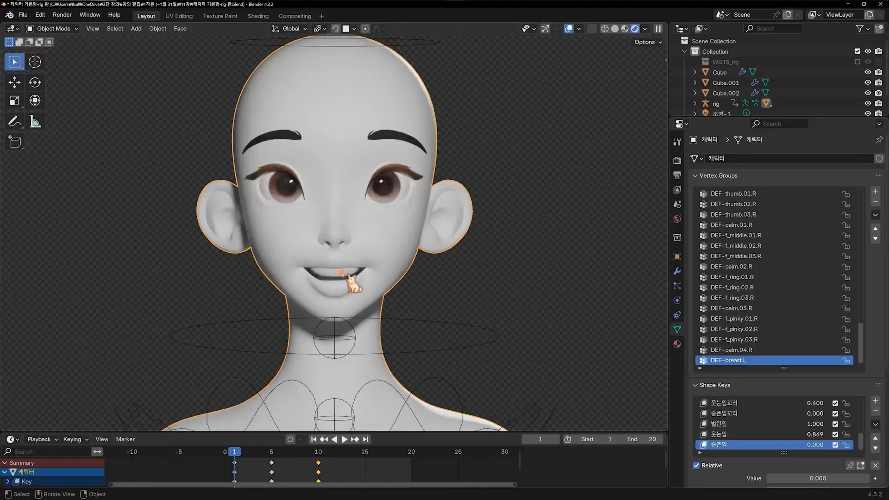
pyautogui.click(351, 272)
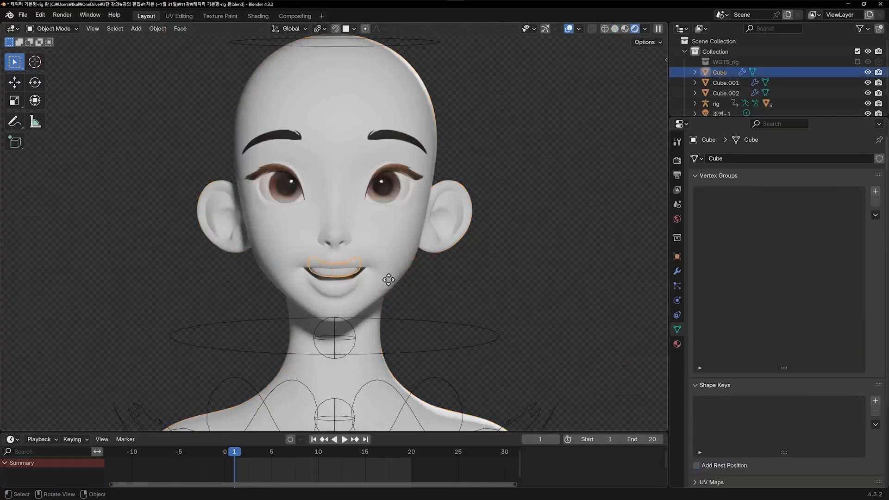
pyautogui.press('g')
pyautogui.press('z')
pyautogui.click(434, 278)
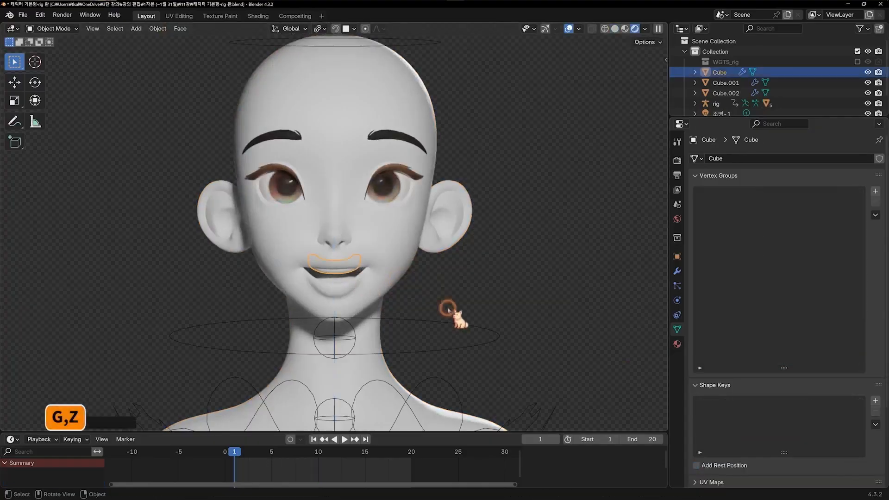
pyautogui.click(449, 312)
pyautogui.moveTo(397, 324)
pyautogui.mouseDown(button='middle')
pyautogui.moveTo(464, 311)
pyautogui.moveTo(431, 338)
pyautogui.moveTo(360, 303)
pyautogui.moveTo(434, 317)
pyautogui.mouseUp(button='middle')
pyautogui.press('KP_1')
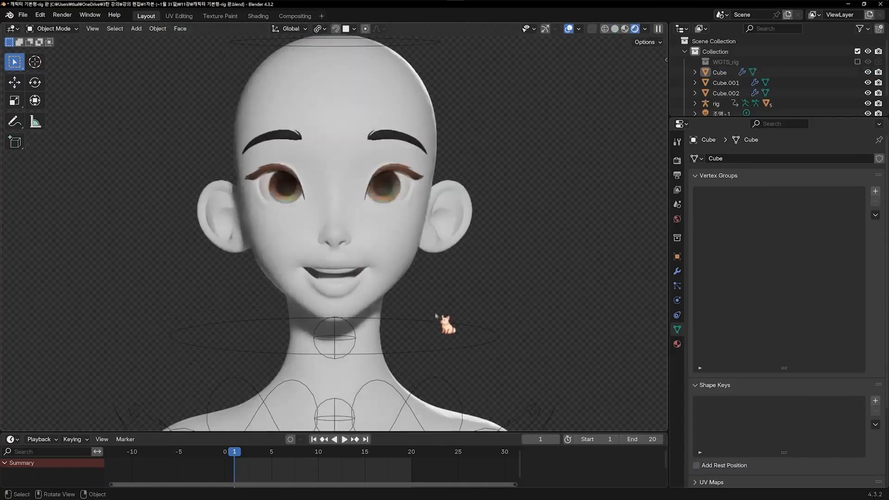
# - Return to solid shading and reset the head's 웃는입 and 웃는입꼬리 shape keys to 0.000
pyautogui.press('z')
pyautogui.click(458, 309)
pyautogui.click(397, 257)
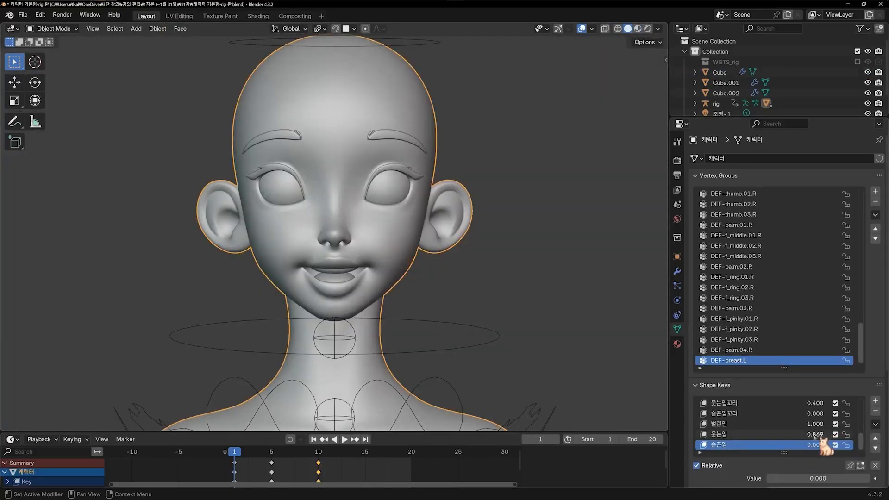
pyautogui.moveTo(817, 435); pyautogui.dragTo(803, 435)
pyautogui.moveTo(816, 403); pyautogui.dragTo(802, 404)
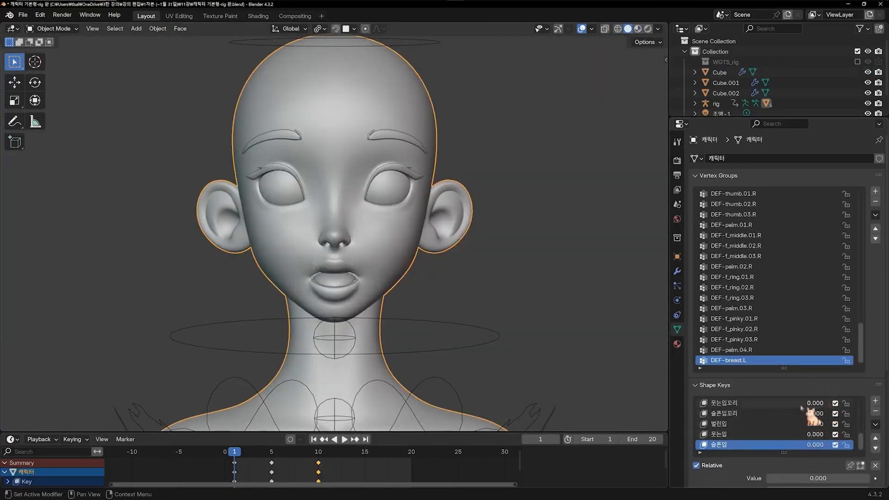
# - Fine-tune the upper teeth arch's height along Z for the open mouth, checking it in rendered shading
pyautogui.click(345, 271)
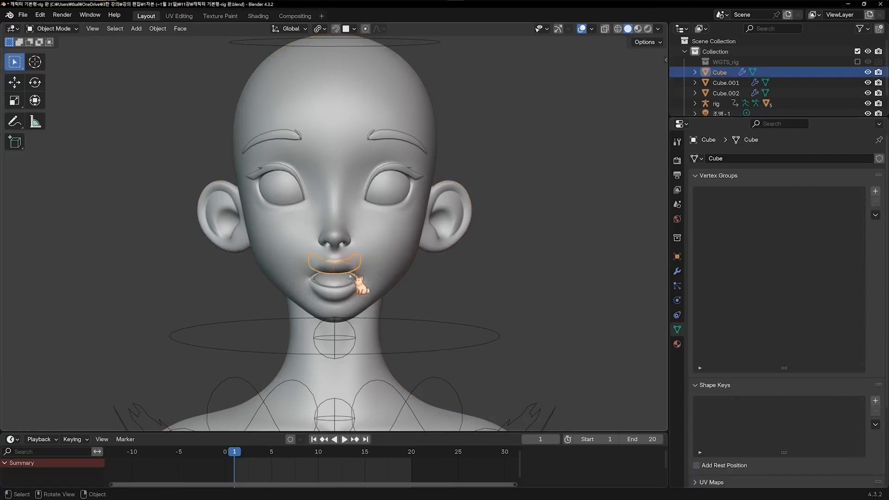
pyautogui.press('g')
pyautogui.press('z')
pyautogui.click(469, 296)
pyautogui.press('z')
pyautogui.click(458, 261)
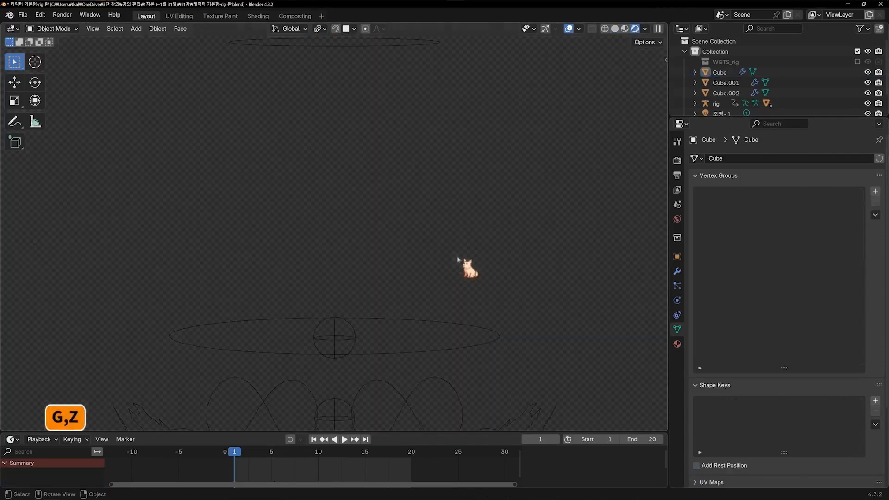
pyautogui.click(355, 274)
pyautogui.click(352, 273)
pyautogui.press('g')
pyautogui.press('z')
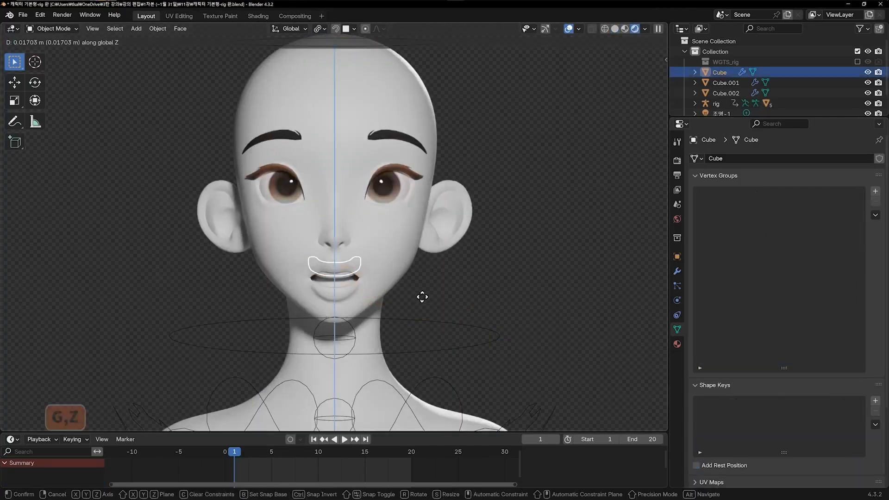
pyautogui.click(422, 299)
pyautogui.click(487, 293)
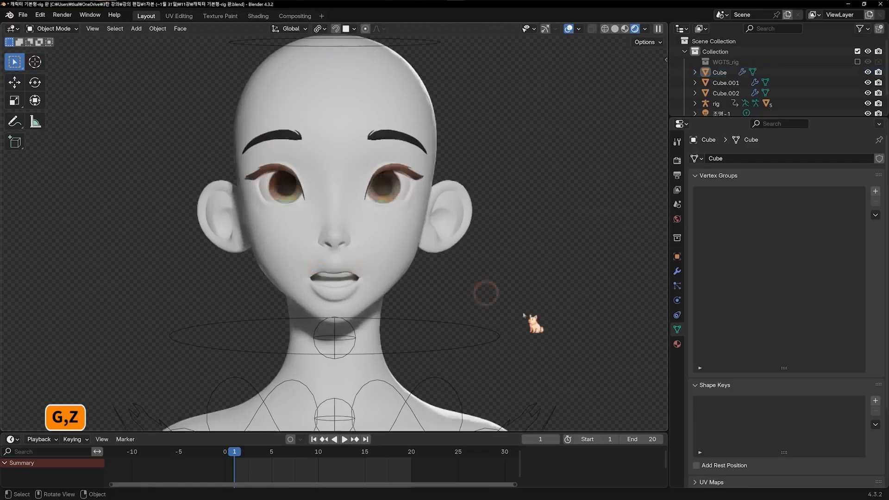
# - Parent the upper teeth, lower teeth and tongue to the rig with automatic weights
pyautogui.click(393, 268)
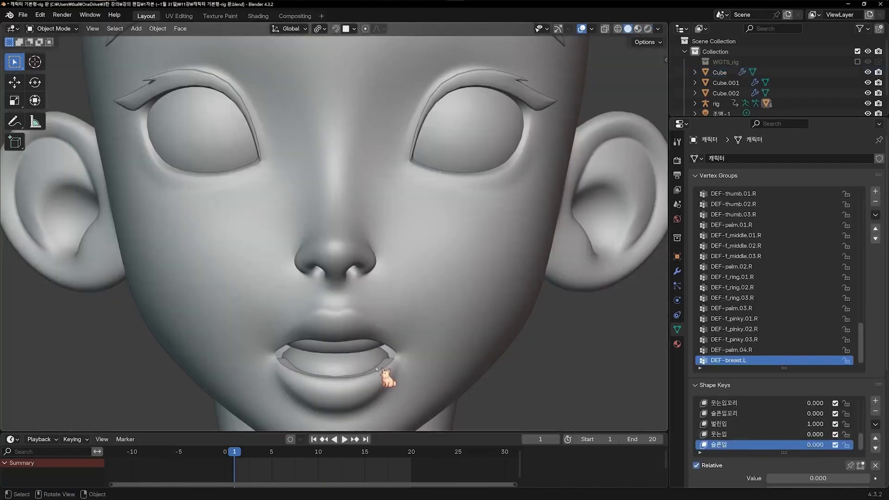
pyautogui.click(370, 367)
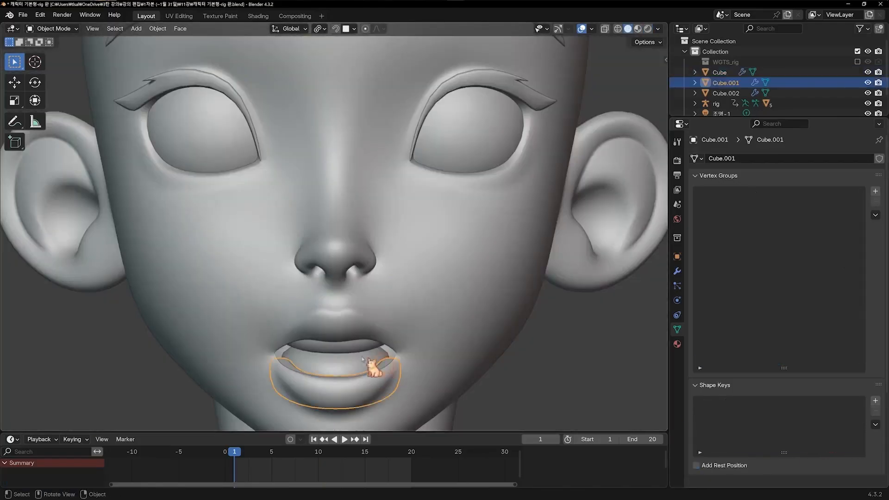
pyautogui.keyDown('shift'); pyautogui.click(357, 357); pyautogui.keyUp('shift')
pyautogui.keyDown('shift'); pyautogui.click(356, 354); pyautogui.keyUp('shift')
pyautogui.scroll(-6, 437, 301)
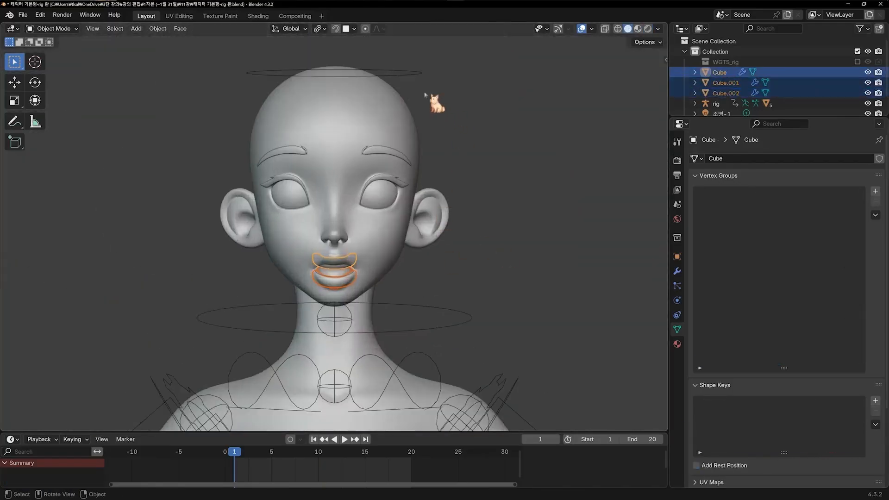
pyautogui.keyDown('shift'); pyautogui.click(412, 72); pyautogui.keyUp('shift')
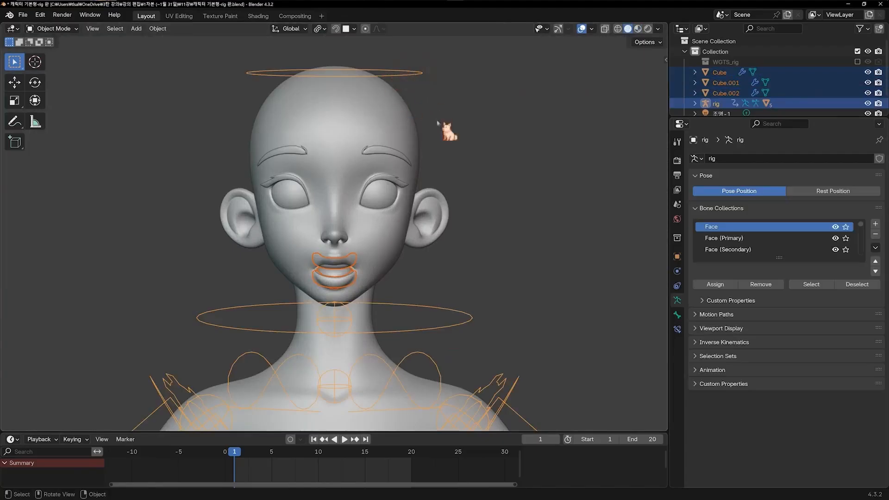
pyautogui.hotkey('ctrl', 'p')
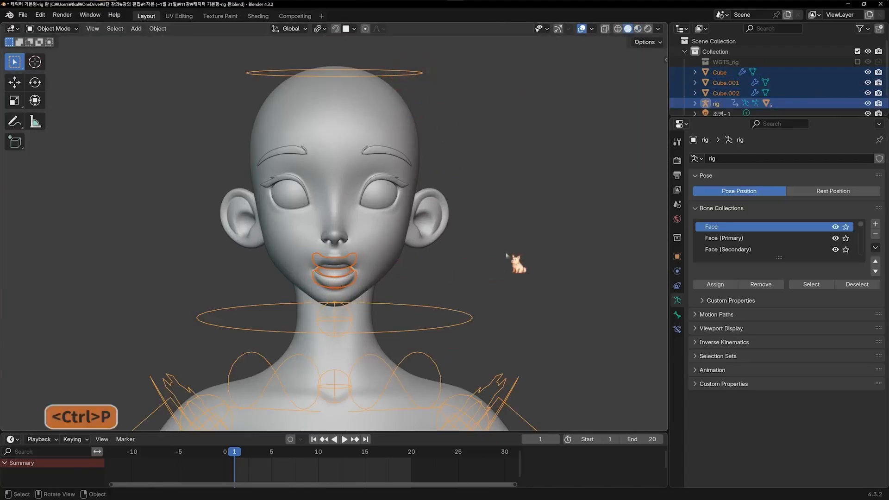
pyautogui.hotkey('ctrl', 'p')
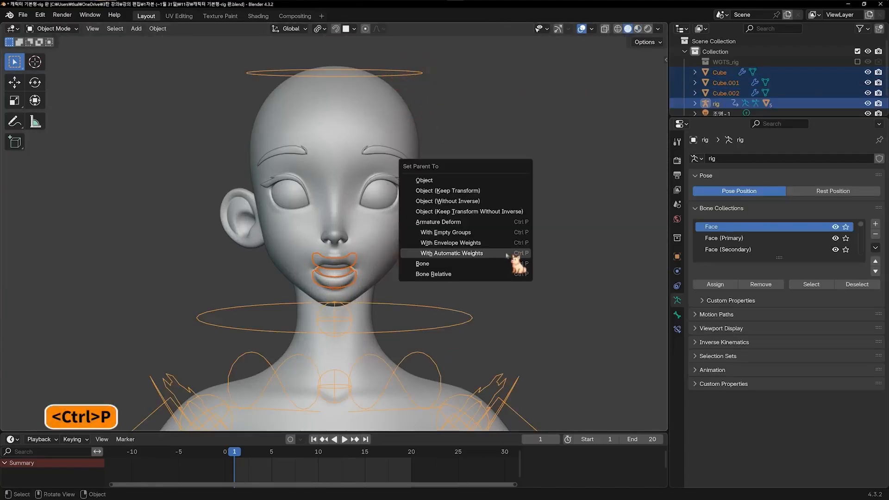
pyautogui.click(507, 254)
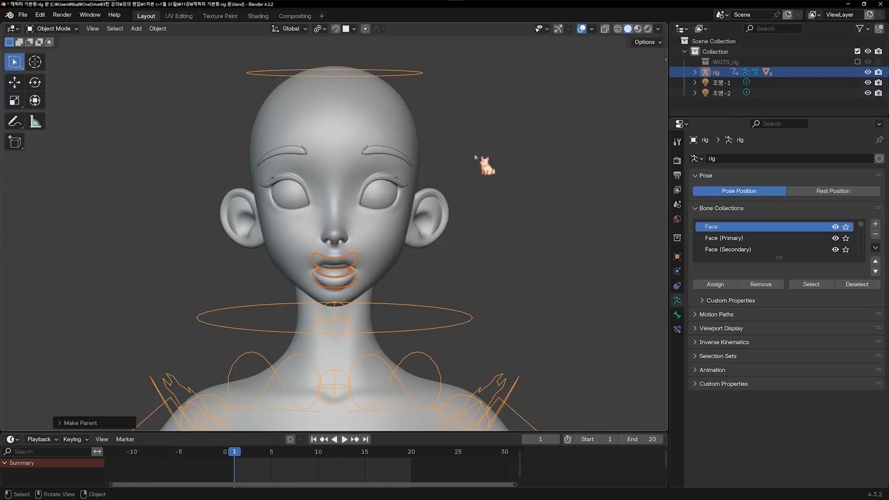
# - Test-rotate the head control in Pose Mode to check how the mouth parts follow, cancelling the rotation and returning to Object Mode
pyautogui.hotkey('ctrl', 'Tab')
pyautogui.press('r')
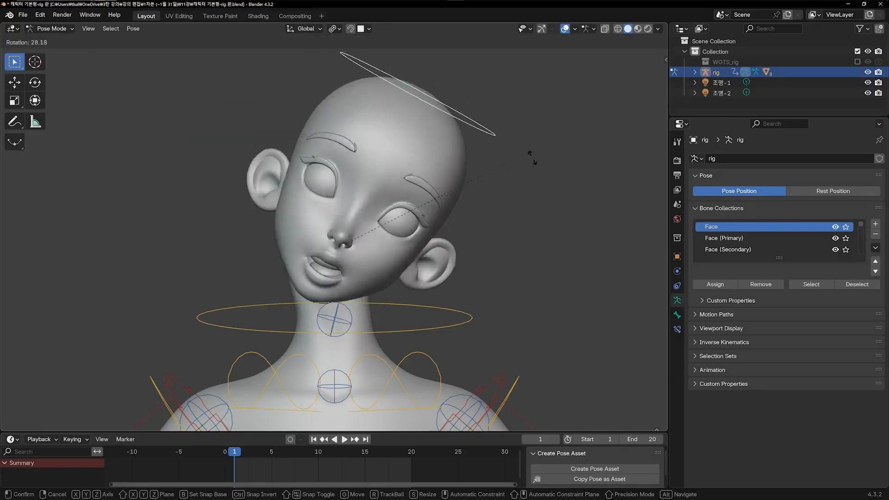
pyautogui.rightClick(508, 132)
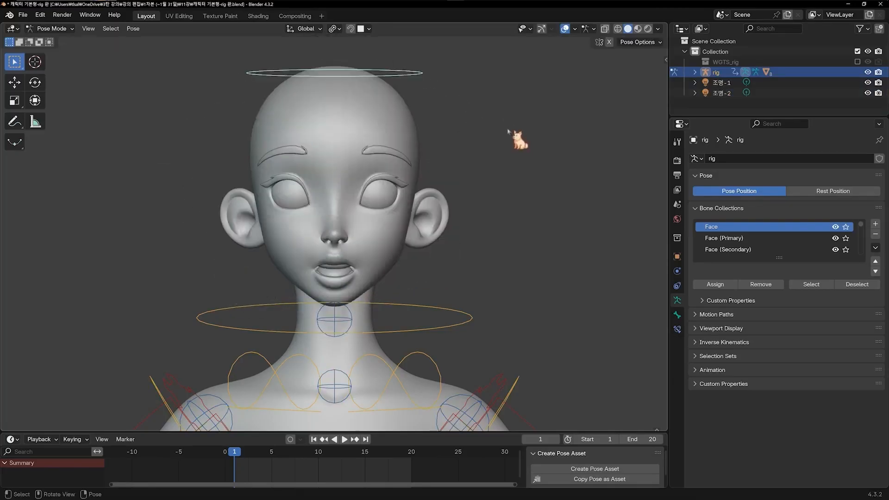
pyautogui.hotkey('ctrl', 'Tab')
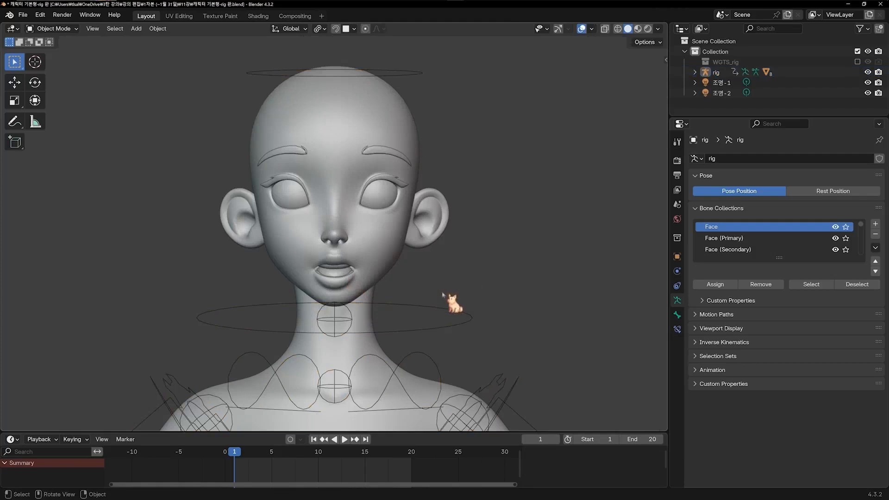
# - Remove the DEF-spine.005 and DEF-shoulder.L weights from the upper teeth's active vertex and set its DEF-spine.006 weight to 1.000
pyautogui.scroll(2, 442, 302)
pyautogui.click(341, 282)
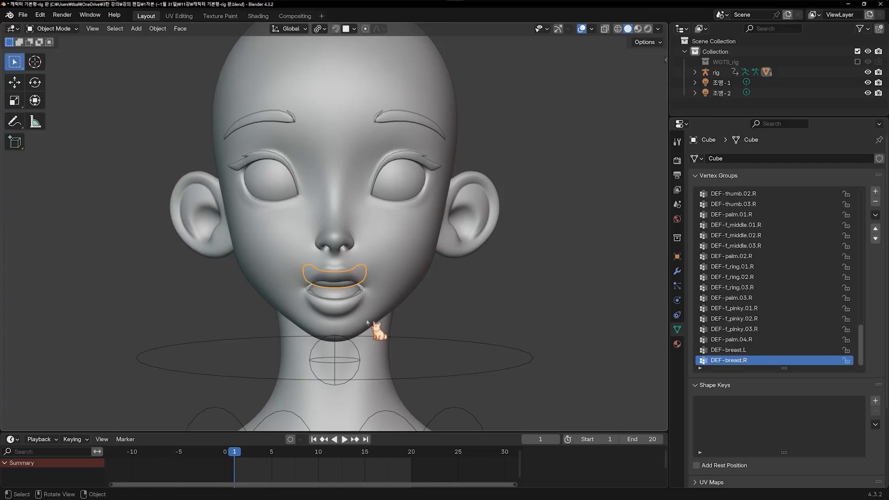
pyautogui.press('Tab')
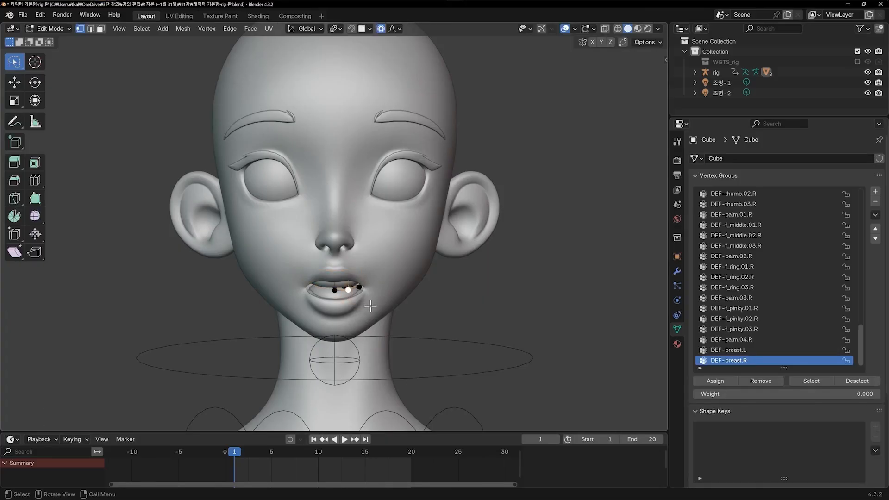
pyautogui.press('n')
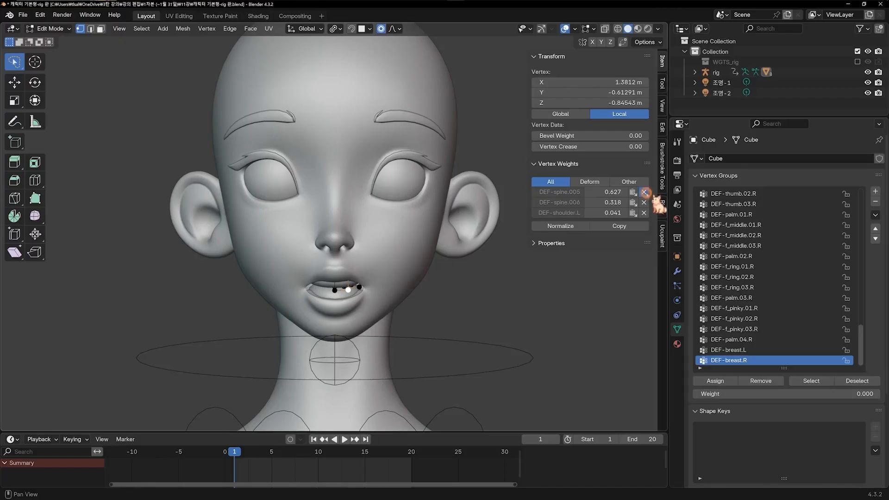
pyautogui.click(644, 192)
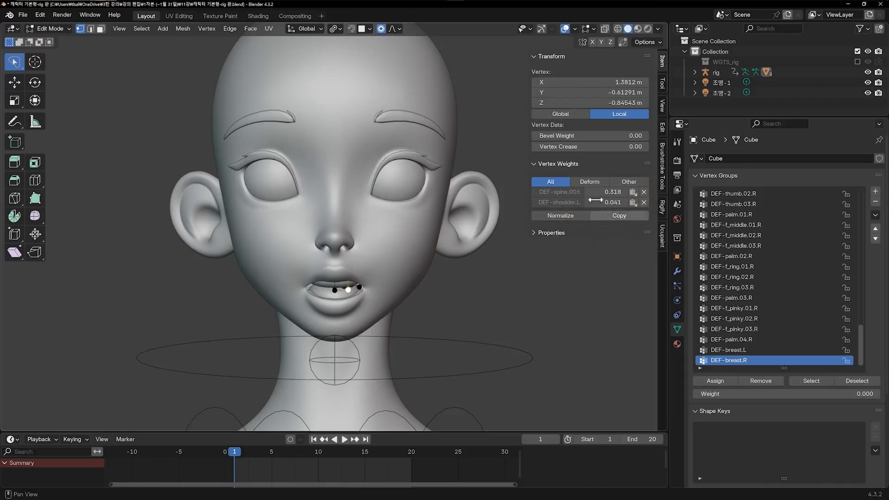
pyautogui.click(607, 194)
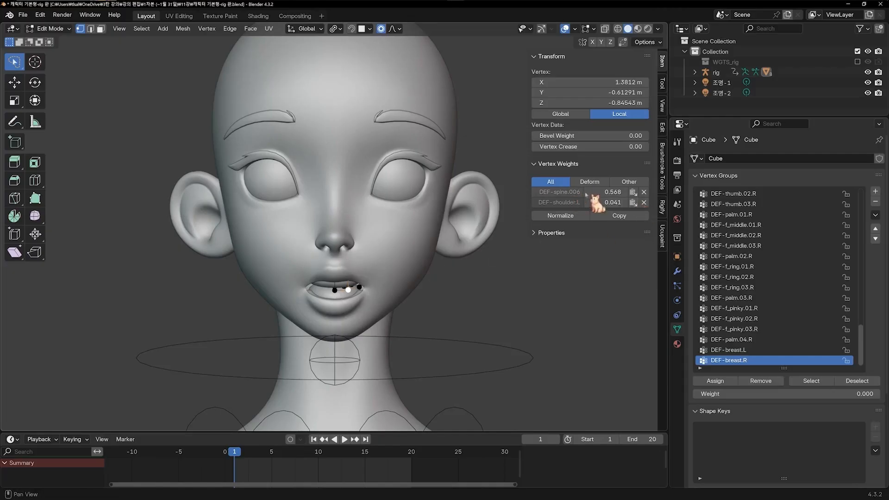
pyautogui.click(644, 202)
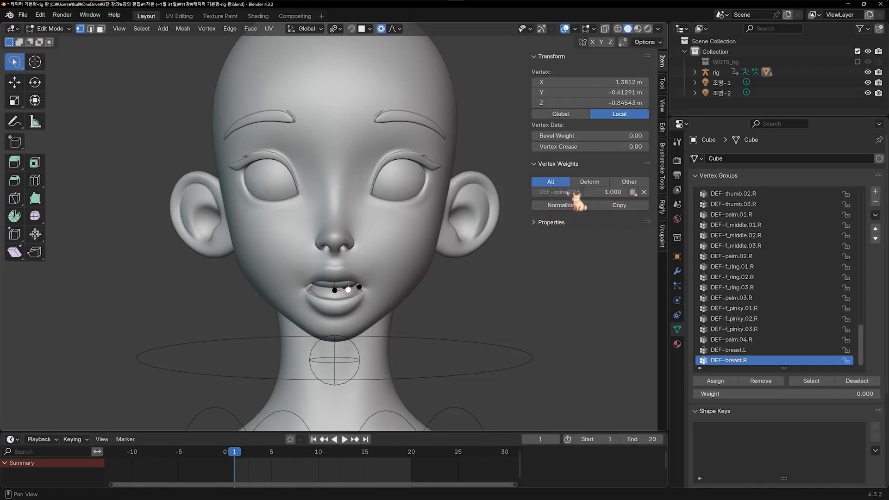
pyautogui.moveTo(597, 192); pyautogui.dragTo(620, 191)
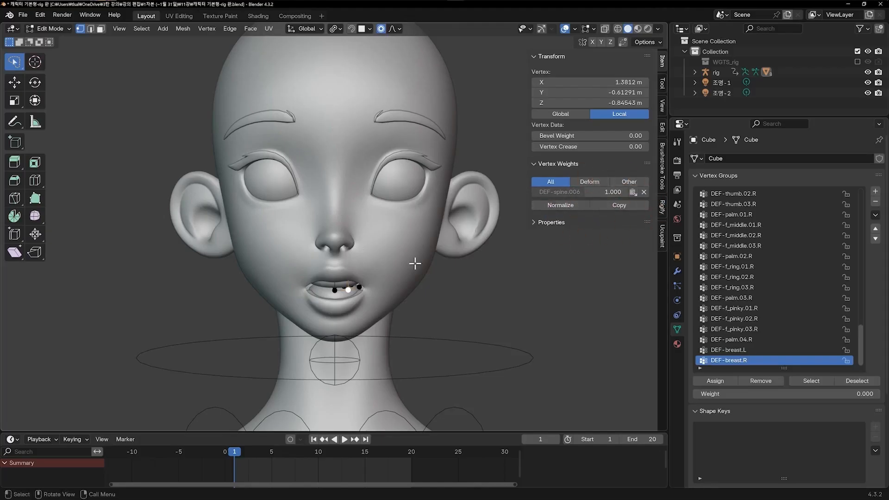
# - Copy the active vertex's weights to all upper teeth vertices, check individual vertices and return to Object Mode
pyautogui.press('a')
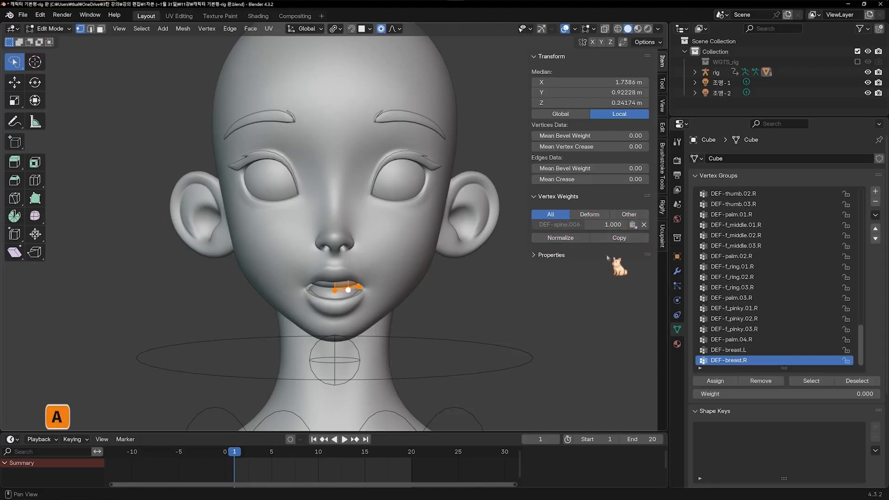
pyautogui.click(617, 241)
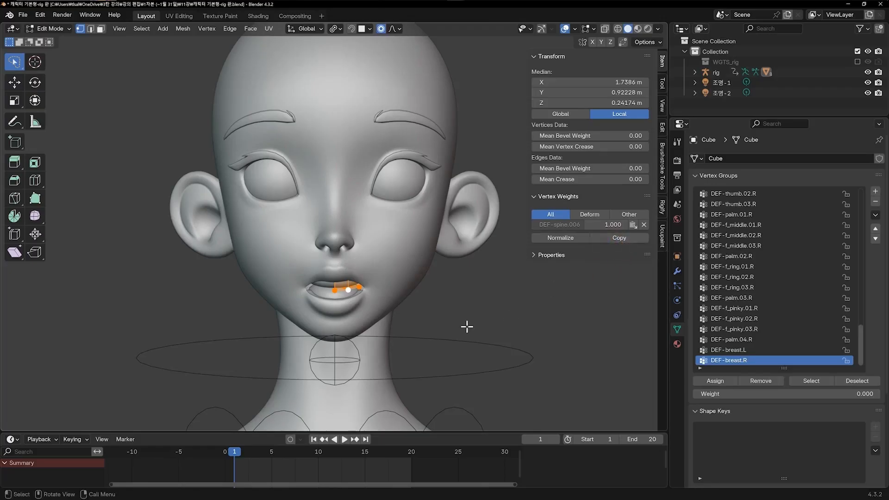
pyautogui.click(335, 291)
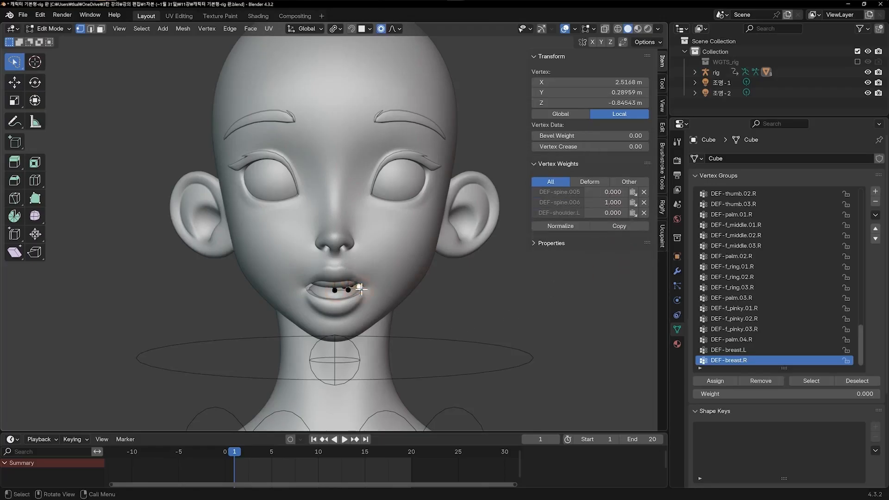
pyautogui.click(353, 291)
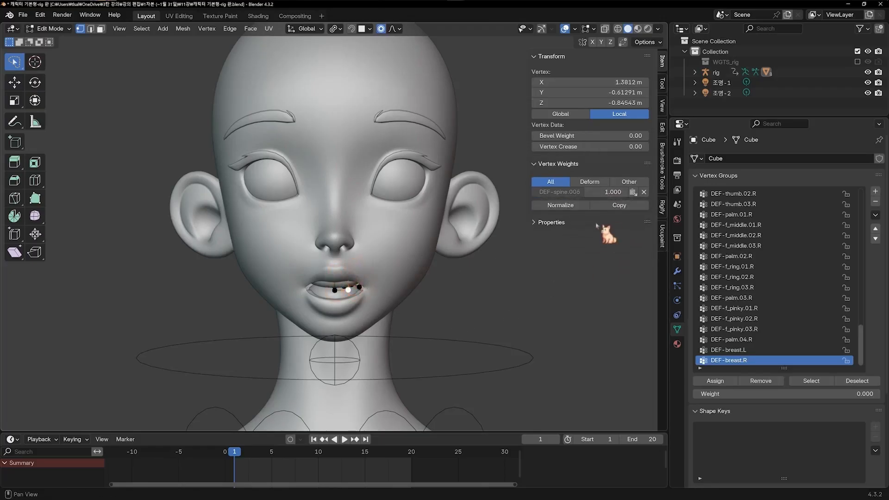
pyautogui.click(364, 289)
pyautogui.press('Tab')
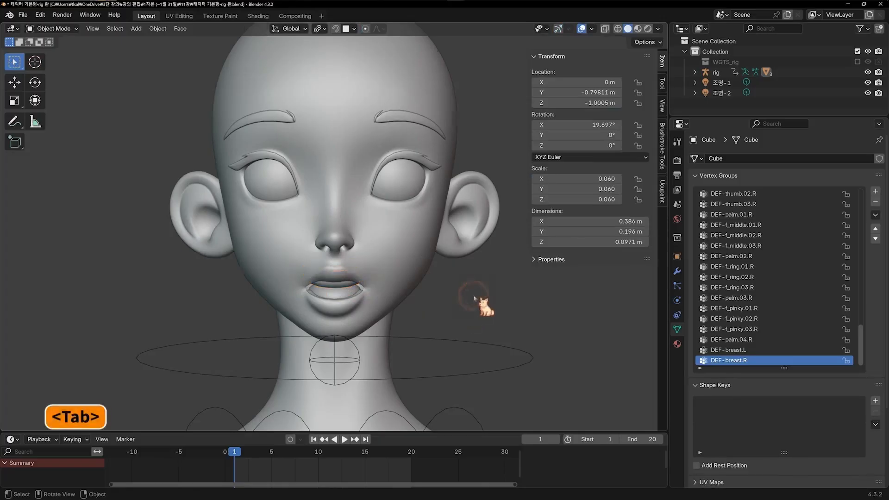
# - Test-rotate the head control in Pose Mode to check how the upper teeth follow, cancelling the rotation
pyautogui.scroll(-3, 482, 308)
pyautogui.hotkey('ctrl', 'Tab')
pyautogui.click(395, 102)
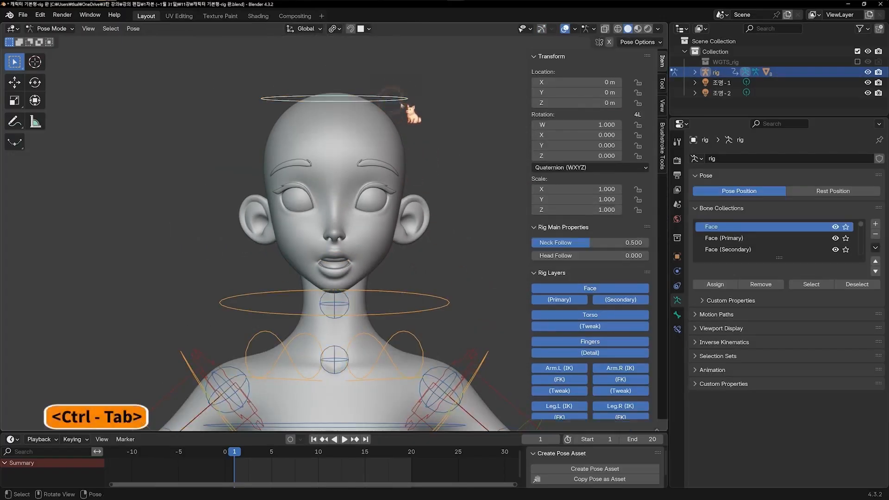
pyautogui.press('r')
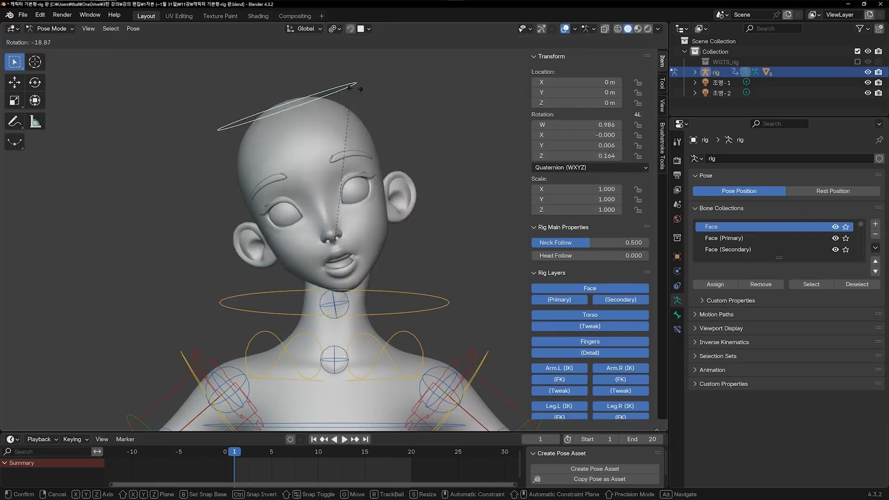
pyautogui.rightClick(479, 148)
pyautogui.scroll(1, 431, 269)
pyautogui.scroll(3, 431, 270)
# - Remove the tongue's active vertex from DEF-spine.005, set its DEF-spine.006 weight to 1.000 and copy it to all tongue vertices
pyautogui.click(363, 309)
pyautogui.press('Escape')
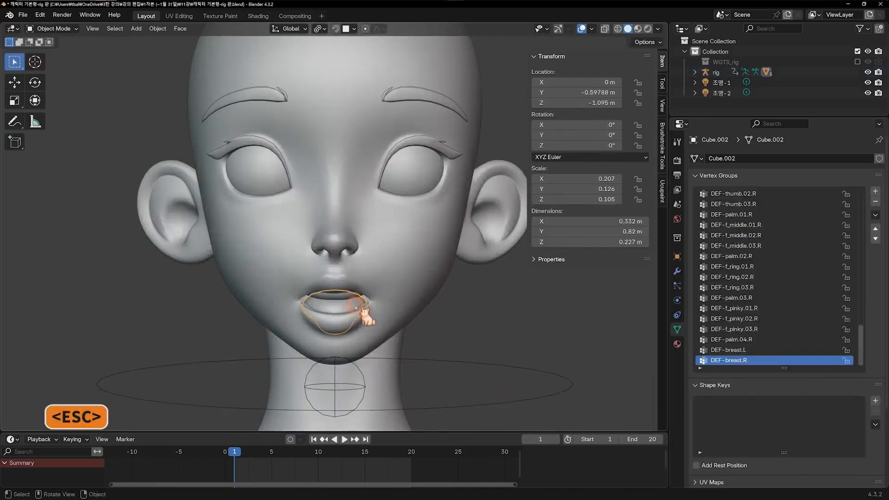
pyautogui.press('Tab')
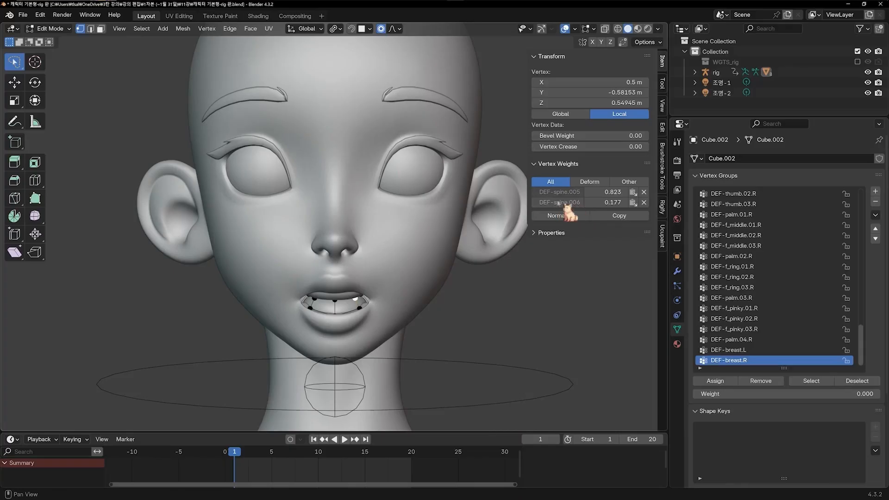
pyautogui.click(643, 192)
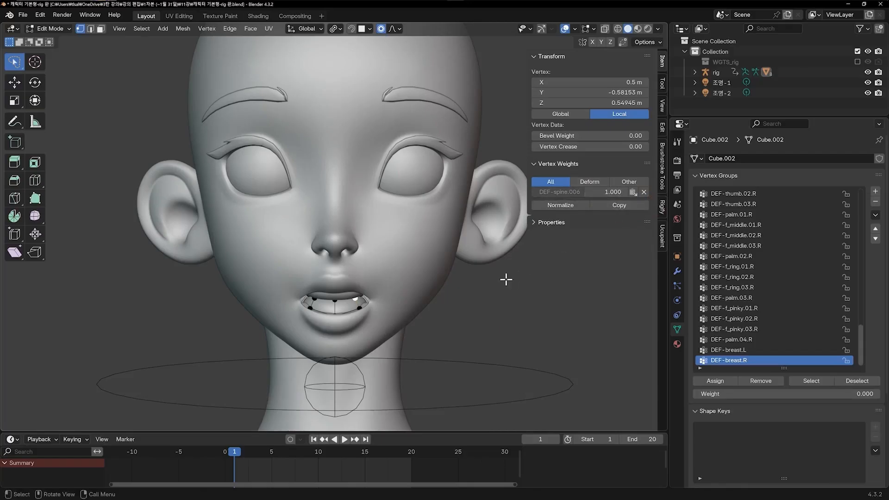
pyautogui.press('a')
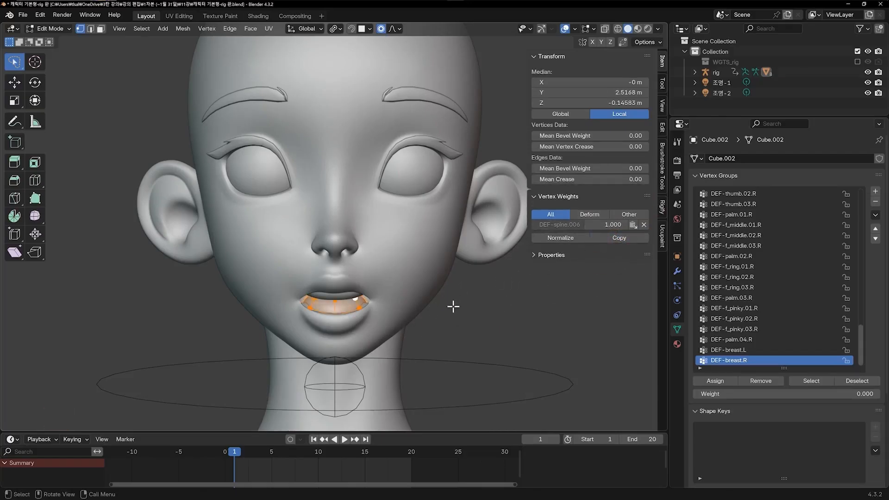
pyautogui.hotkey('ctrl', 'Tab')
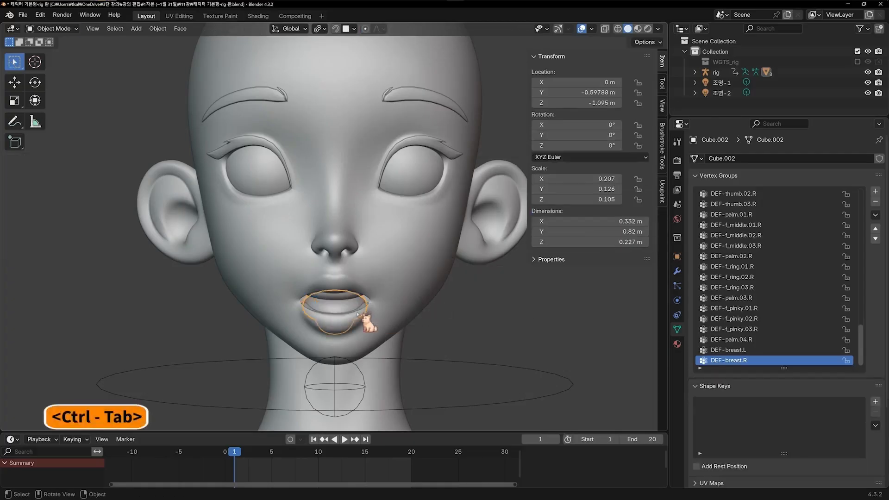
# - Reduce the lower teeth's active vertex weights to DEF-spine.006 at 1.000, copy them to all lower teeth vertices and return to Object Mode
pyautogui.click(365, 312)
pyautogui.press('Tab')
pyautogui.click(361, 305)
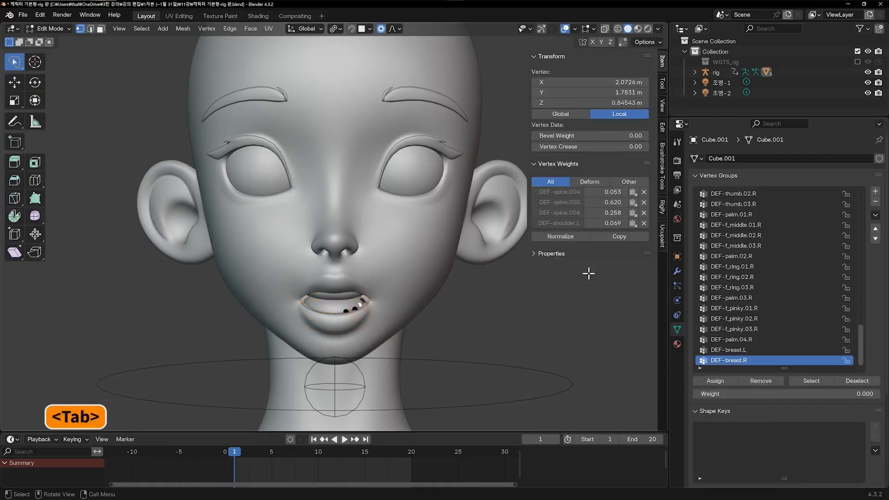
pyautogui.click(644, 191)
pyautogui.click(644, 191)
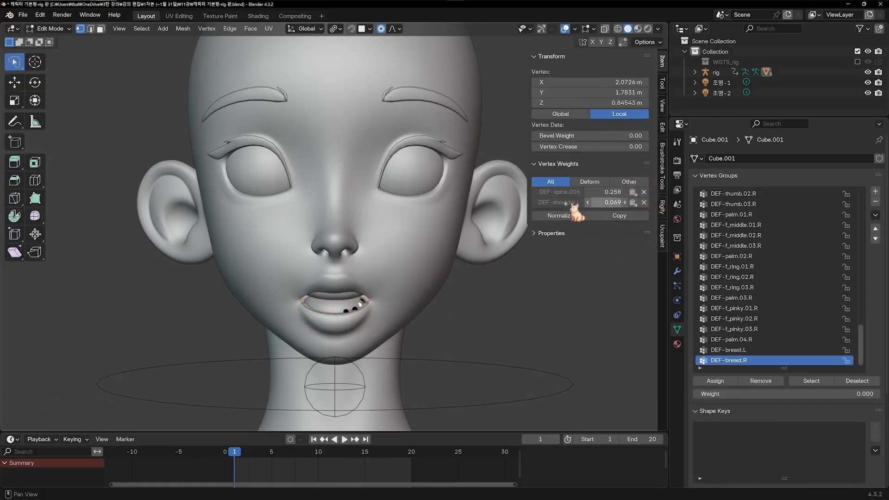
pyautogui.click(643, 202)
pyautogui.press('a')
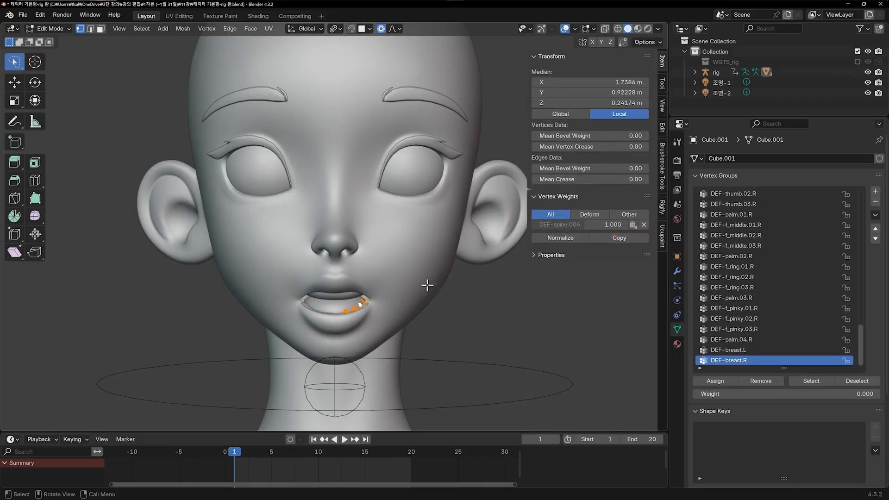
pyautogui.hotkey('ctrl', 'Tab')
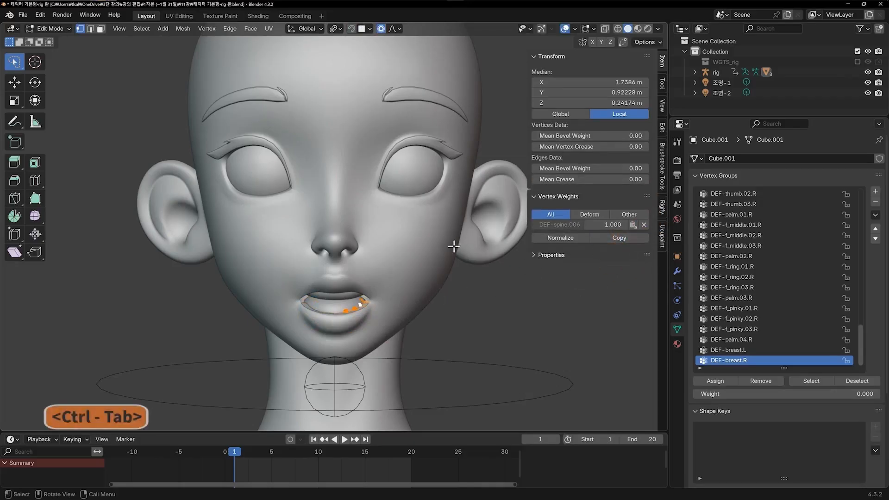
# - Test-rotate the head control to check that both teeth rows and the tongue follow, restoring the pose and returning to Object Mode
pyautogui.scroll(-3, 463, 222)
pyautogui.scroll(2, 449, 162)
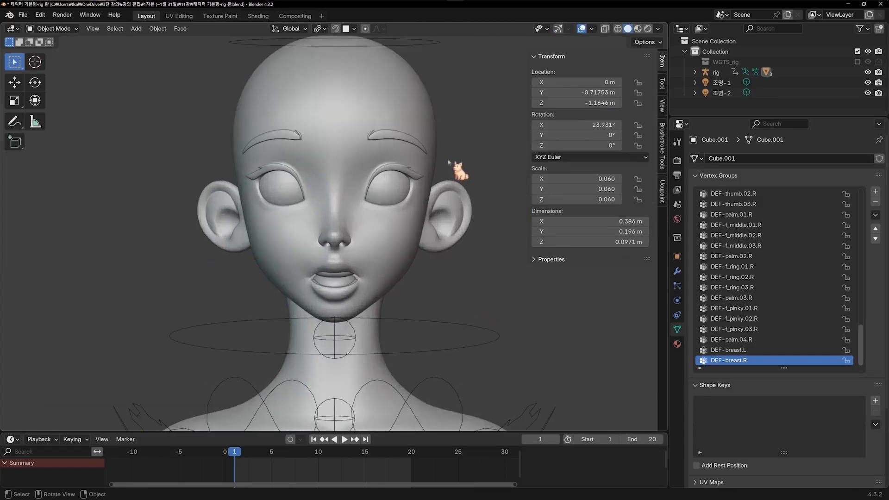
pyautogui.click(423, 49)
pyautogui.hotkey('ctrl', 'Tab')
pyautogui.press('r')
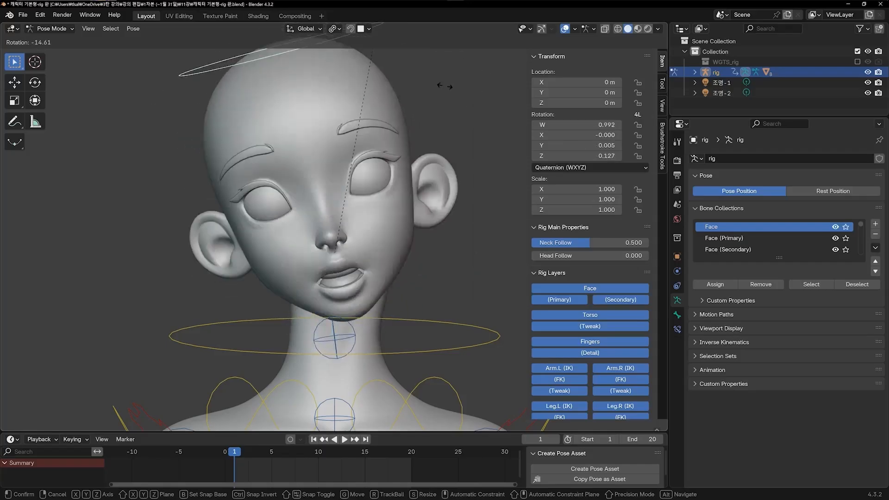
pyautogui.click(464, 106)
pyautogui.hotkey('ctrl', 'Tab')
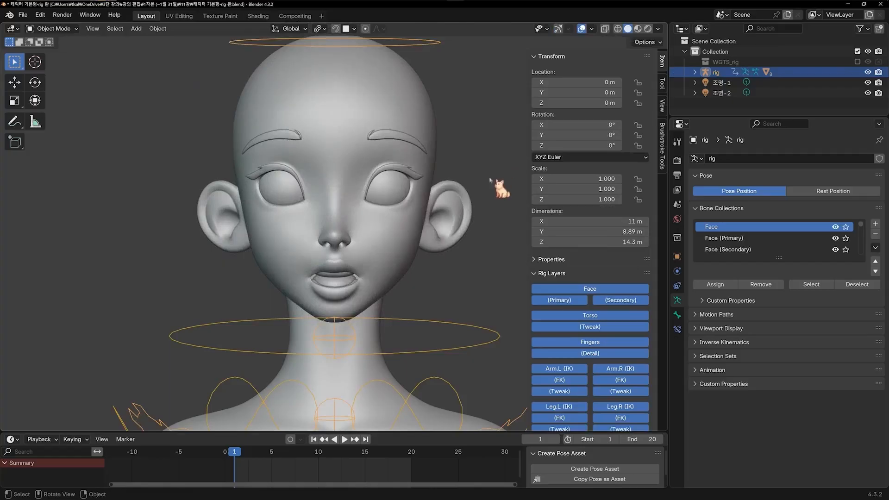
# - Hide the sidebar, select the character mesh, and test the 벌린입 and 웃는입 shape keys, leaving both at 0.000
pyautogui.press('n')
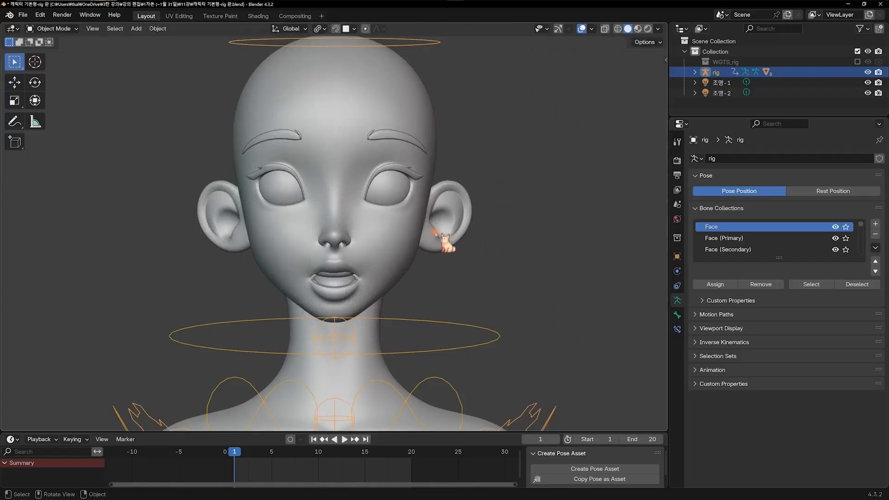
pyautogui.click(435, 233)
pyautogui.click(600, 339)
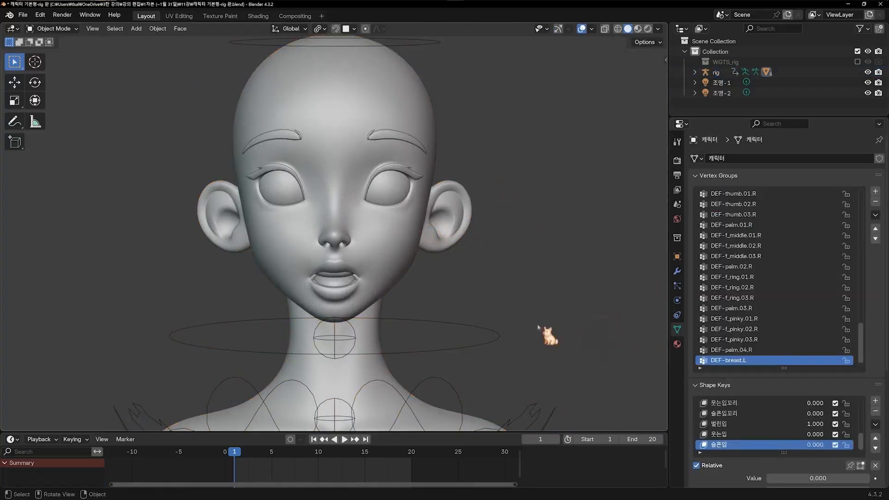
pyautogui.moveTo(815, 423)
pyautogui.mouseDown()
pyautogui.moveTo(787, 423)
pyautogui.moveTo(823, 423)
pyautogui.mouseUp()
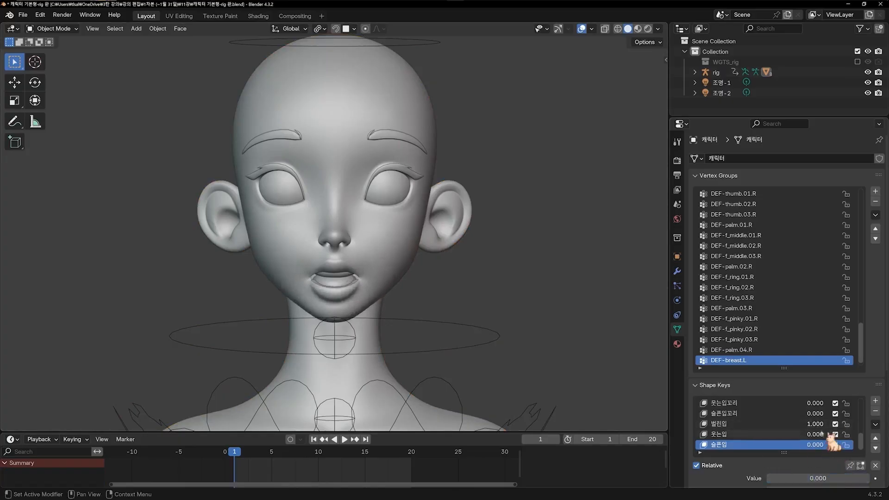
pyautogui.moveTo(811, 434)
pyautogui.mouseDown()
pyautogui.moveTo(852, 434)
pyautogui.moveTo(816, 434)
pyautogui.mouseUp()
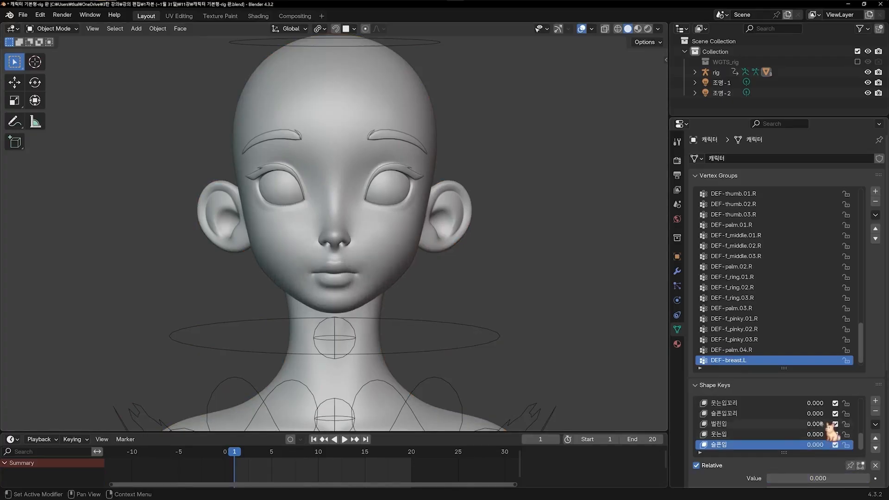